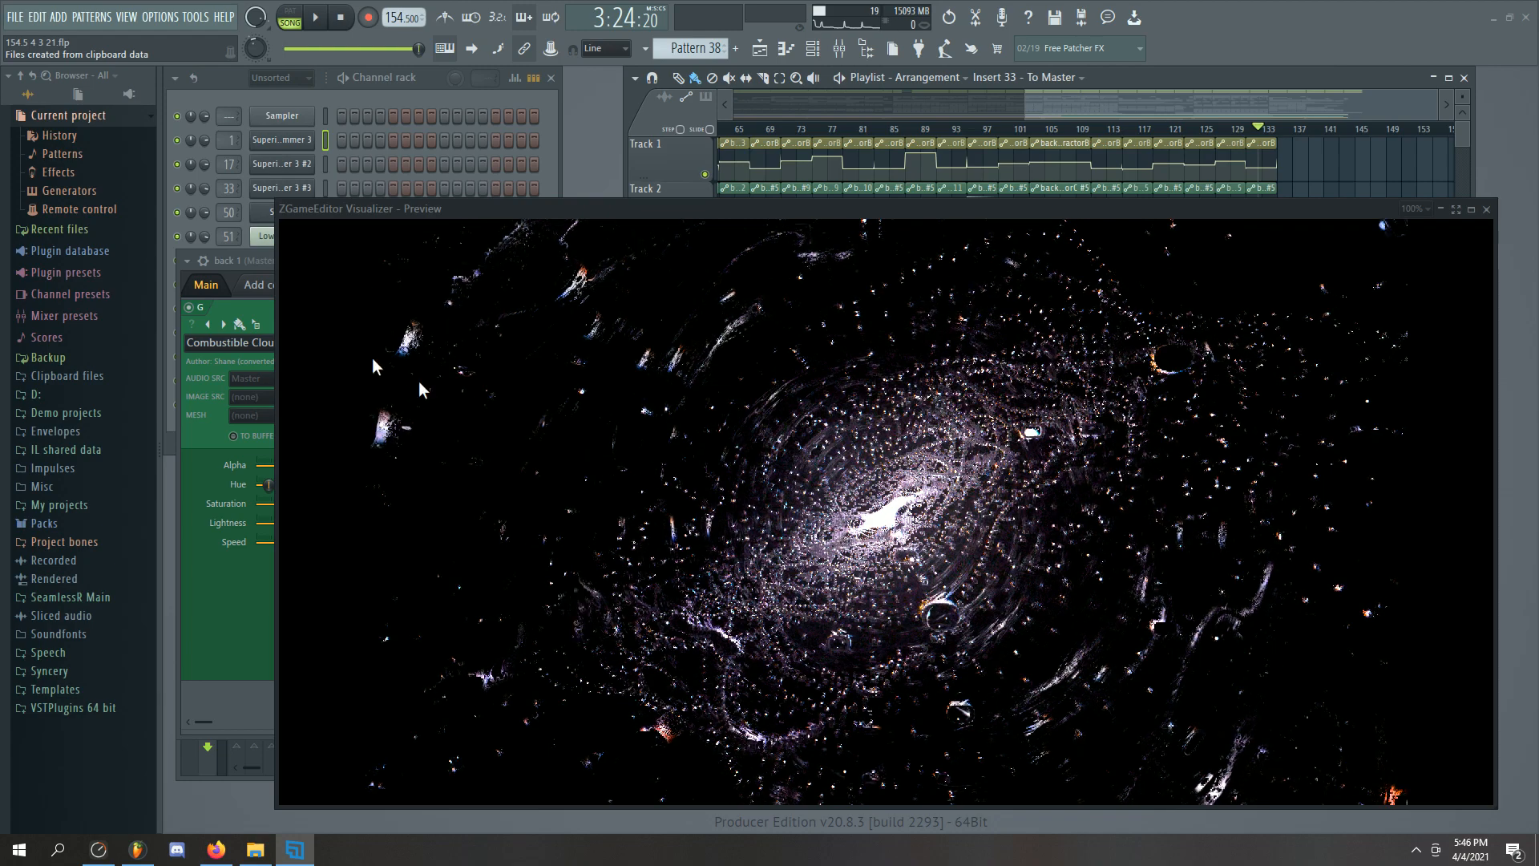
Shrink the detached galaxy preview and move it clear of the back 1 visualizer's settings window
left_click(449, 210)
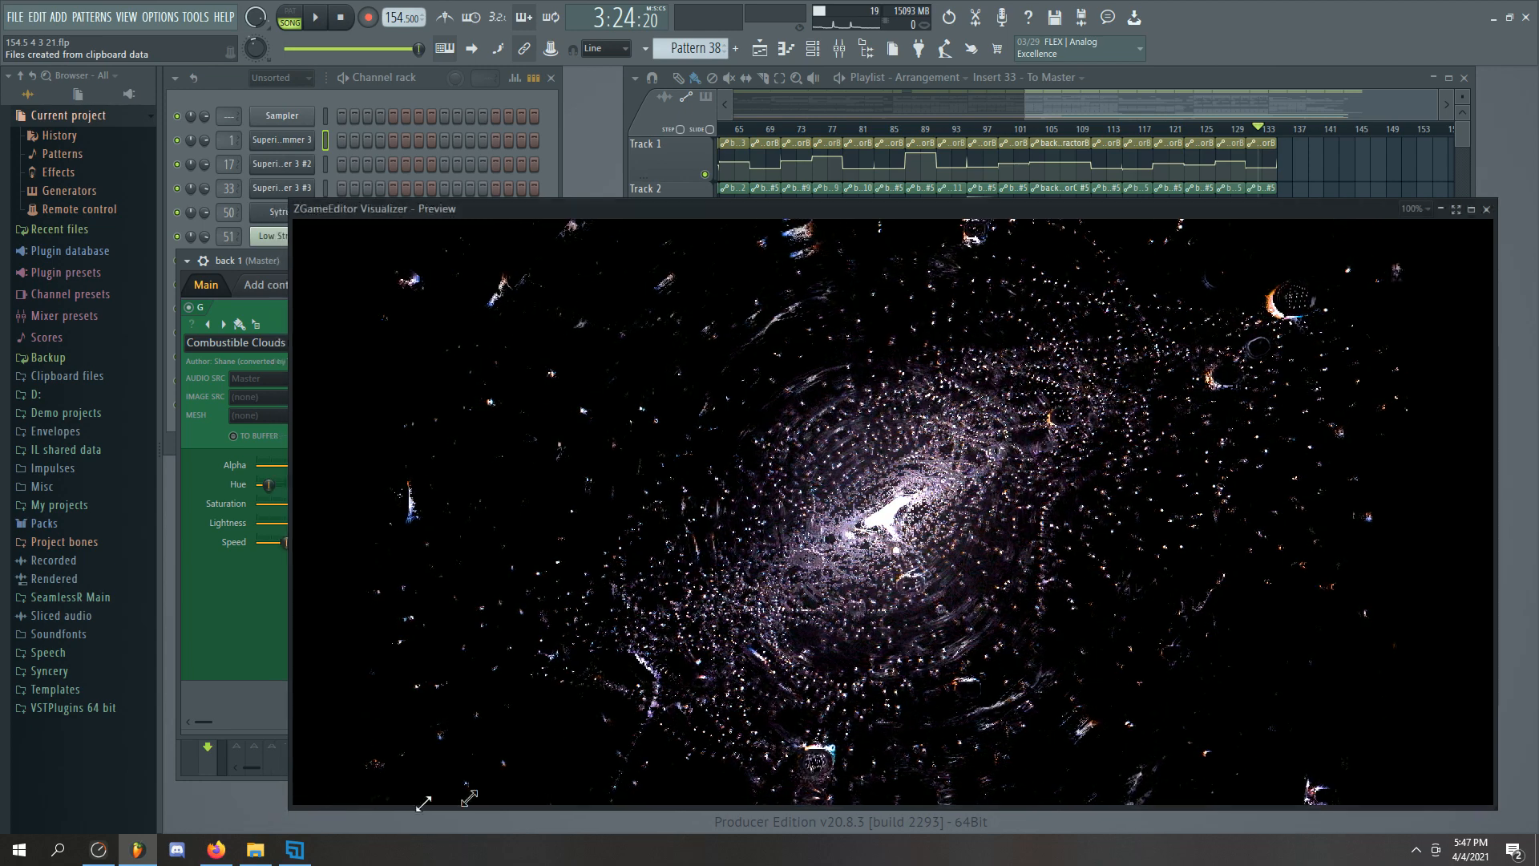
left_click_drag(277, 808, 912, 582)
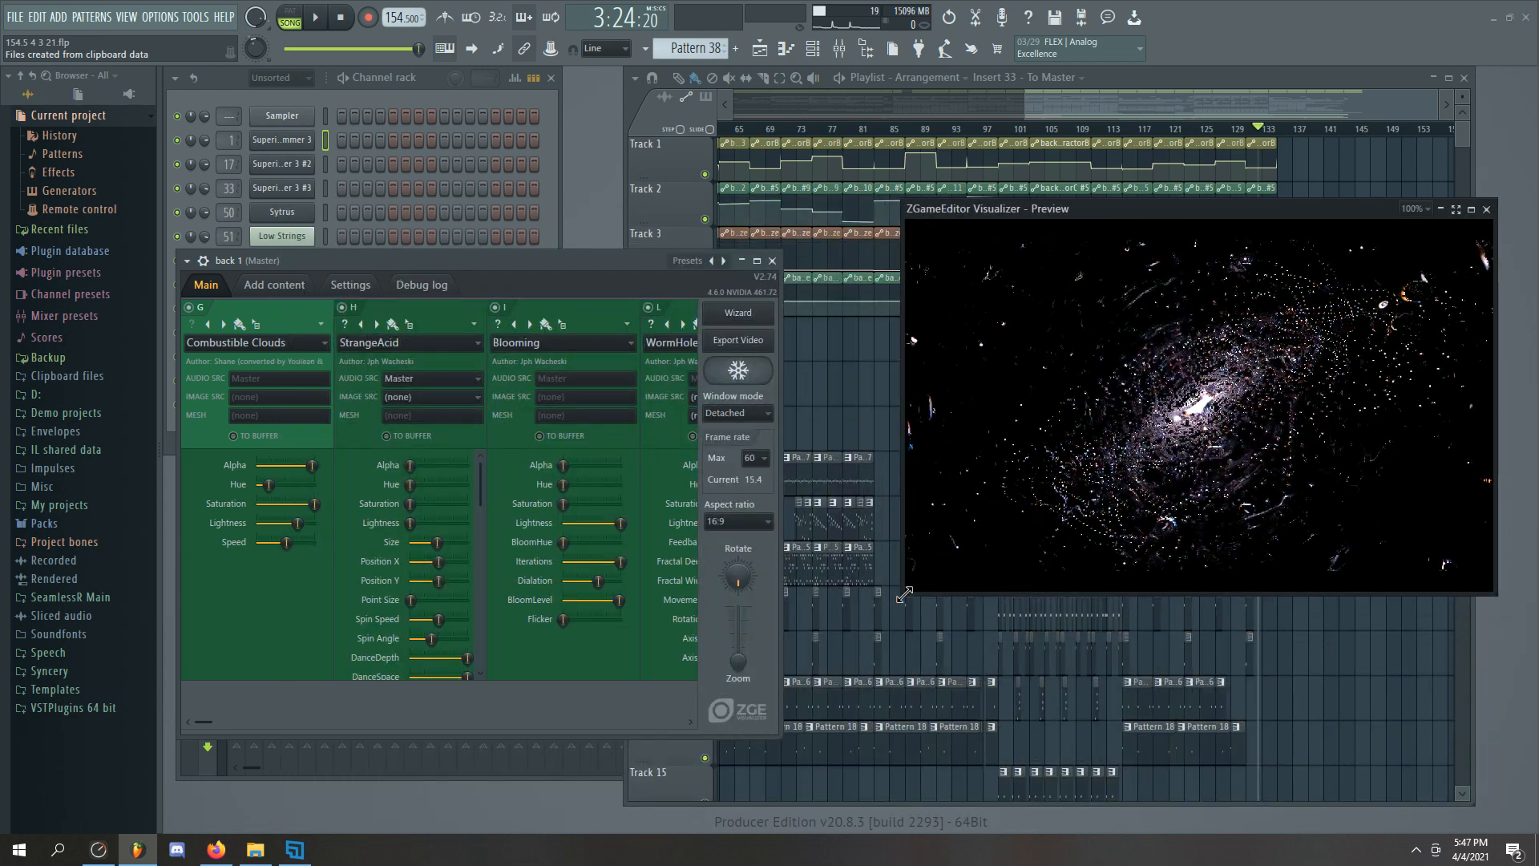
left_click_drag(1194, 210, 1170, 239)
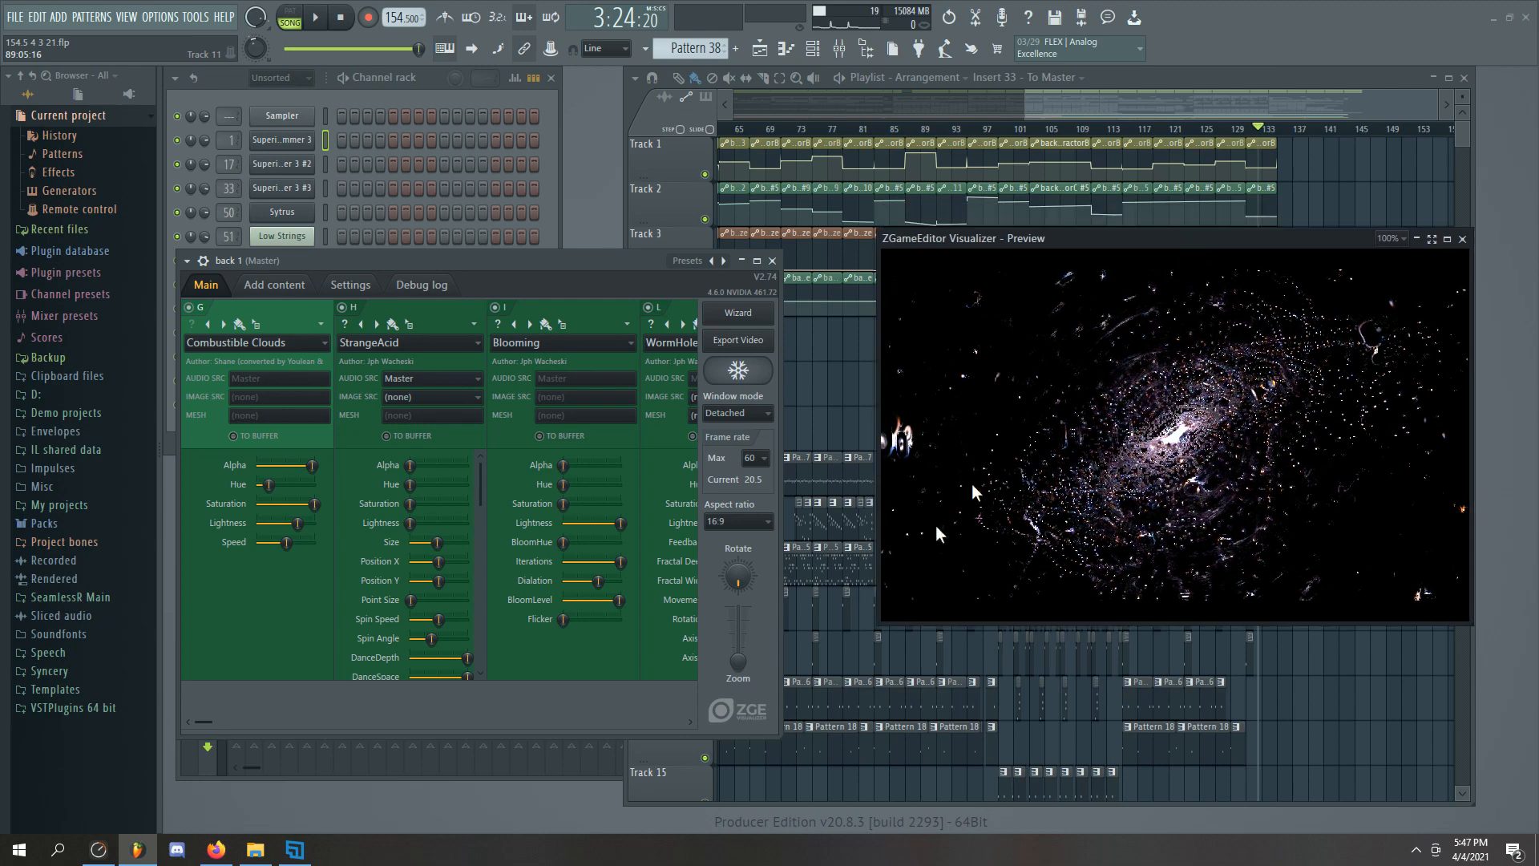
mouse_move(880, 622)
left_mouse_down()
mouse_move(735, 698)
mouse_move(825, 685)
mouse_move(891, 616)
mouse_move(861, 590)
mouse_move(862, 631)
left_mouse_up()
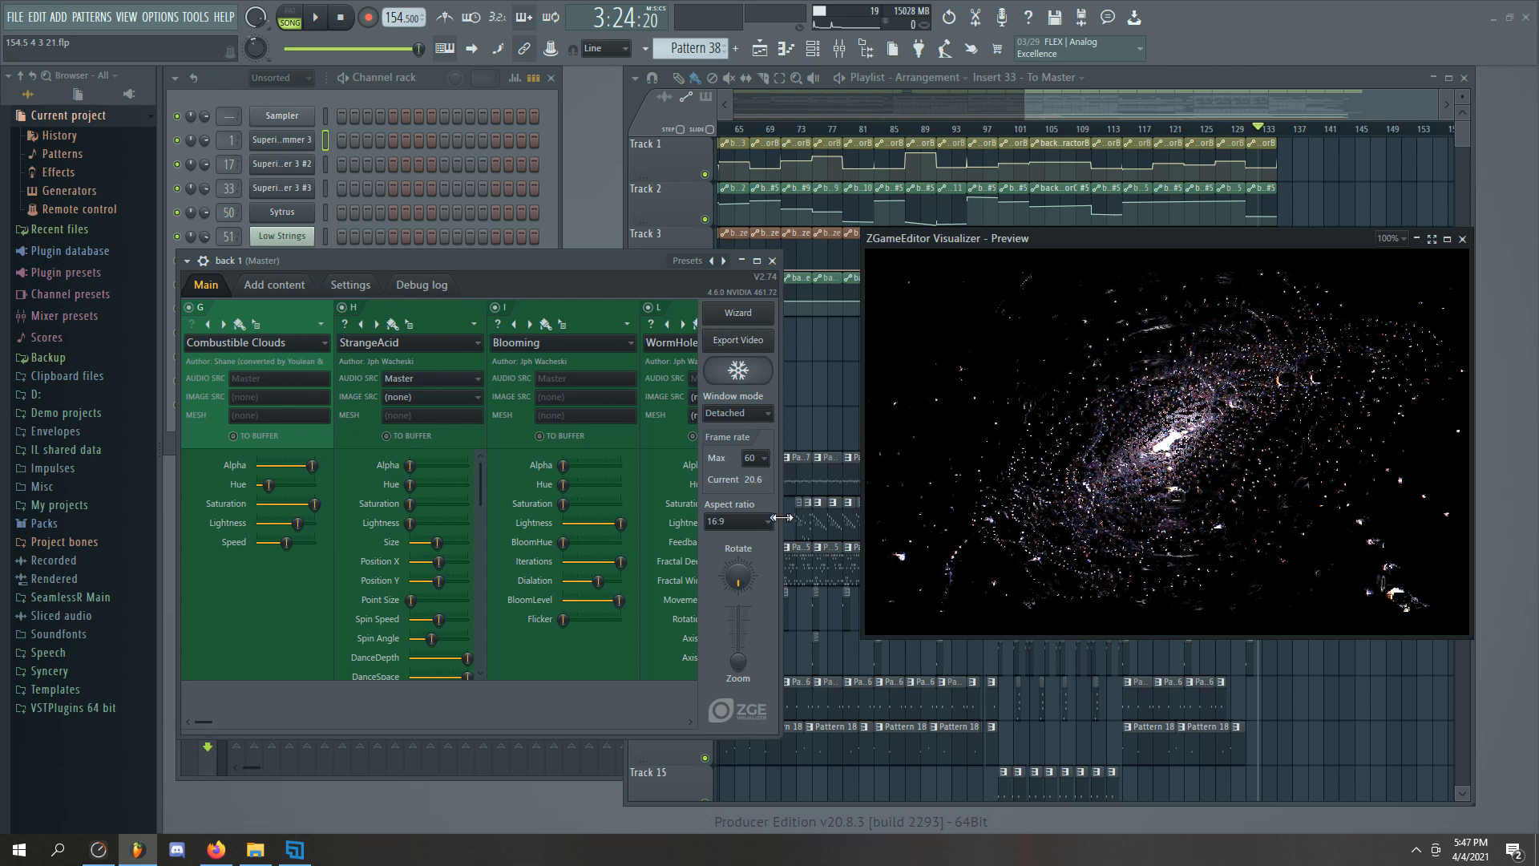
Attach the preview to the back 1 visualizer window and enlarge that window so the layers' parameter sliders show above the preview
left_click(1463, 240)
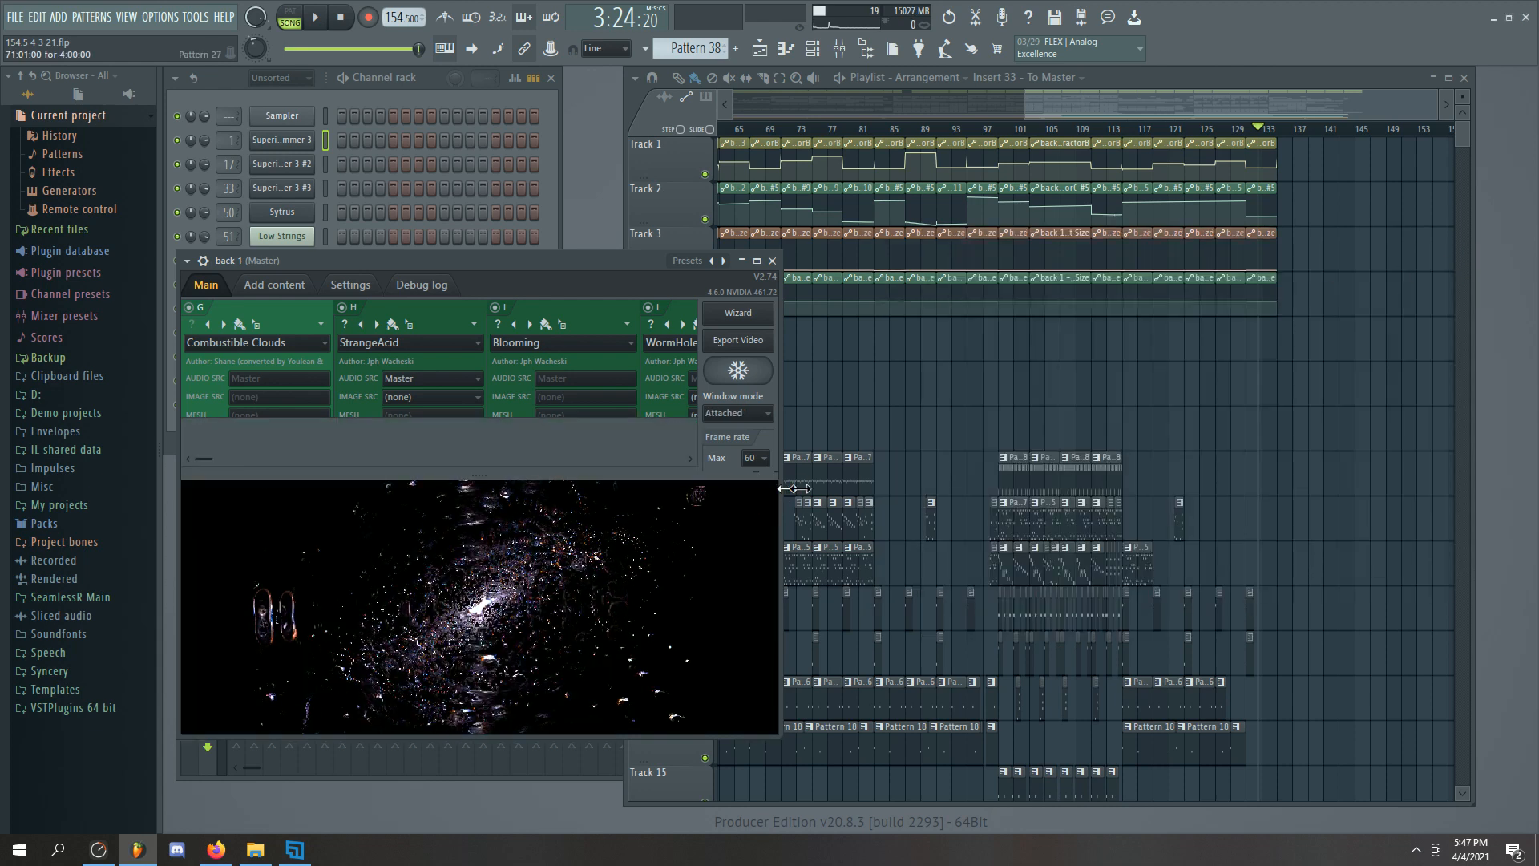
left_click_drag(790, 490, 1425, 489)
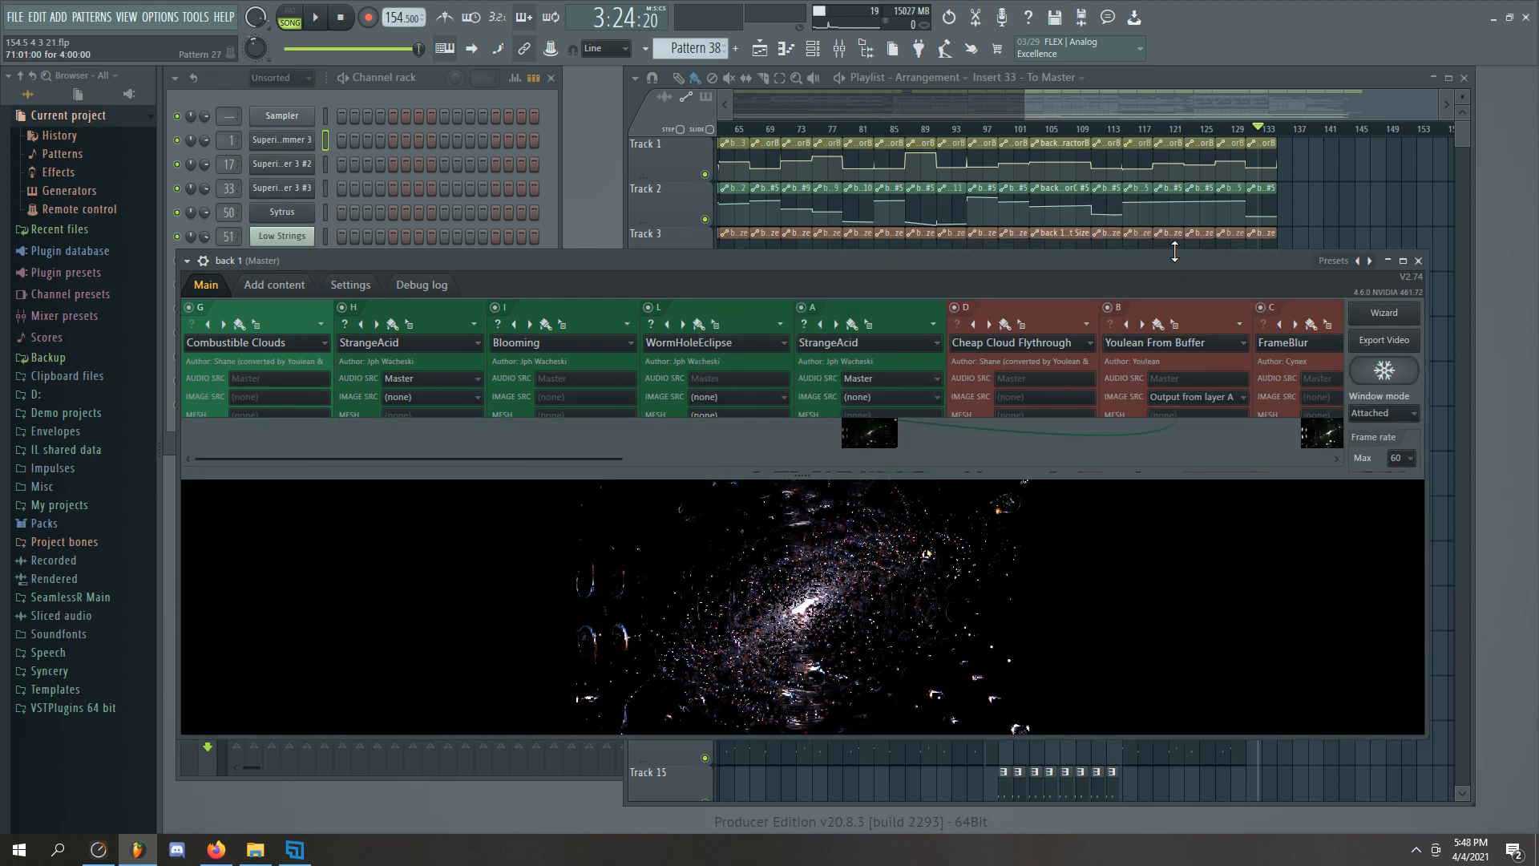
left_click_drag(1174, 253, 1174, 109)
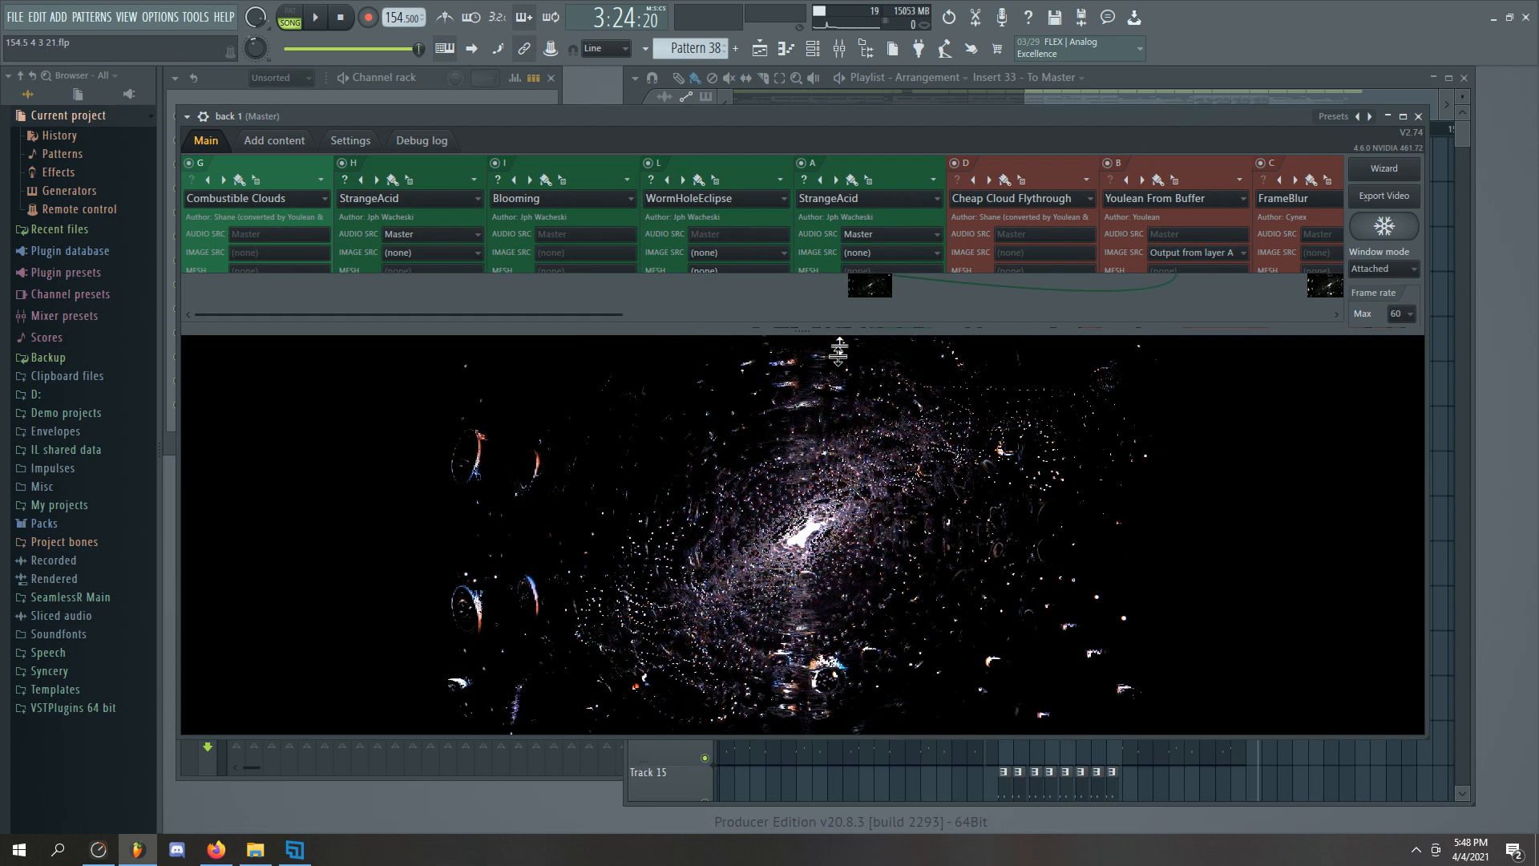
left_click_drag(840, 333, 794, 646)
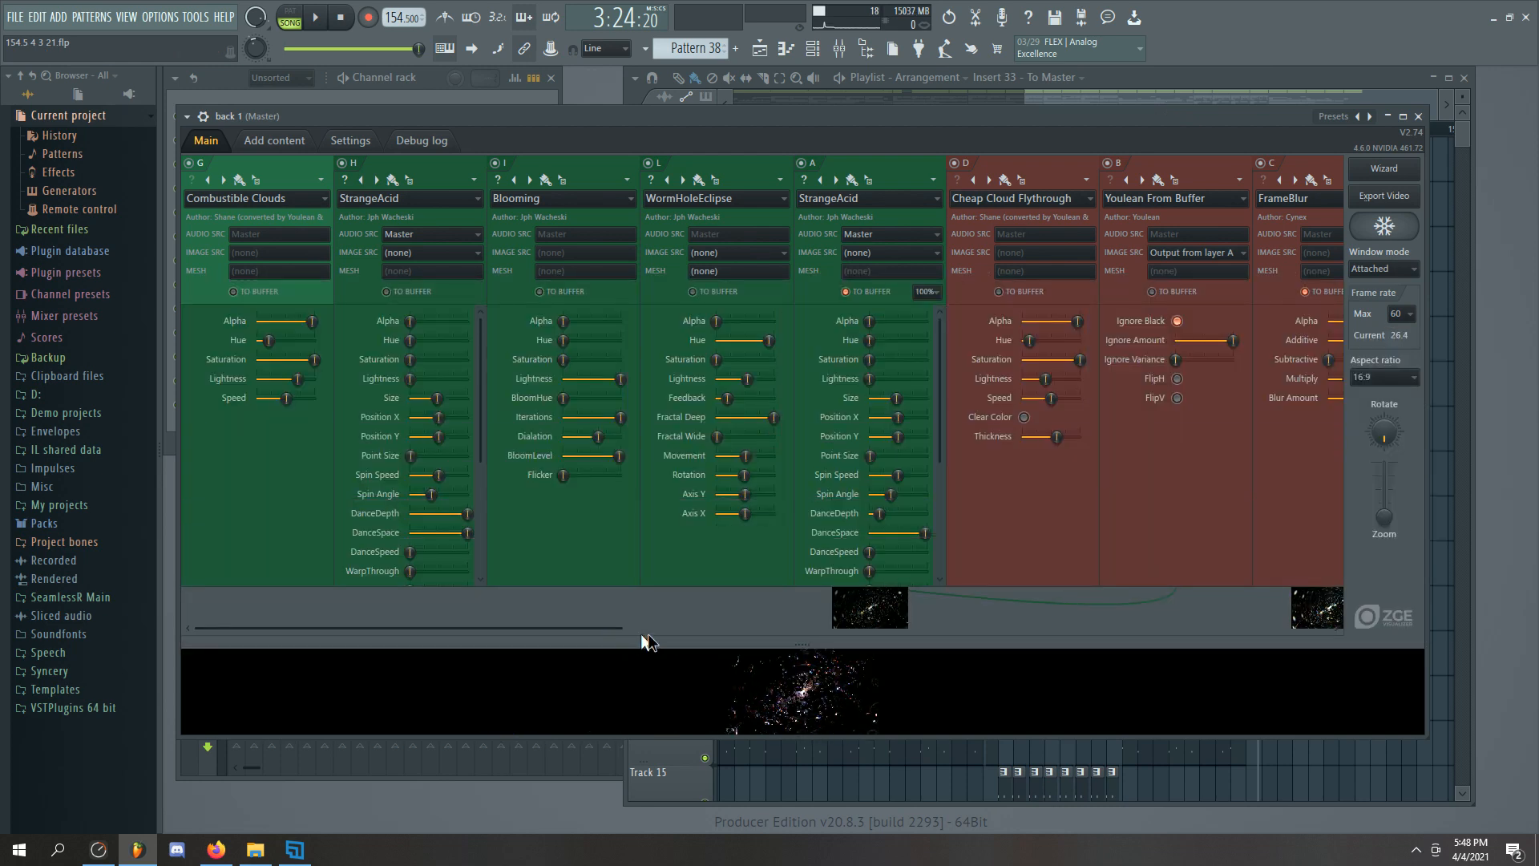
Examine the back 1 visualizer's effect layers, their settings and buffer connections, and close its window
mouse_move(595, 637)
left_mouse_down()
mouse_move(890, 633)
mouse_move(1098, 658)
mouse_move(1110, 629)
mouse_move(1322, 630)
mouse_move(566, 629)
mouse_move(588, 634)
left_mouse_up()
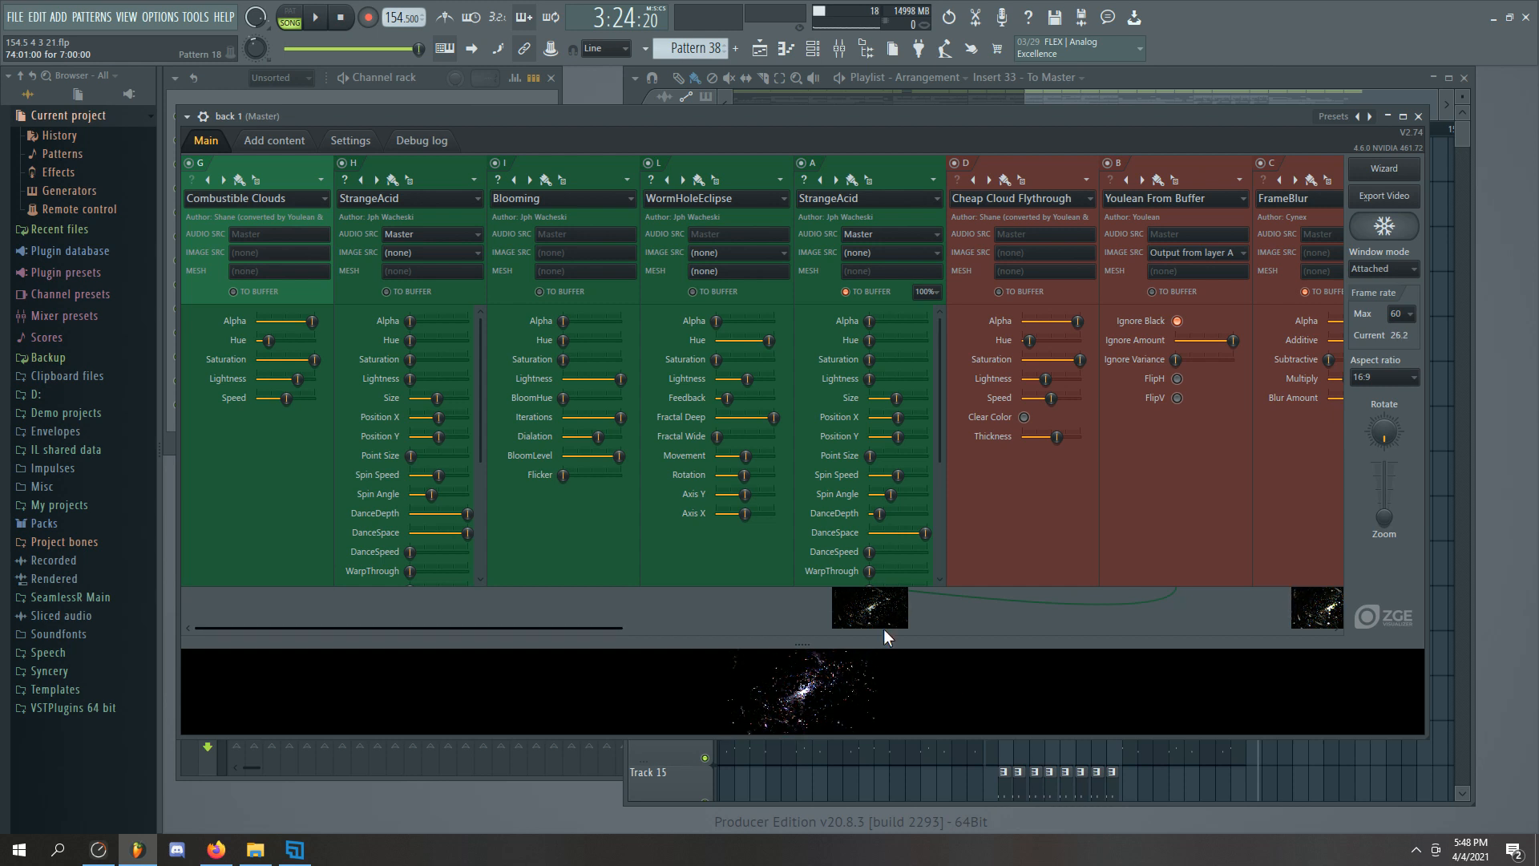
left_click_drag(579, 628, 1196, 626)
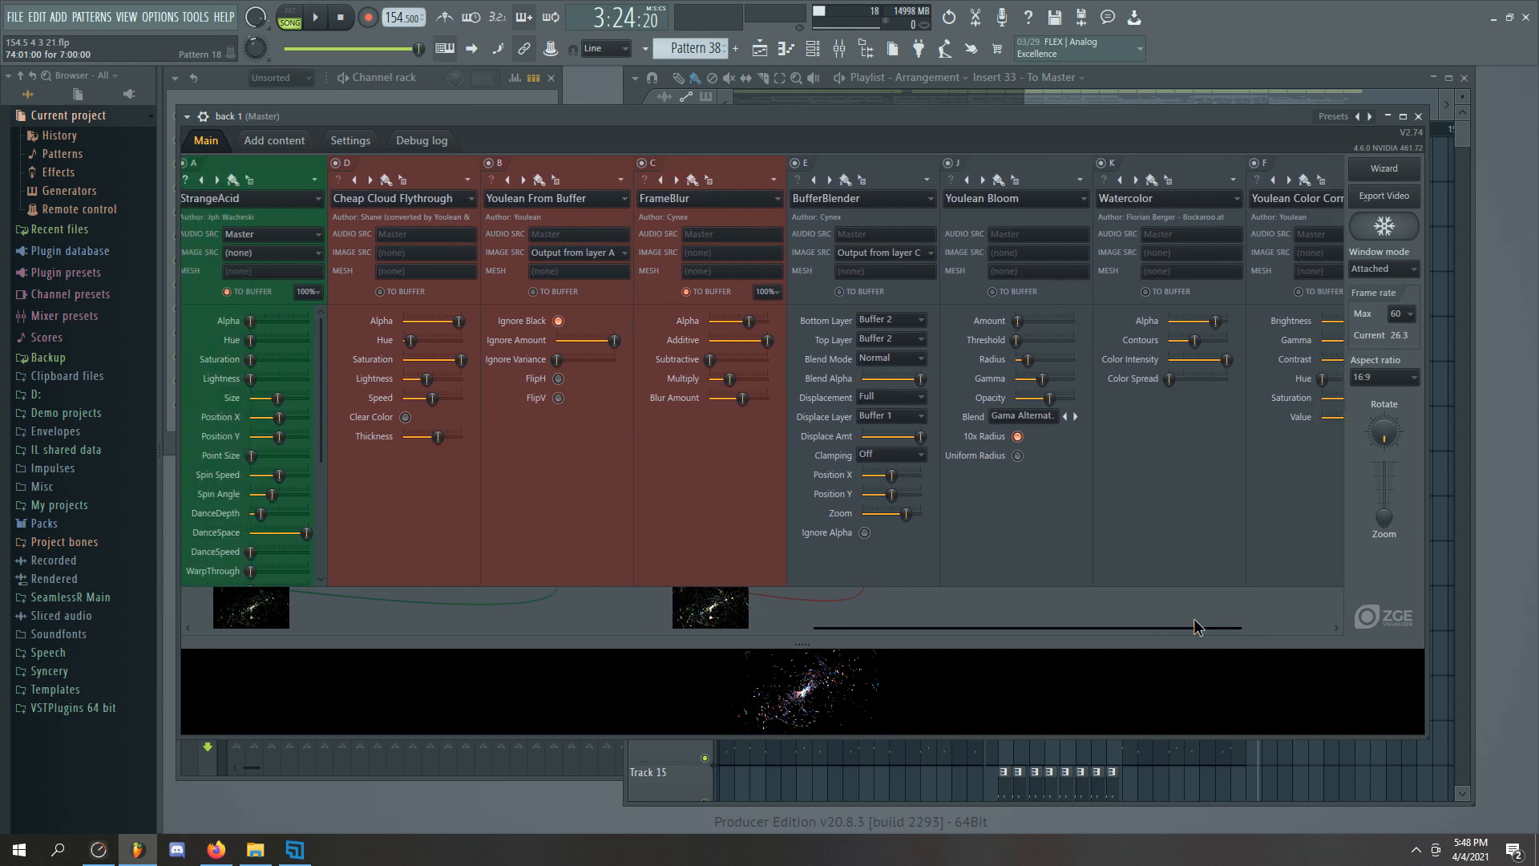
left_click_drag(1194, 625, 1190, 625)
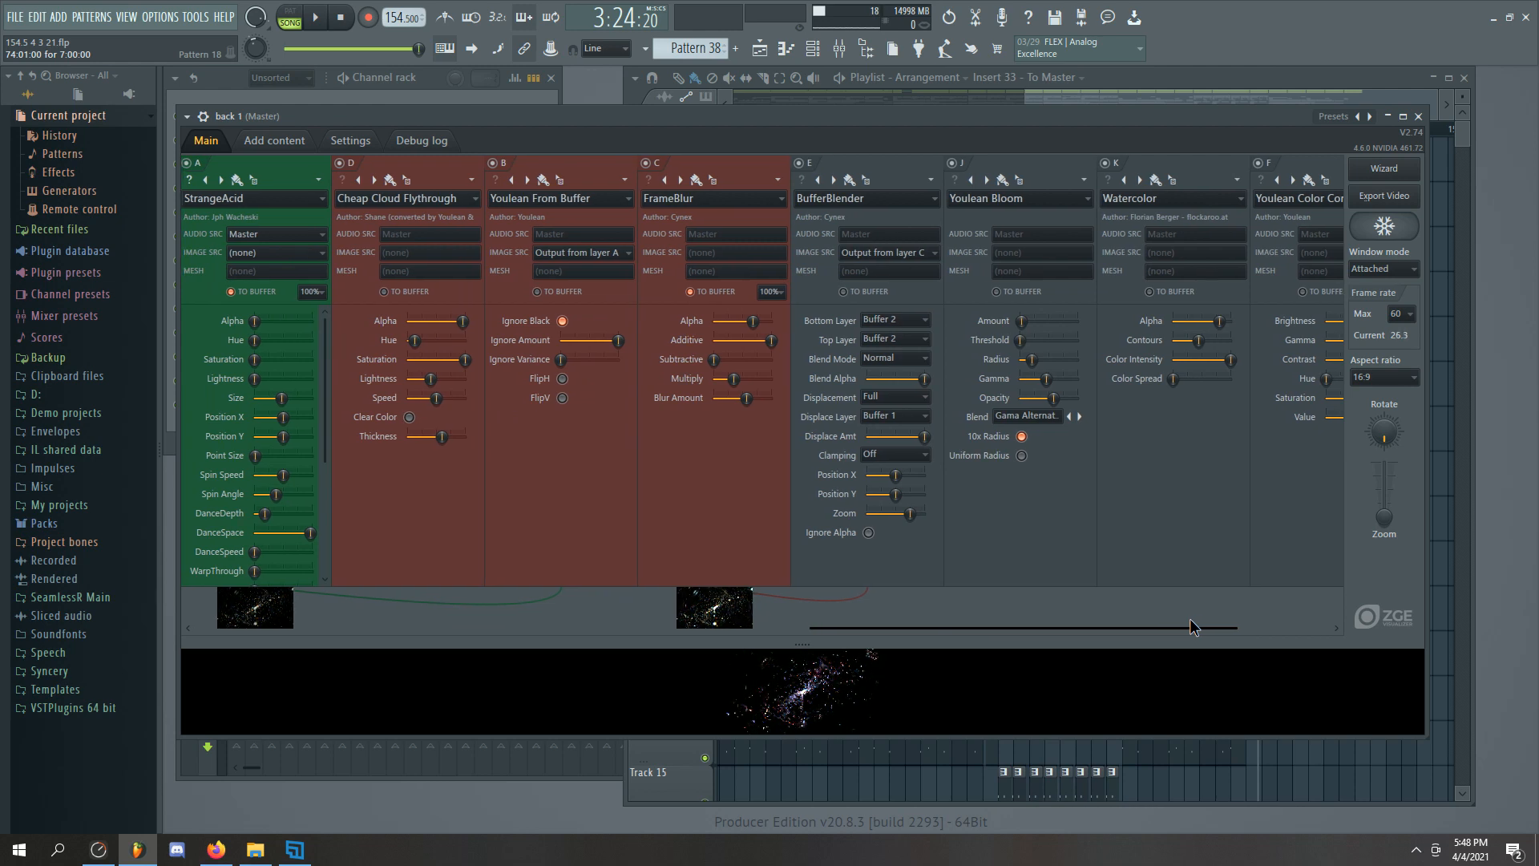
left_click_drag(1190, 626, 1001, 629)
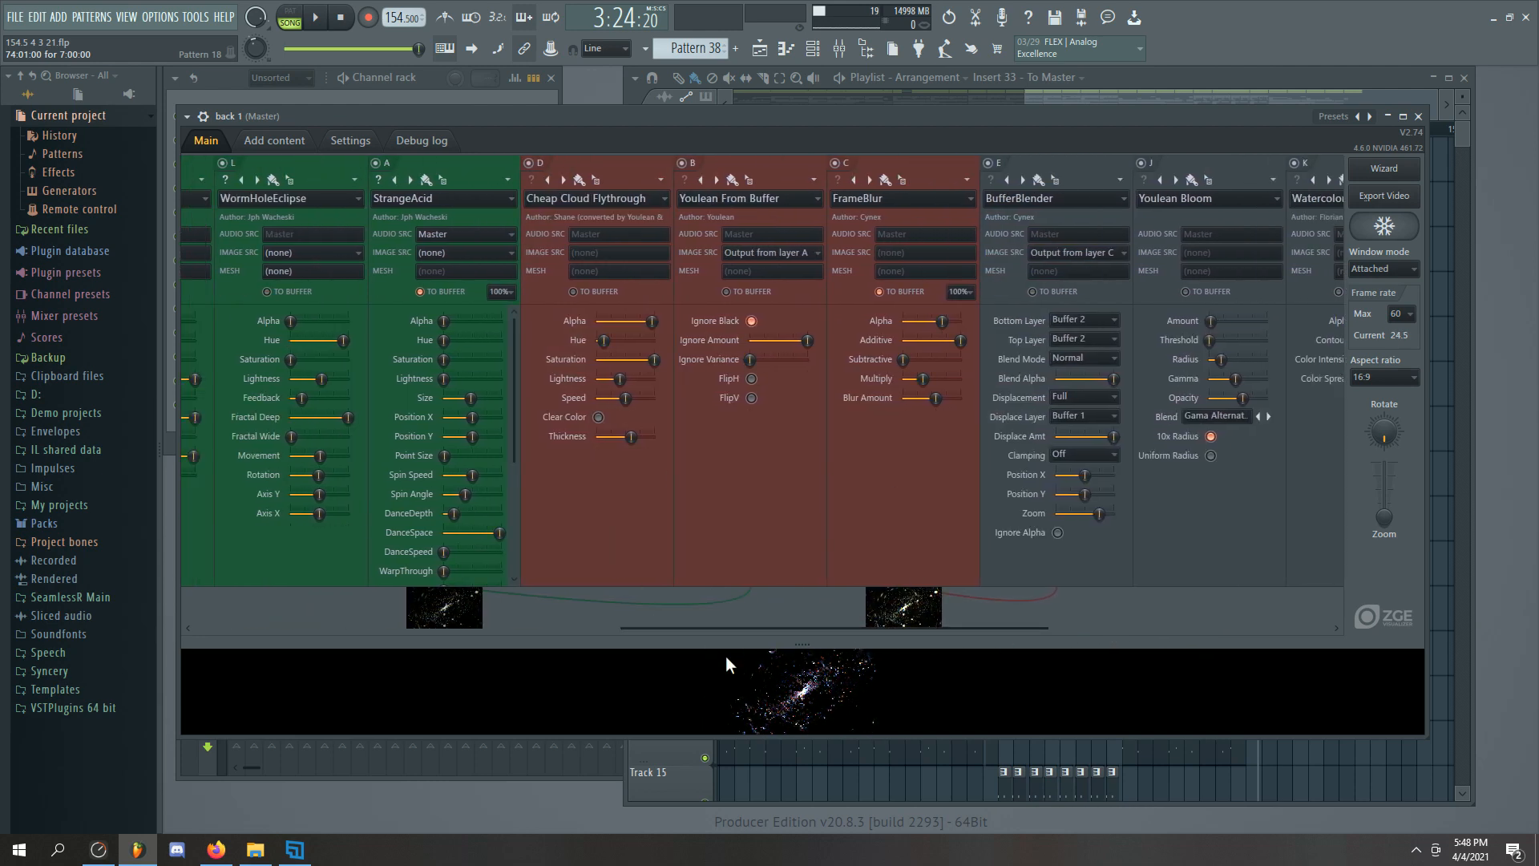
left_click(1420, 119)
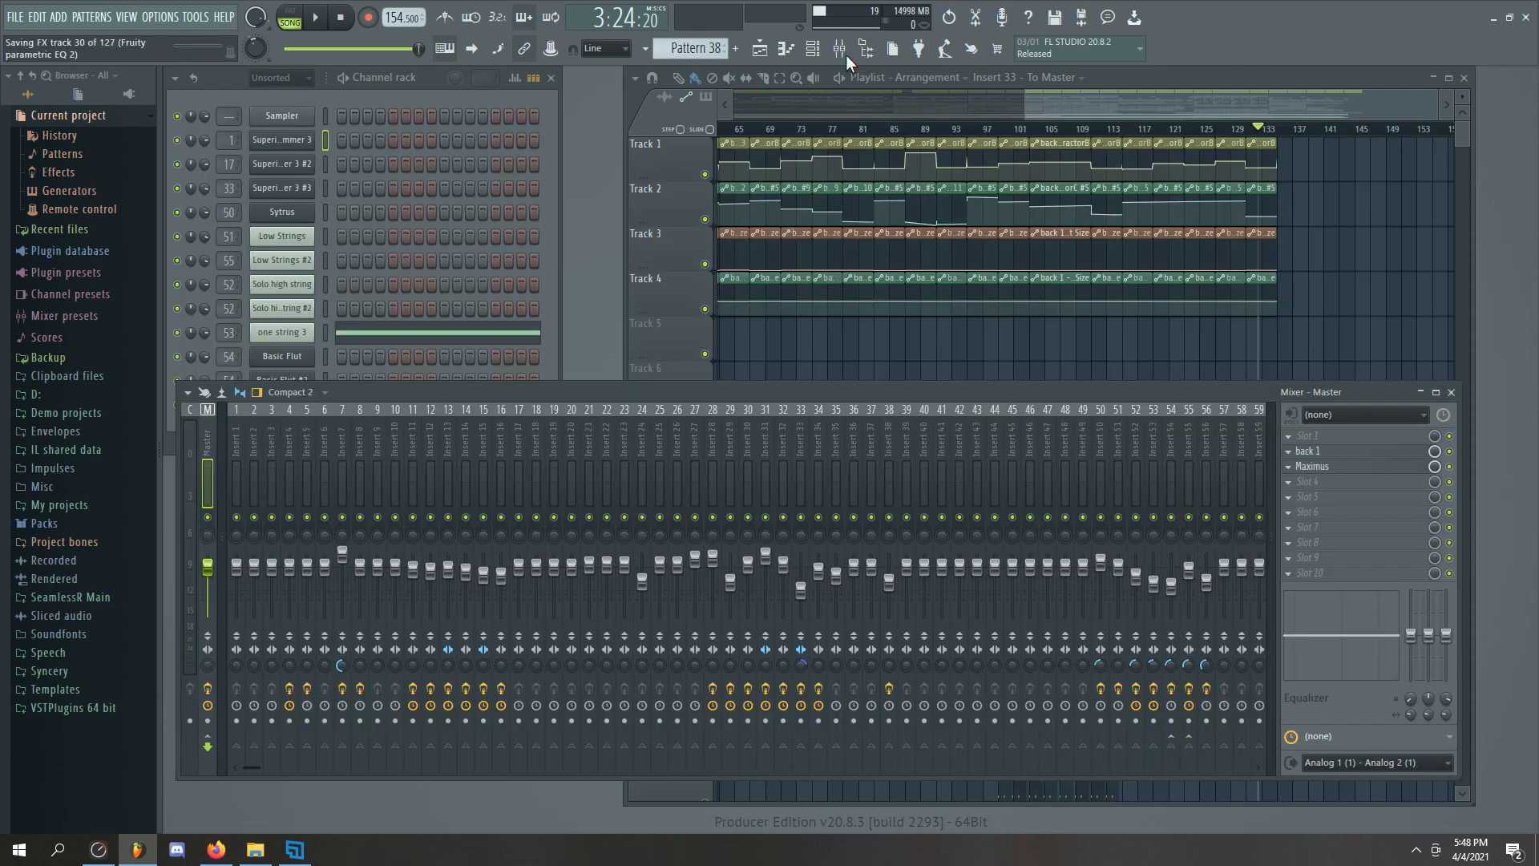
On the Master mixer track, disable the back 1 effect and load a new ZGameEditor Visualizer into Slot 1
left_click(839, 49)
left_click(839, 50)
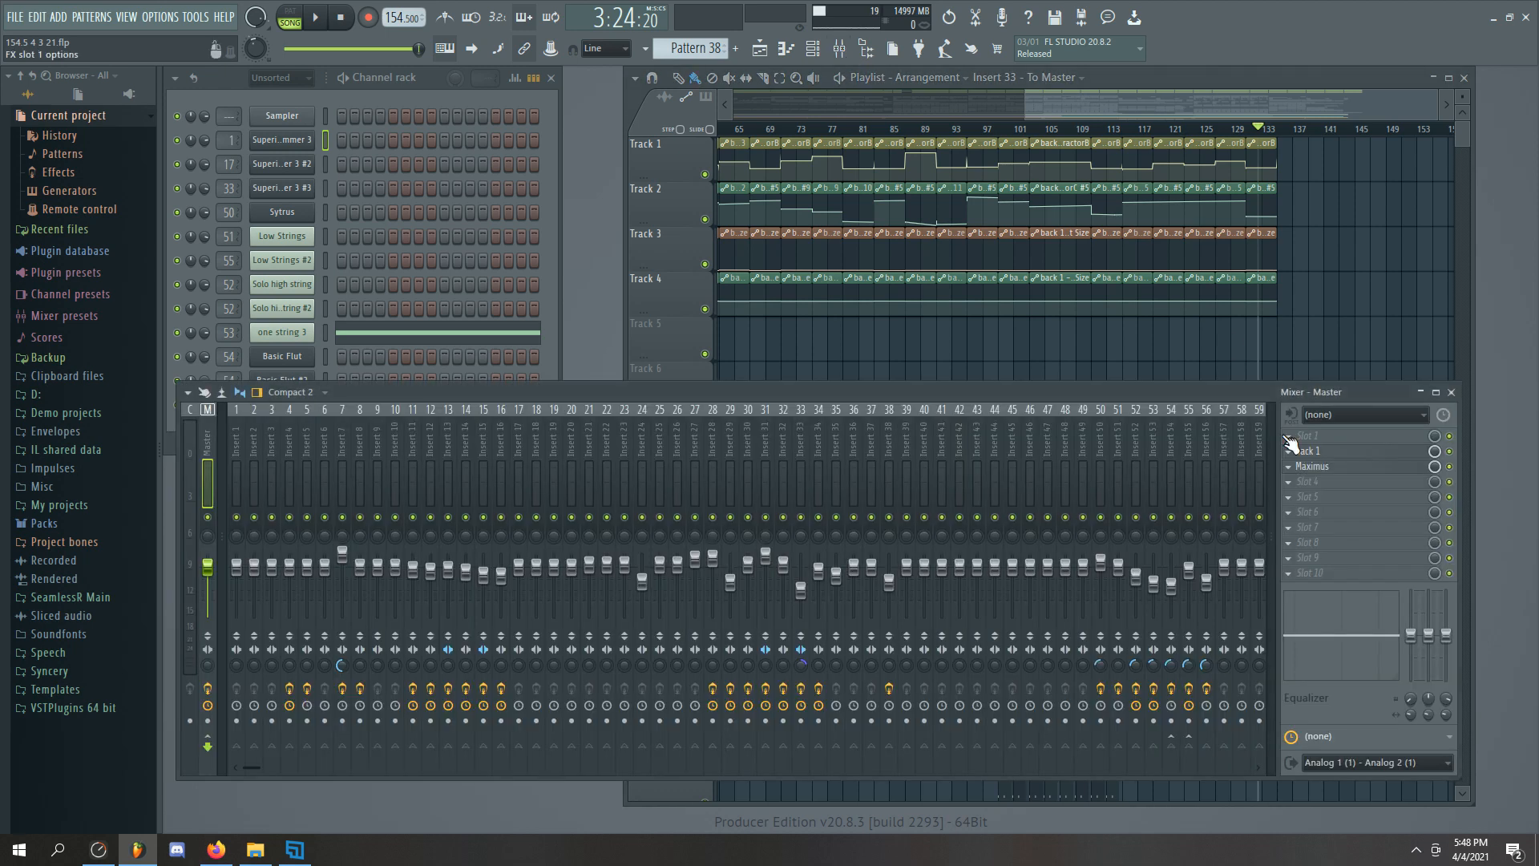
left_click(1449, 451)
left_click(1288, 435)
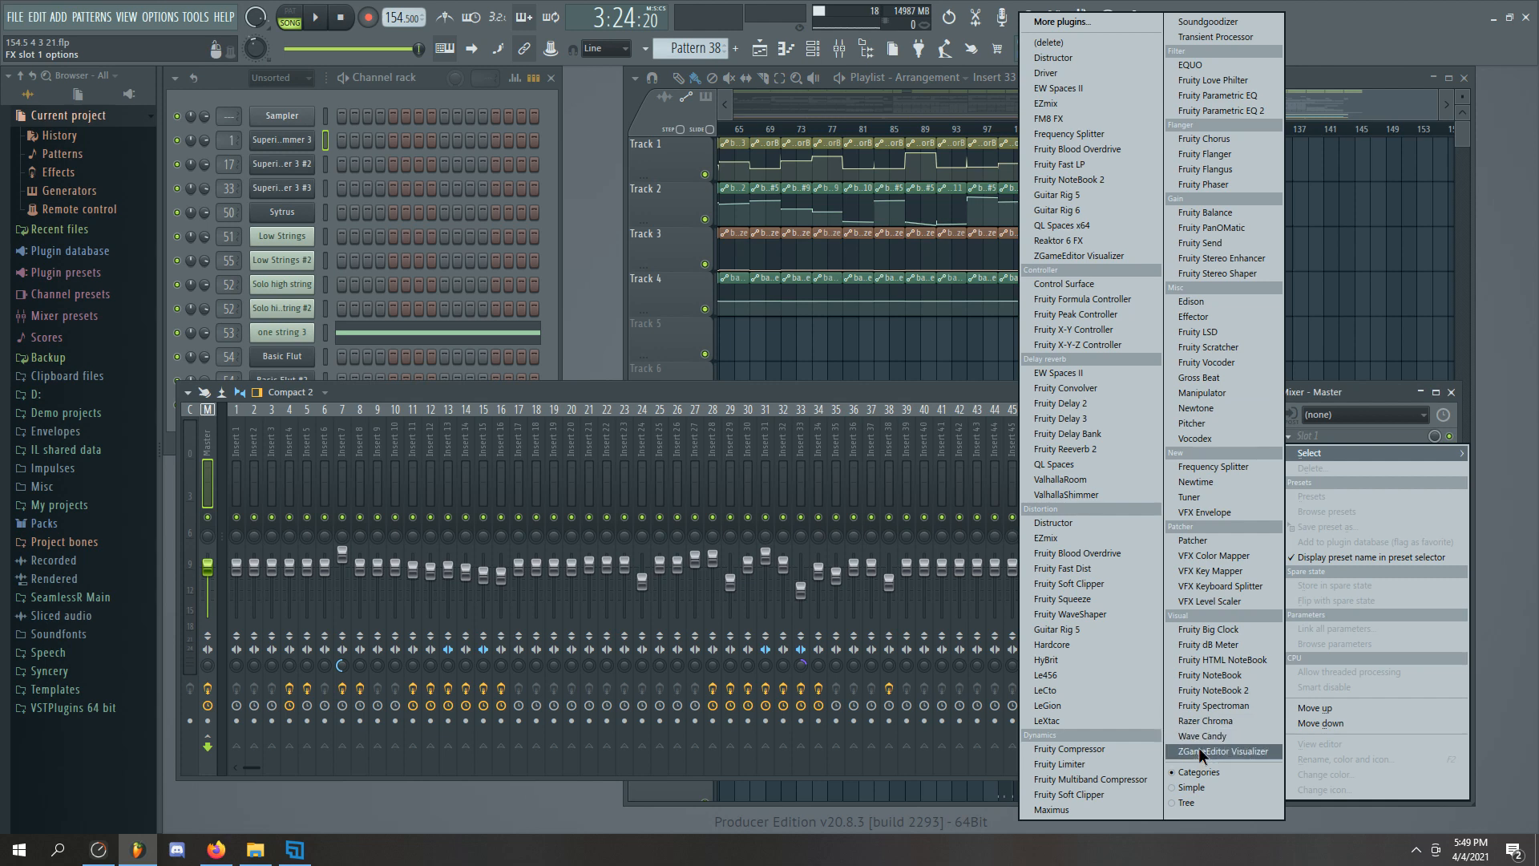
left_click(1199, 747)
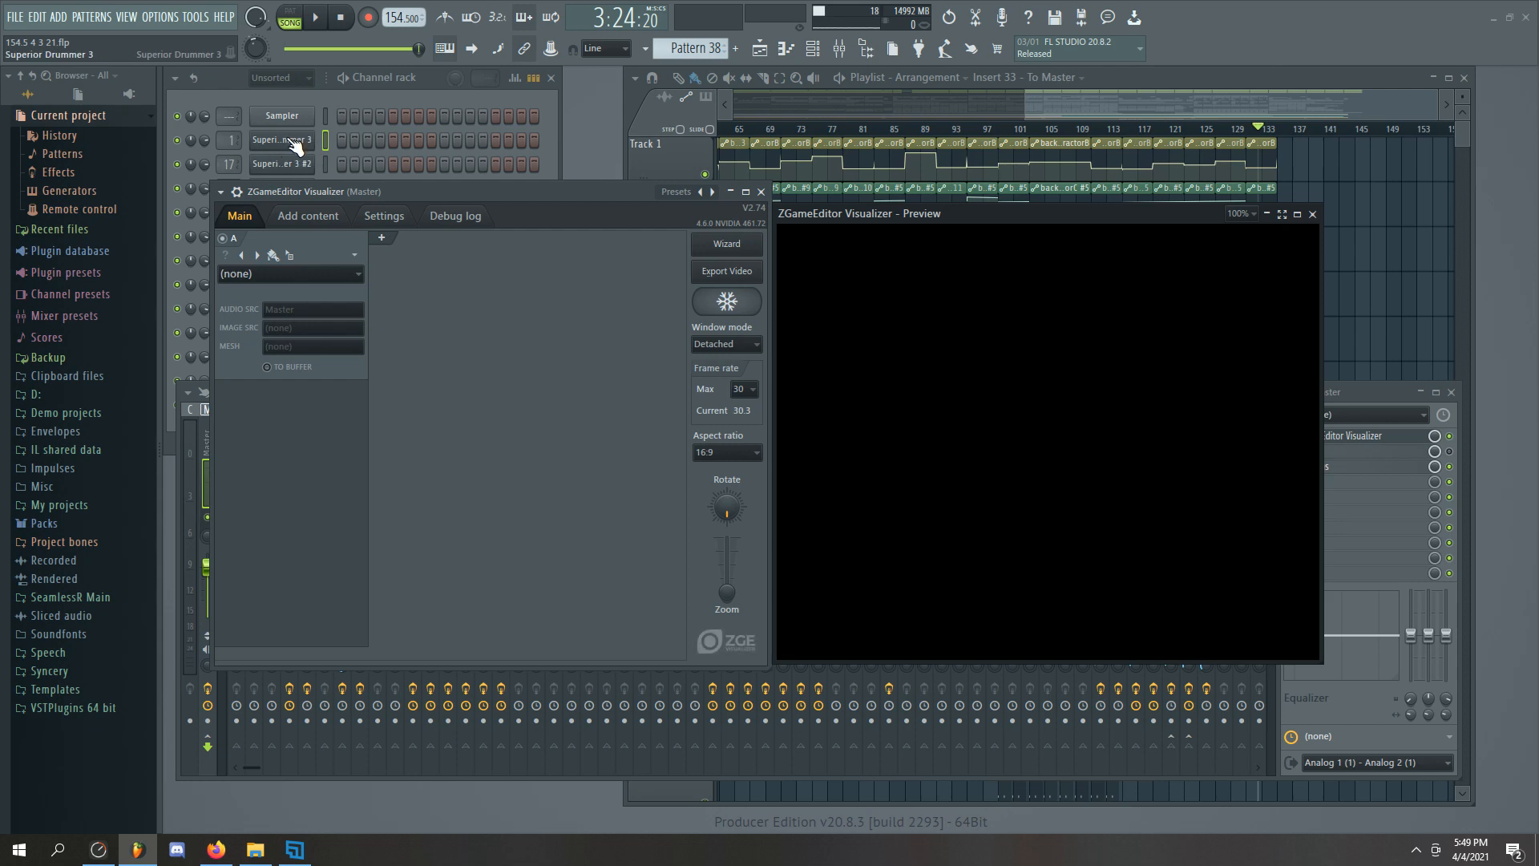
View the Superior Drummer 3 instrument from the channel rack, and close both the instrument and the rack
left_click(293, 143)
left_click(669, 160)
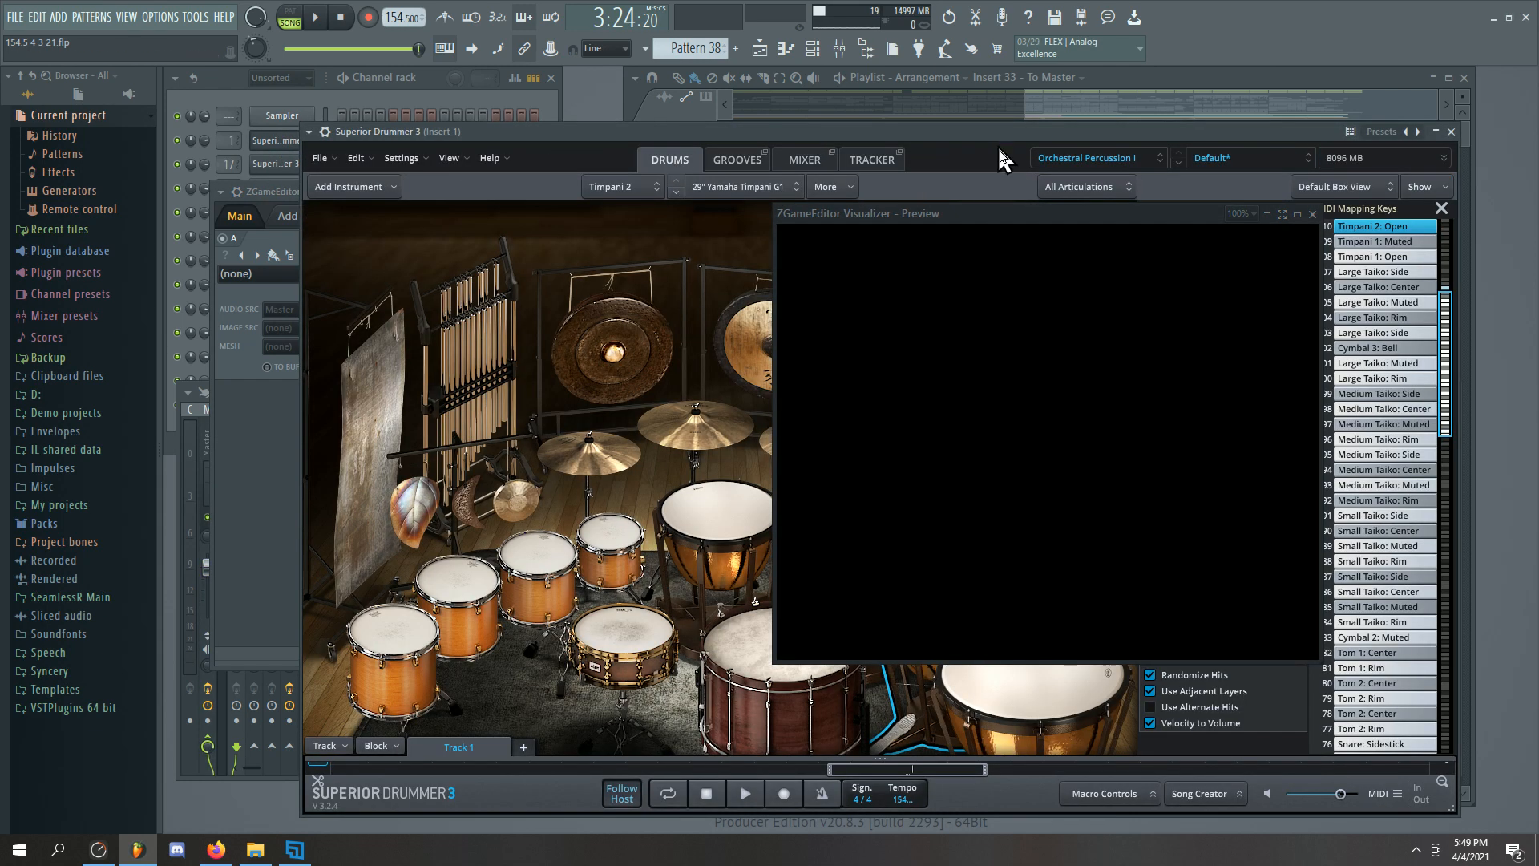
left_click_drag(777, 136, 618, 132)
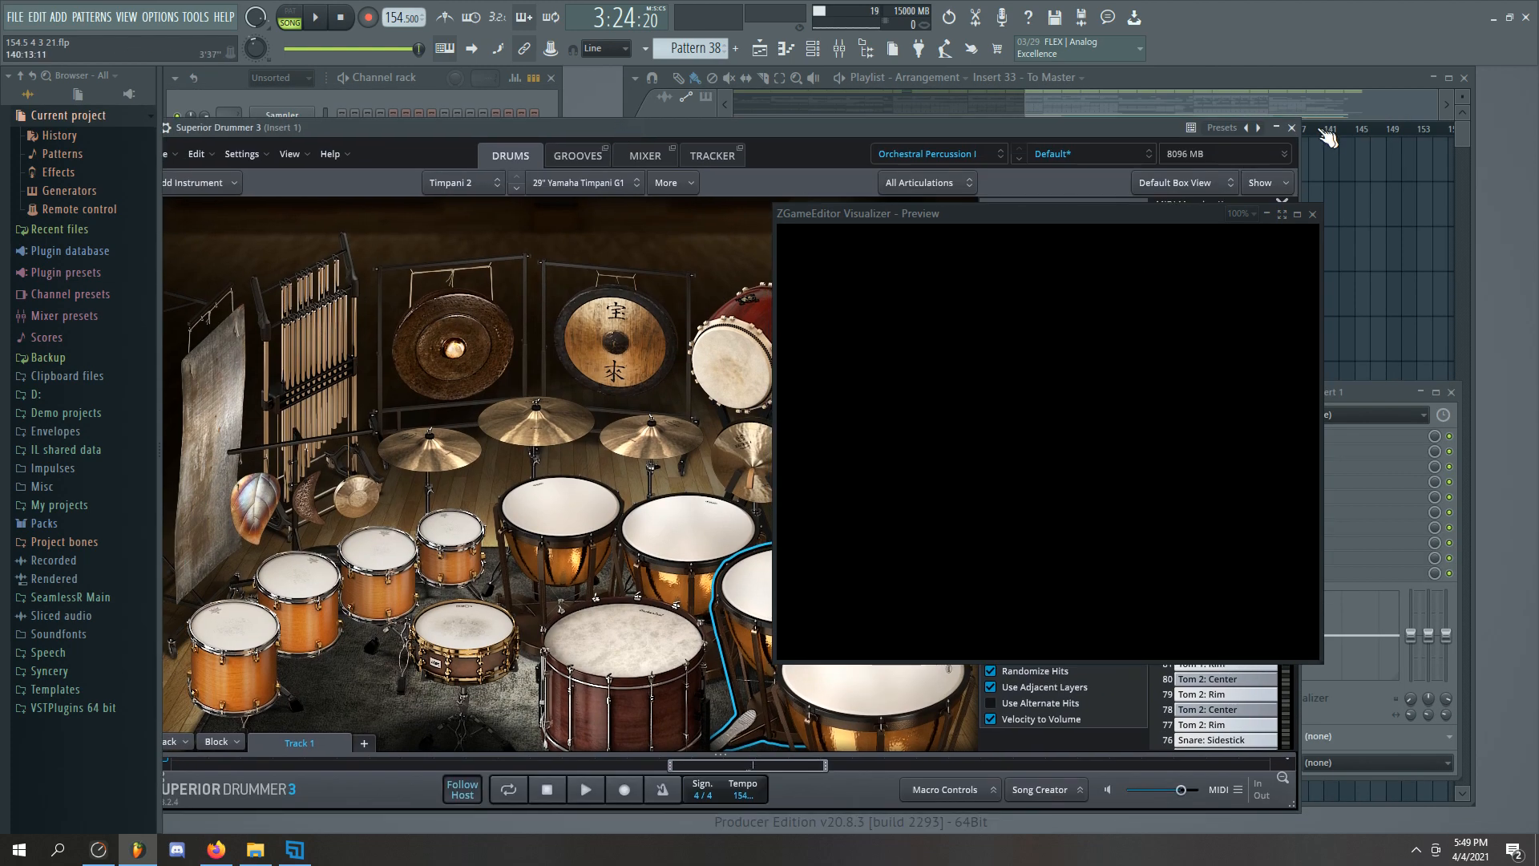
left_click(1292, 128)
left_click(434, 83)
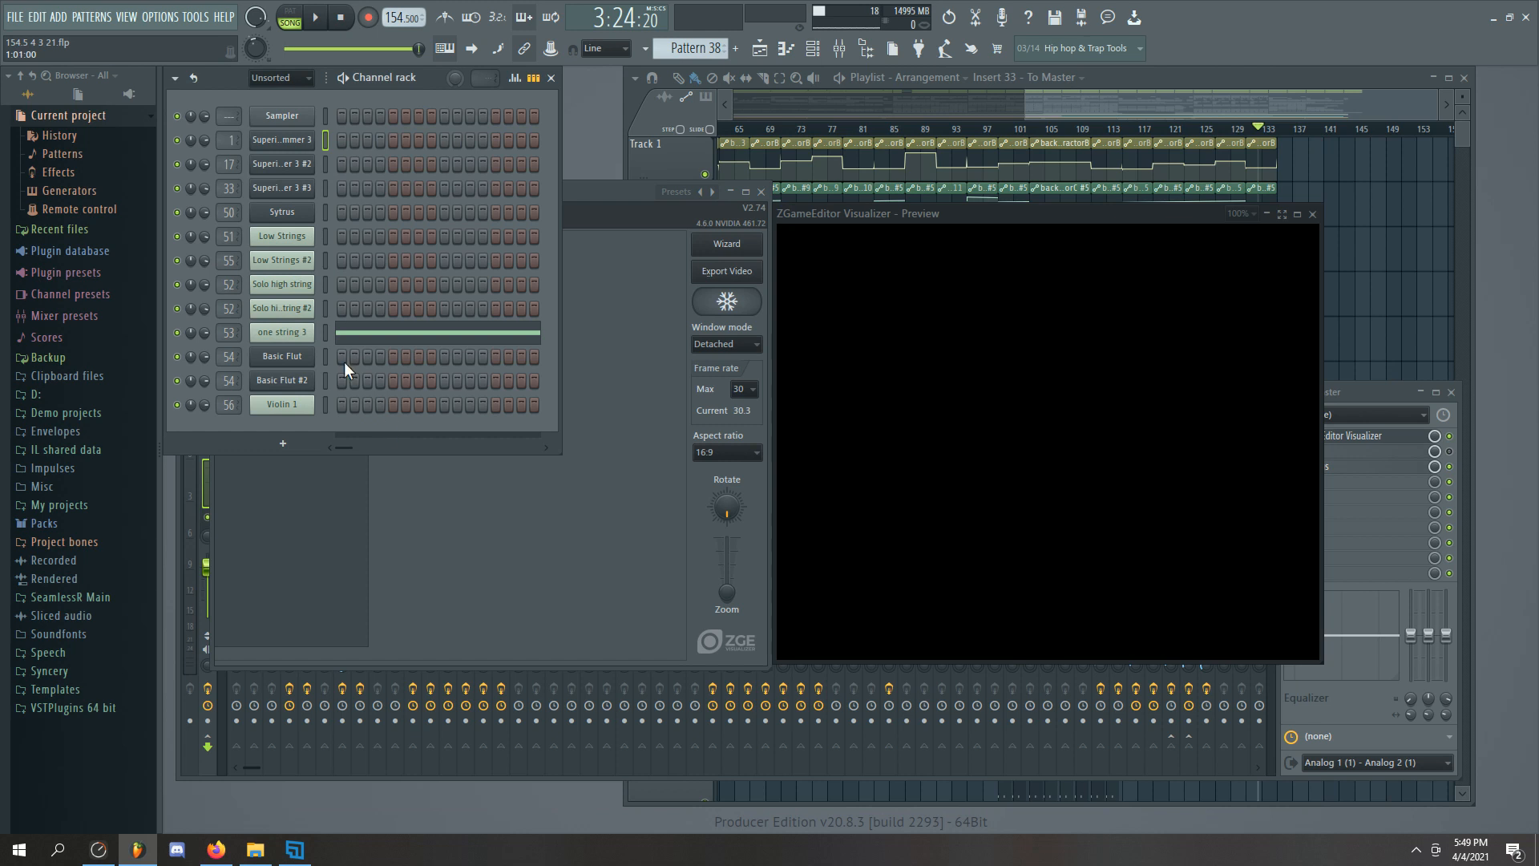
left_click(551, 77)
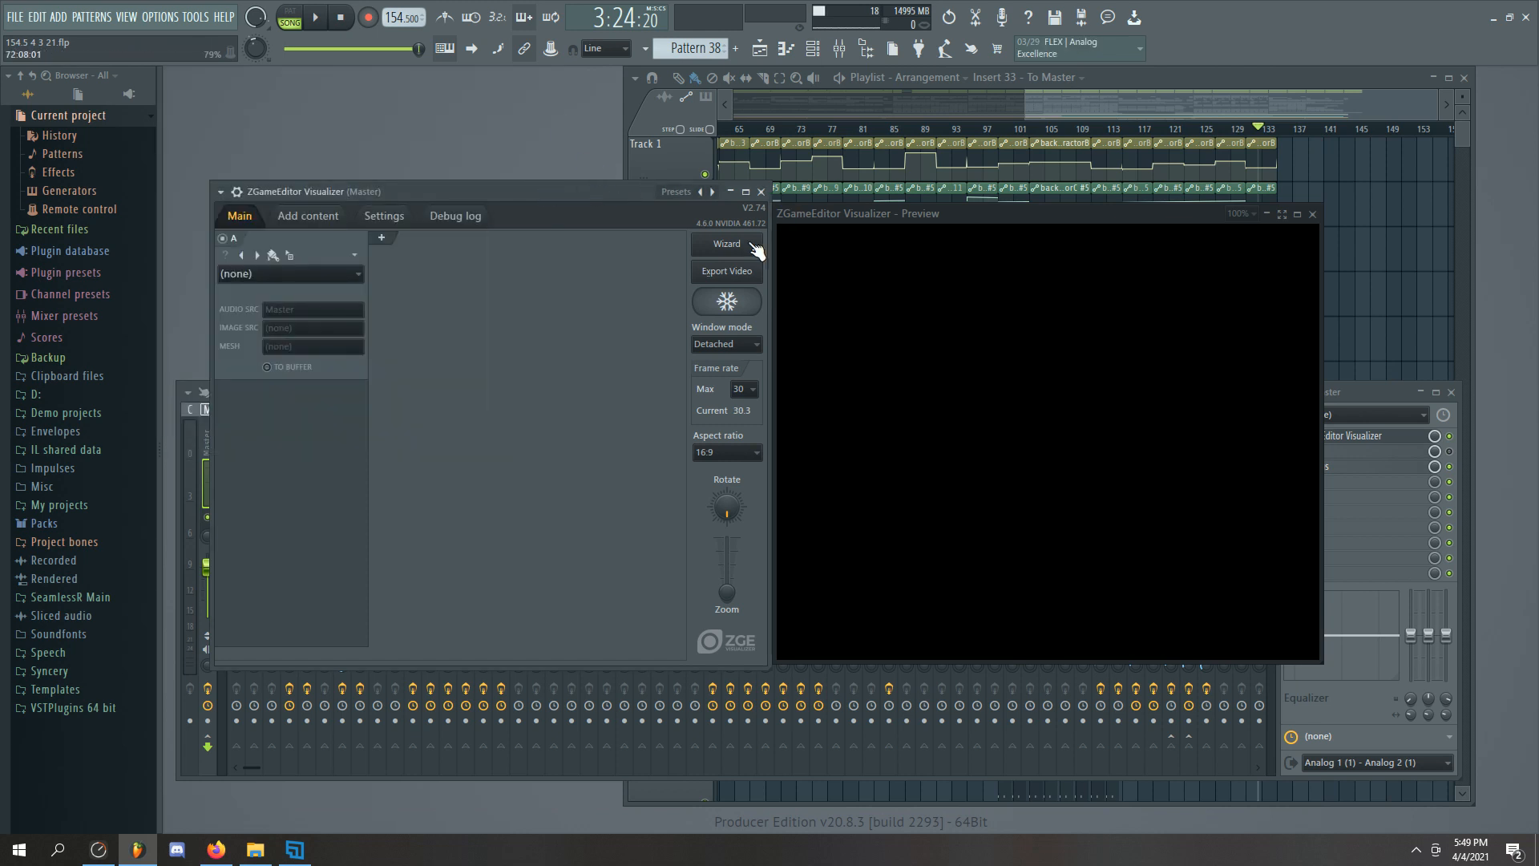
Enlarge the new ZGameEditor Visualizer window and arrange it side by side with its detached preview
left_click_drag(614, 195, 623, 205)
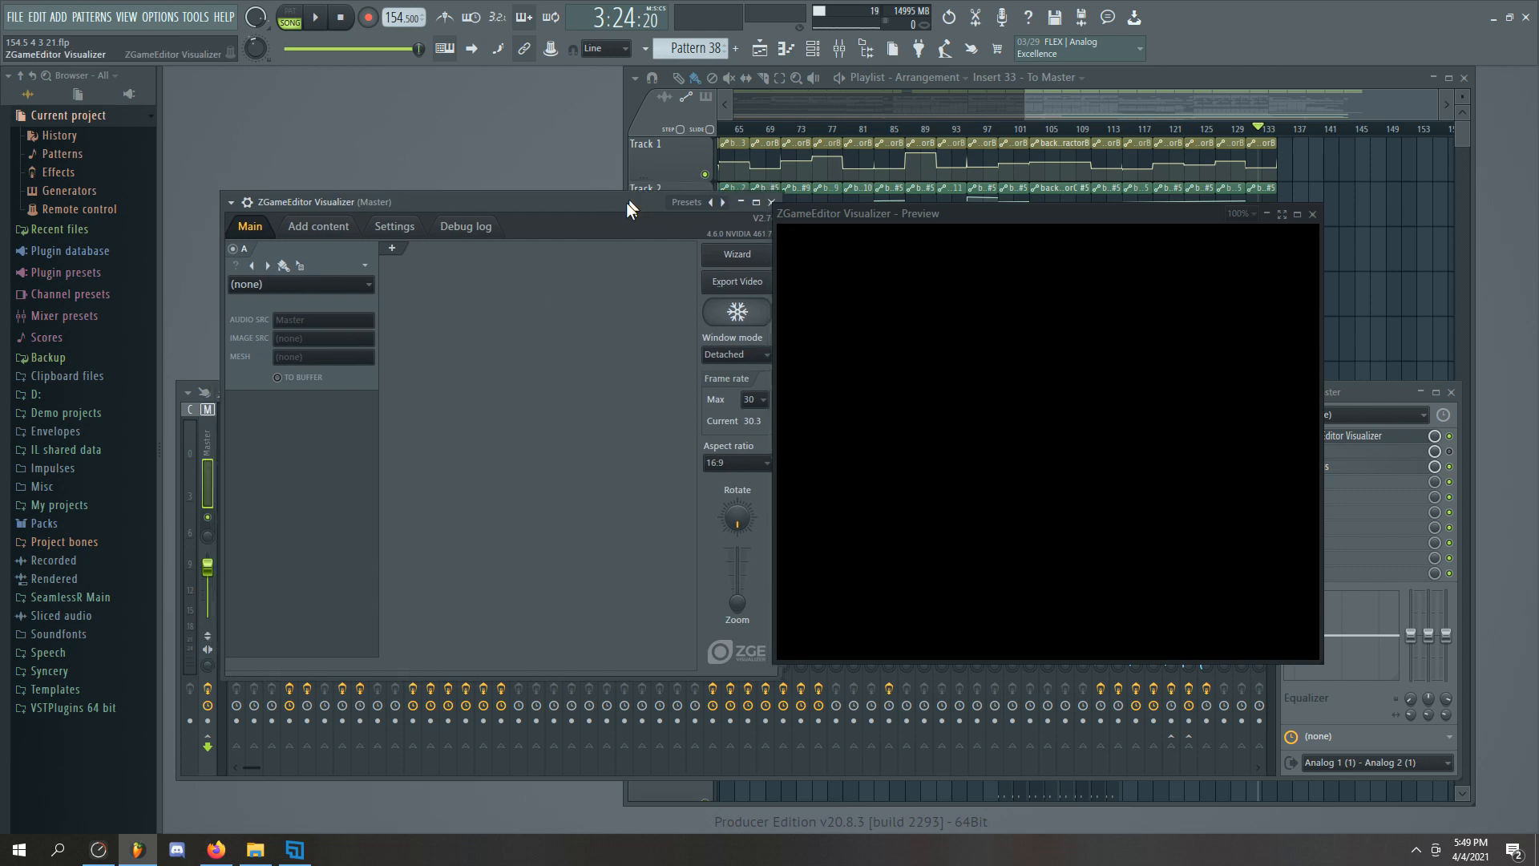
left_click_drag(951, 213, 1130, 210)
left_click_drag(508, 200, 593, 185)
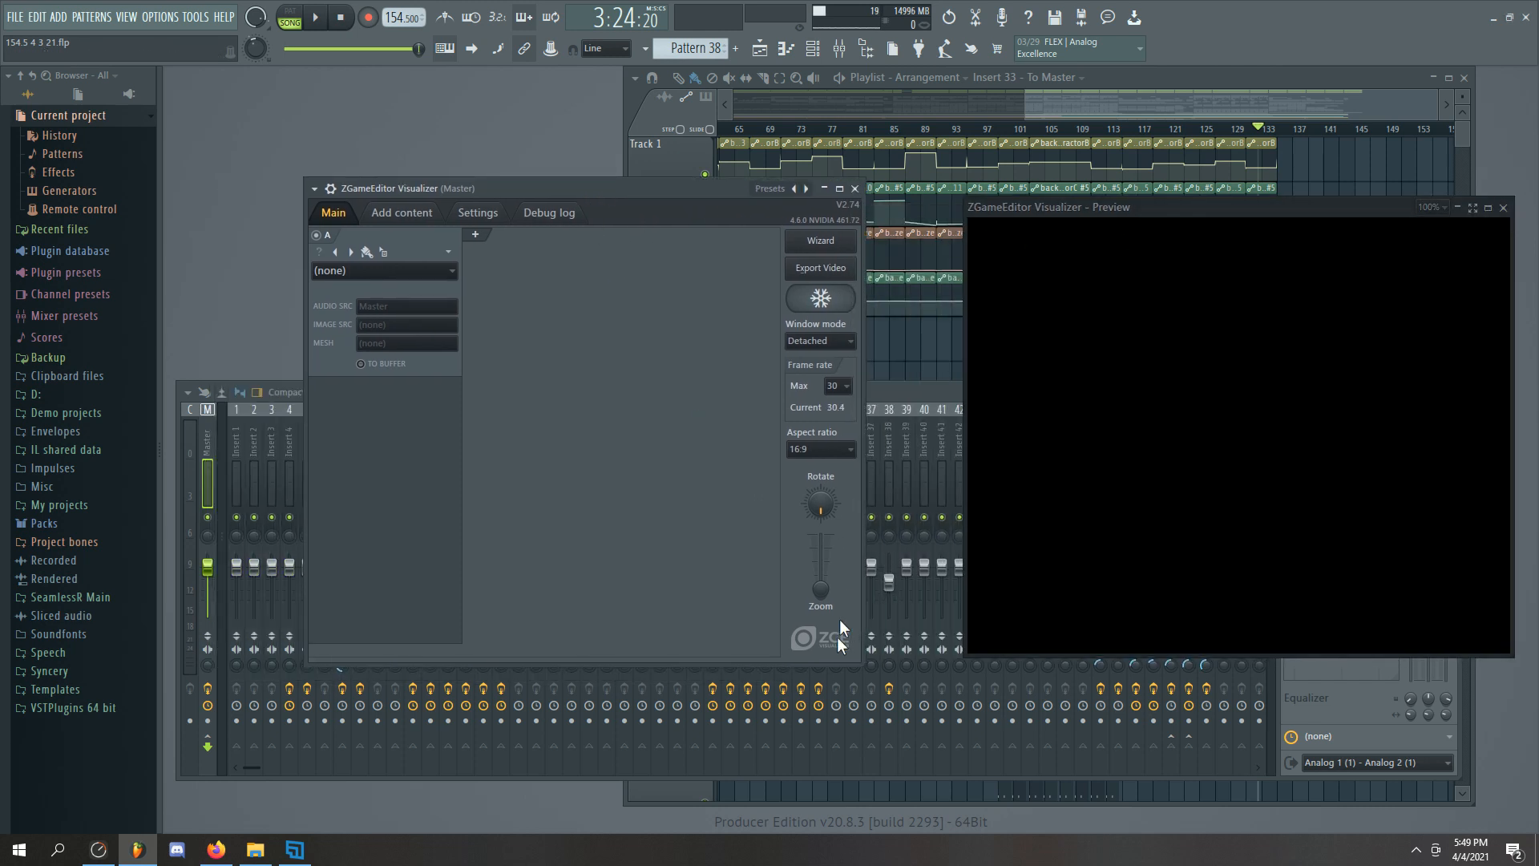
left_click_drag(939, 697, 1031, 729)
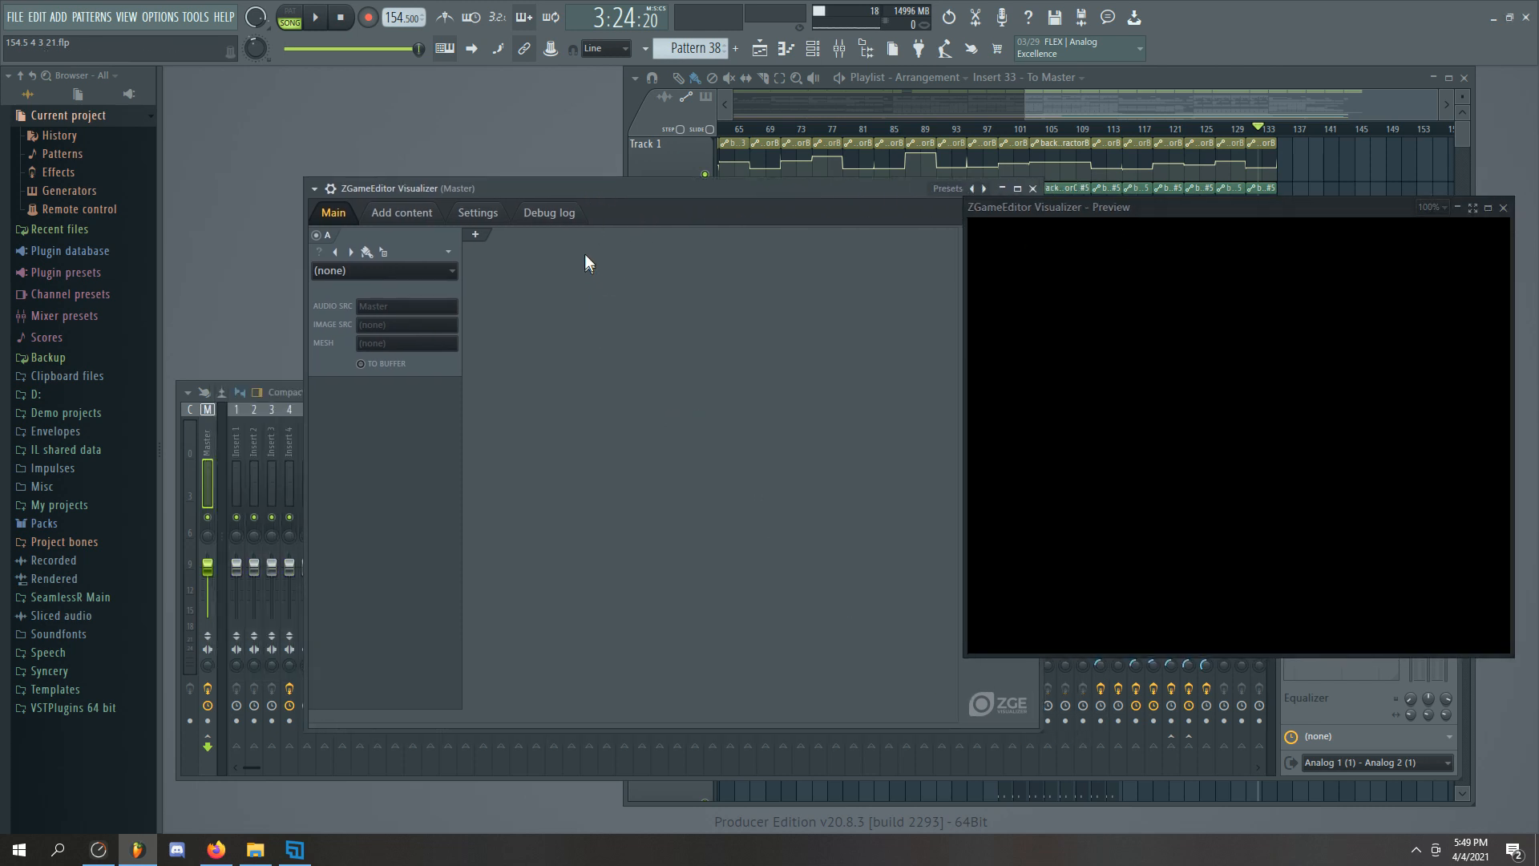
left_click_drag(567, 189, 465, 154)
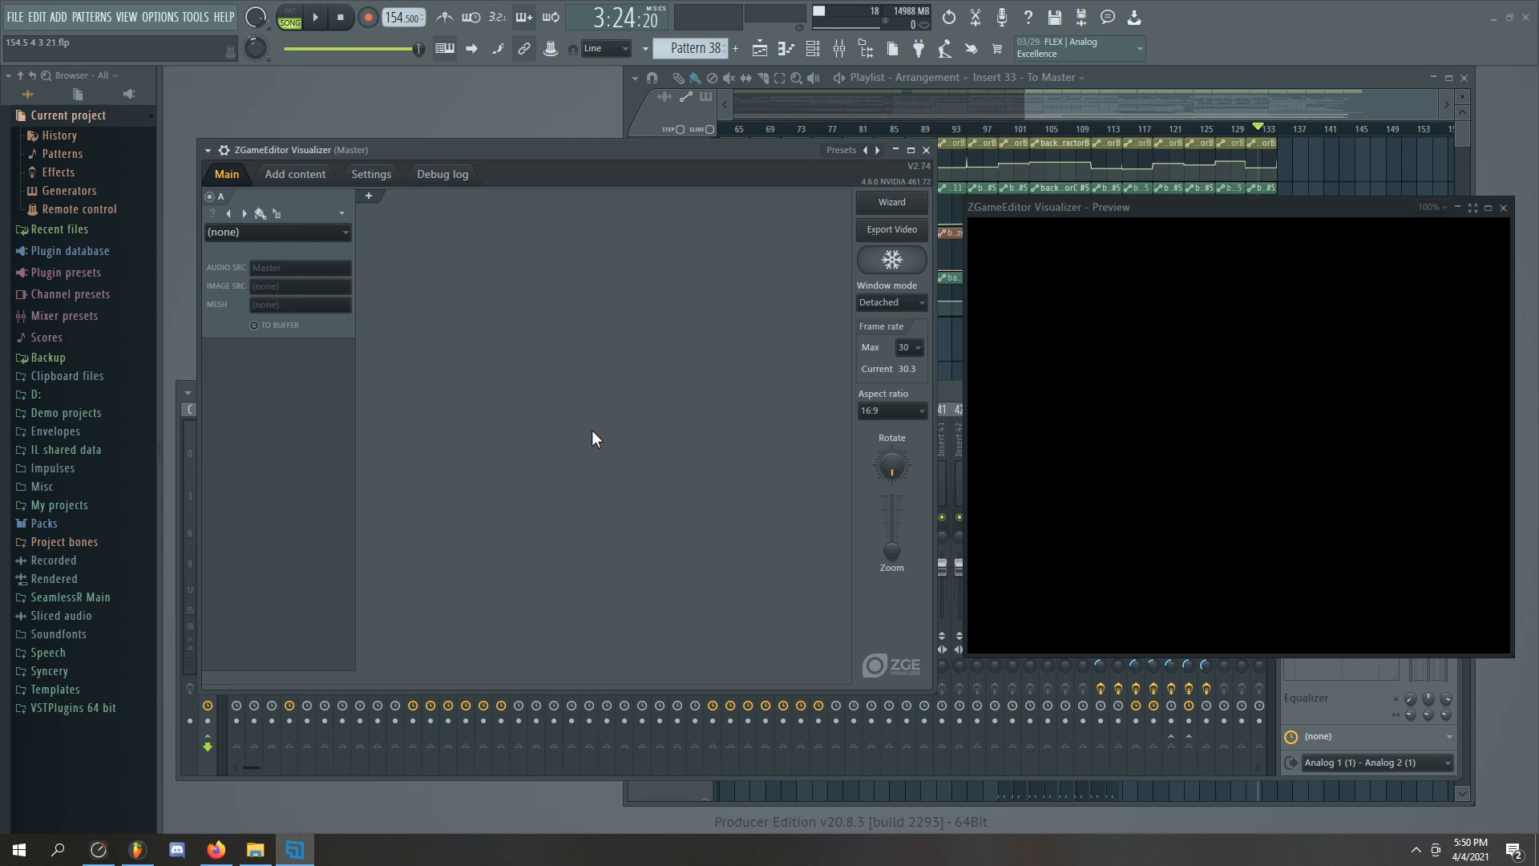
left_click_drag(582, 158, 582, 120)
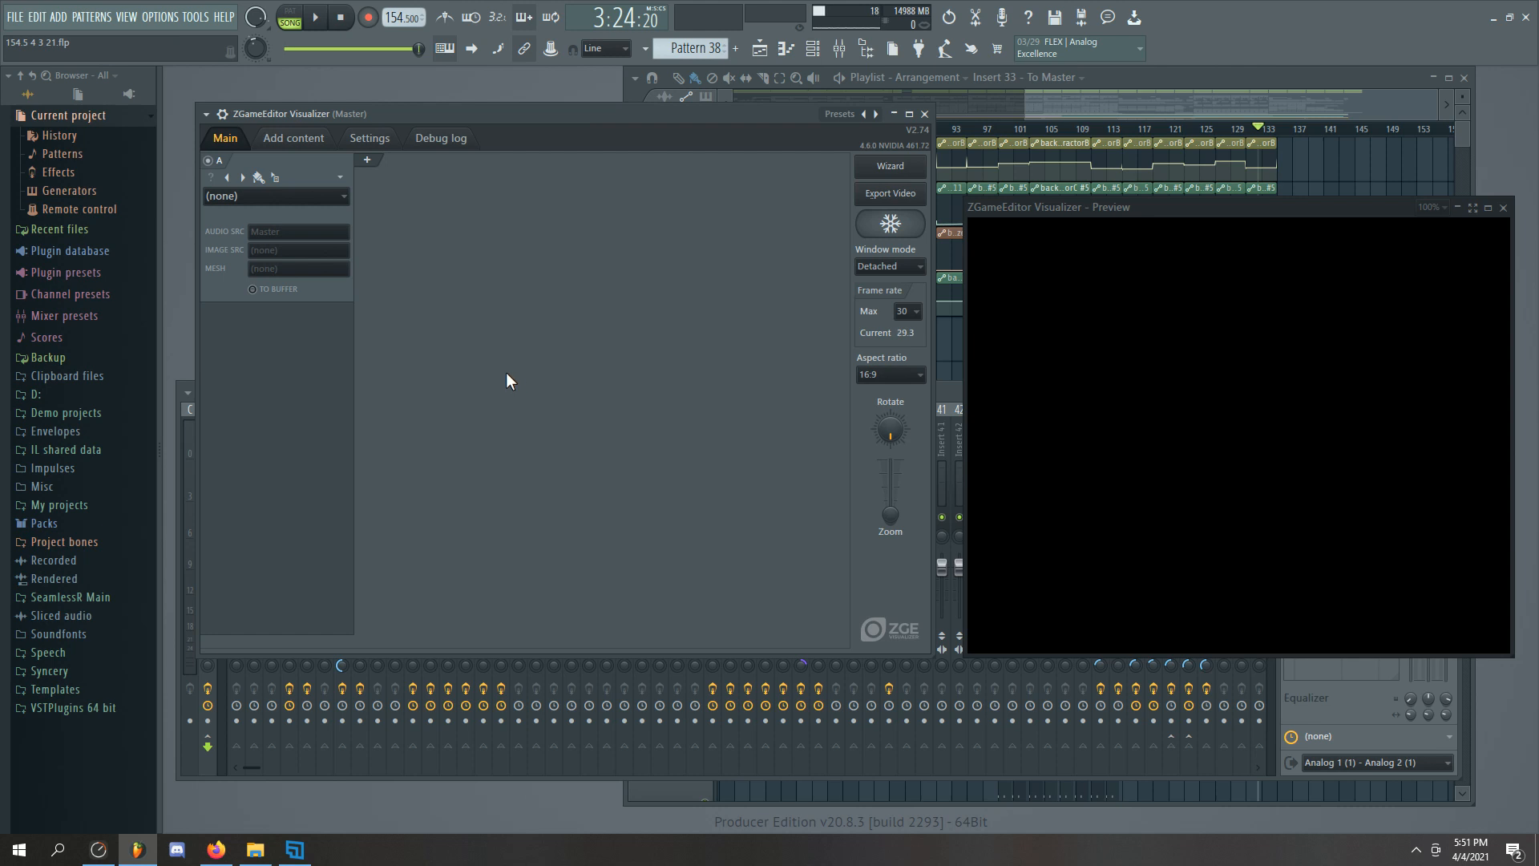
Examine the effect categories available for layer A, including Clouds and Peak Effects, and leave the layer empty
left_click(337, 196)
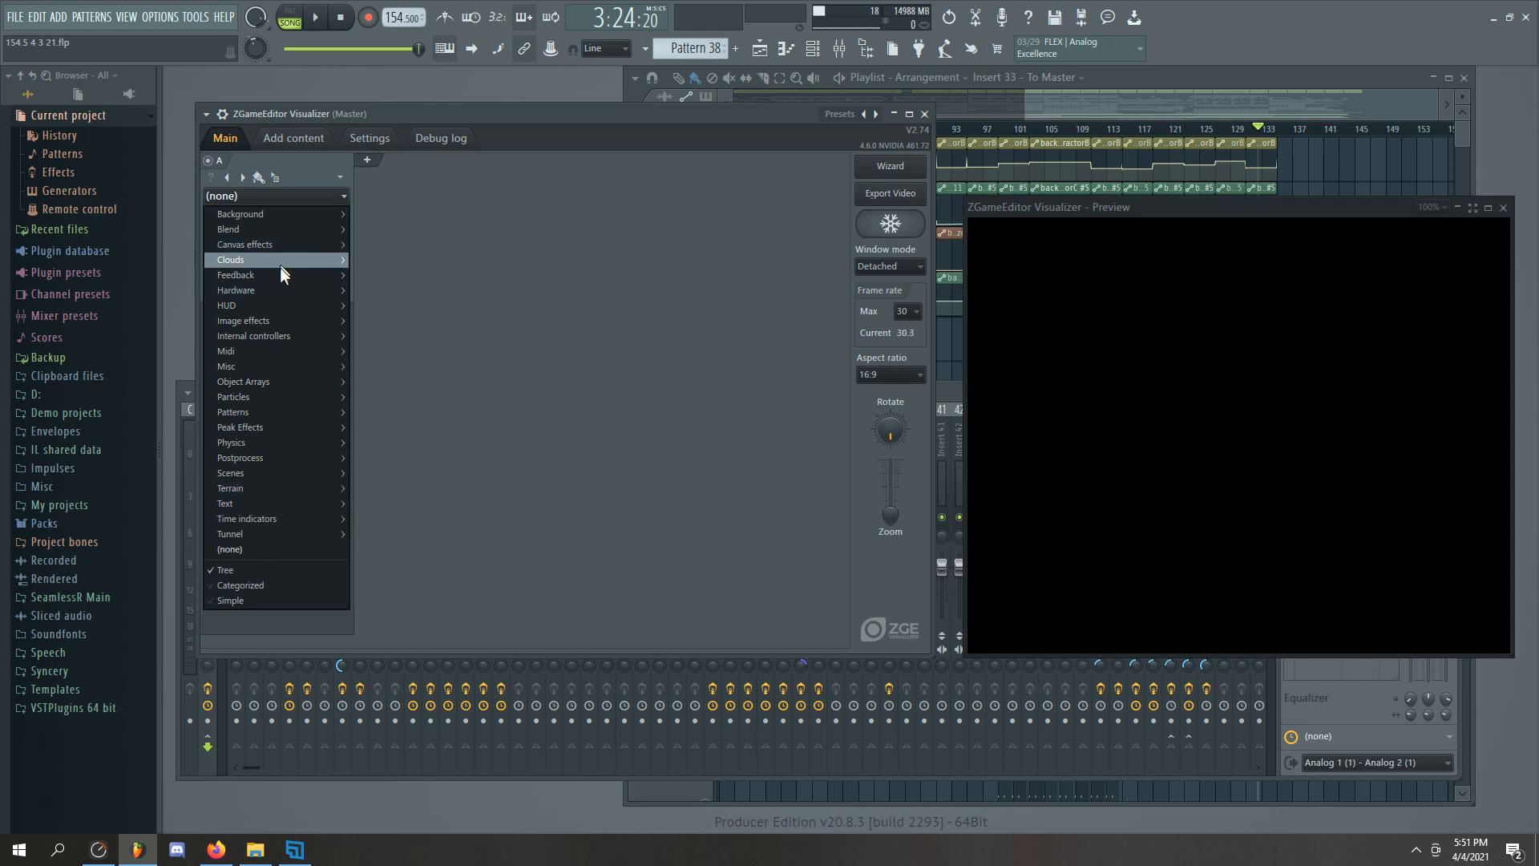
mouse_move(287, 258)
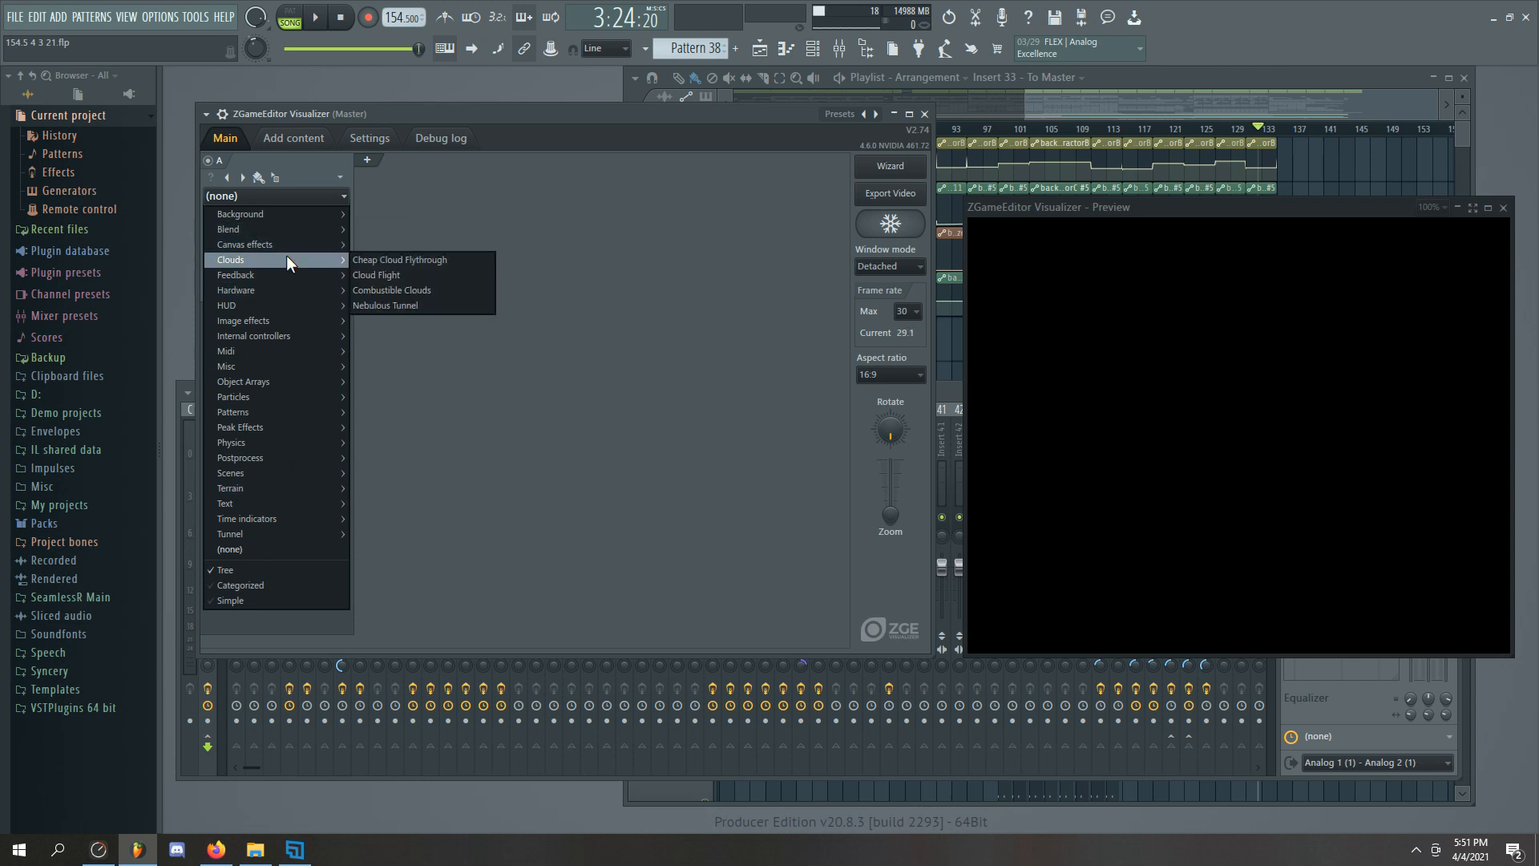
mouse_move(286, 423)
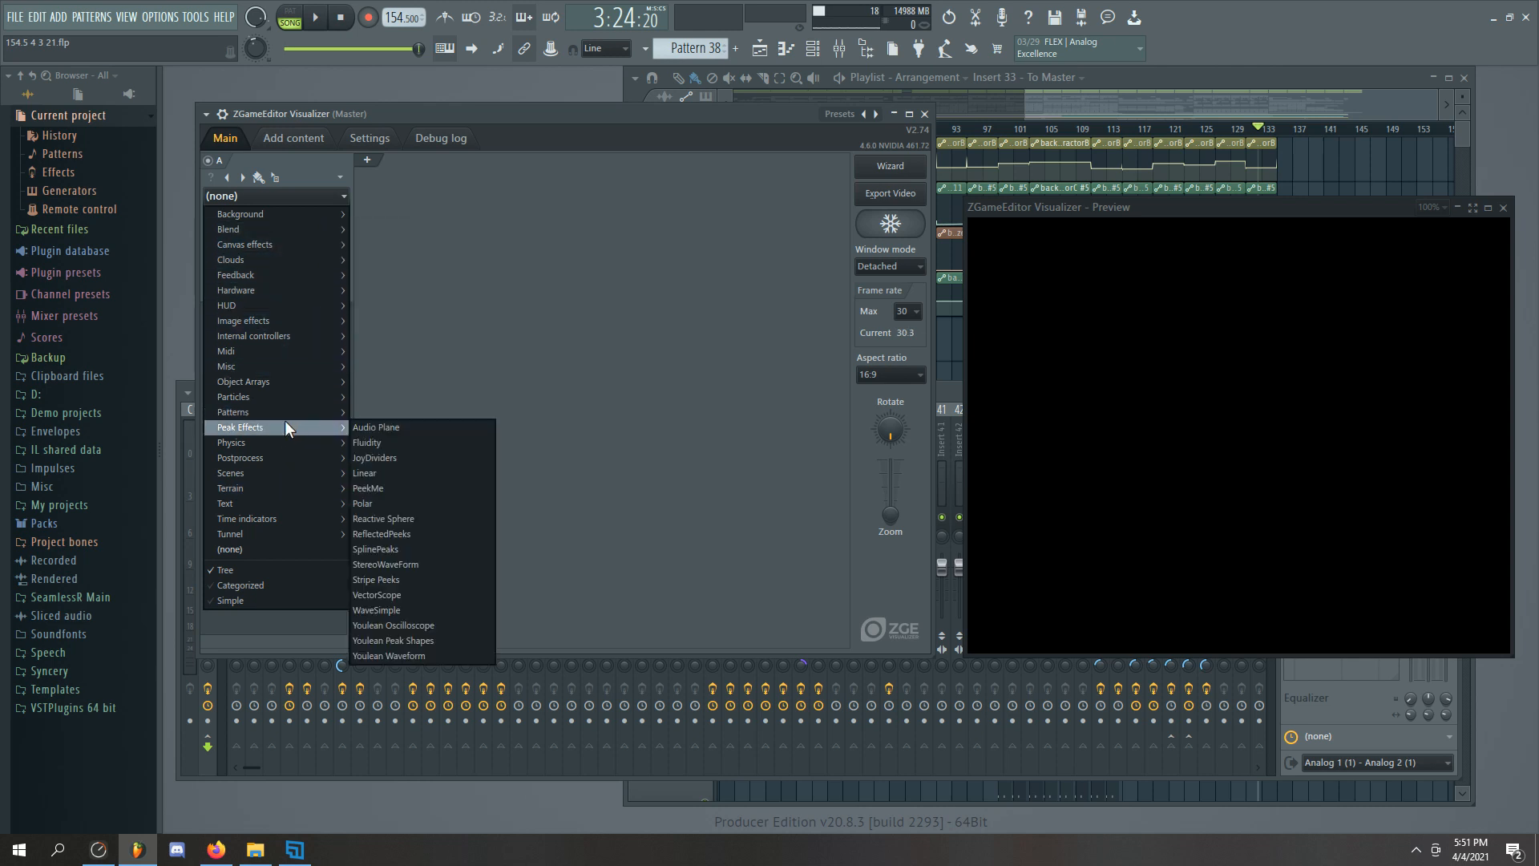
left_click(548, 303)
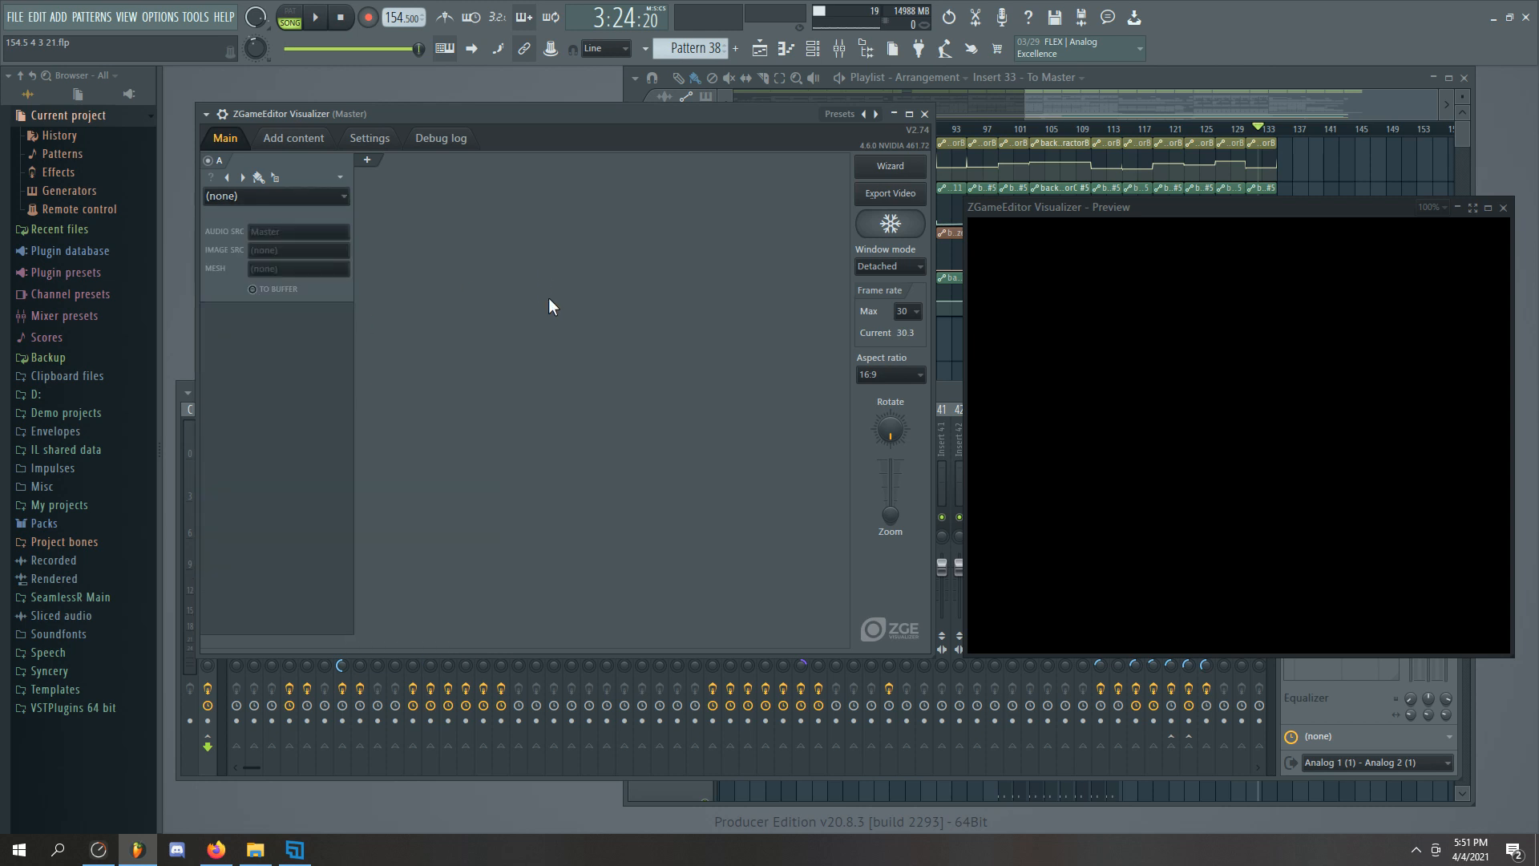
View the channel rack's instruments and the mixer tracks alongside the empty visualizer window
left_click(809, 51)
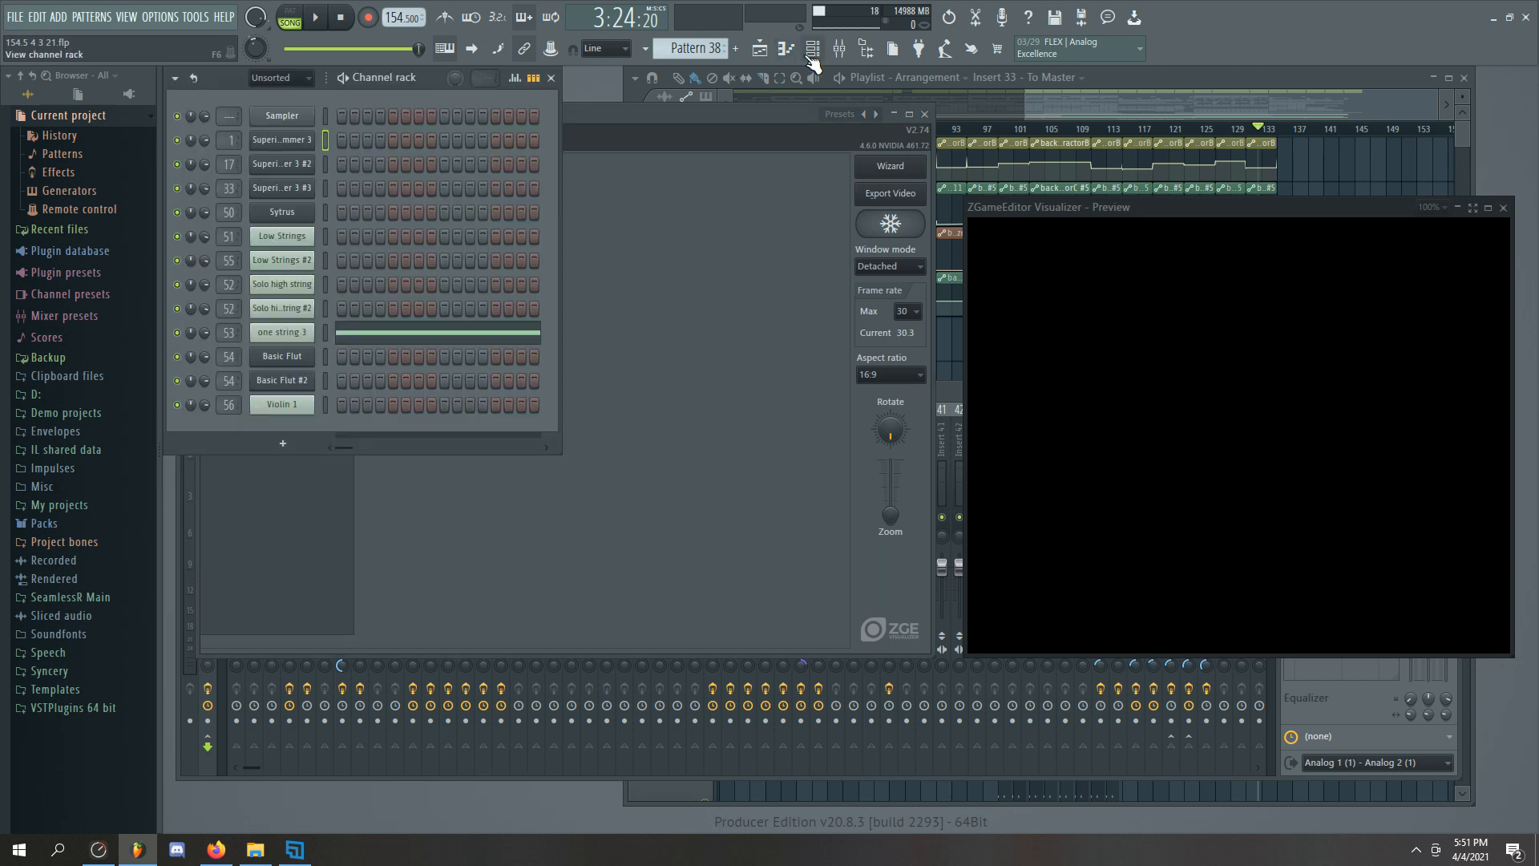
left_click(811, 51)
left_click(812, 51)
left_click(811, 51)
left_click_drag(630, 117, 646, 118)
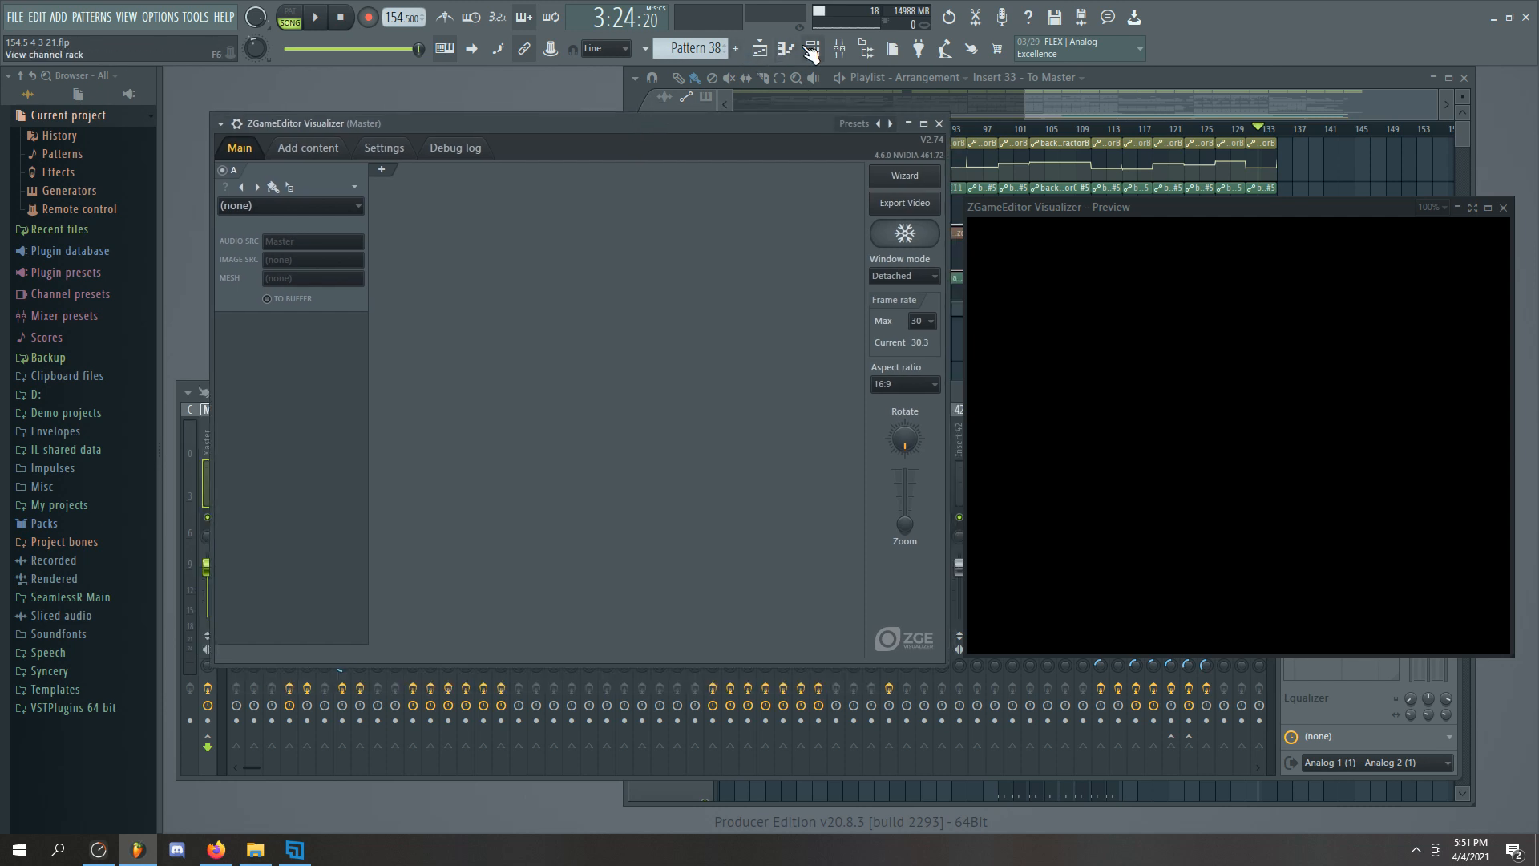
left_click(811, 52)
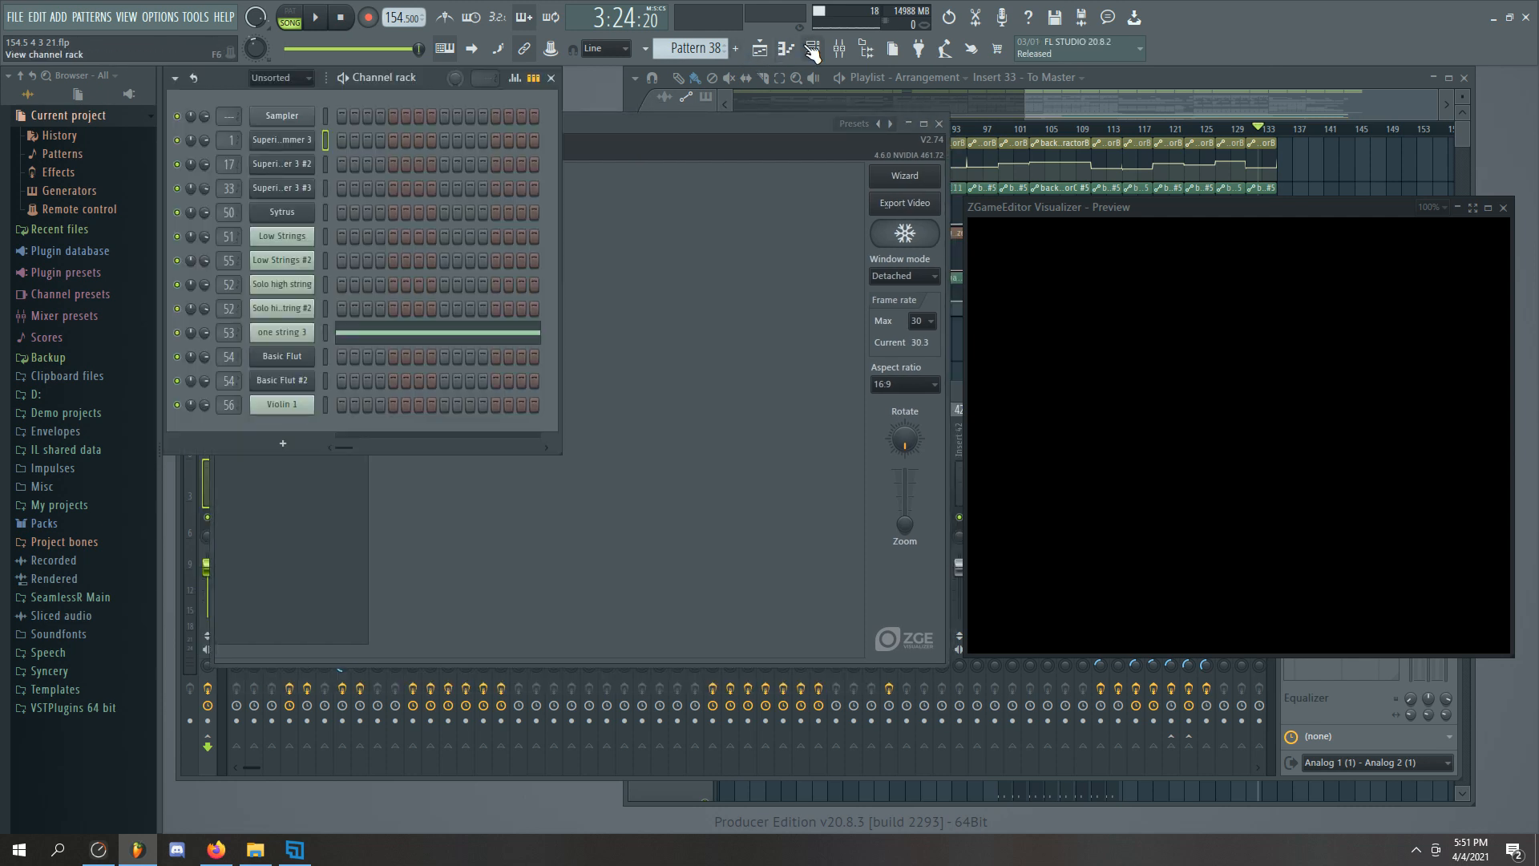
left_click(811, 51)
mouse_move(671, 137)
left_mouse_down()
mouse_move(665, 156)
mouse_move(686, 146)
left_mouse_up()
left_click(816, 52)
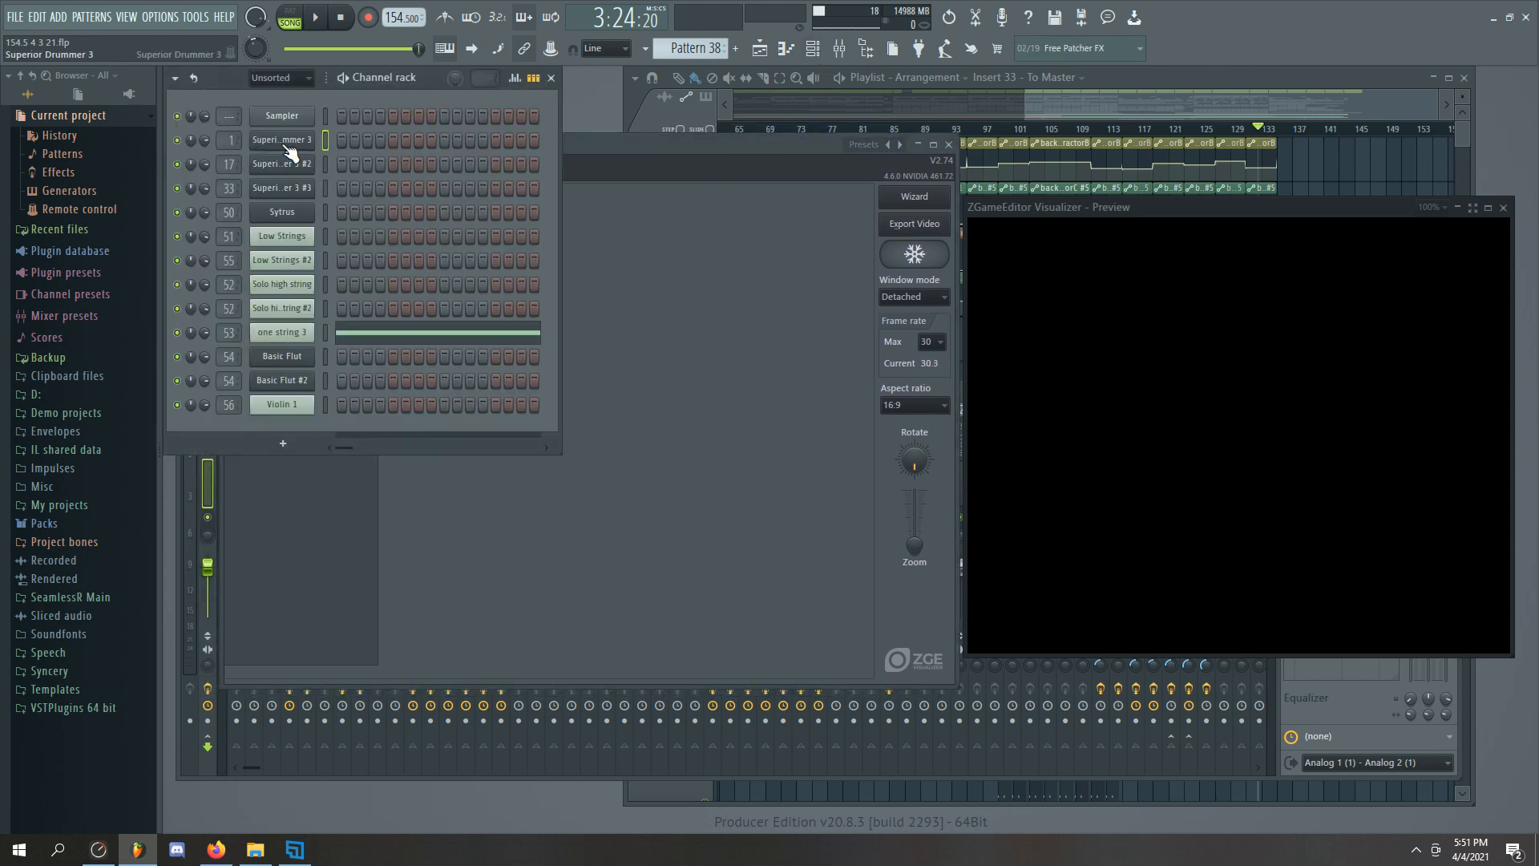
mouse_move(625, 148)
left_mouse_down()
mouse_move(616, 138)
mouse_move(612, 153)
left_mouse_up()
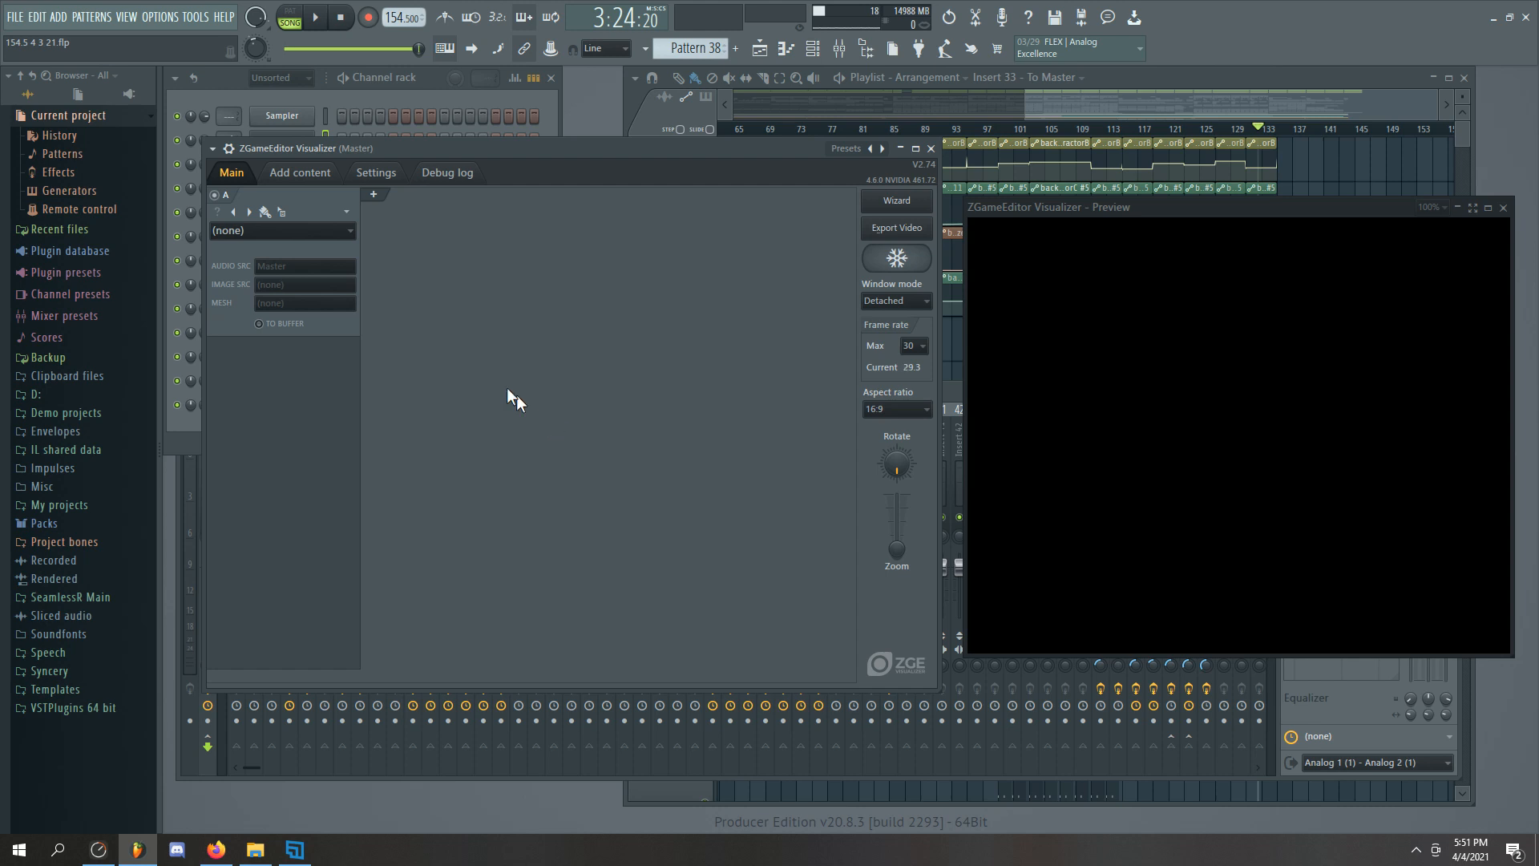
left_click(952, 398)
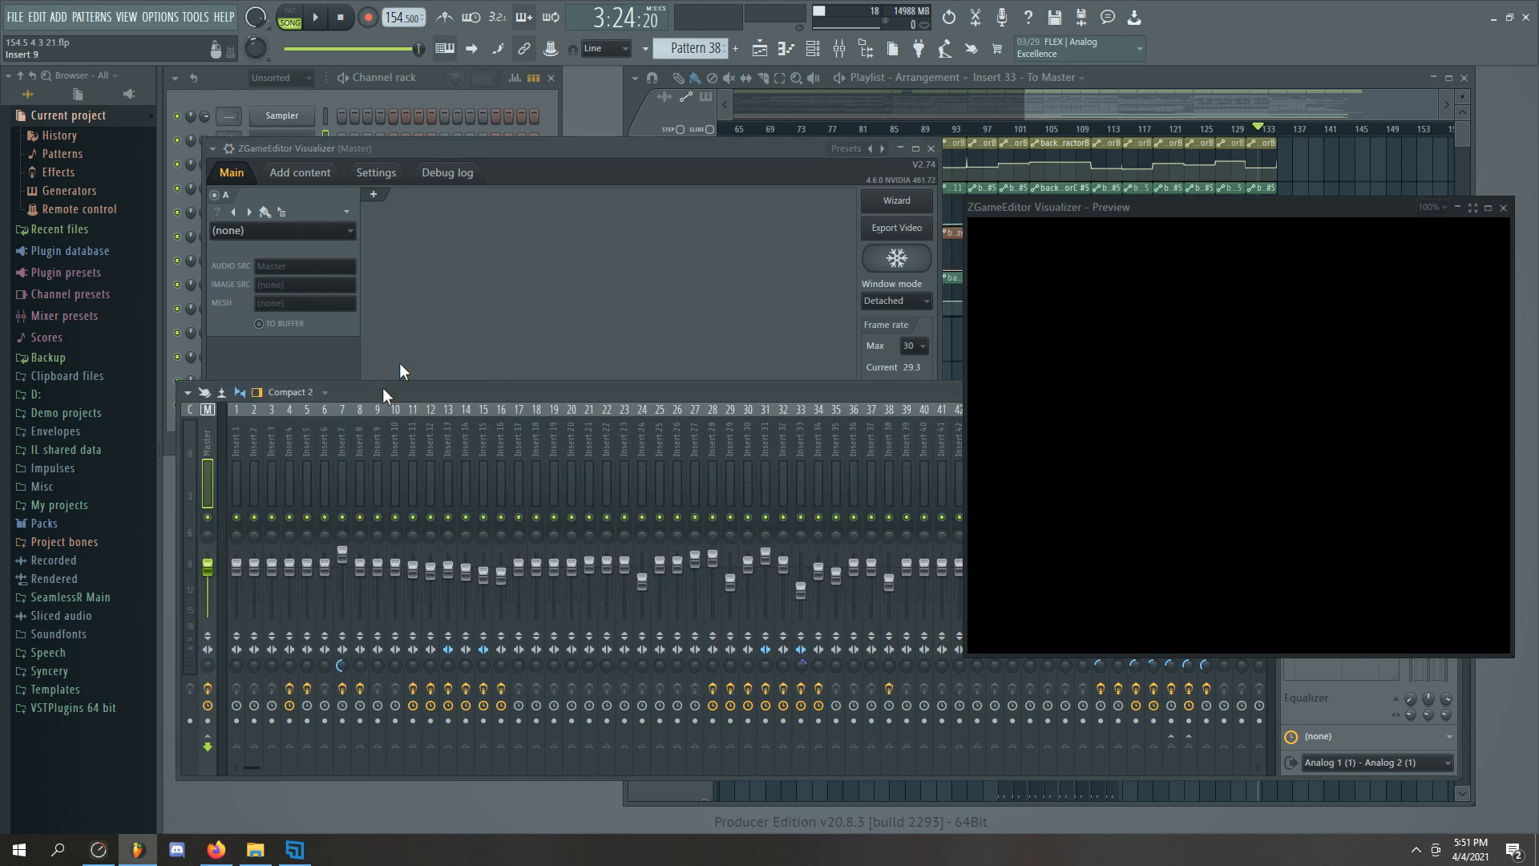
View the mixer's higher insert tracks around Insert 41 and return to the ZGameEditor Visualizer on the Master track
left_click(555, 154)
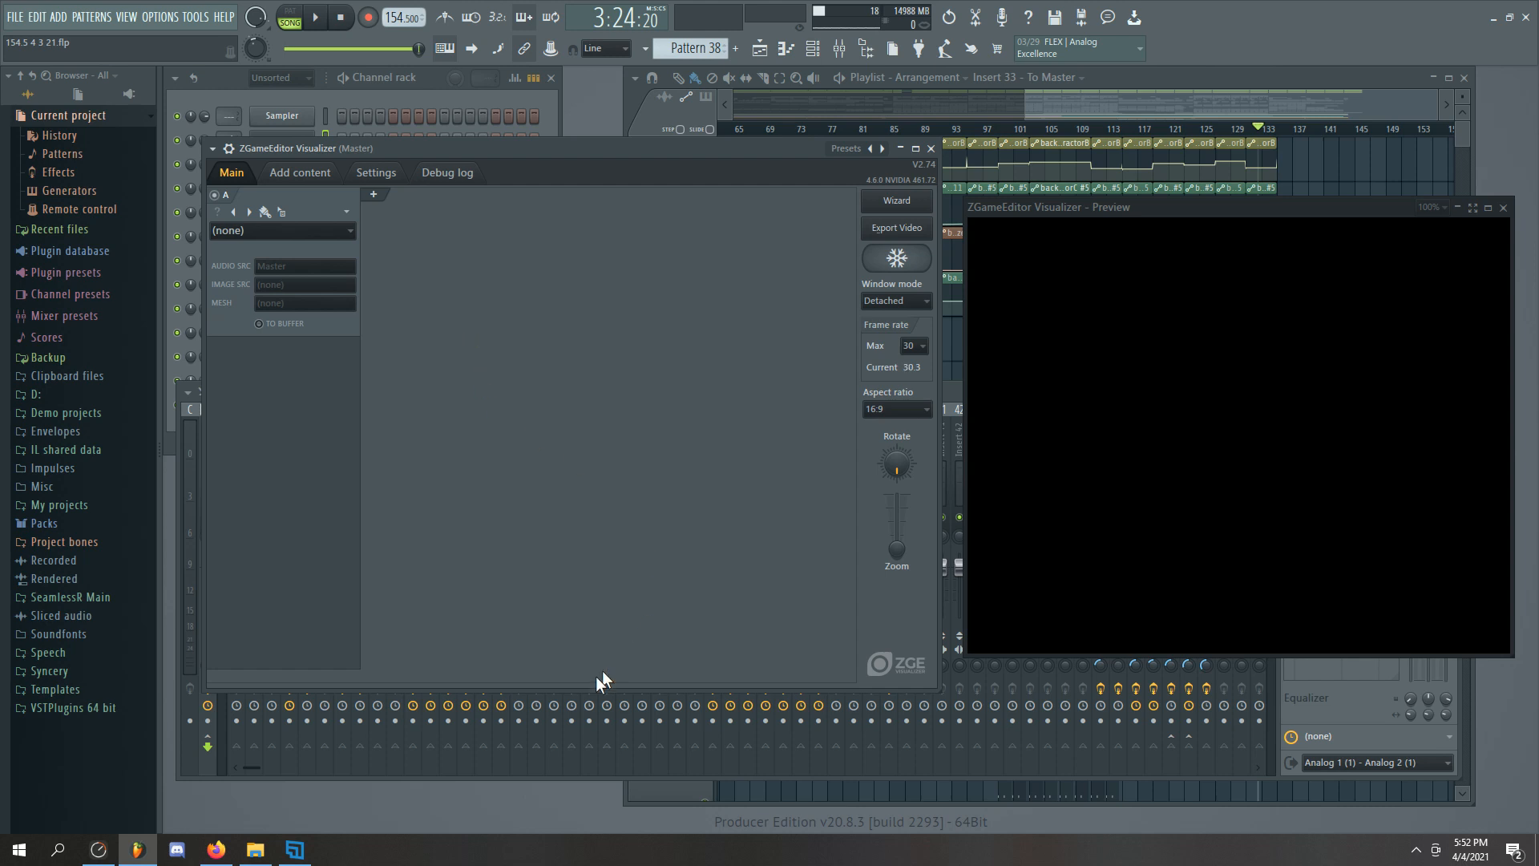
left_click(555, 762)
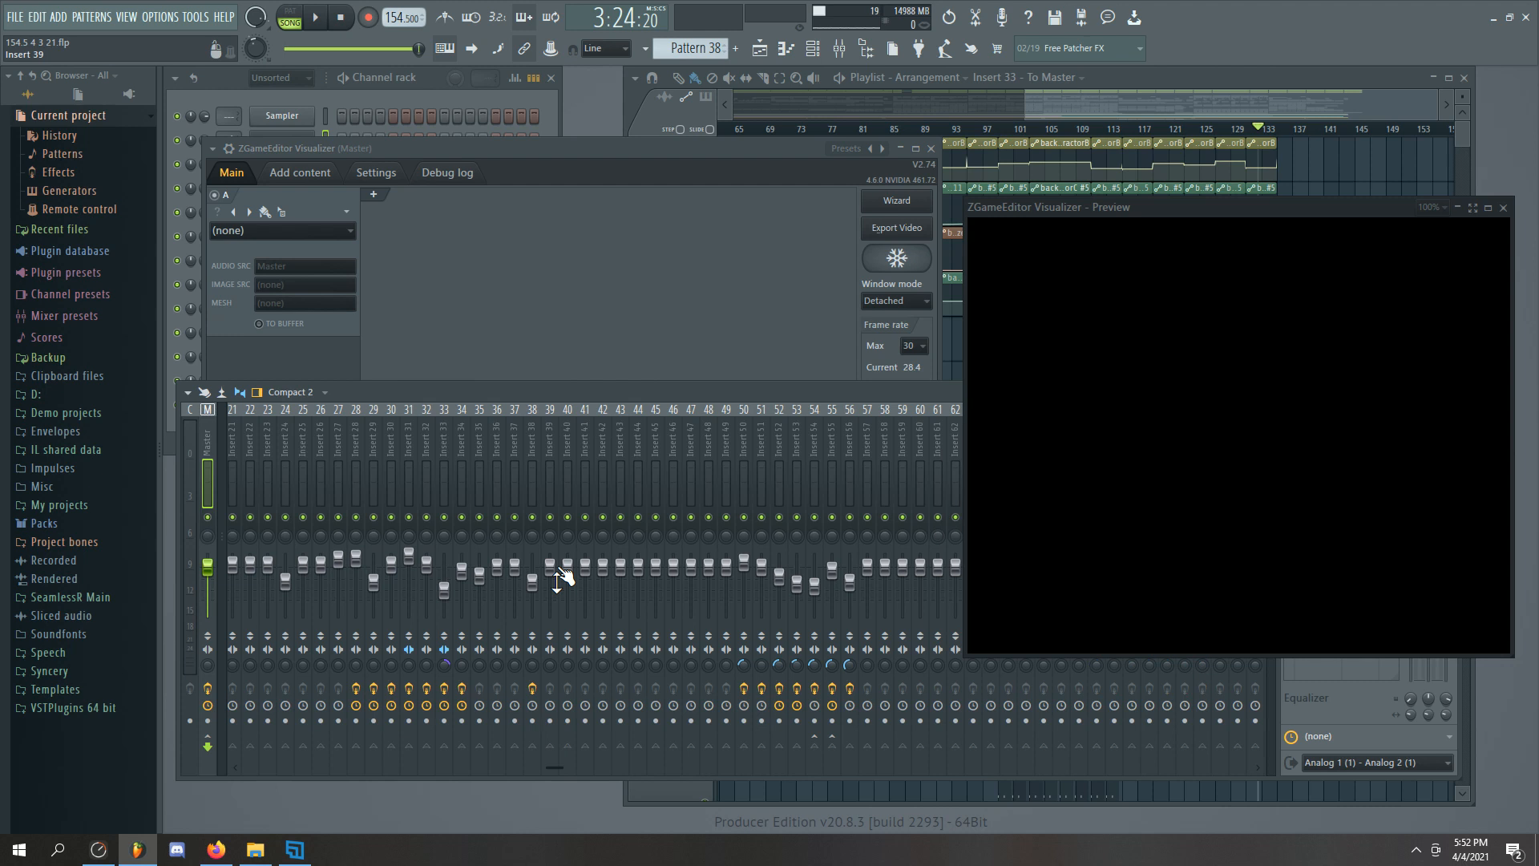
left_click(577, 452)
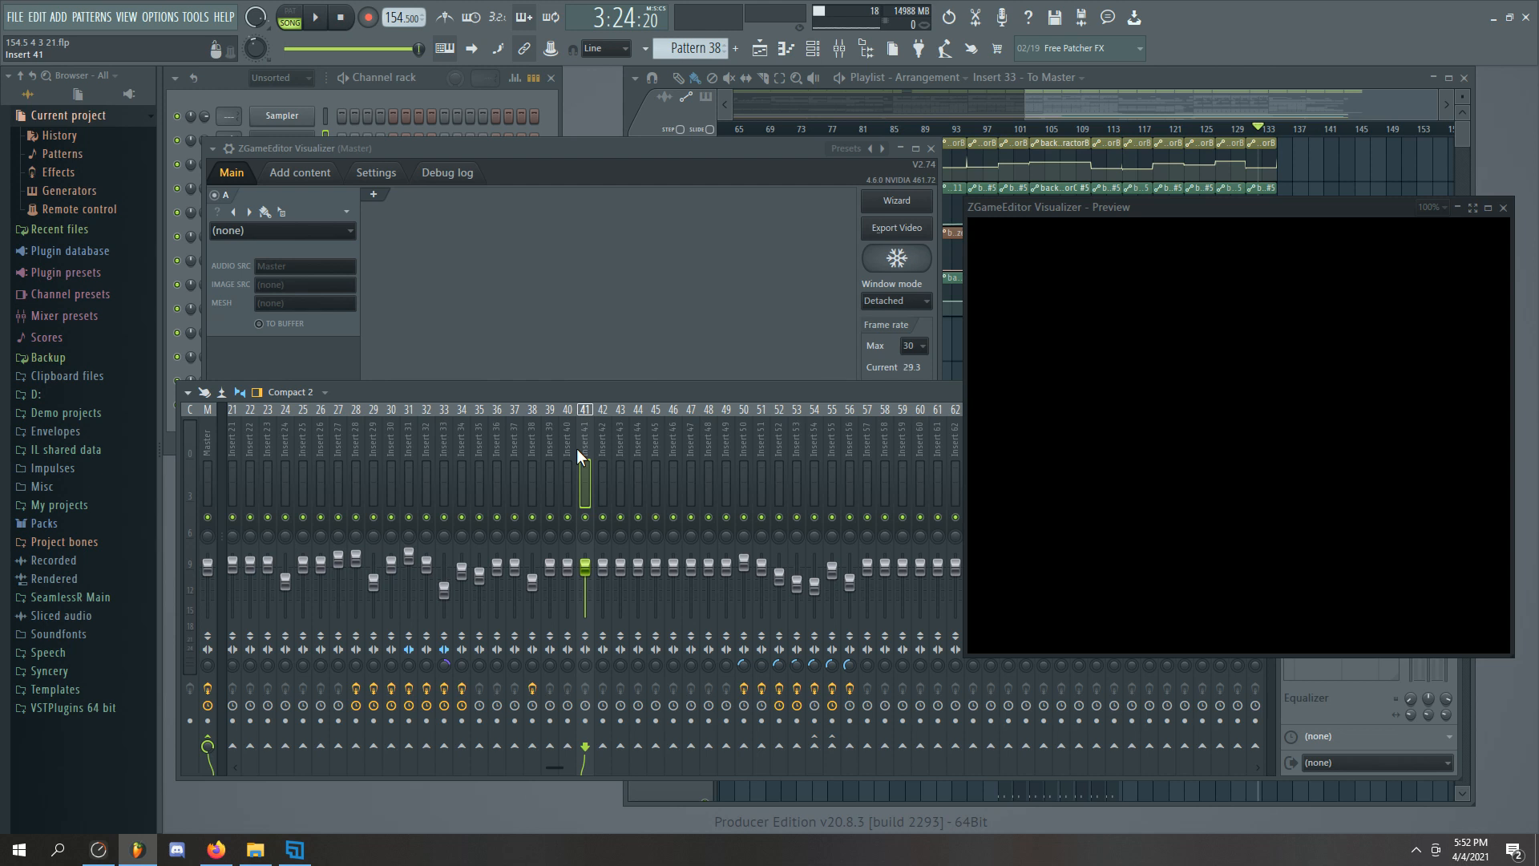
left_click(561, 153)
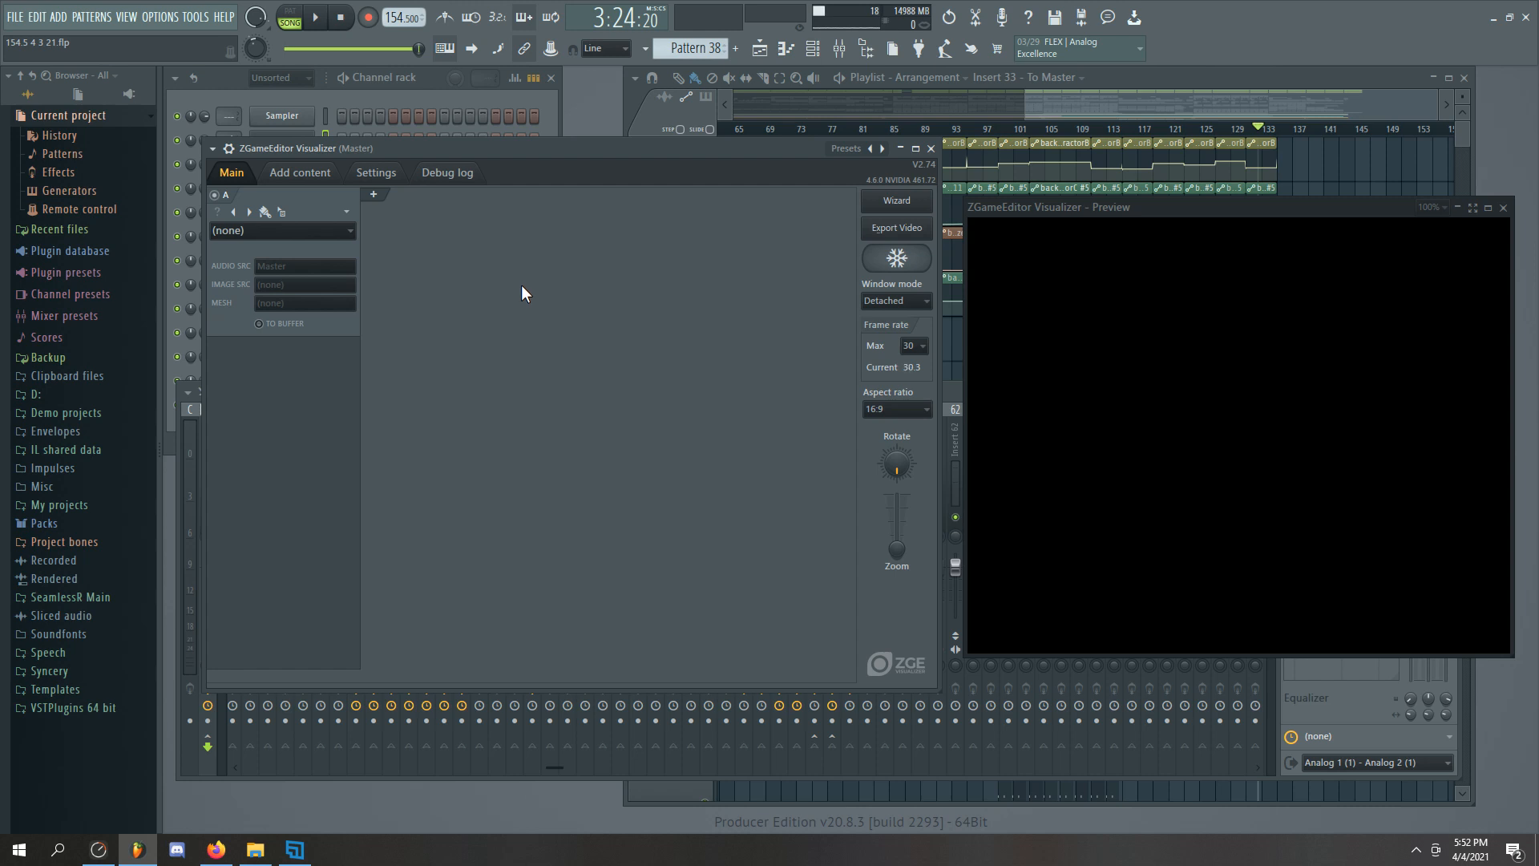
Load the StrangeAcid effect from the Particles category into layer A and enlarge the detached preview window
left_click(340, 233)
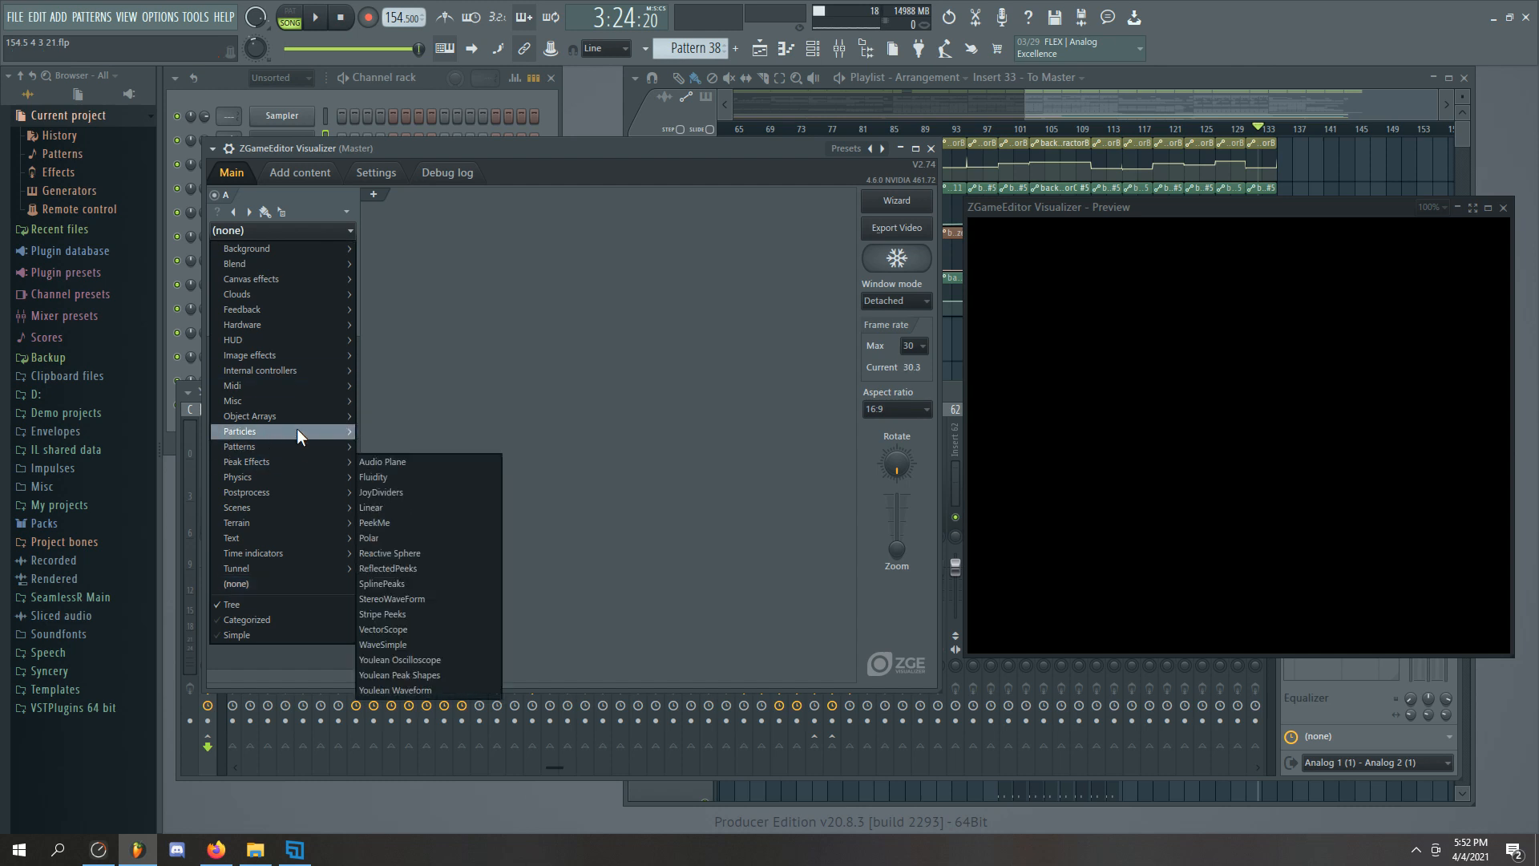
mouse_move(296, 430)
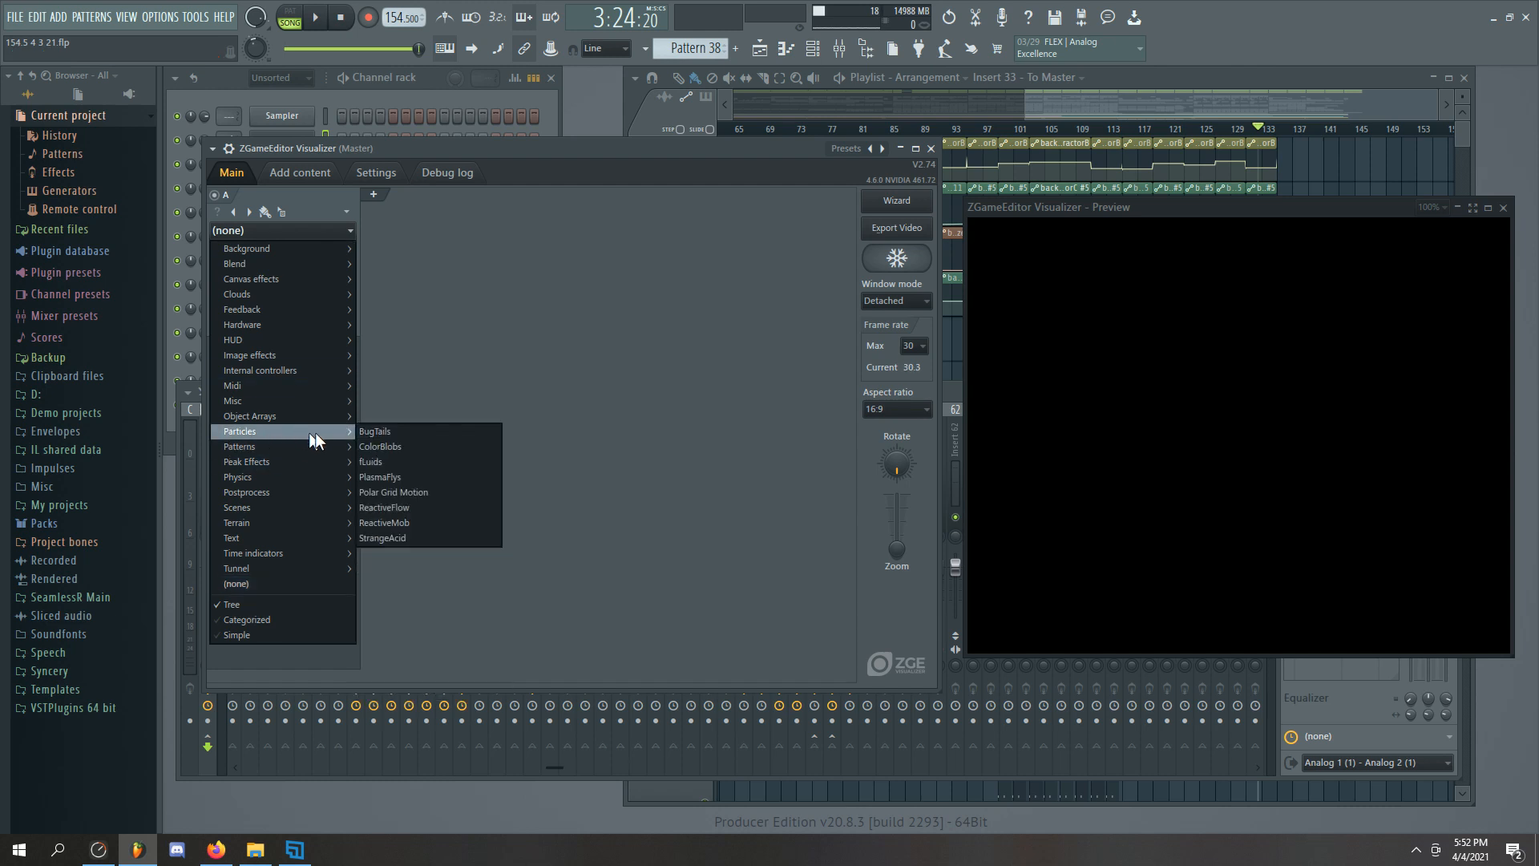
left_click(460, 537)
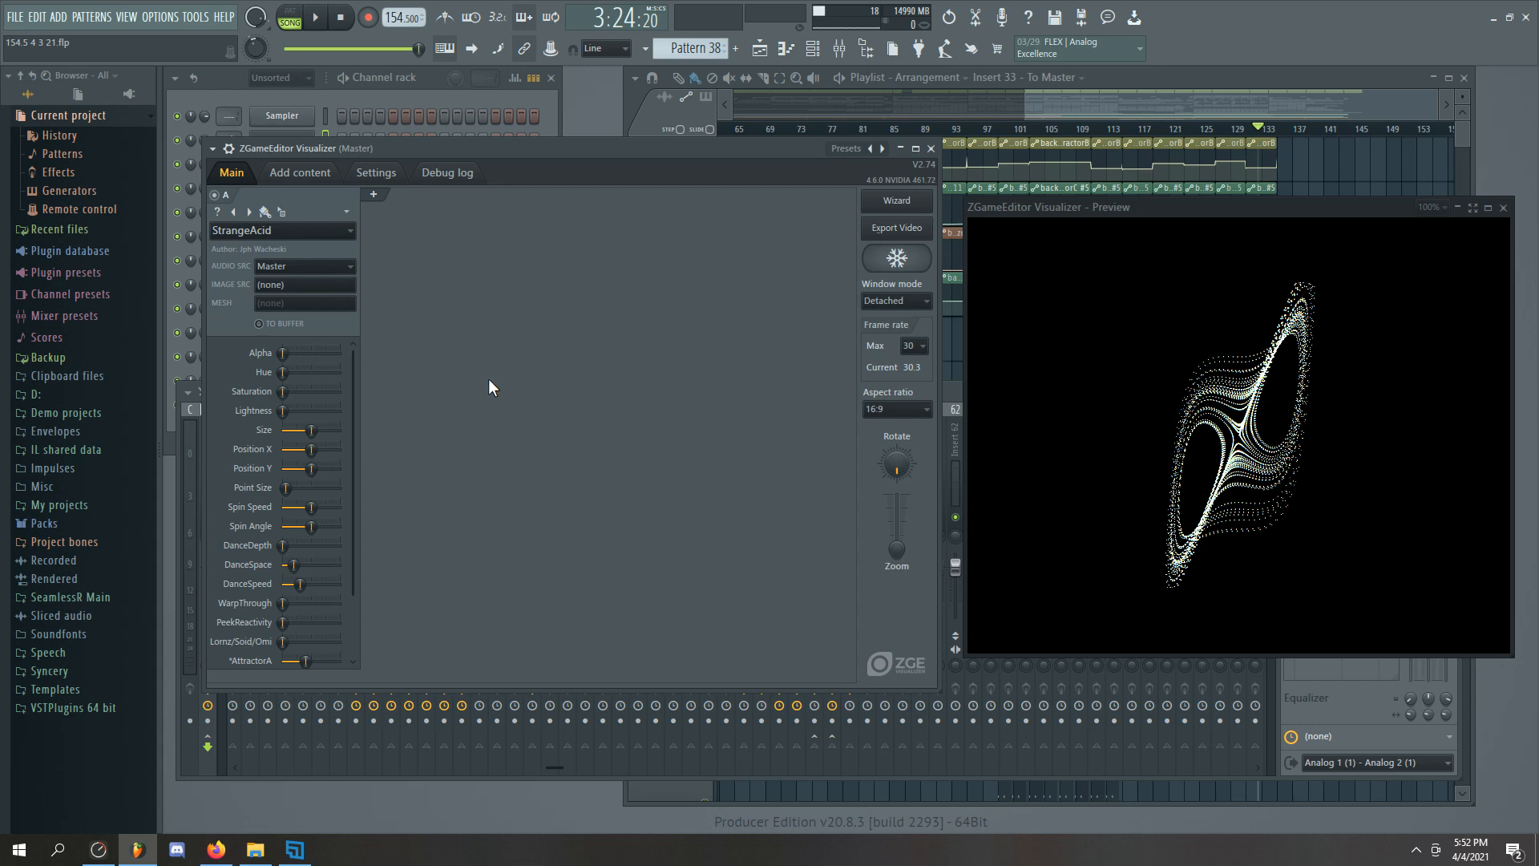
left_click_drag(966, 656, 855, 713)
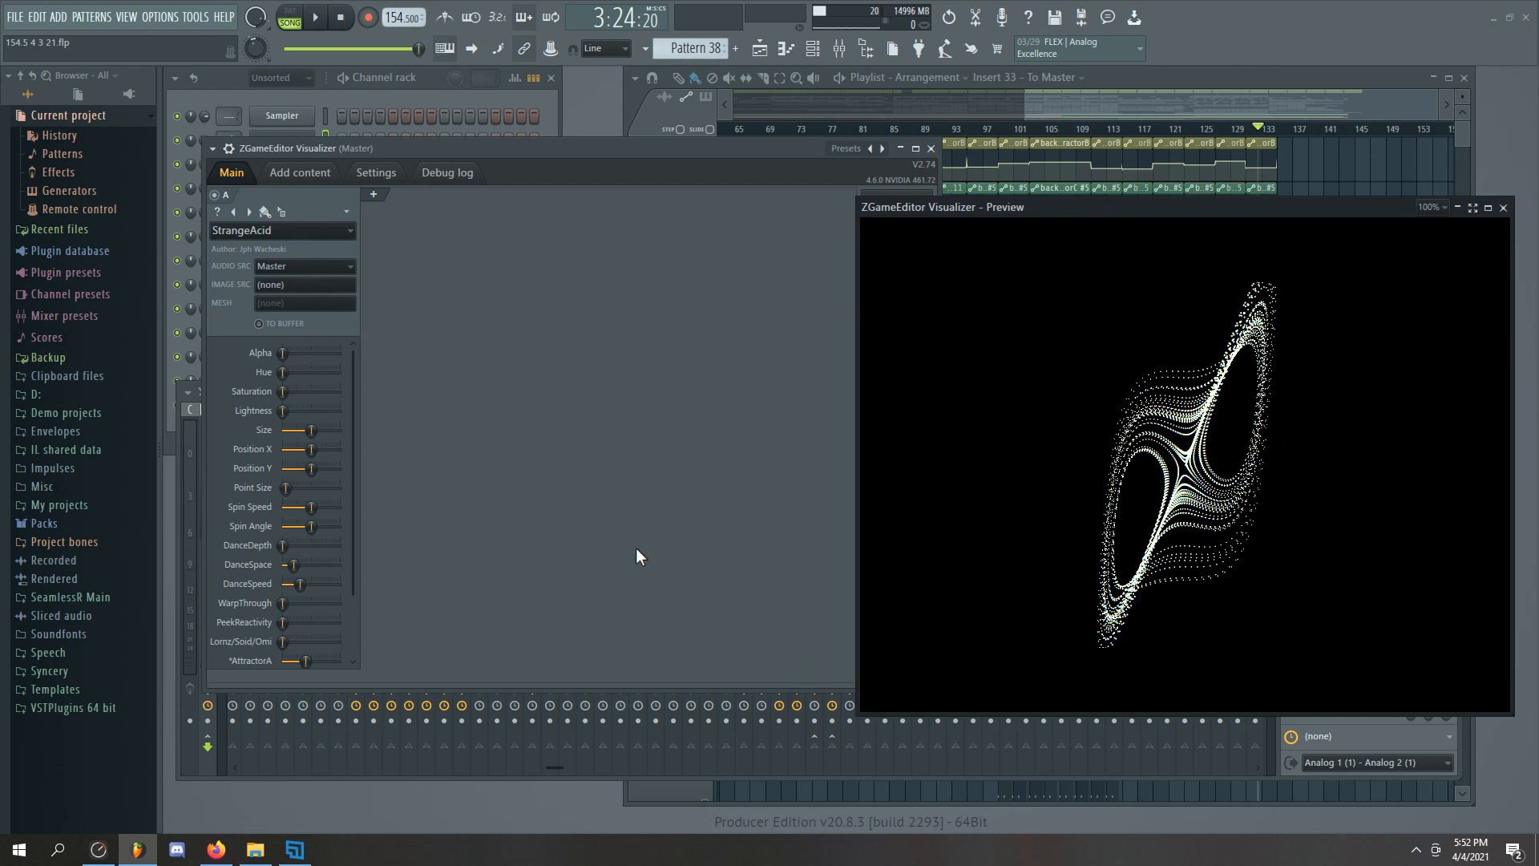
Lower layer A's Size slightly below 49% and raise its Point Size a little
left_click_drag(350, 417, 364, 515)
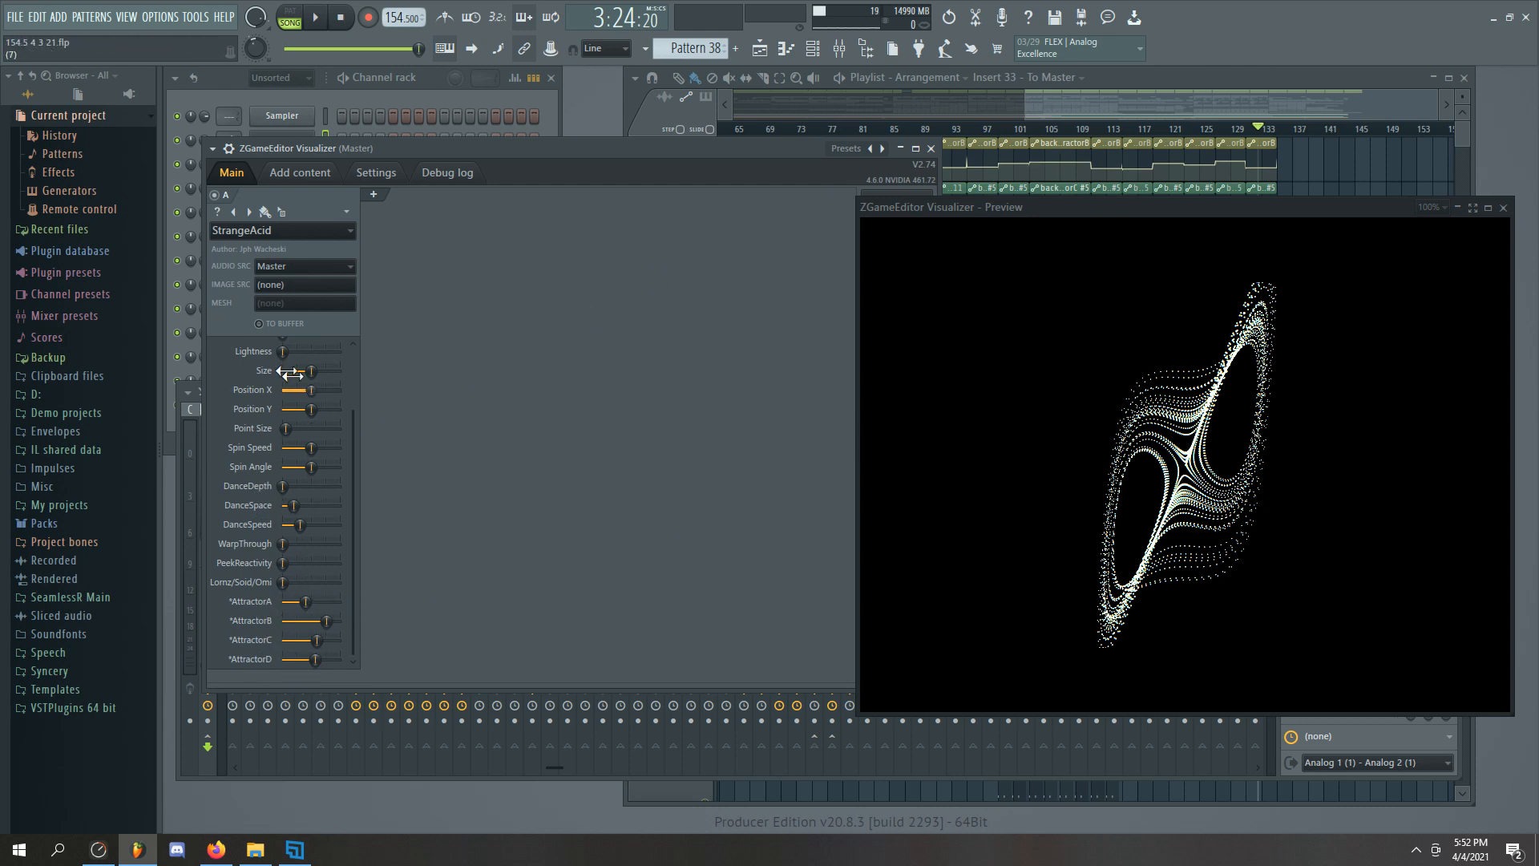
mouse_move(311, 372)
left_mouse_down()
mouse_move(330, 371)
mouse_move(289, 371)
mouse_move(337, 371)
mouse_move(309, 371)
left_mouse_up()
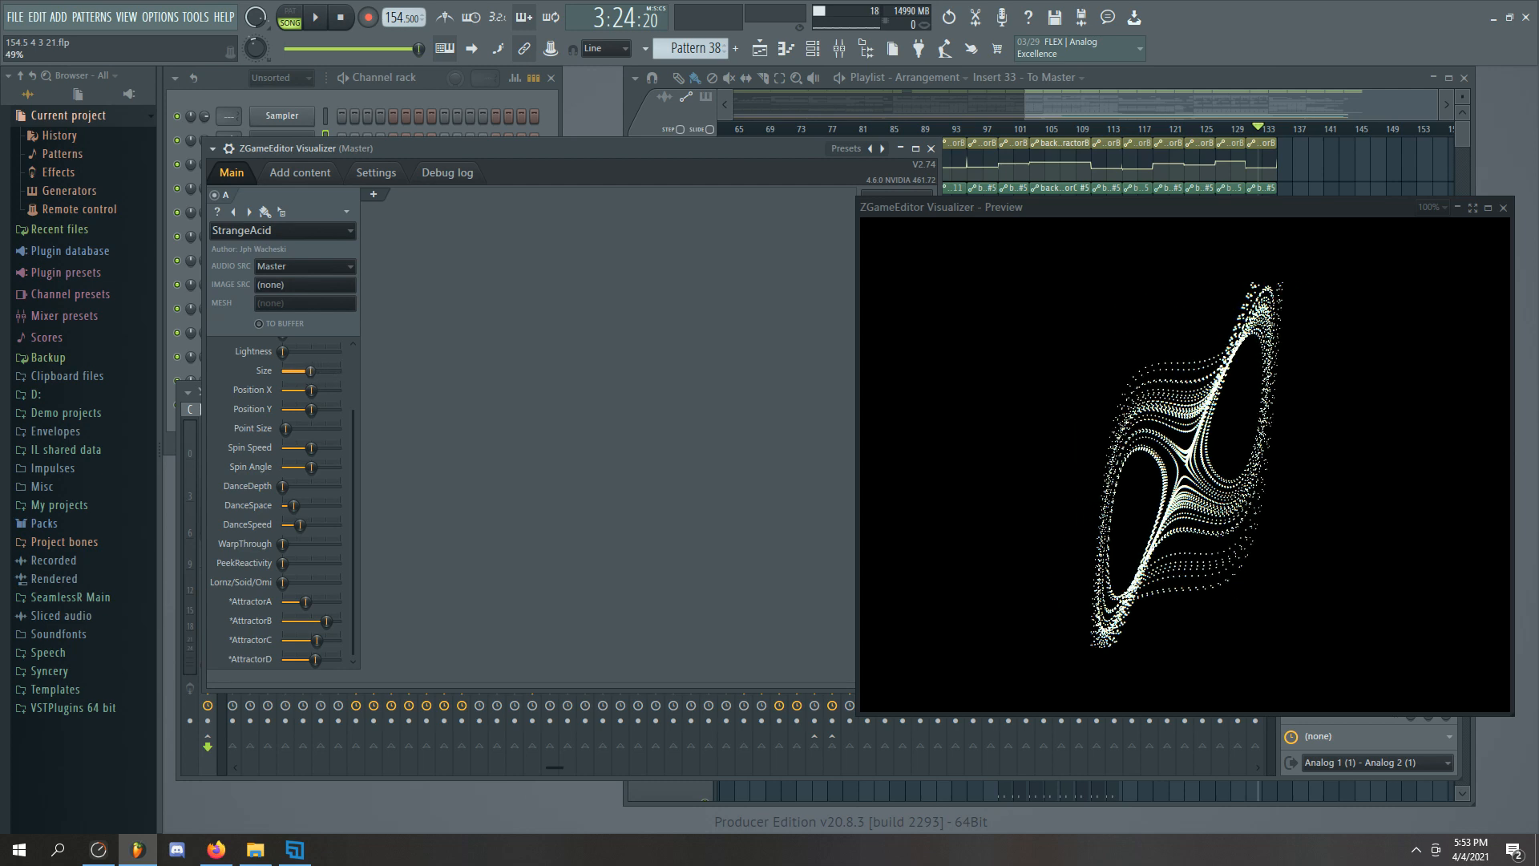
mouse_move(284, 429)
left_mouse_down()
mouse_move(338, 428)
mouse_move(287, 429)
left_mouse_up()
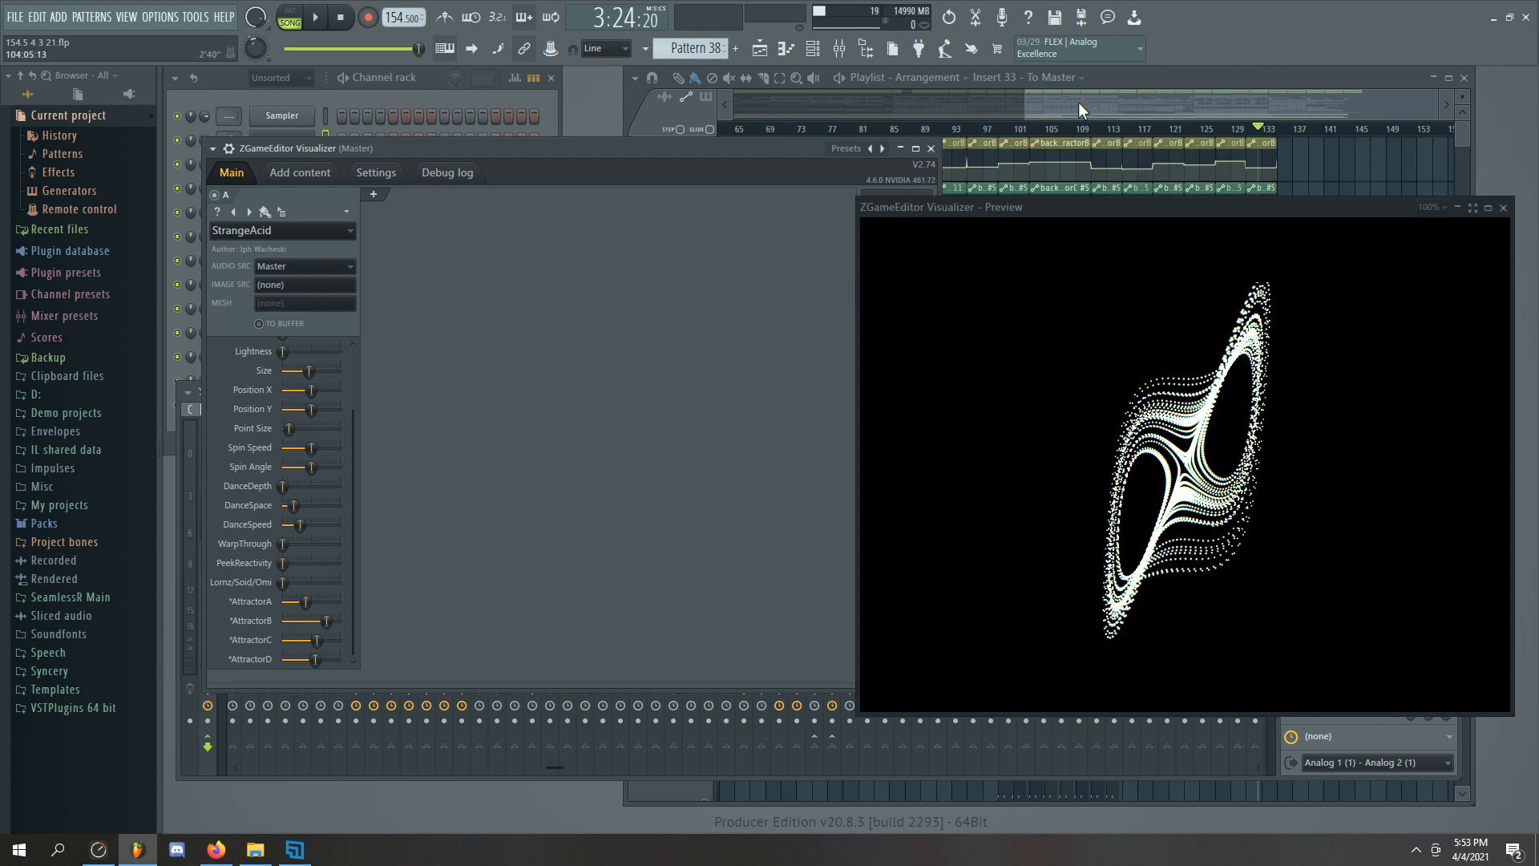
Examine the playlist's automation clips for AttractorB, AttractorC, Point Size and Size, moving the preview aside and back
left_click(1078, 106)
left_click_drag(978, 201, 939, 573)
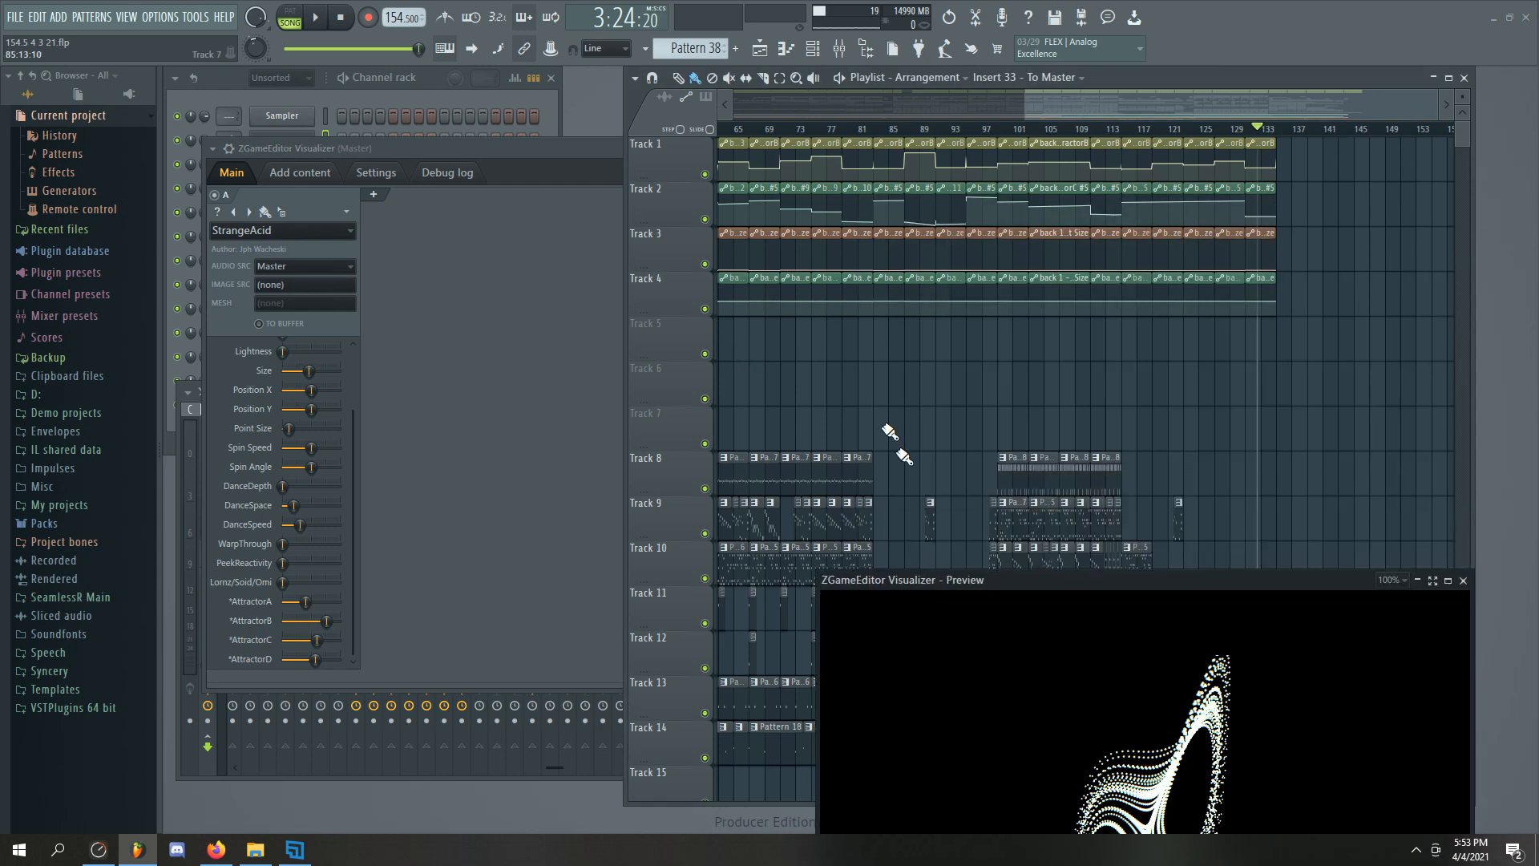
left_click_drag(852, 367, 1446, 433)
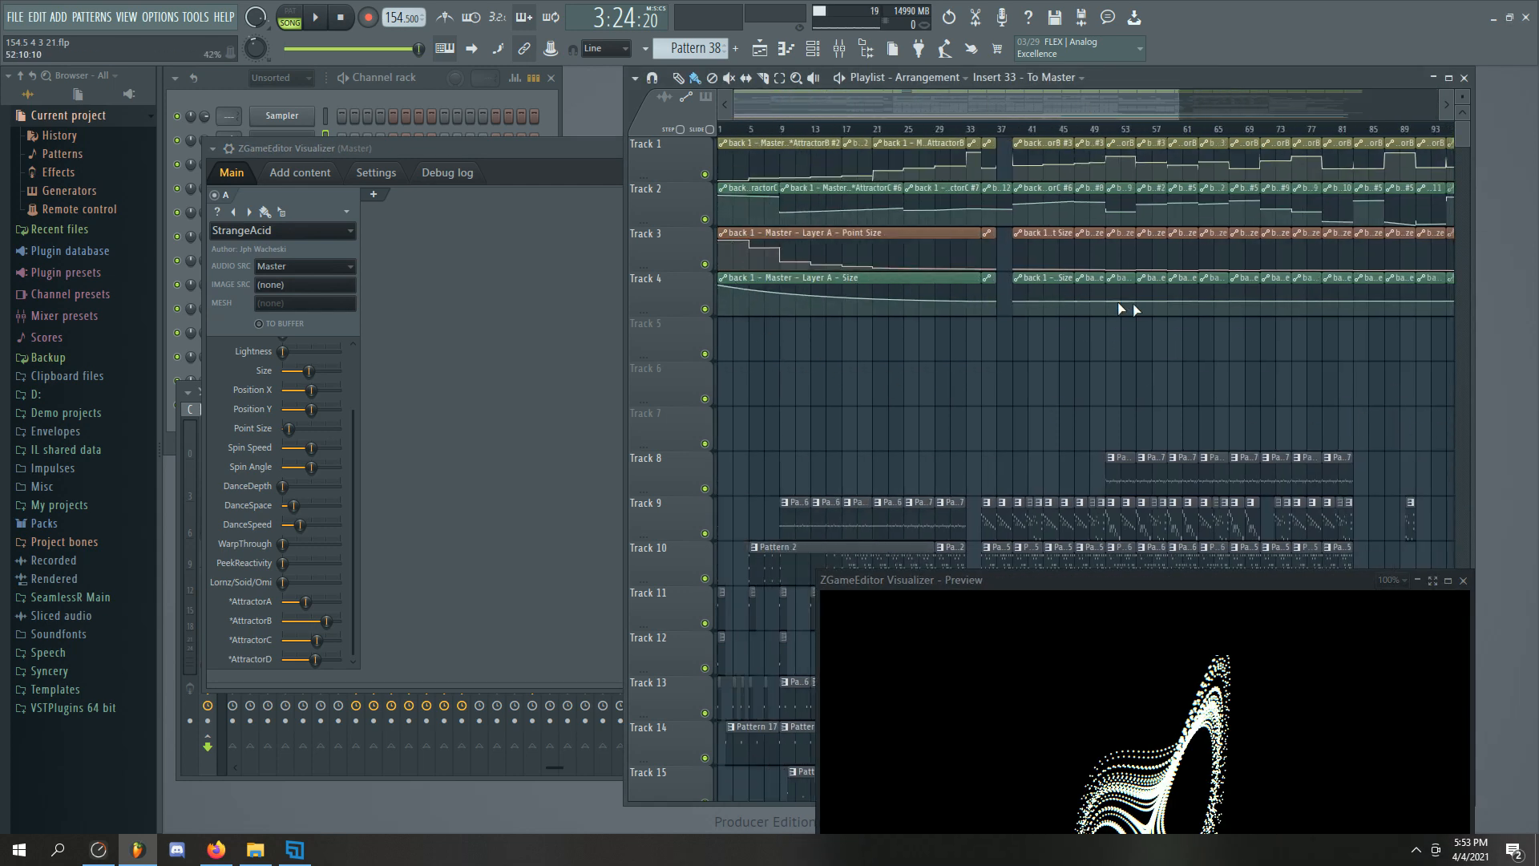
scroll(1122, 398, "right", 5)
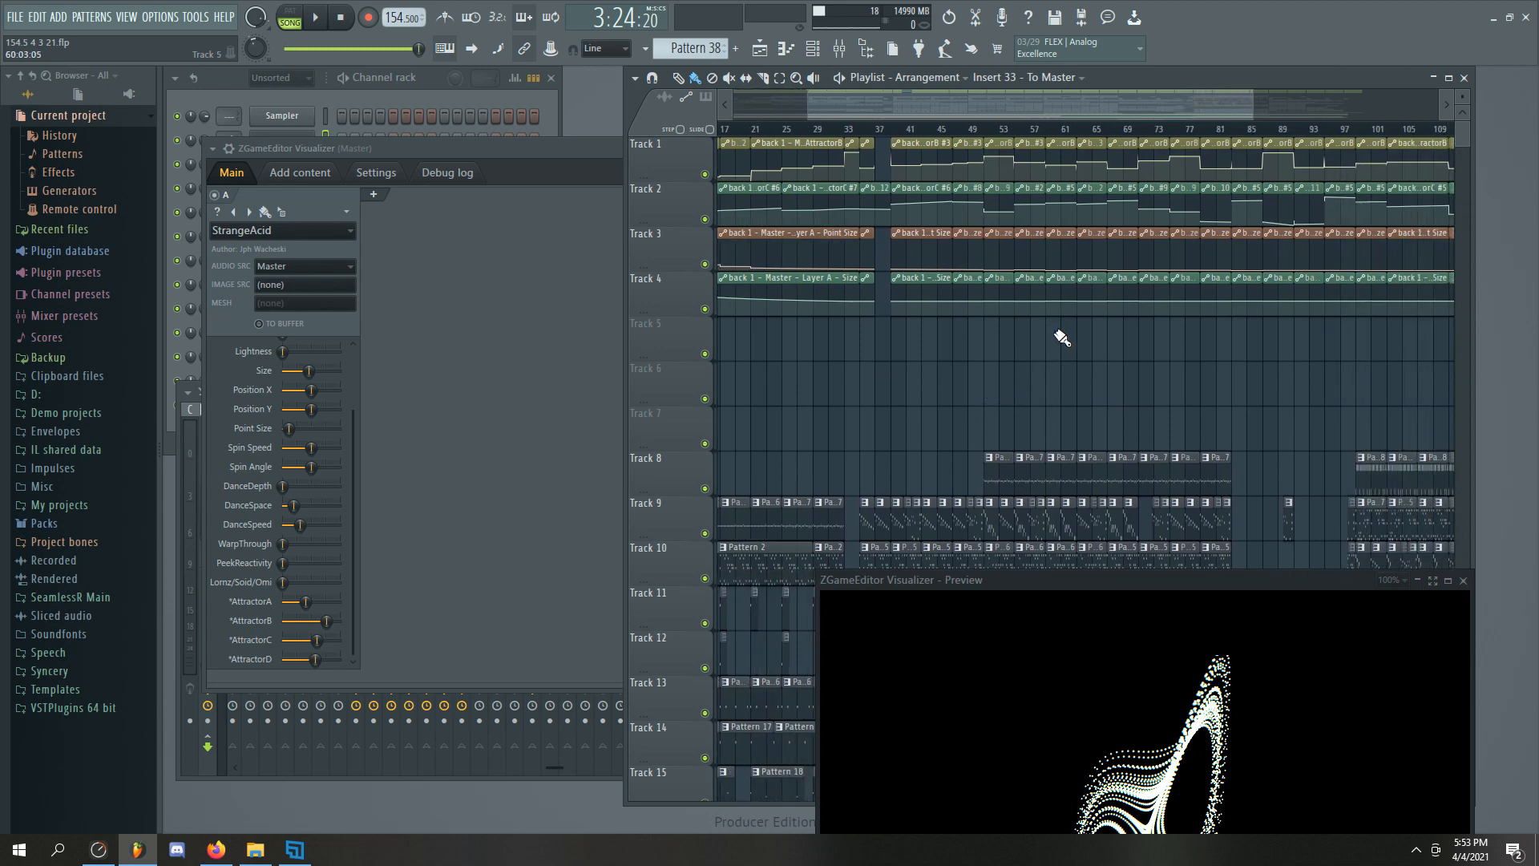
scroll(1058, 337, "up", 10)
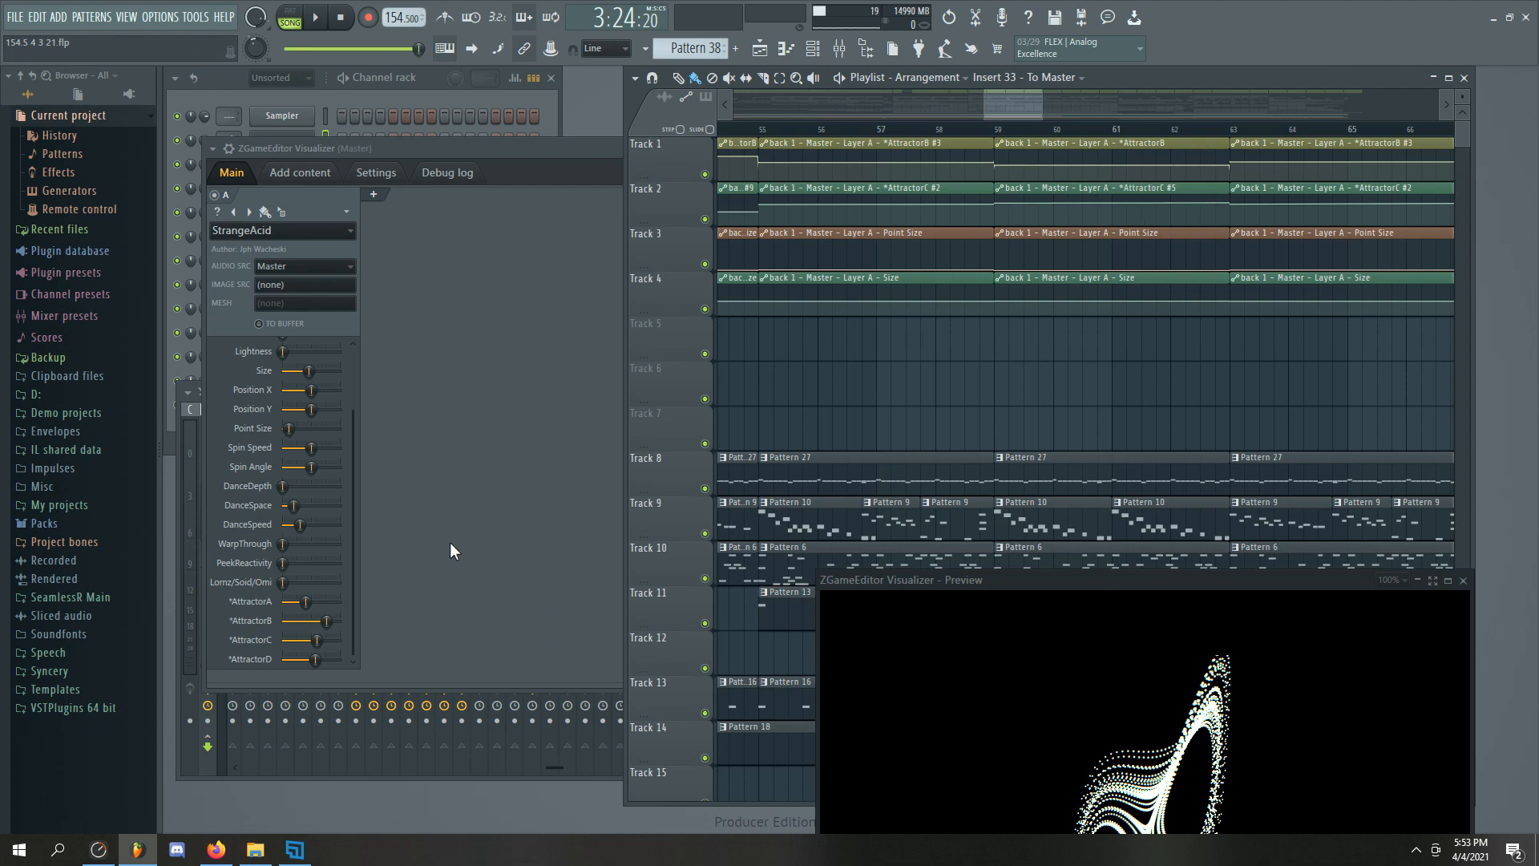
left_click_drag(993, 588, 908, 296)
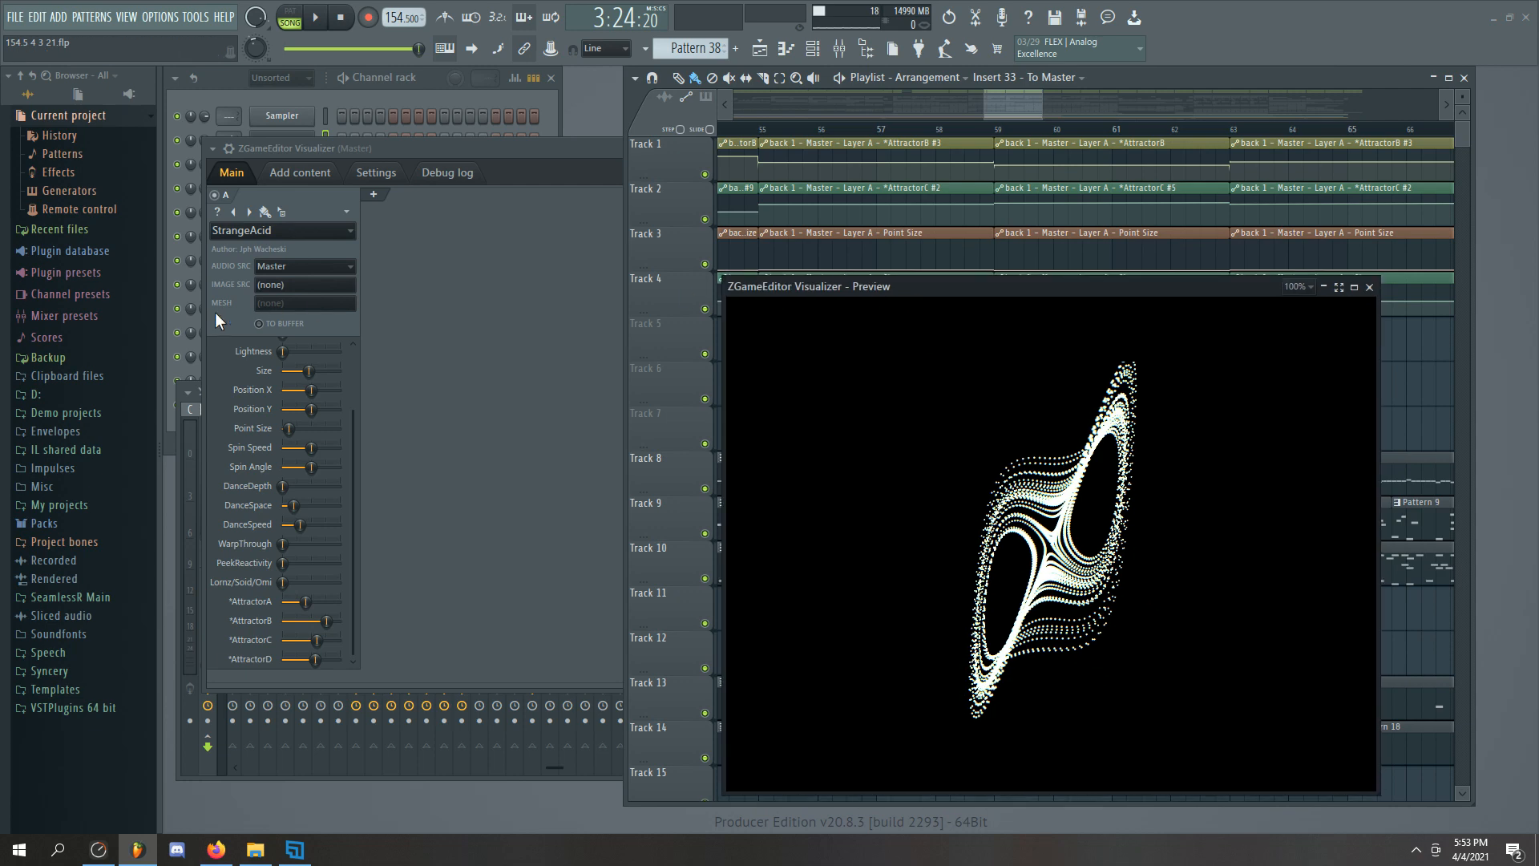
Lower layer A's AttractorA, raise AttractorC to maximum and AttractorD slightly, and reduce the Spin Angle a little
left_click_drag(305, 601, 325, 659)
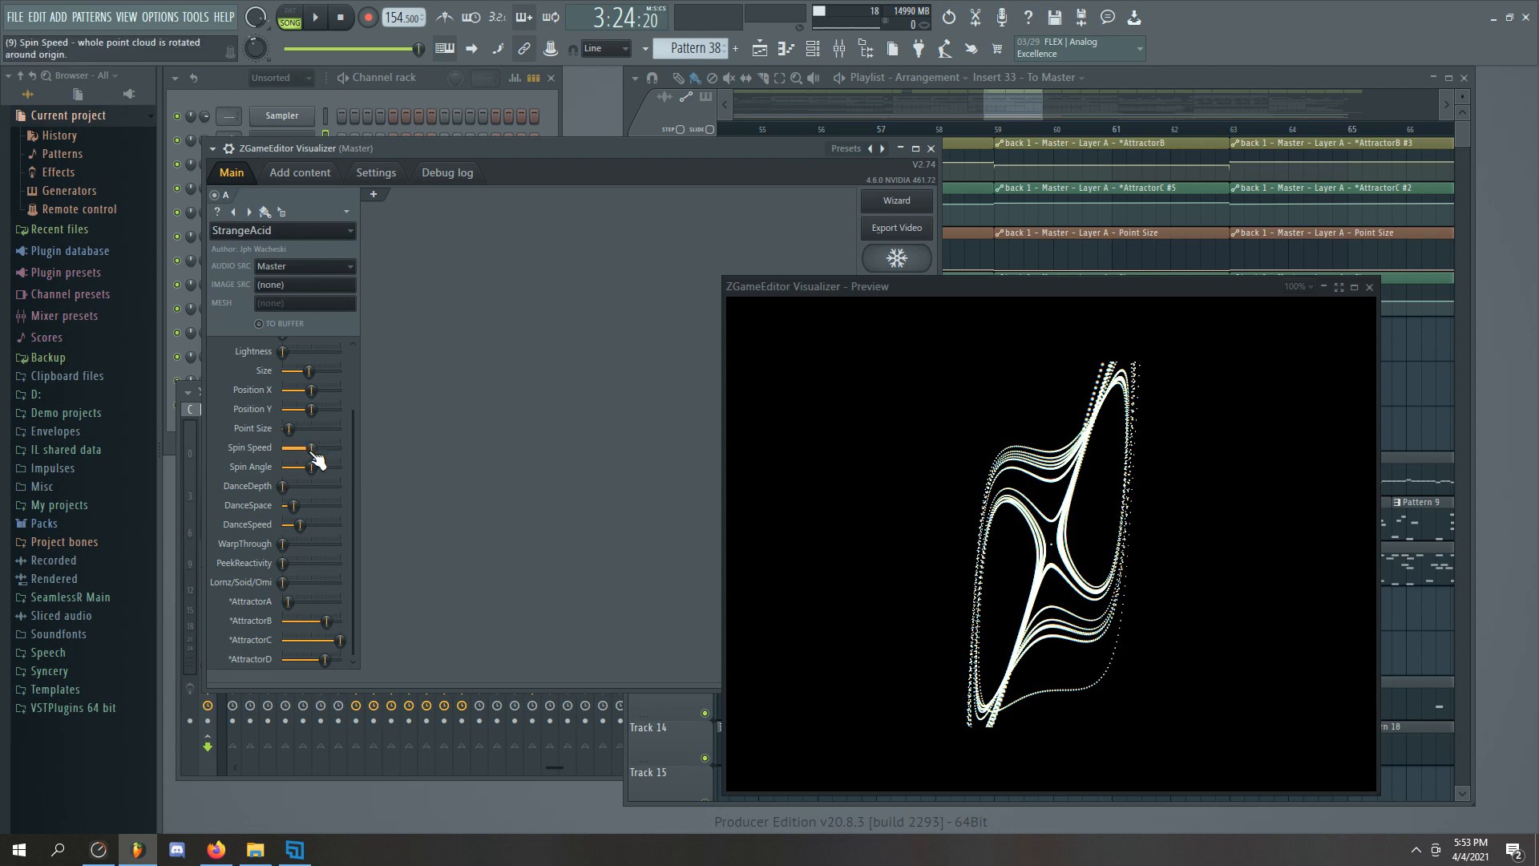
left_click_drag(311, 467, 307, 448)
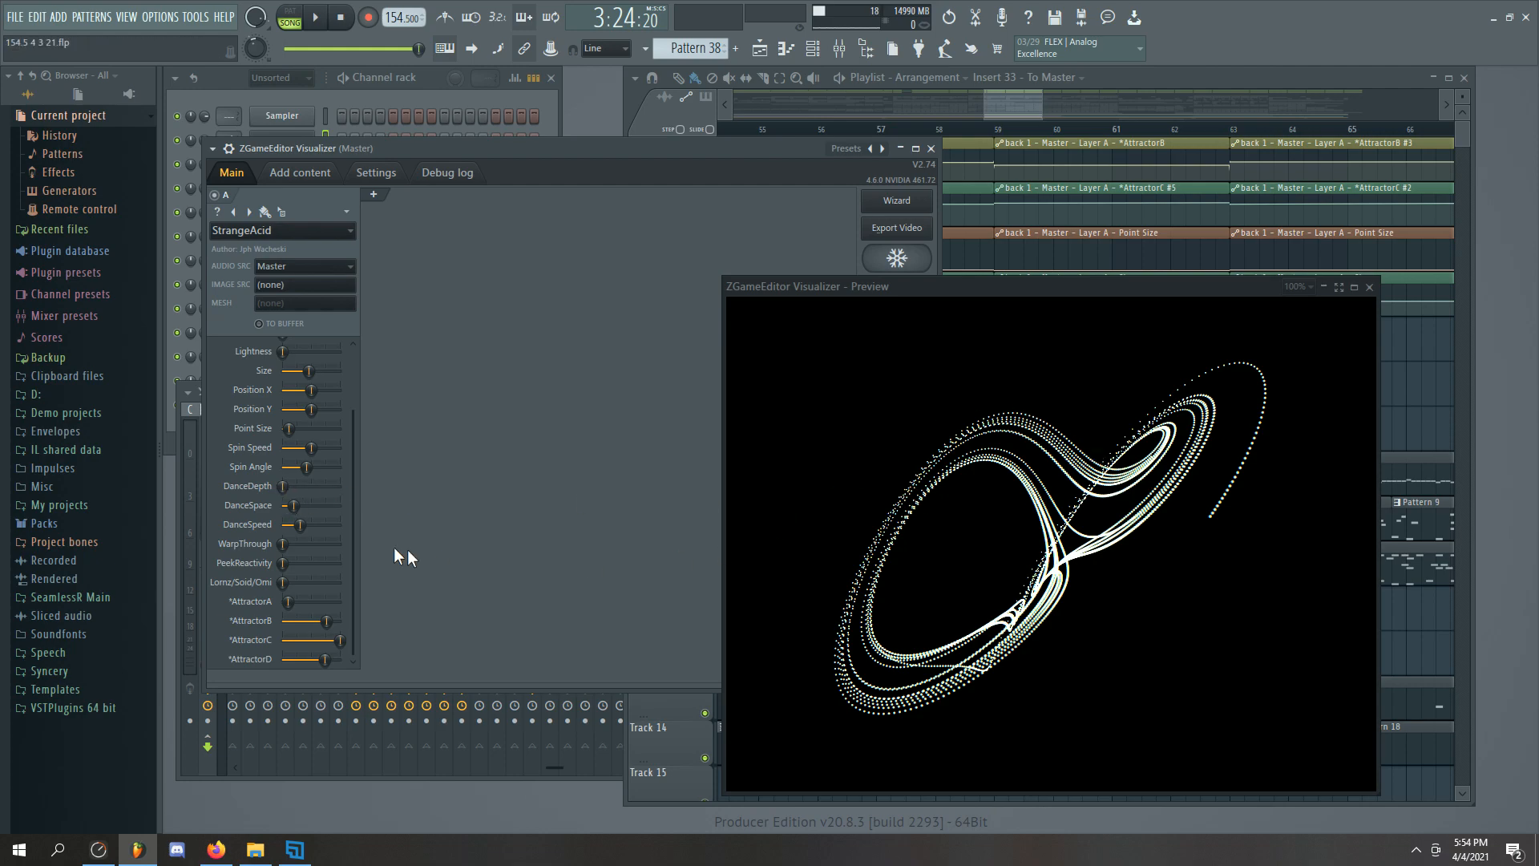
Set layer A's DanceDepth to maximum and DanceSpace to minimum, and lower DanceSpeed slightly
left_click_drag(287, 487, 340, 487)
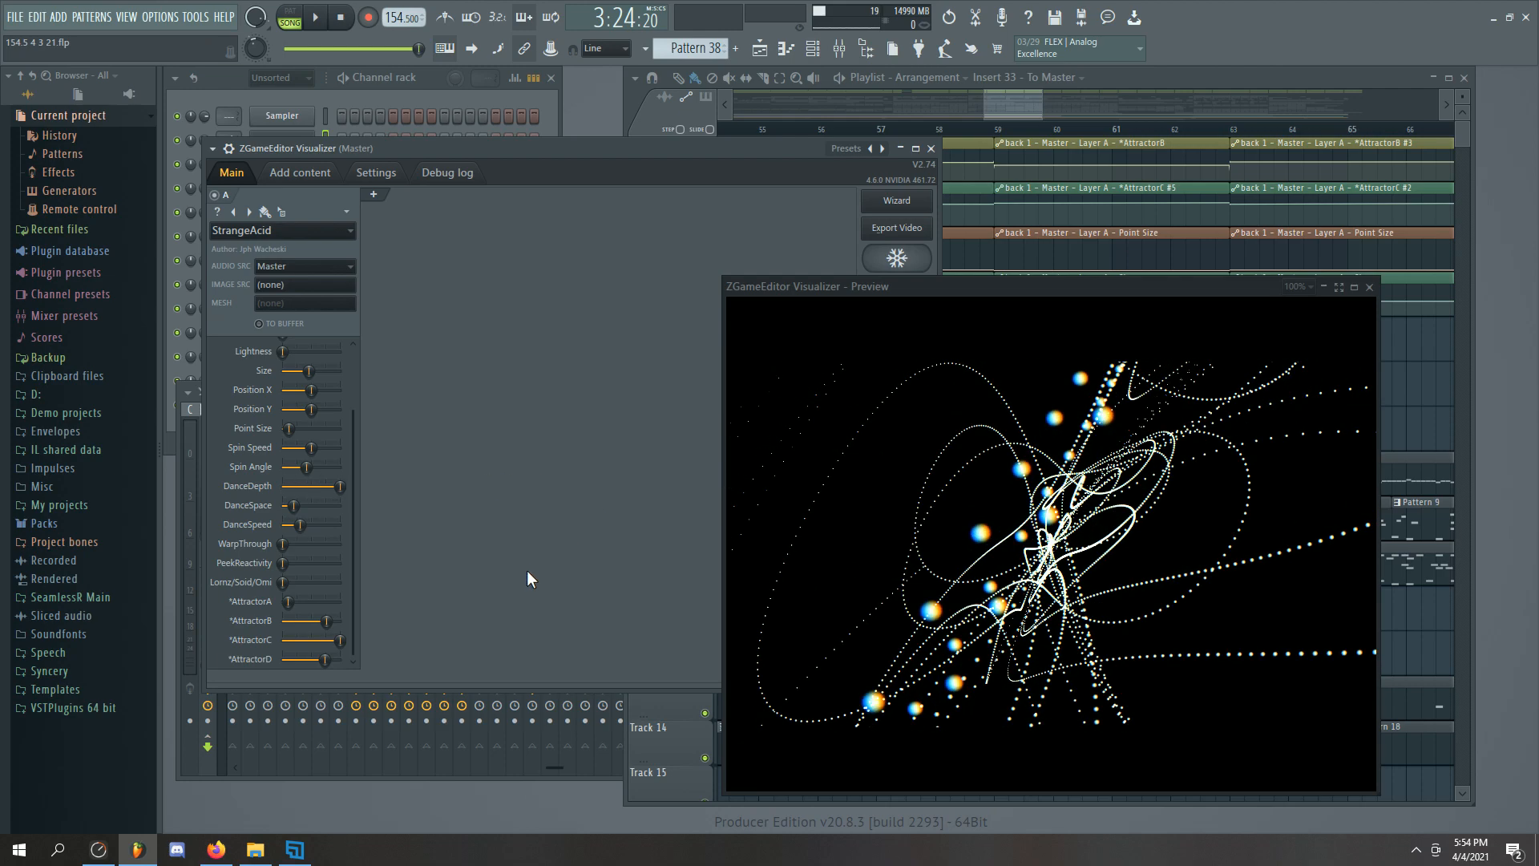
left_click_drag(326, 493, 282, 505)
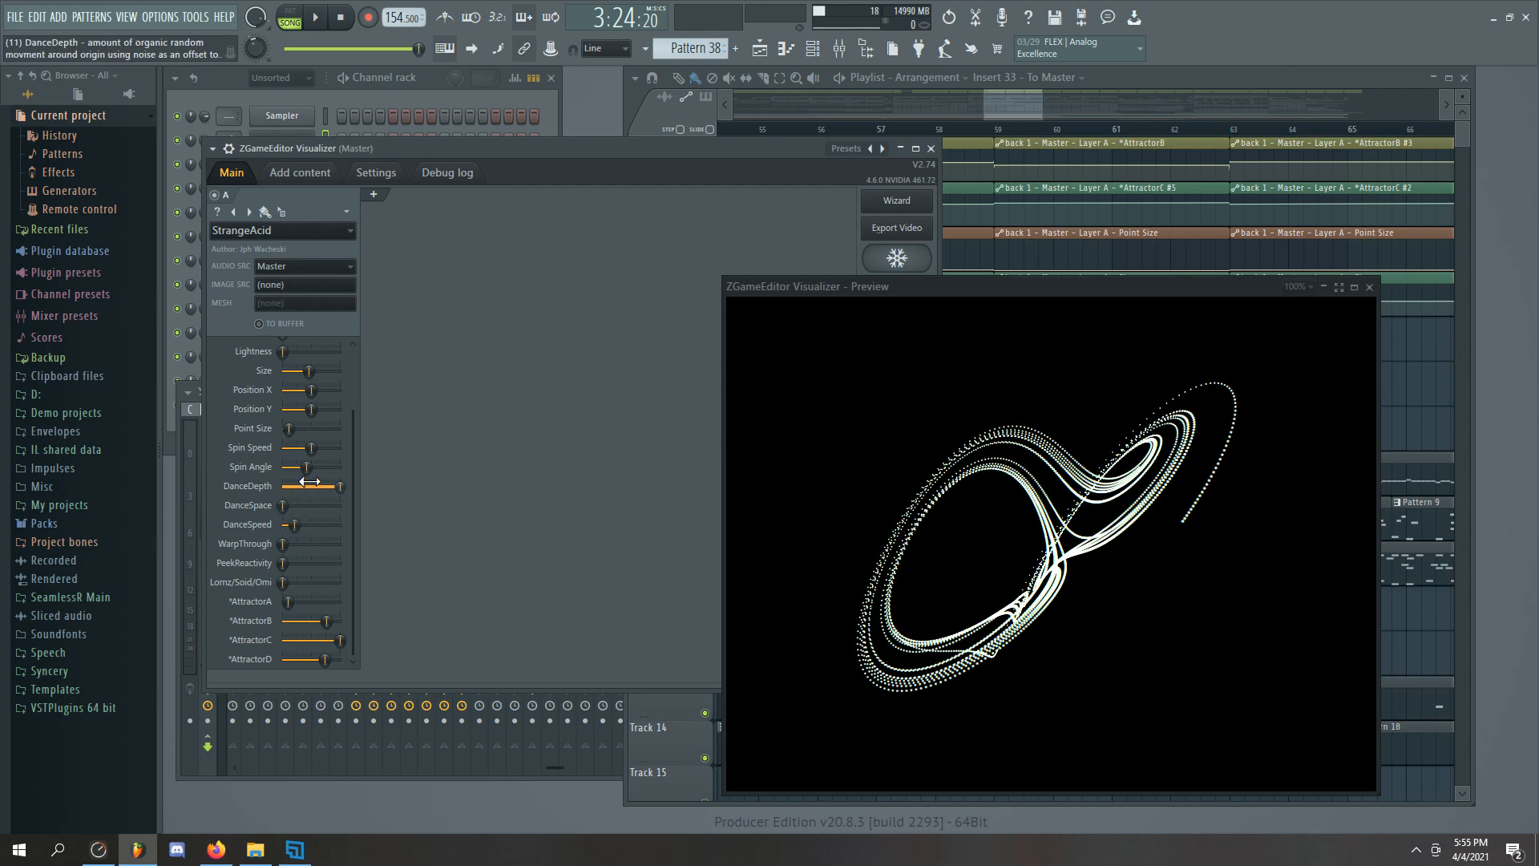
left_click_drag(295, 524, 294, 524)
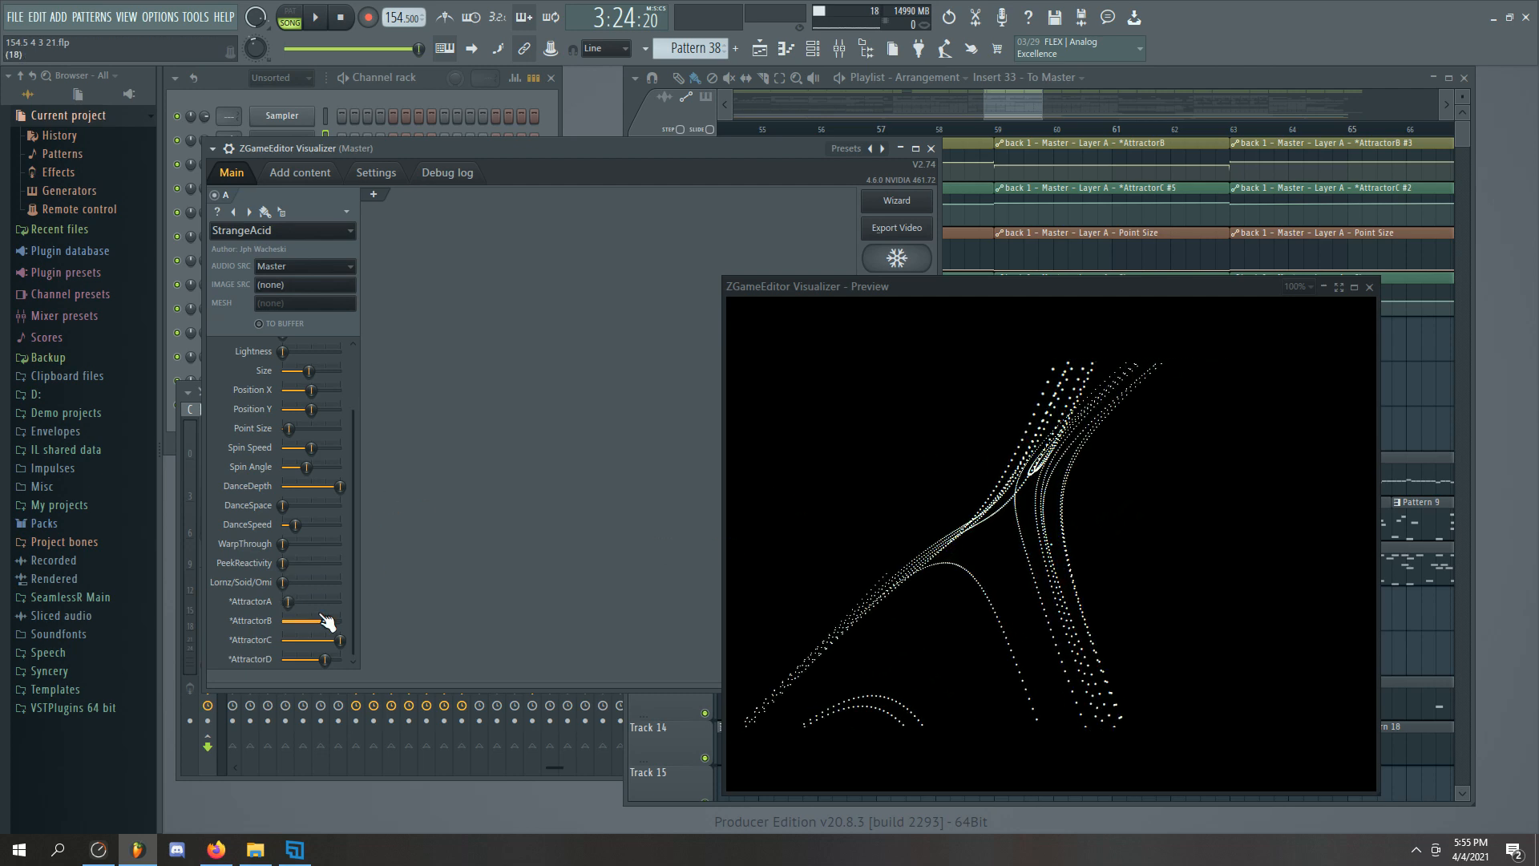
Reshape layer A's attractor with AttractorA at maximum, AttractorB and AttractorD slightly higher, and AttractorC below the middle
left_click_drag(328, 622, 327, 659)
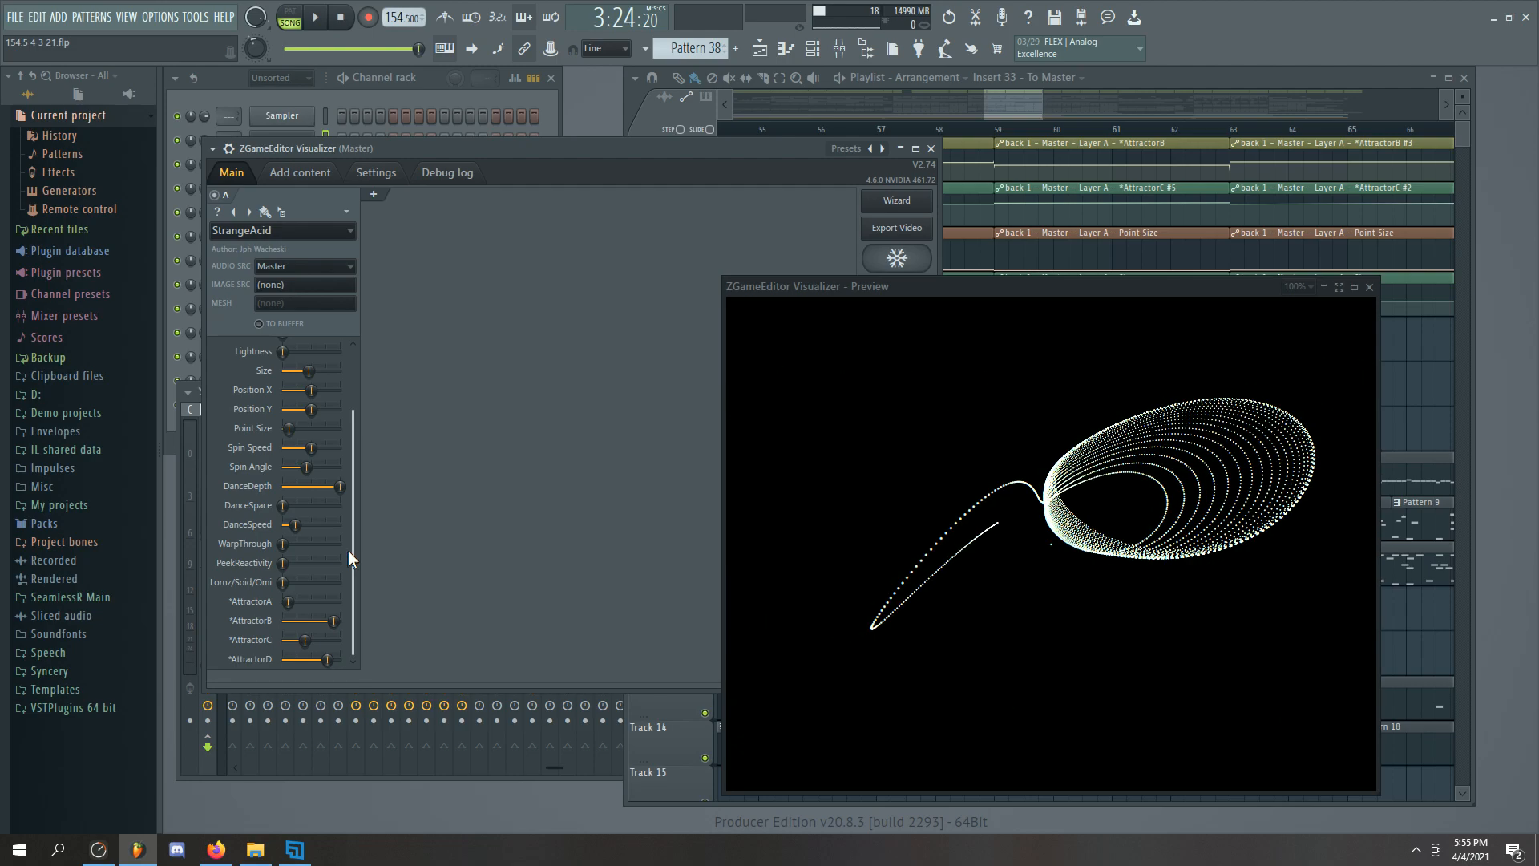
left_click_drag(287, 602, 340, 602)
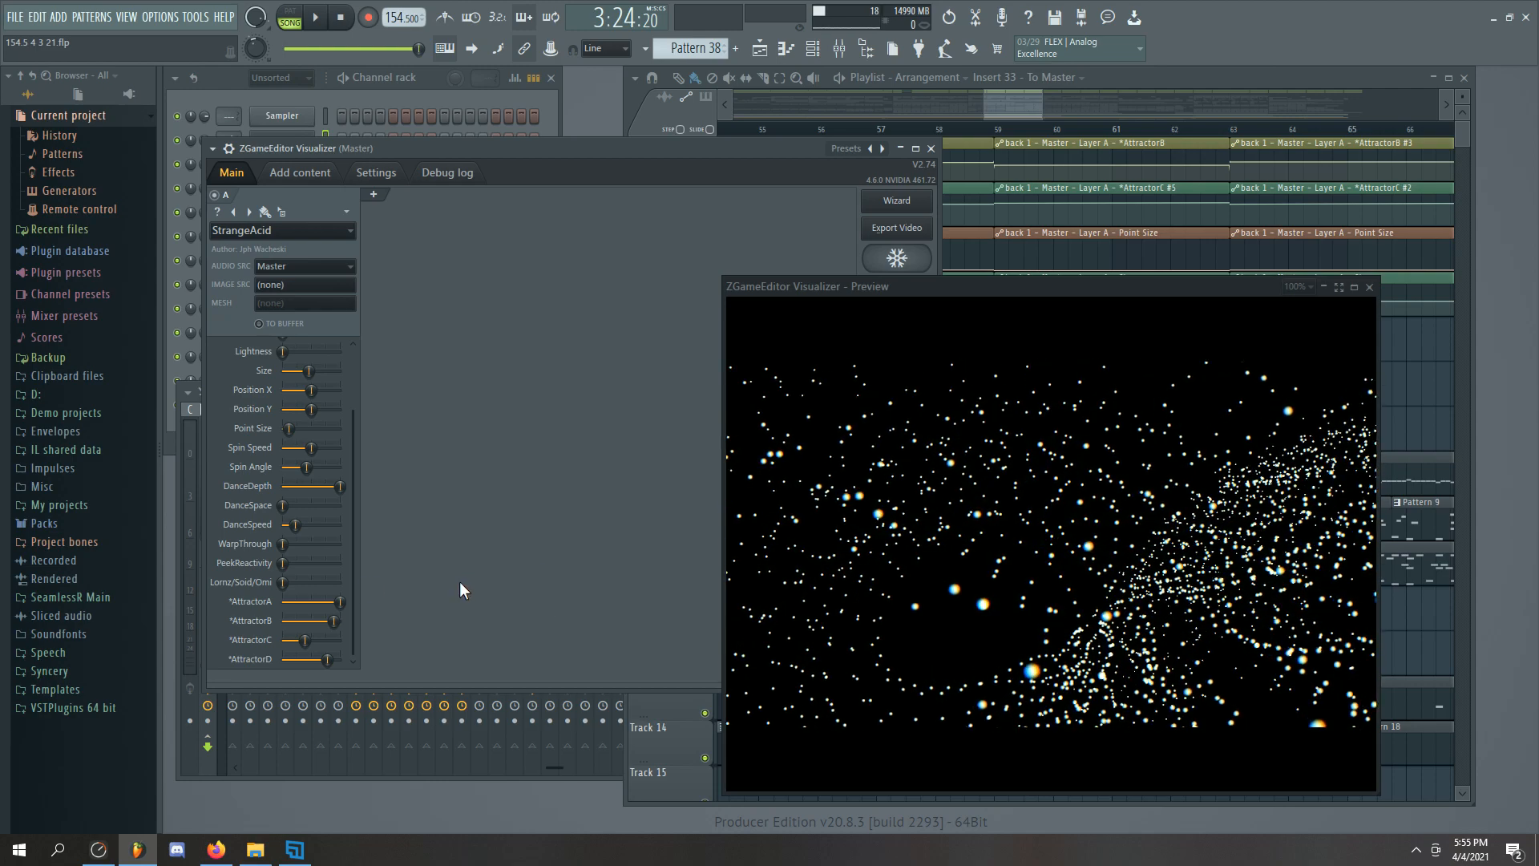
Set layer A's DanceDepth to about half, DanceSpace to maximum and DanceSpeed to minimum, with higher Spin Angle and lower Point Size
left_click_drag(340, 486, 283, 524)
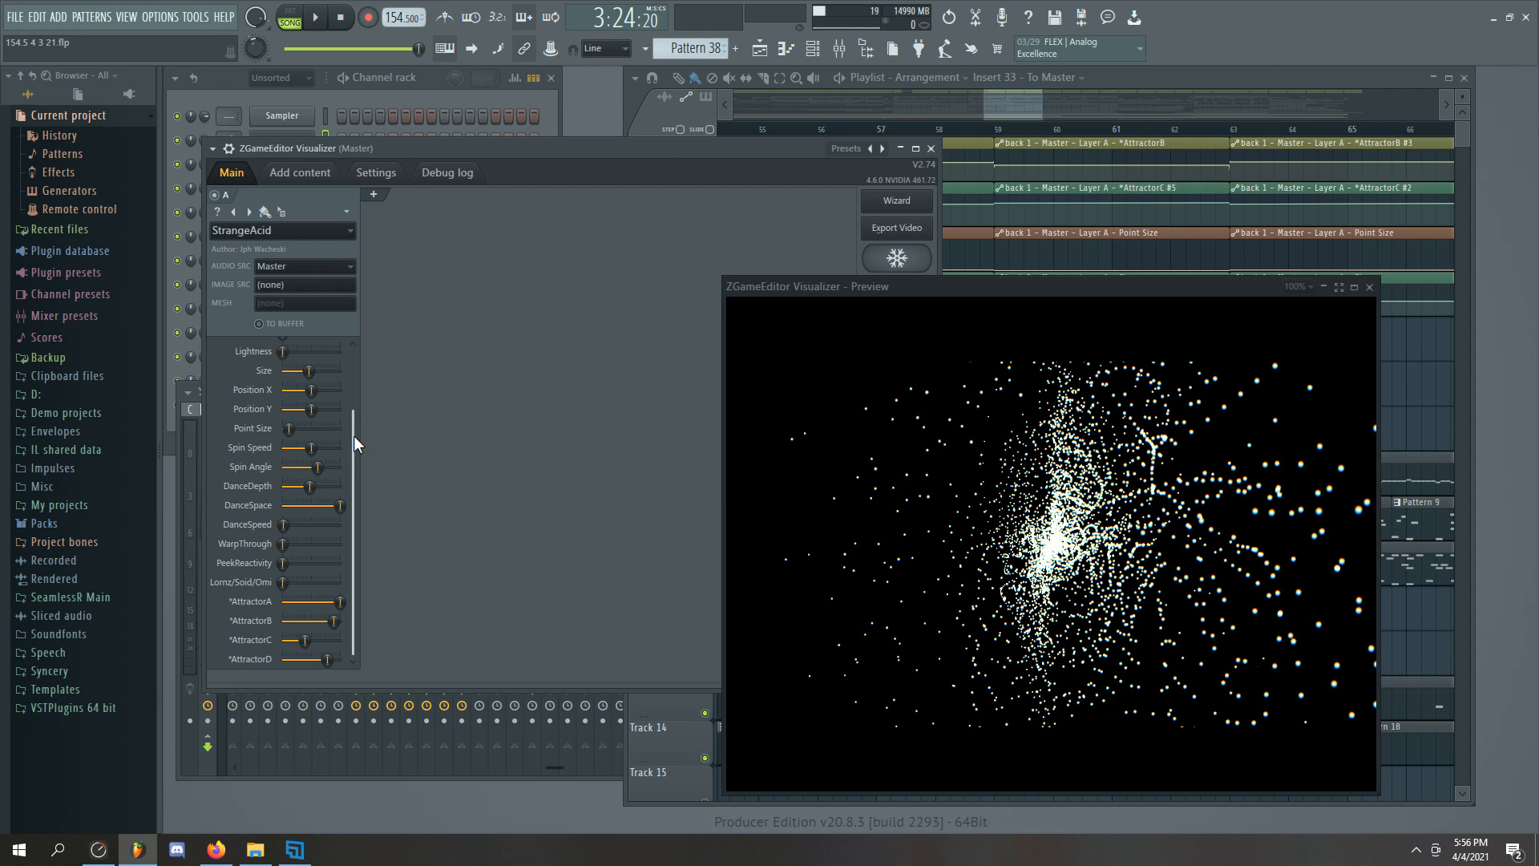
left_click_drag(289, 428, 285, 428)
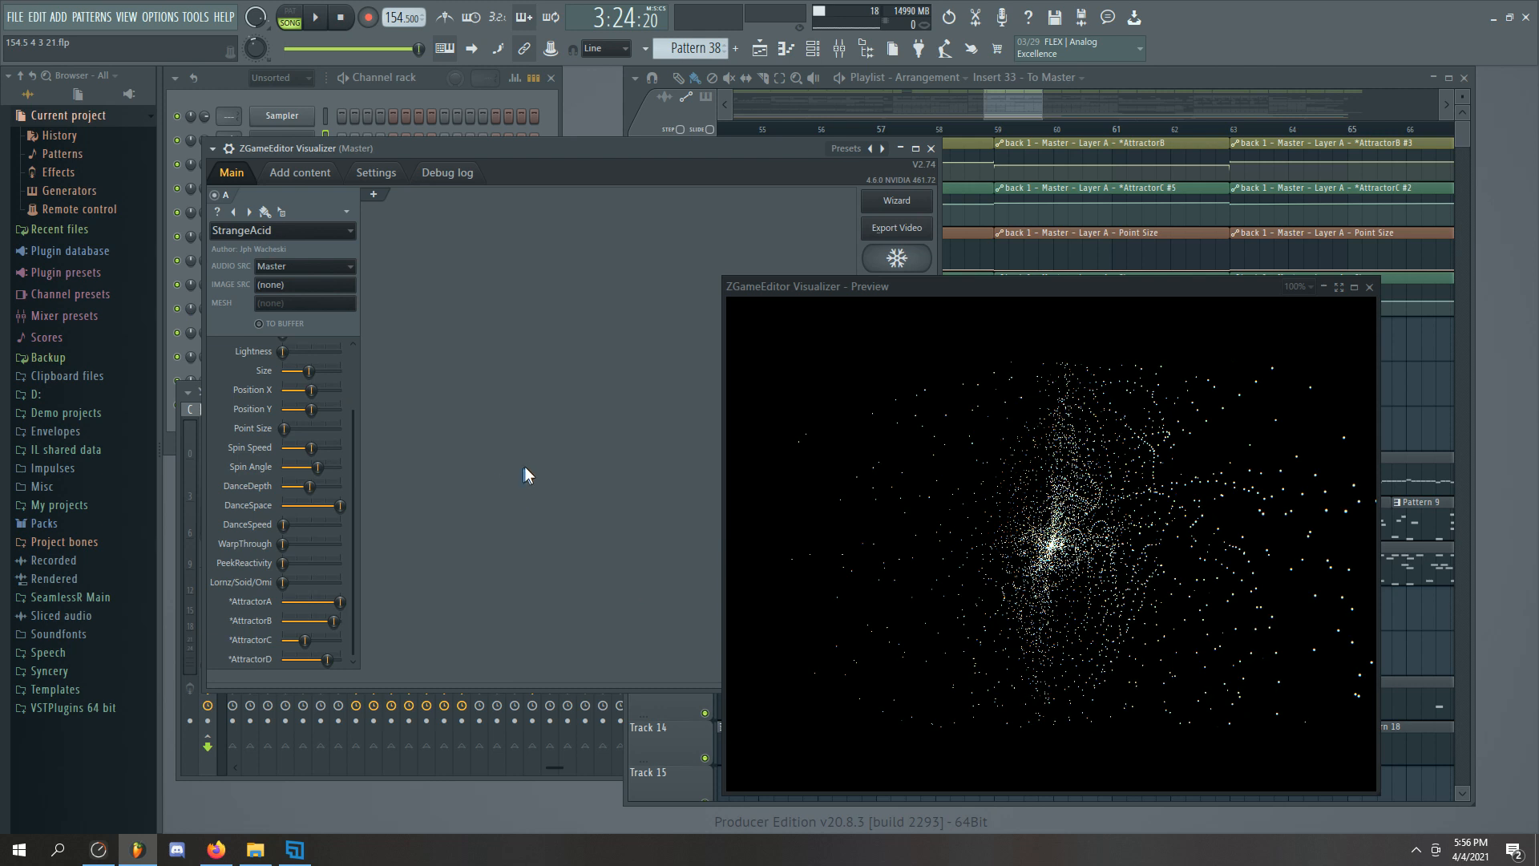
left_click(372, 195)
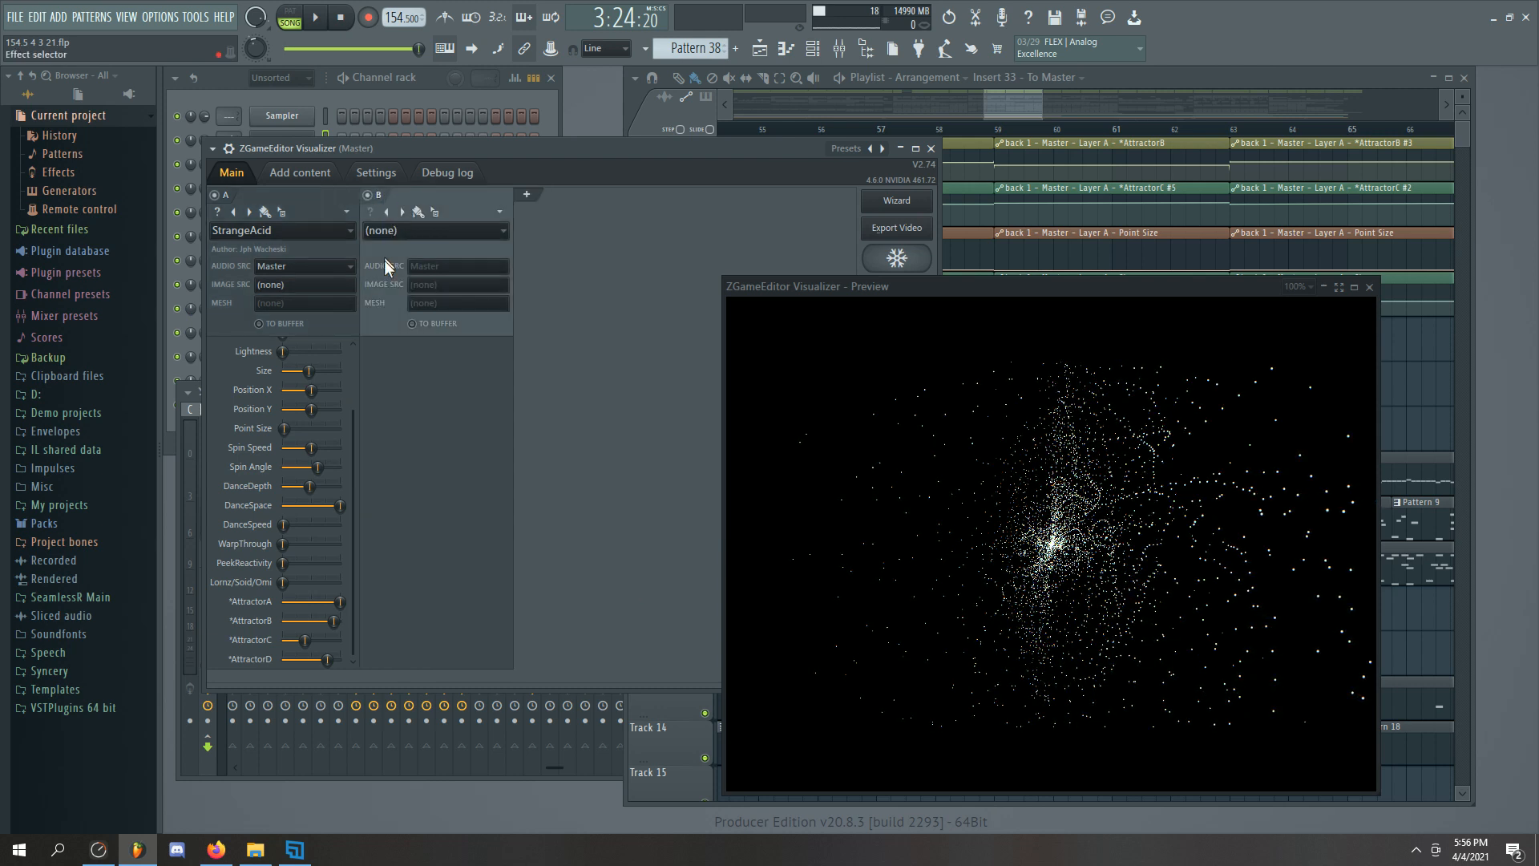
left_click(499, 212)
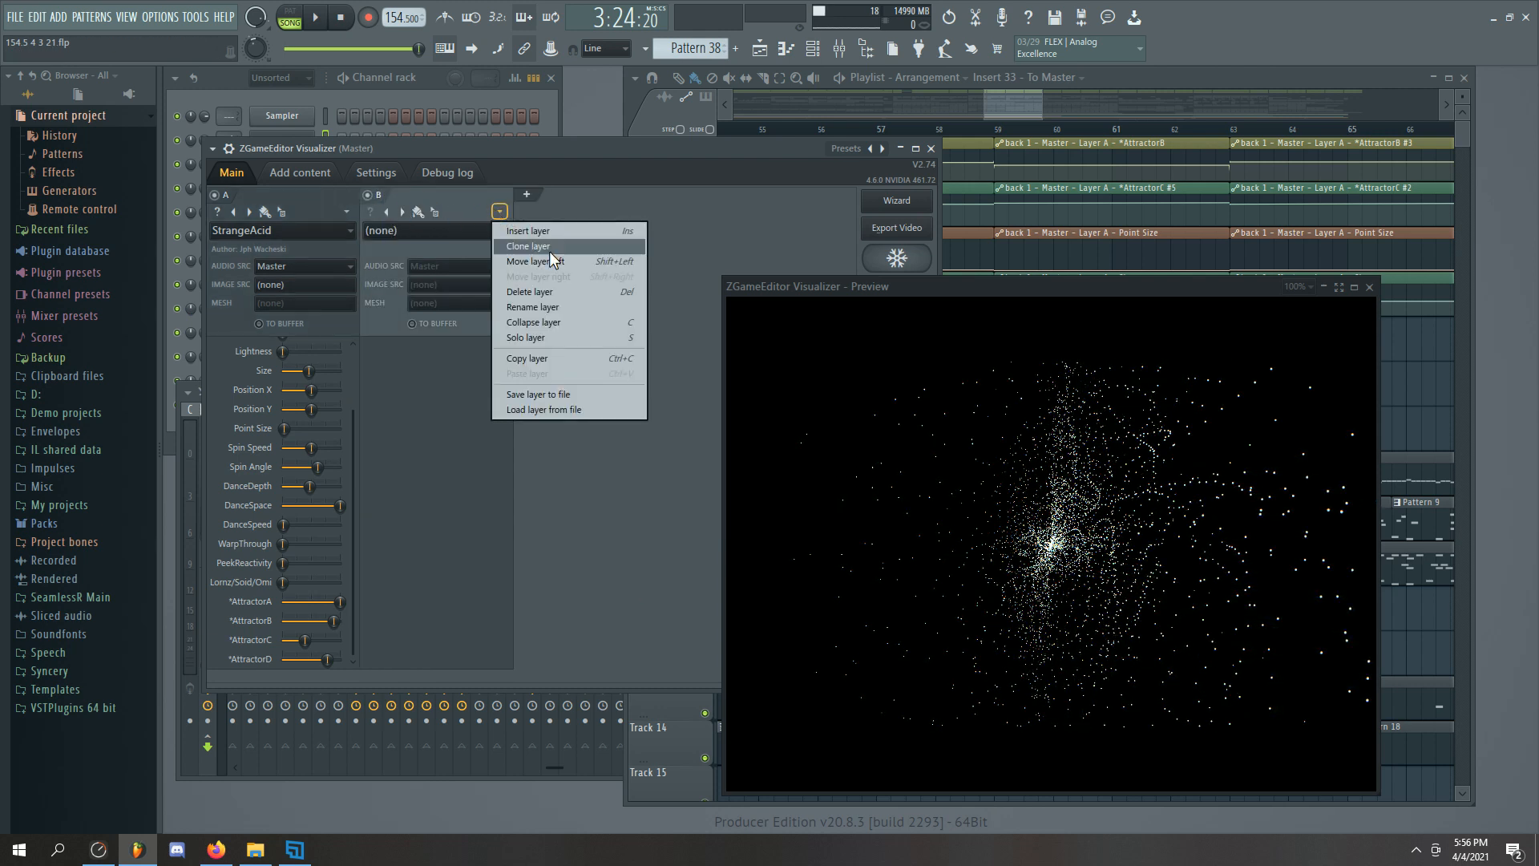
left_click(584, 292)
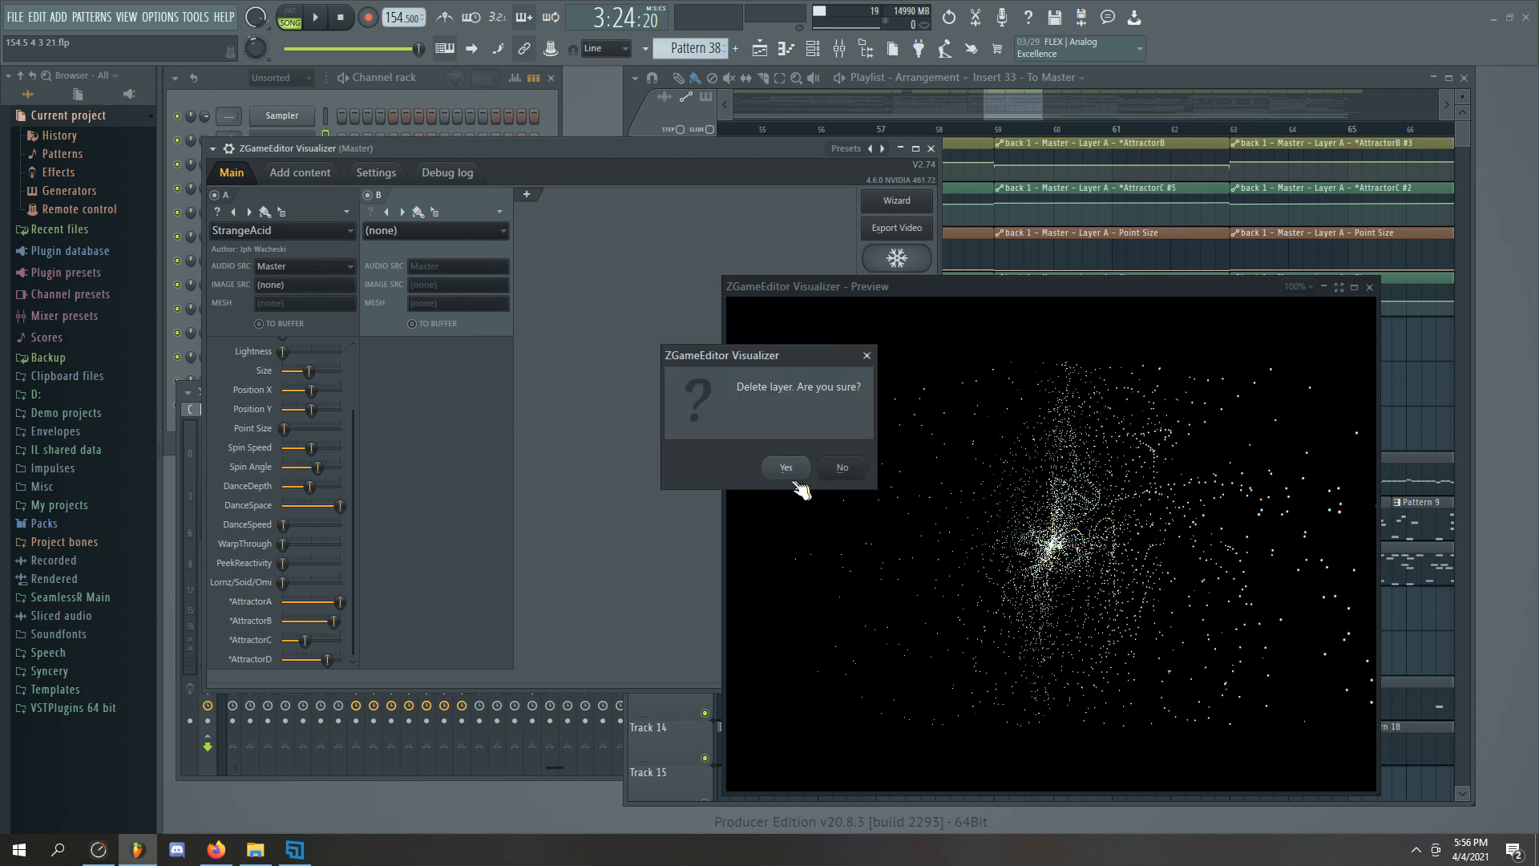
left_click(789, 472)
Clone the StrangeAcid layer A as layer B and bring layer B's attractor parameters into view
left_click(346, 212)
left_click(377, 243)
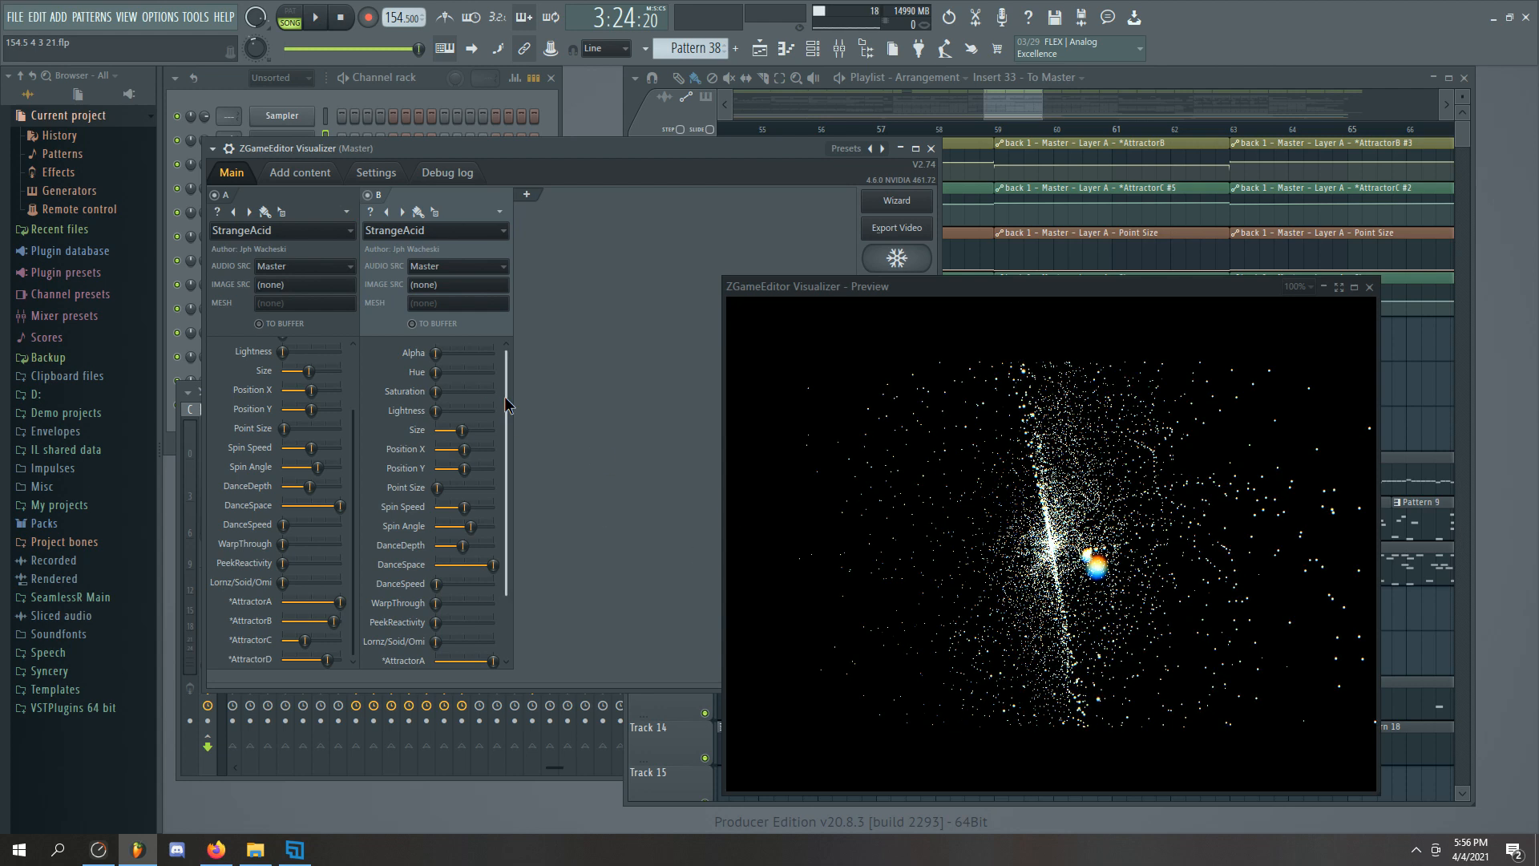
scroll(495, 525, "down", 1)
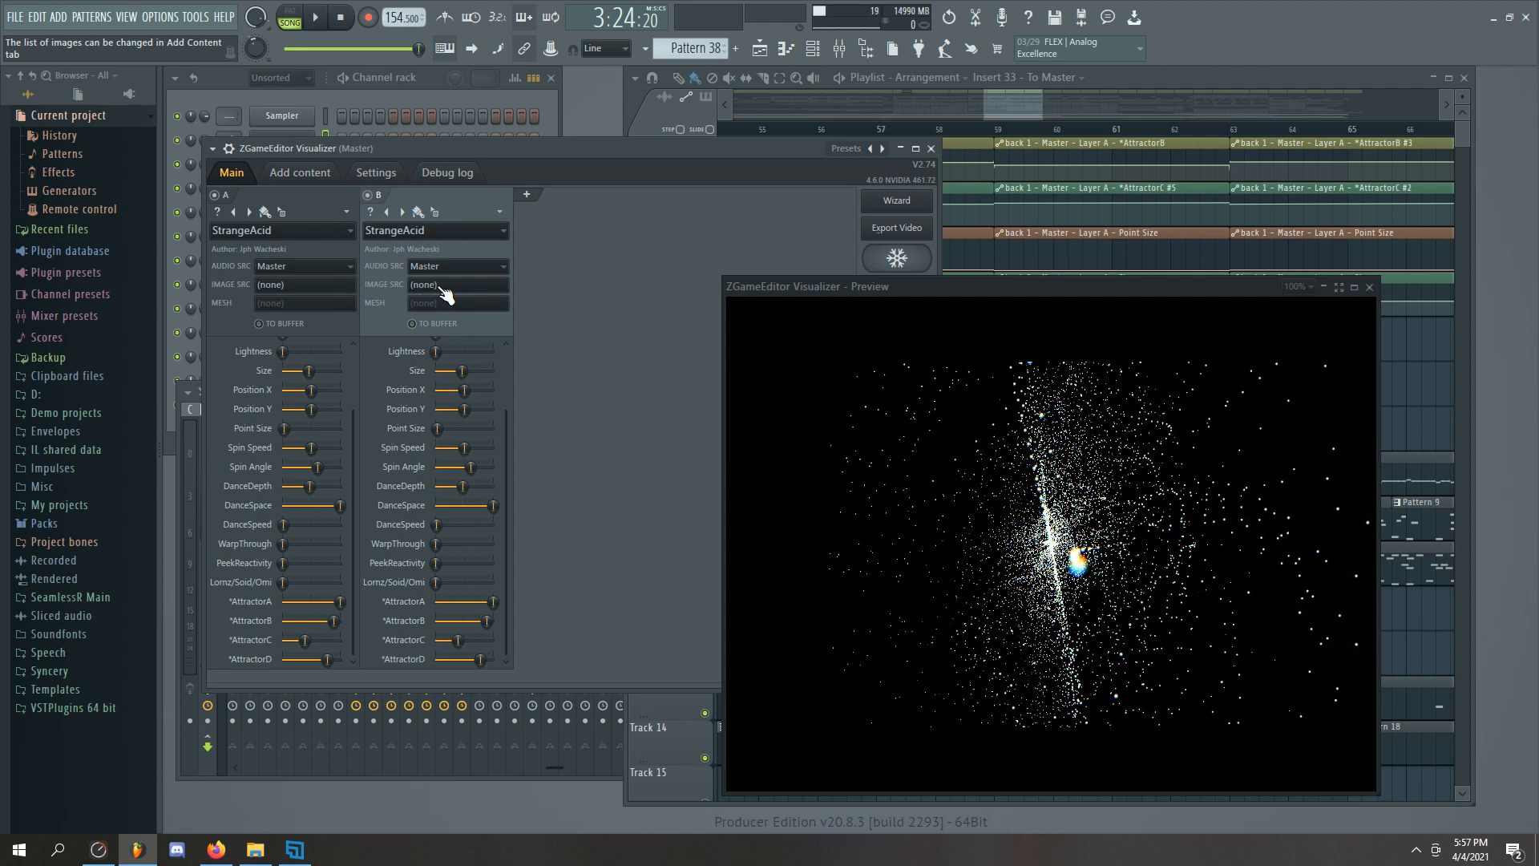
Send layer A to the buffer and set layer B's image source to Output from layer A
left_click(285, 324)
left_click(446, 287)
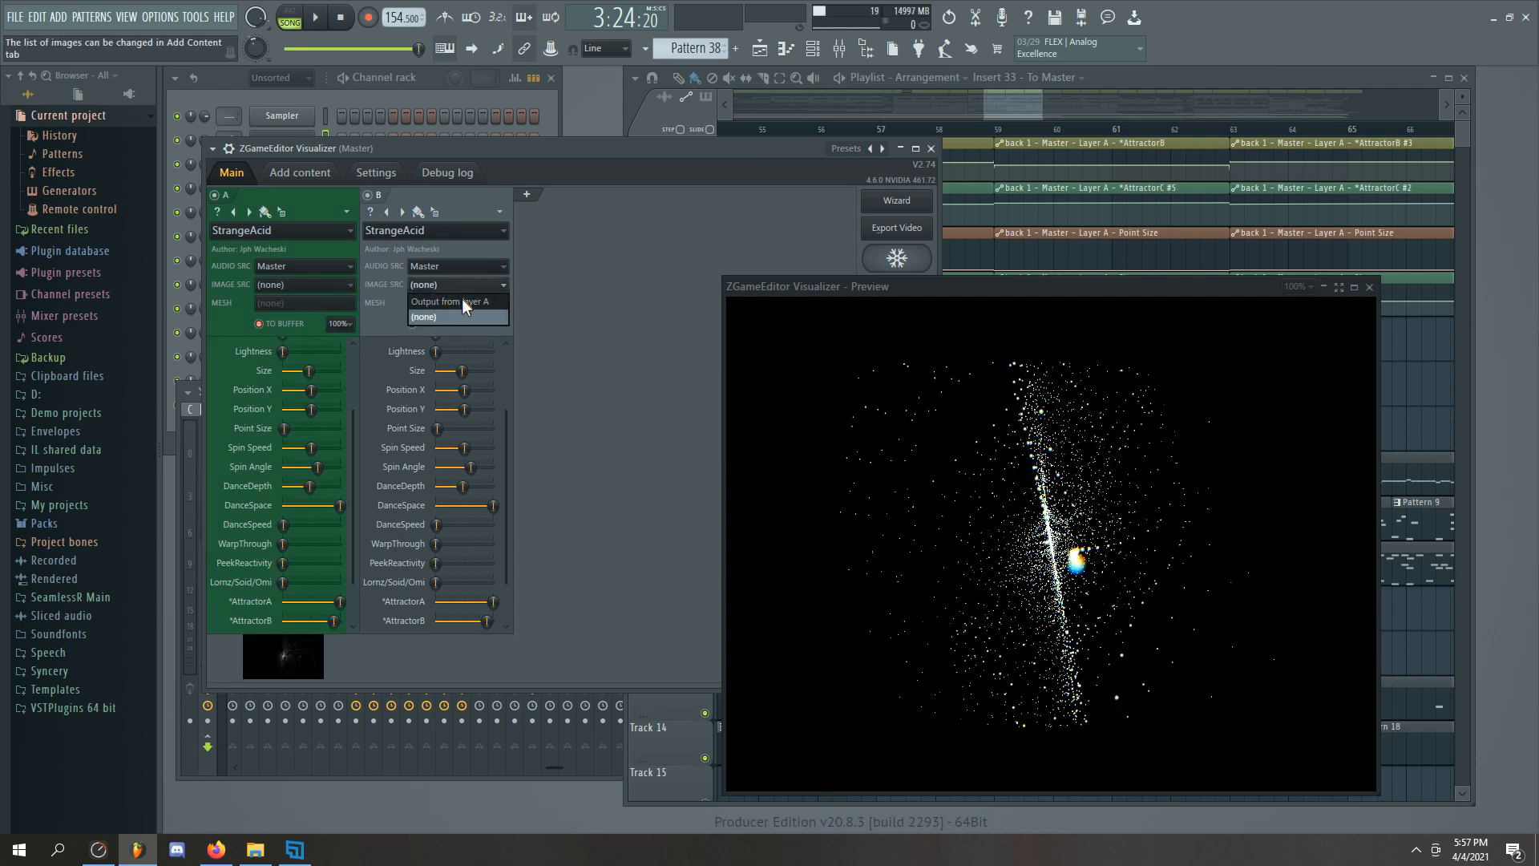
left_click(462, 300)
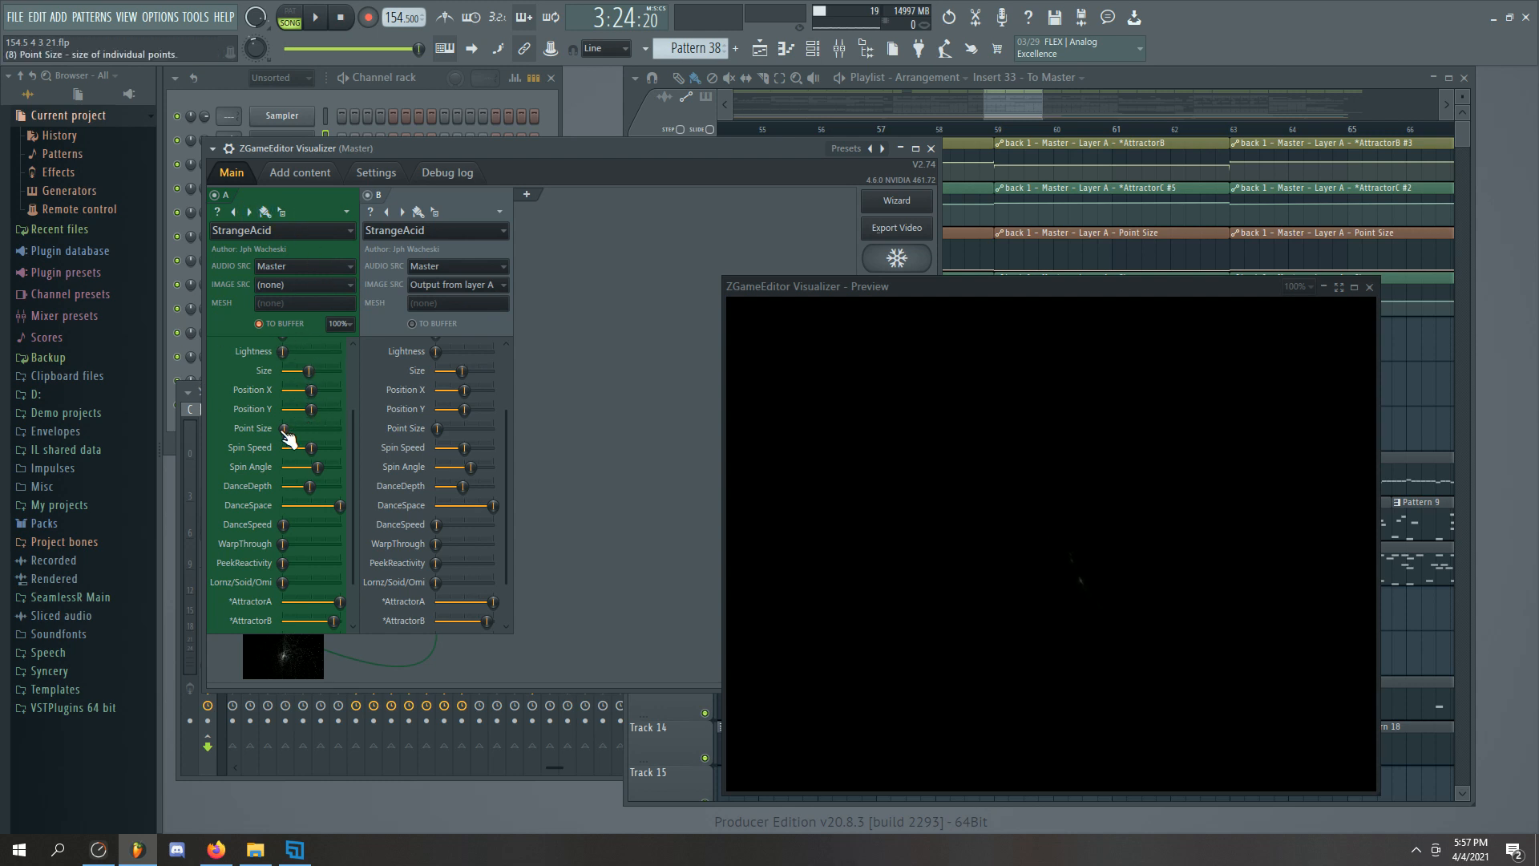
Raise layer A's Point Size to about three quarters and increase layer B's Size slightly
left_click_drag(285, 431, 325, 429)
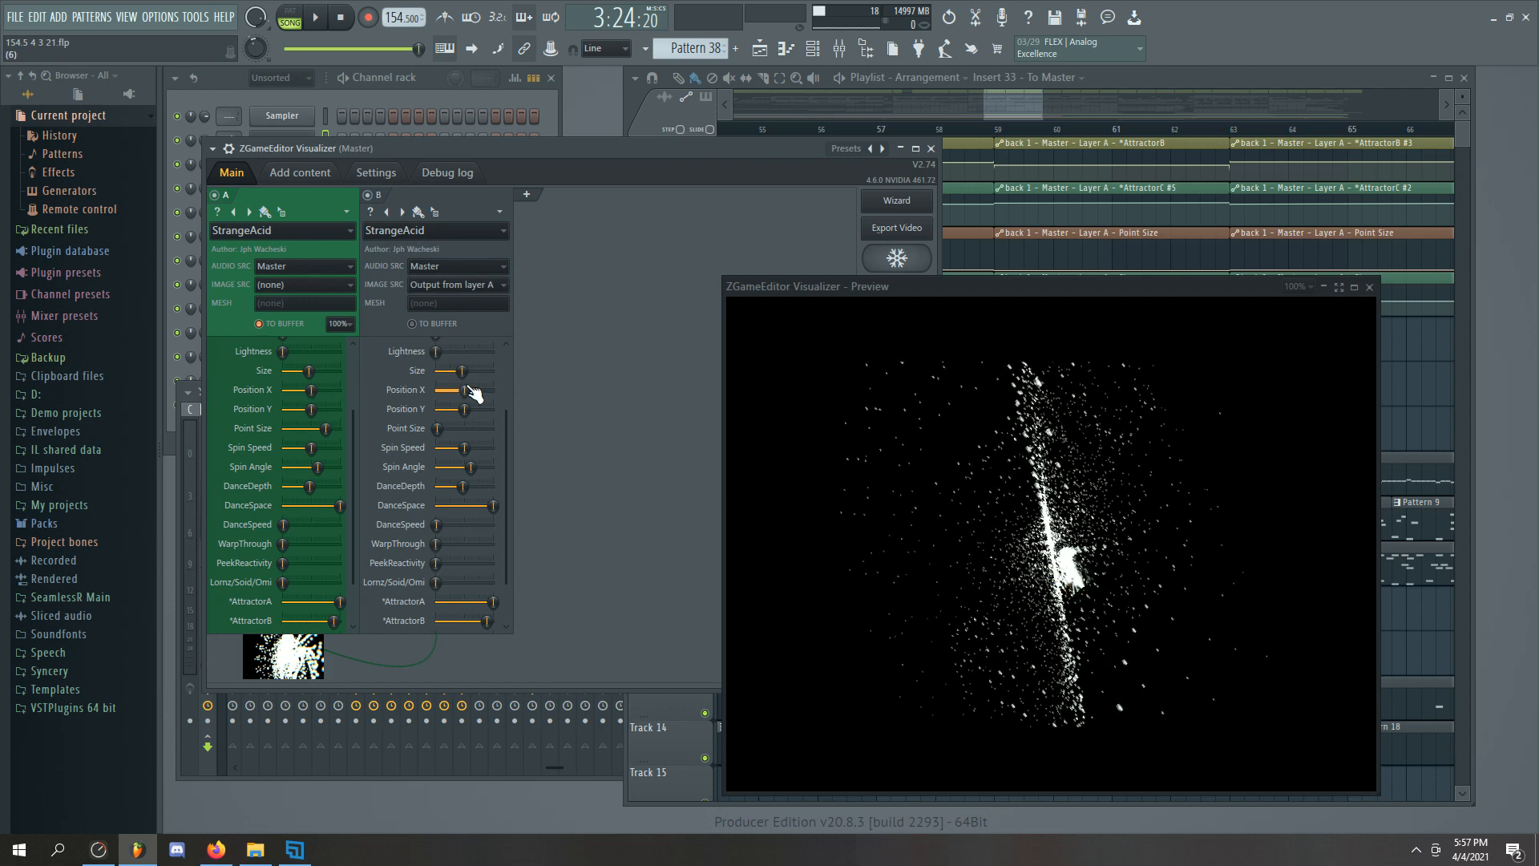
left_click_drag(465, 372, 473, 372)
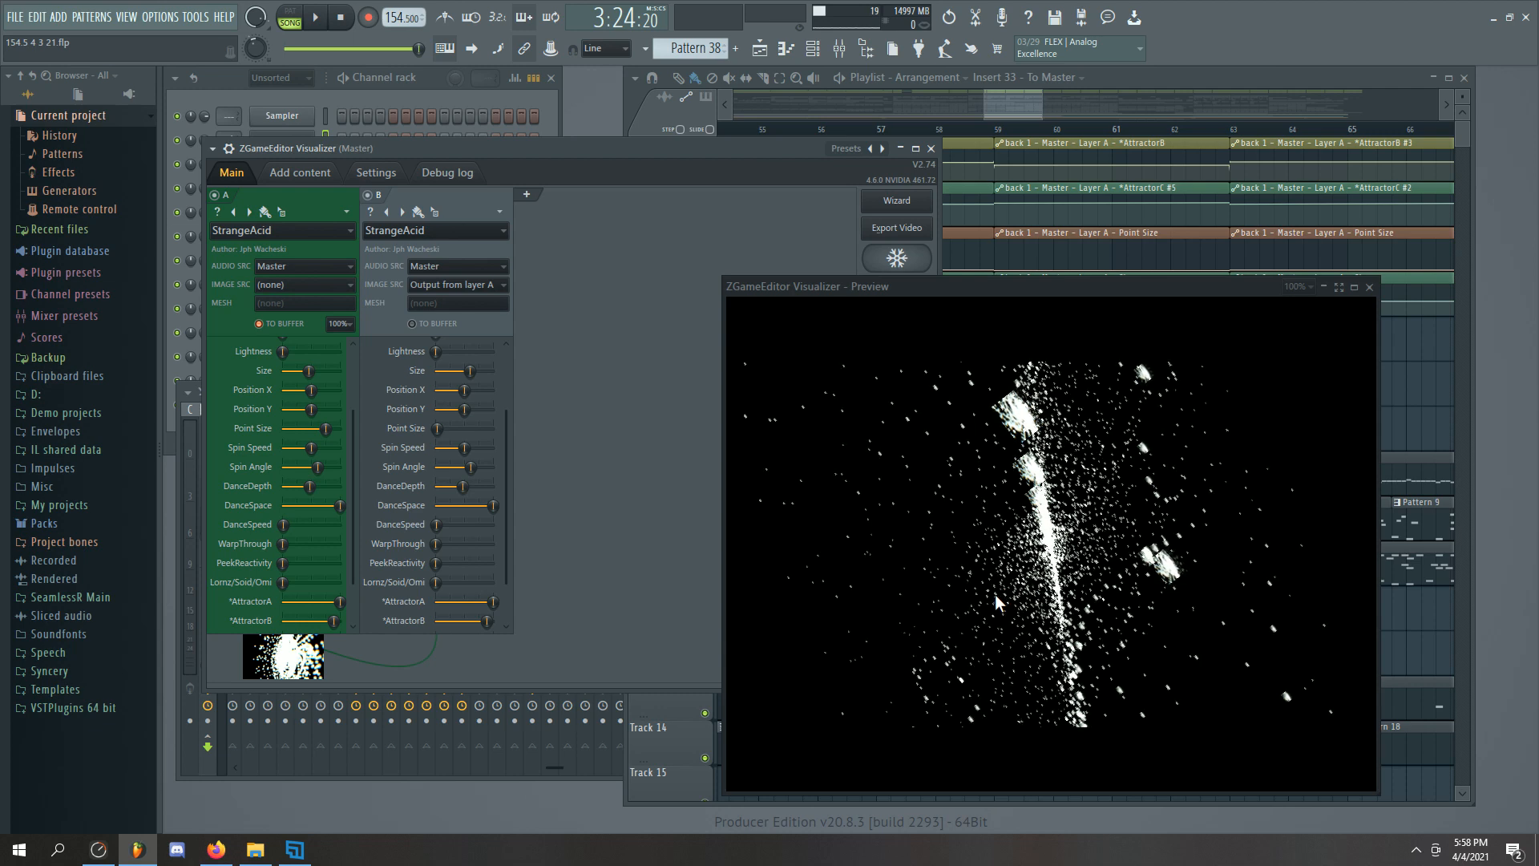
Turn off sending layer A to the buffer
left_click(284, 326)
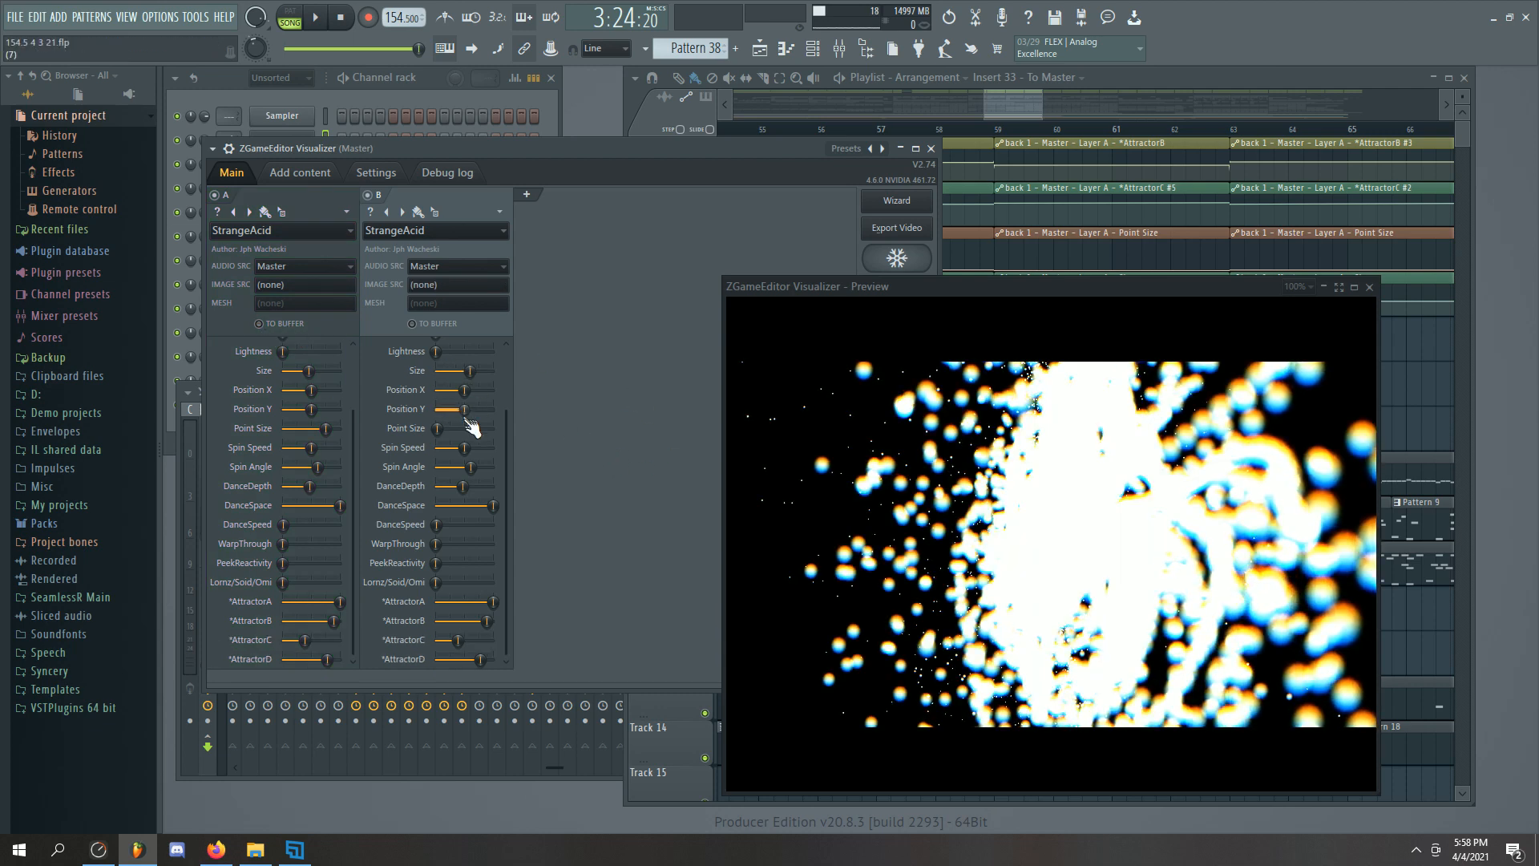
Lower layer A's Point Size to its minimum
left_click_drag(325, 428, 282, 428)
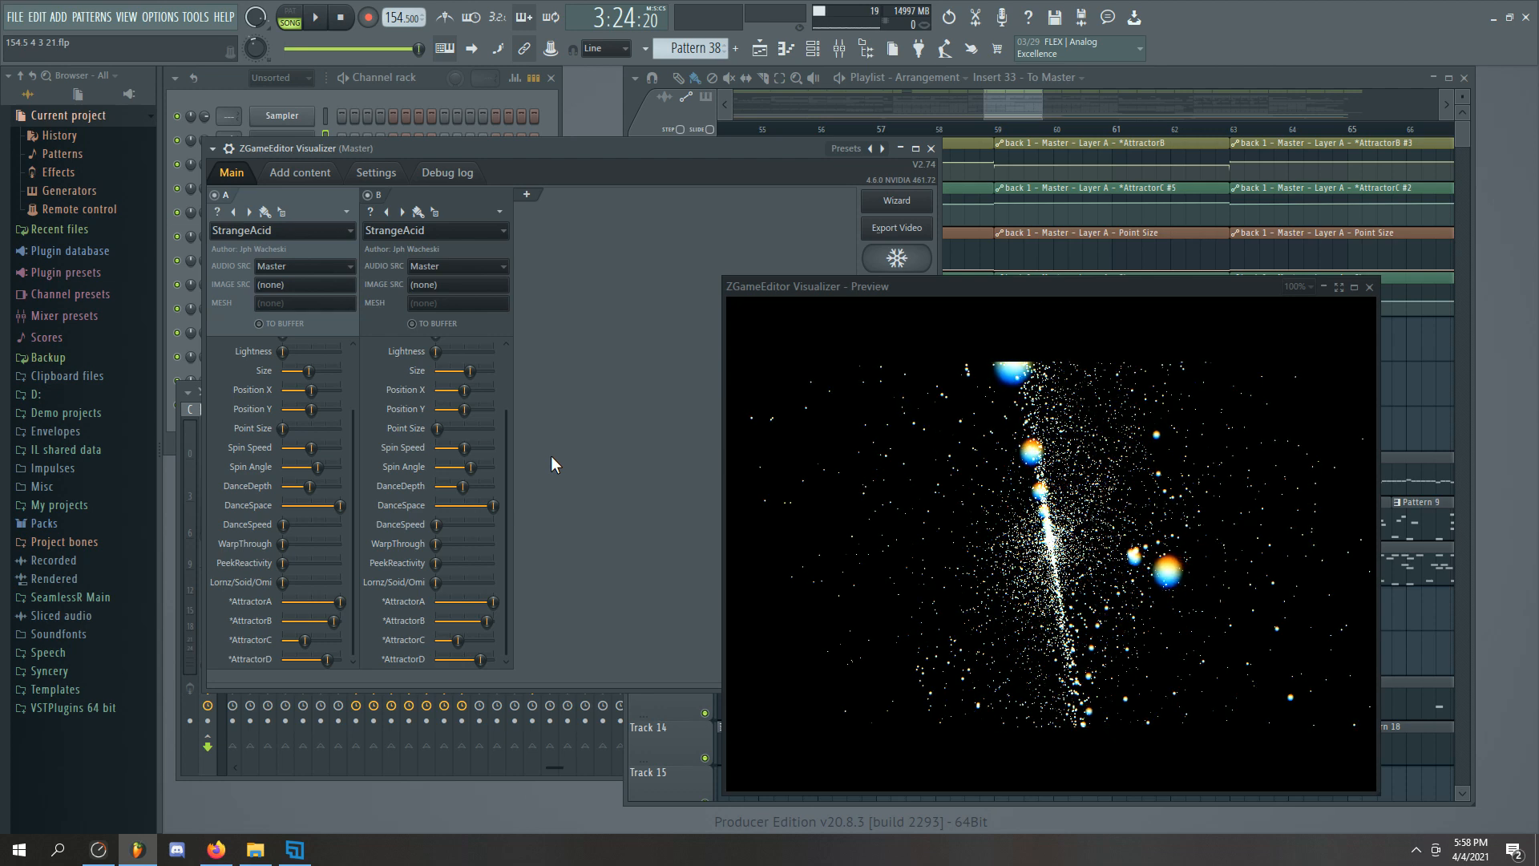
left_click(529, 197)
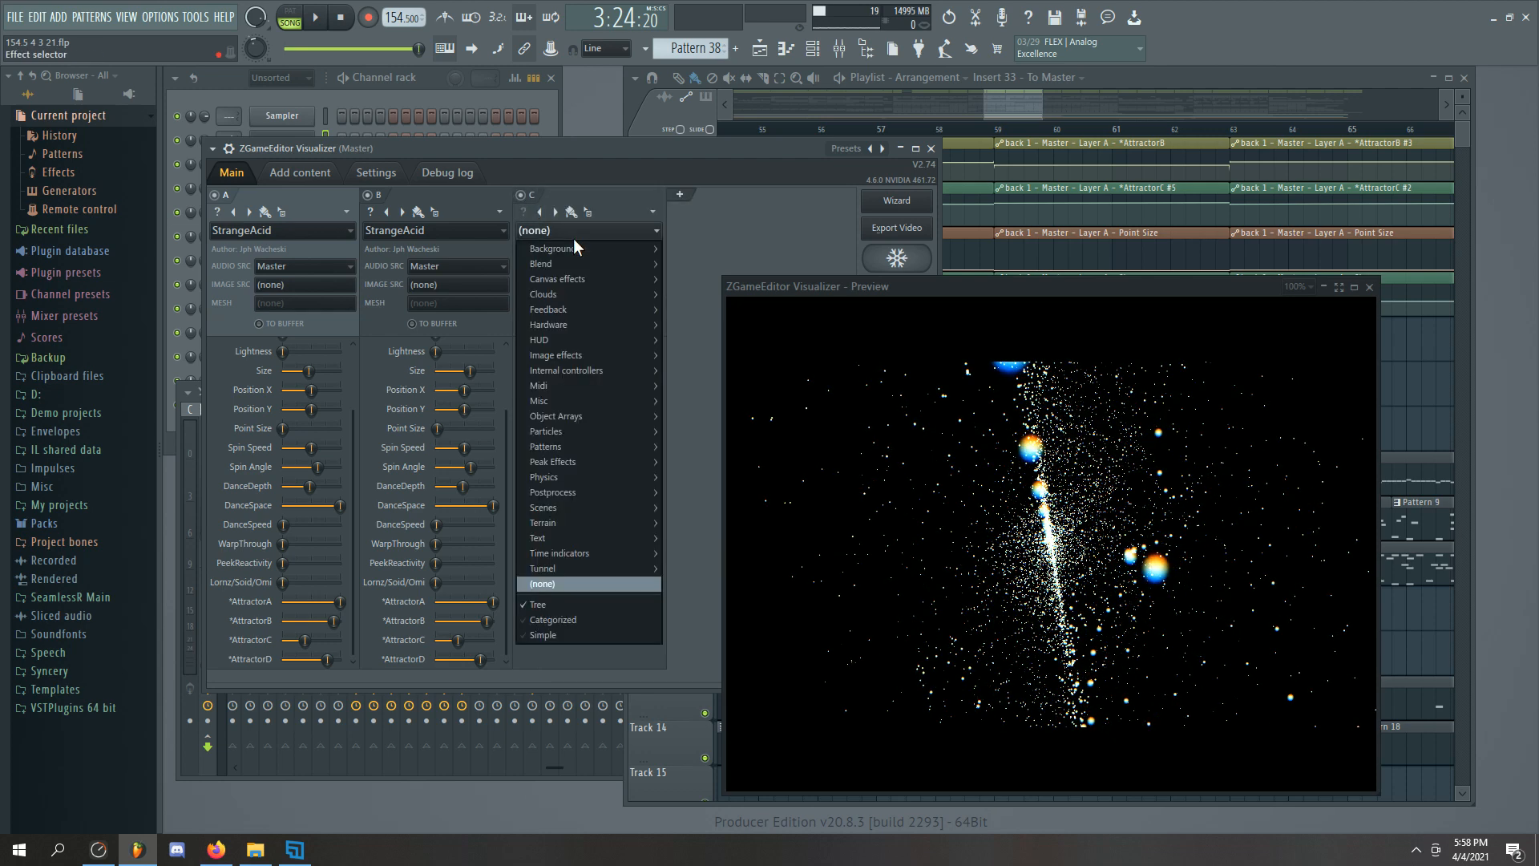
mouse_move(595, 447)
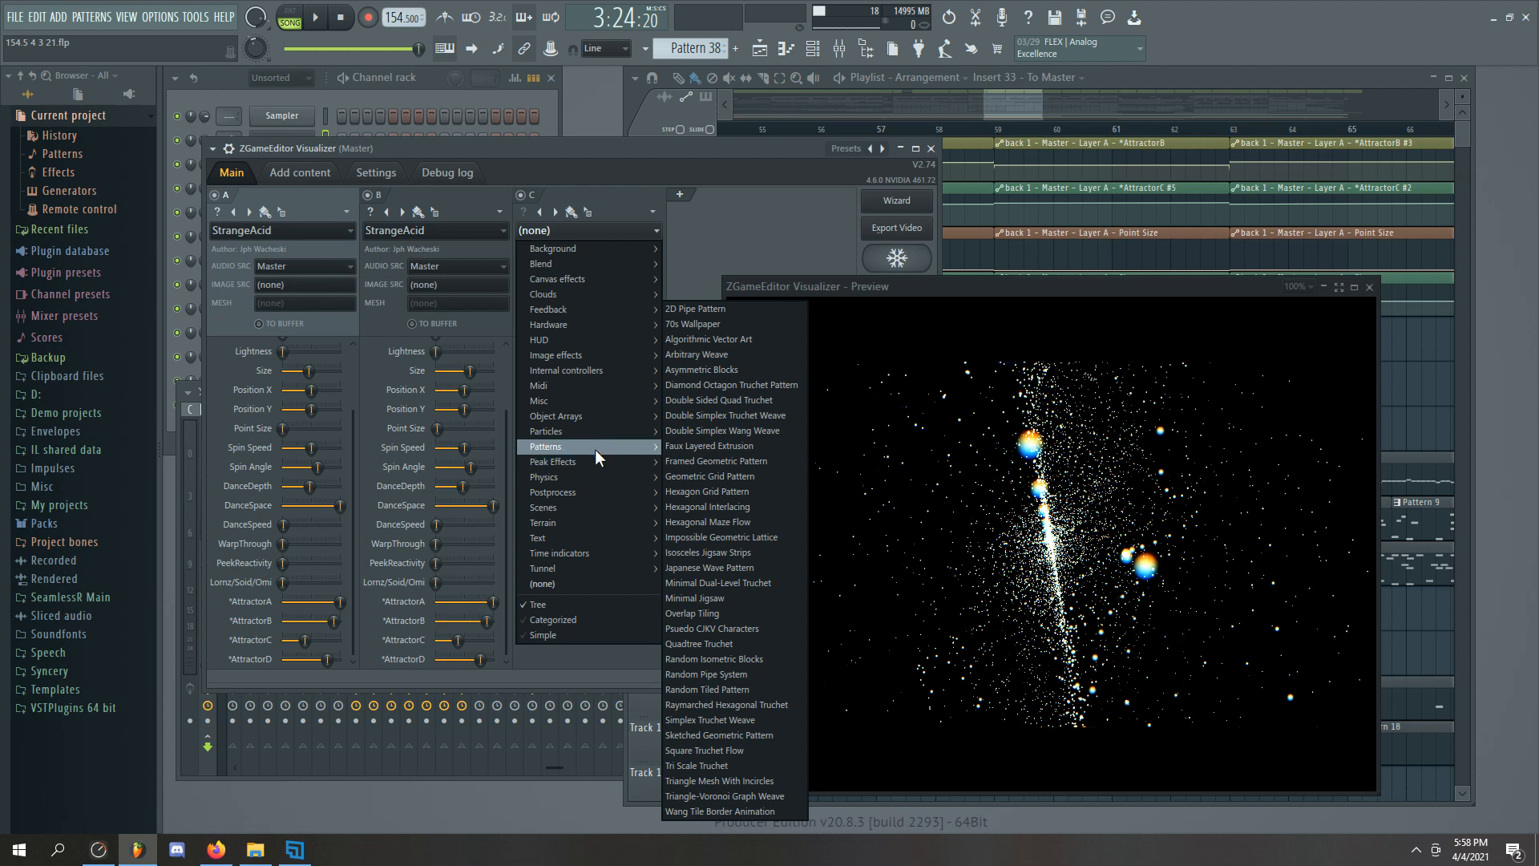
left_click(749, 235)
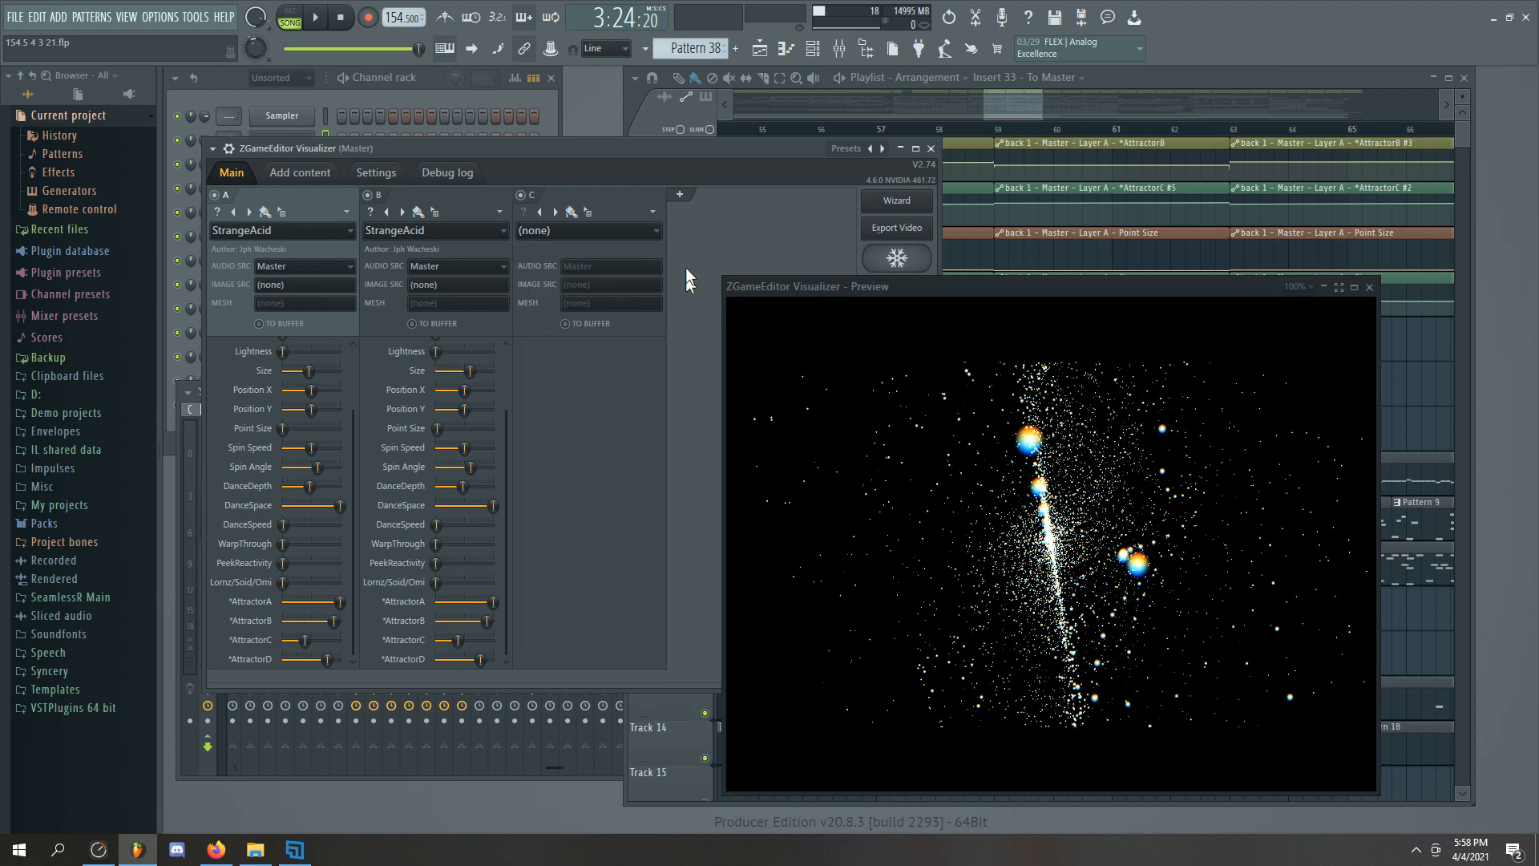
left_click(653, 213)
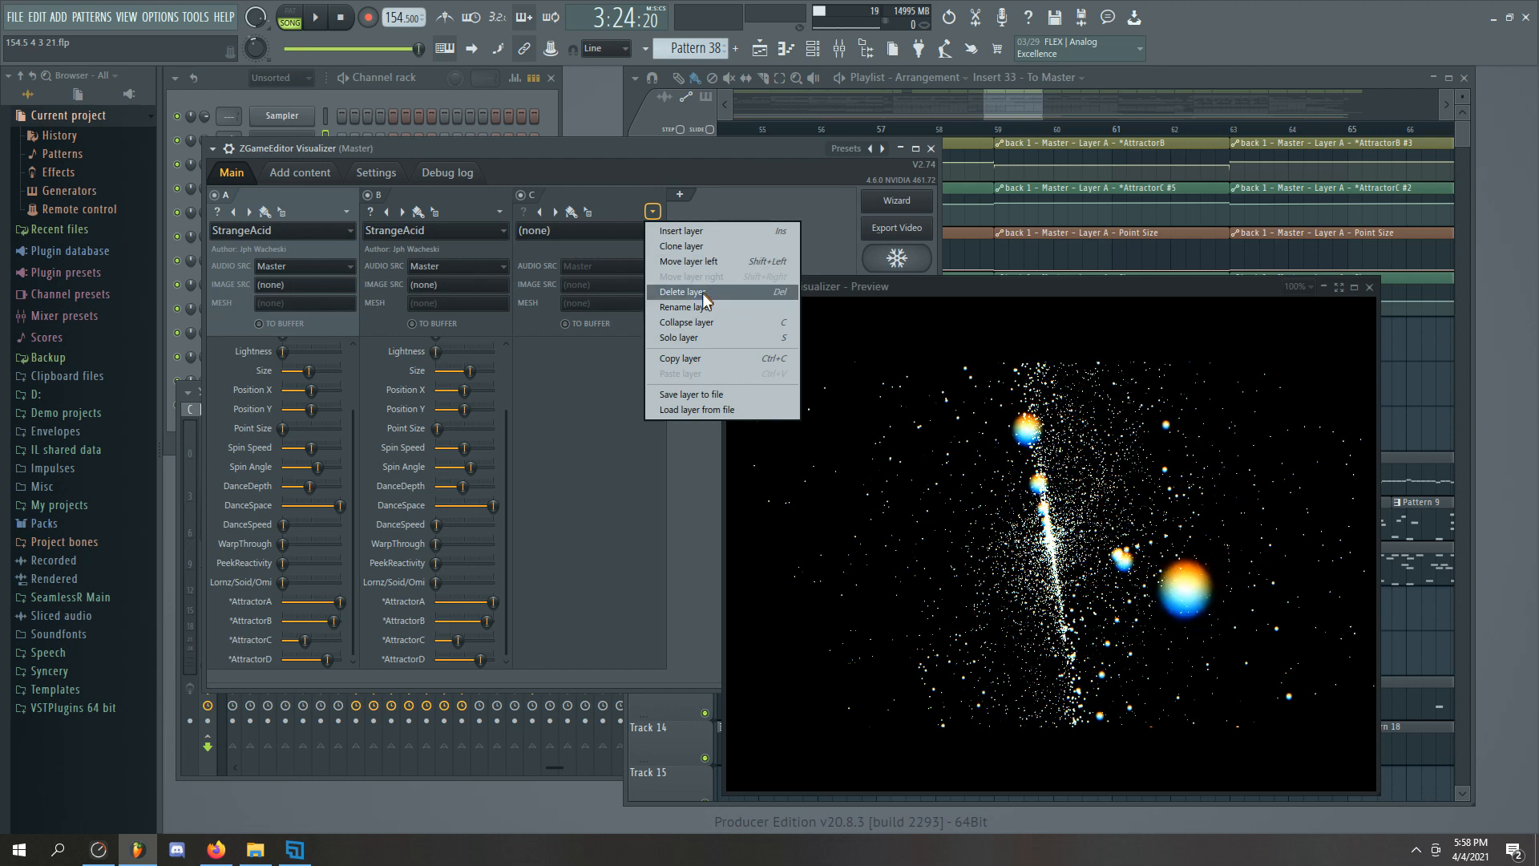
left_click(686, 307)
left_click(578, 299)
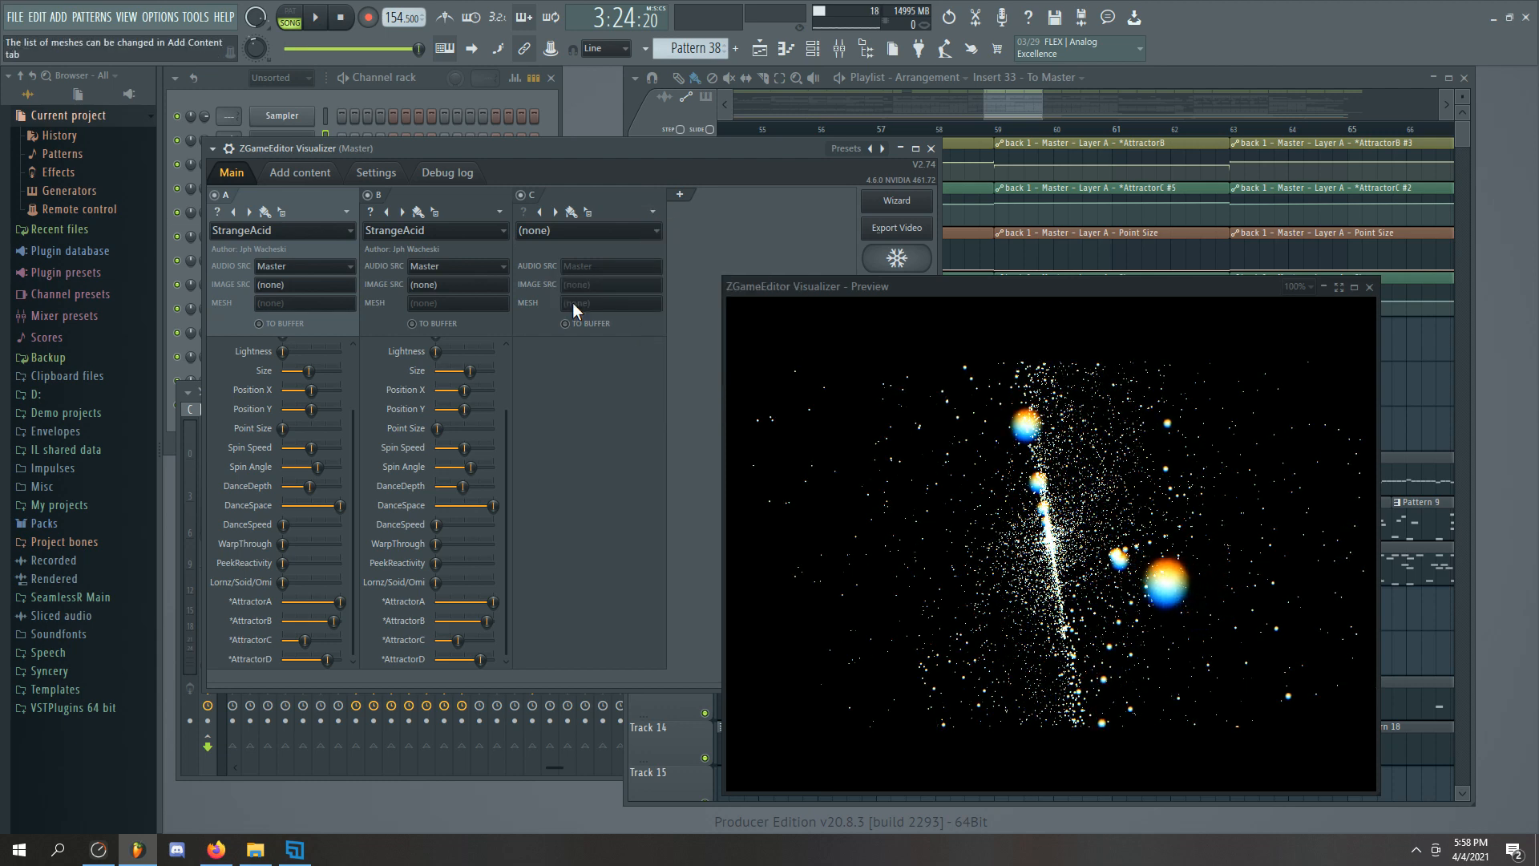
left_click(652, 212)
left_click(710, 292)
key("Return")
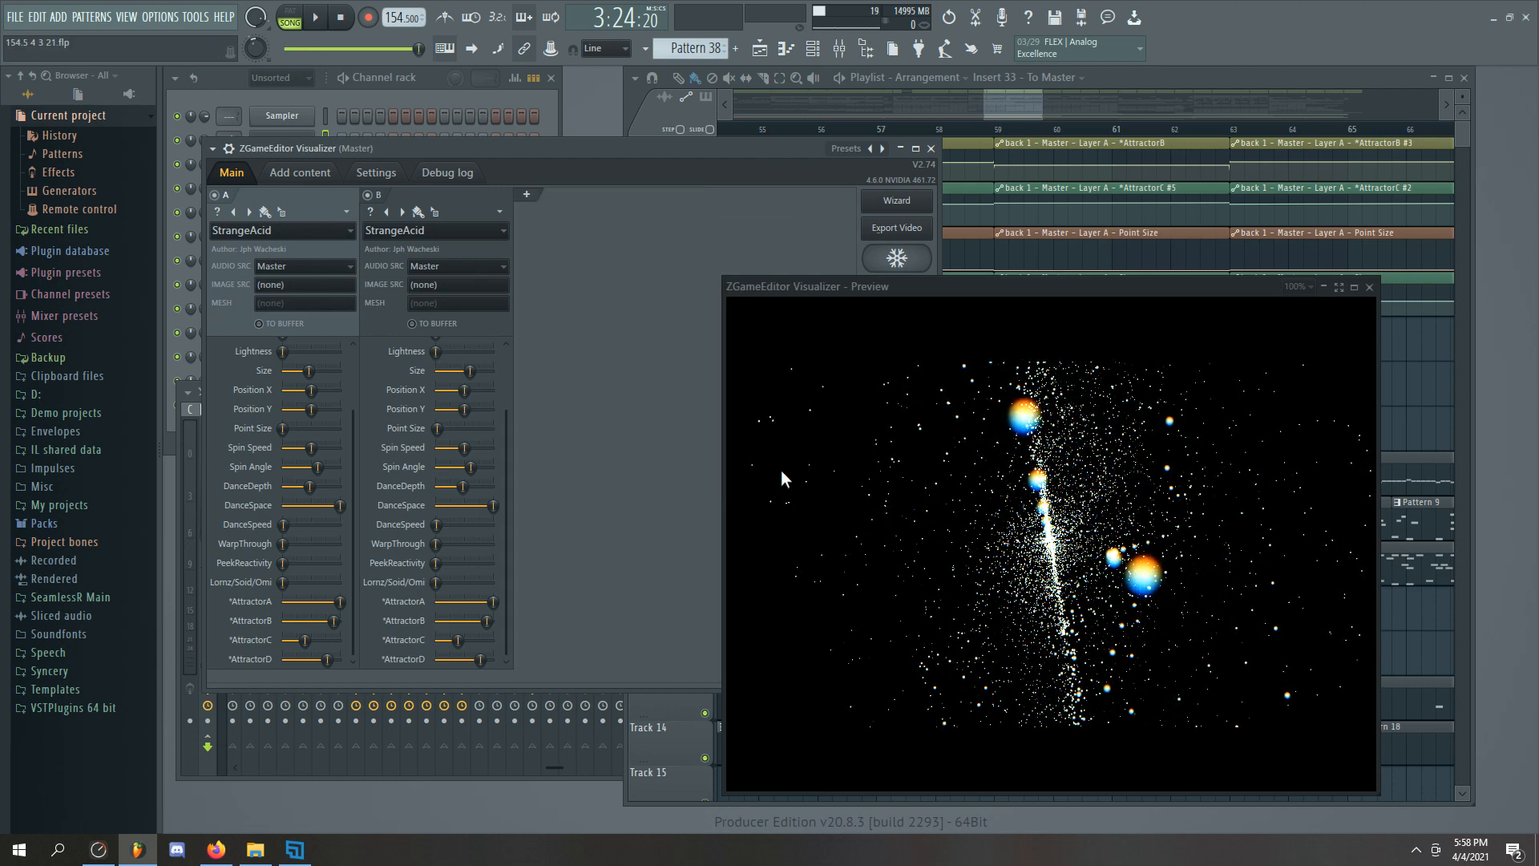
Send layer B to the buffer and add a layer C with the BufferBlender effect
left_click(454, 325)
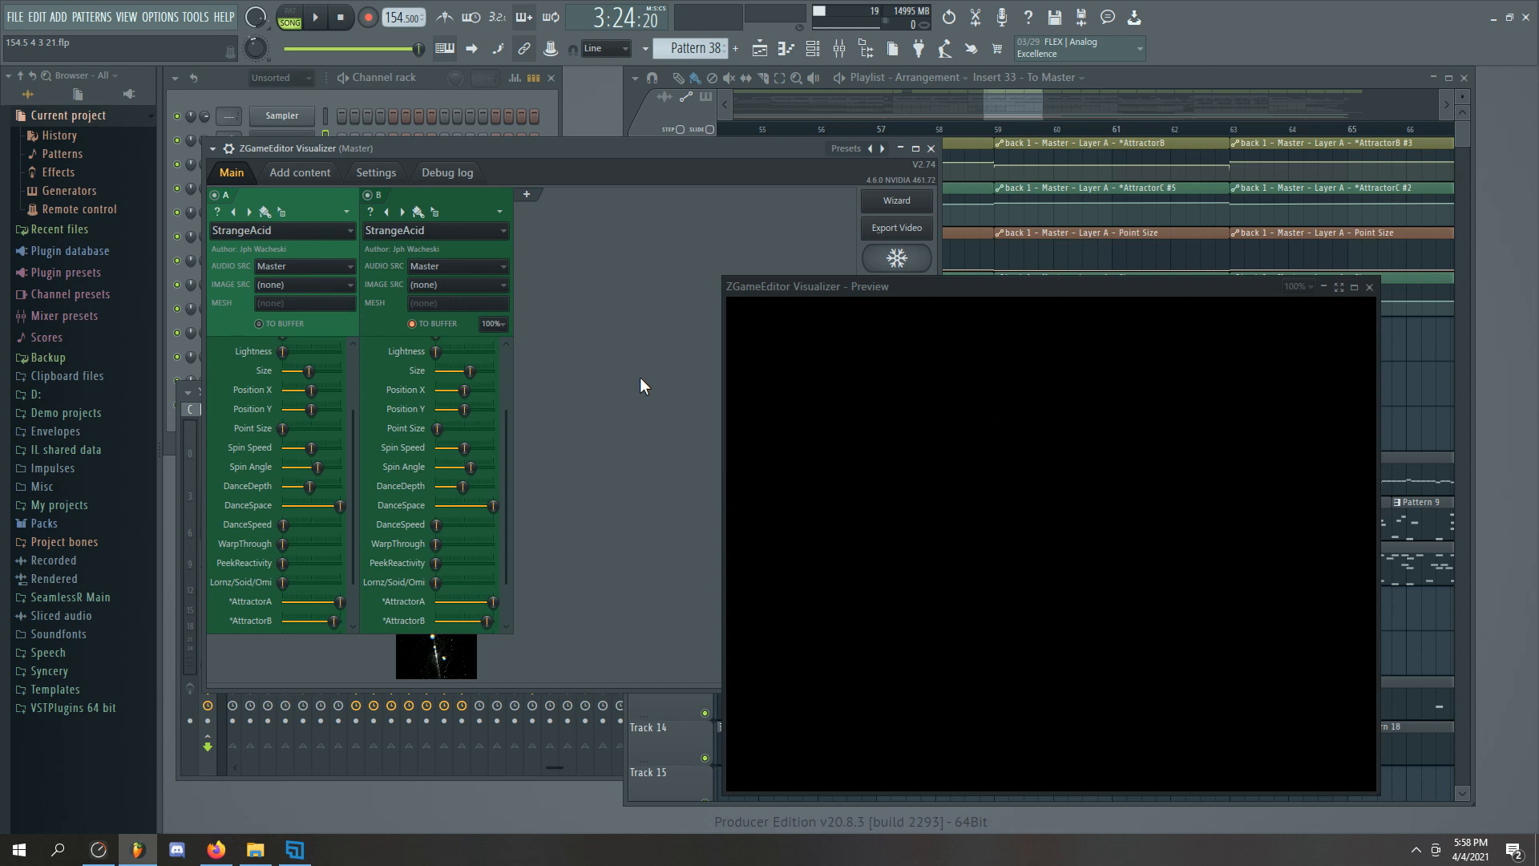
left_click(526, 195)
left_click(553, 230)
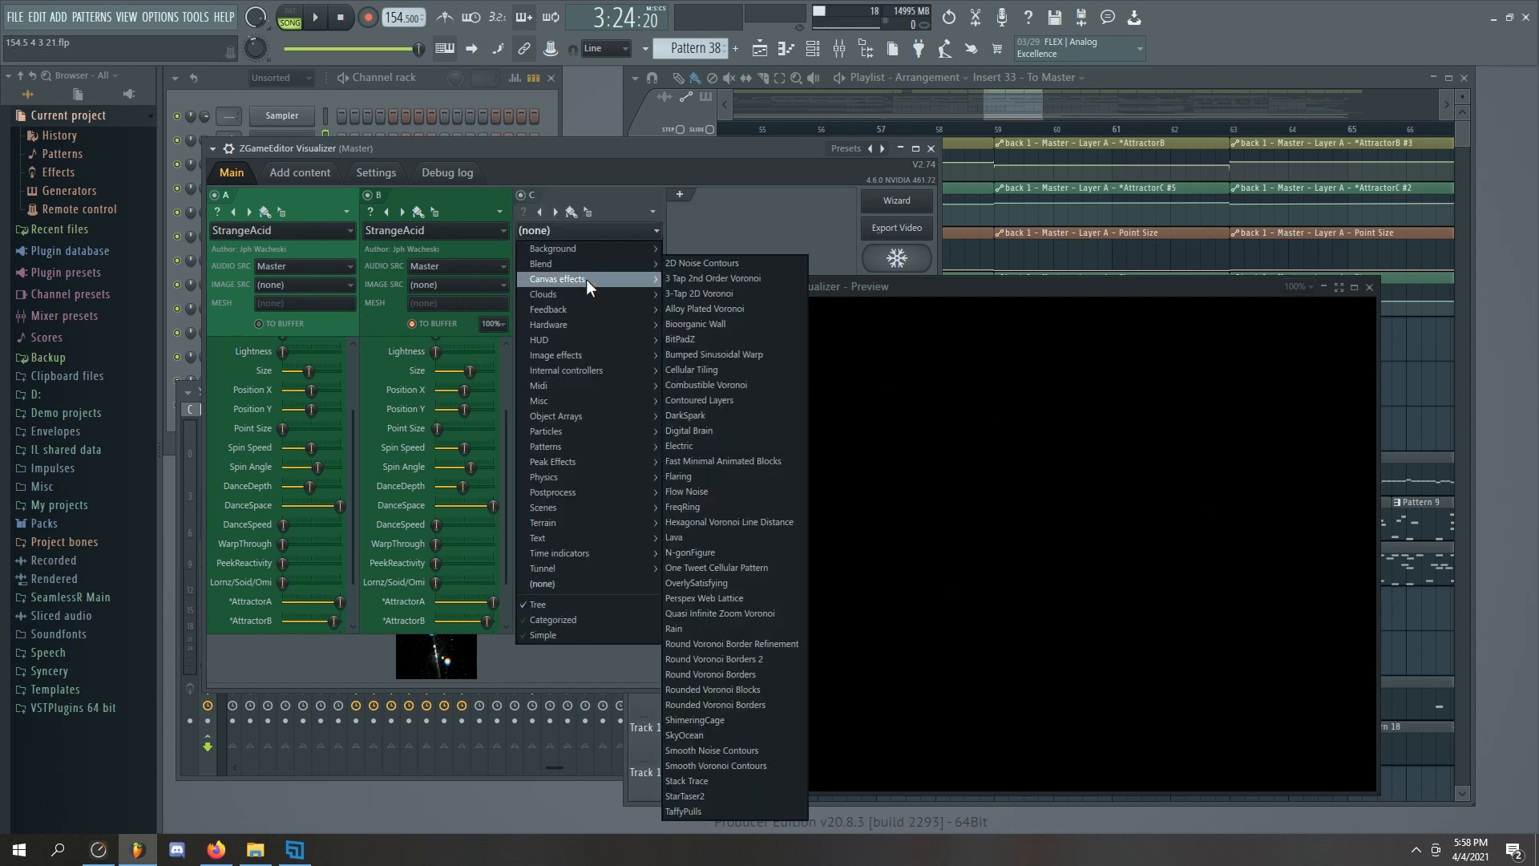
mouse_move(595, 267)
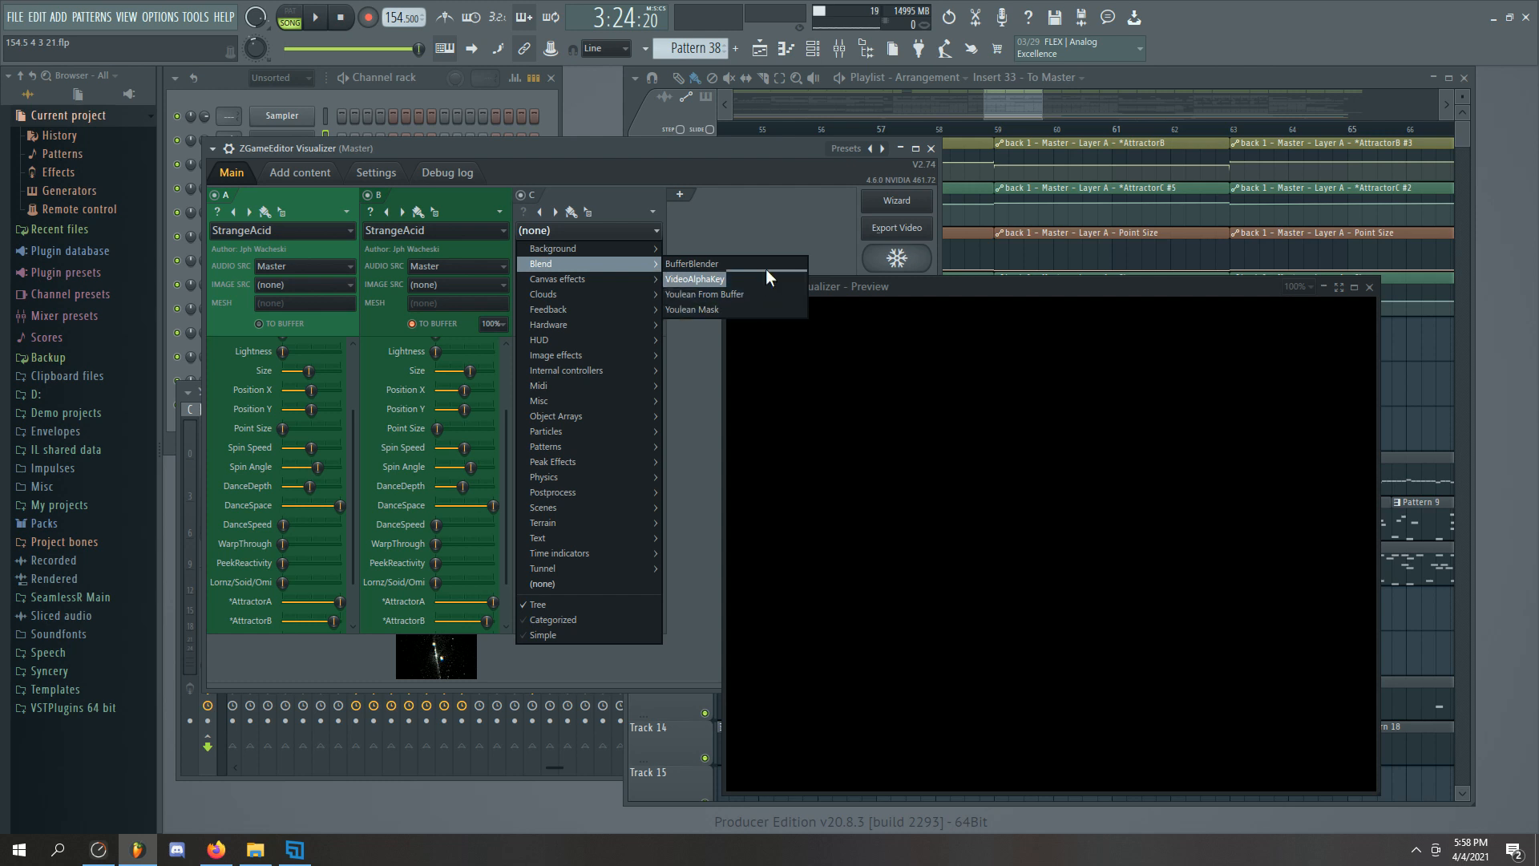
left_click(725, 264)
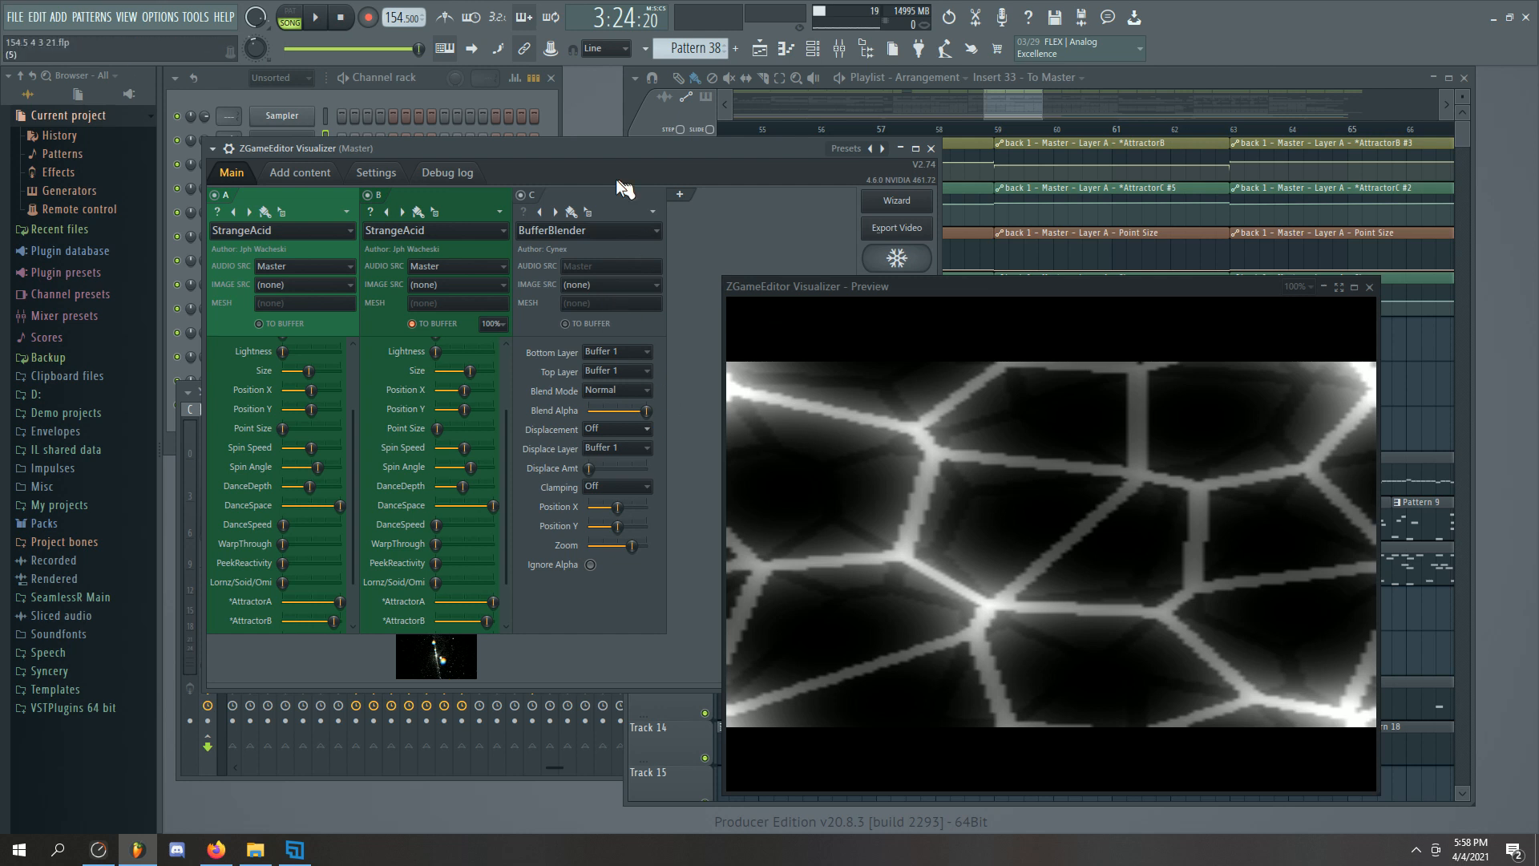
Replace layer C's effect with Youlean From Buffer and set its image source to Output from layer B
left_click(630, 234)
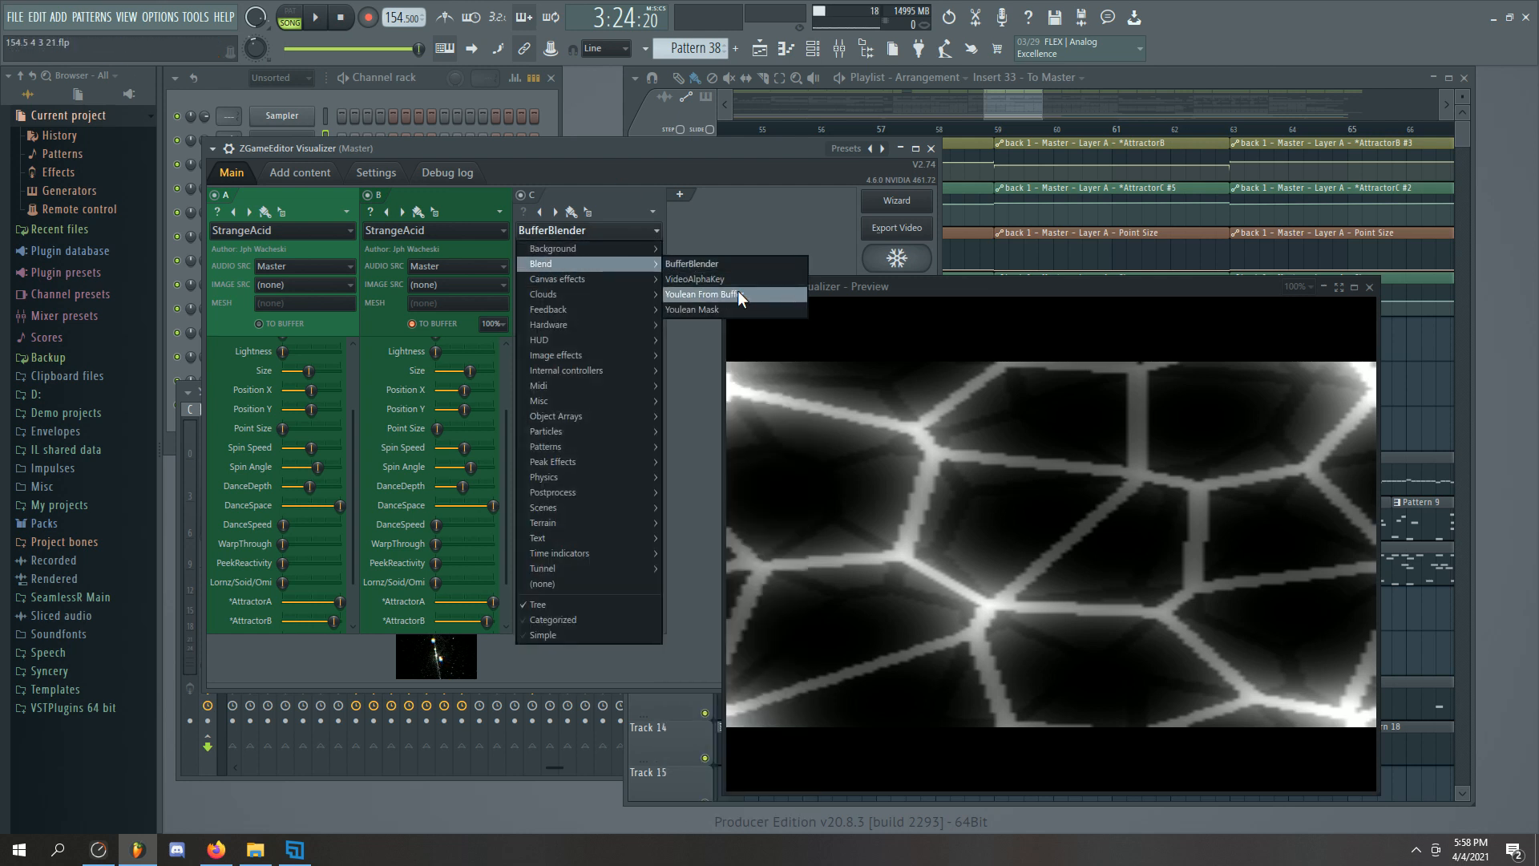
left_click(737, 294)
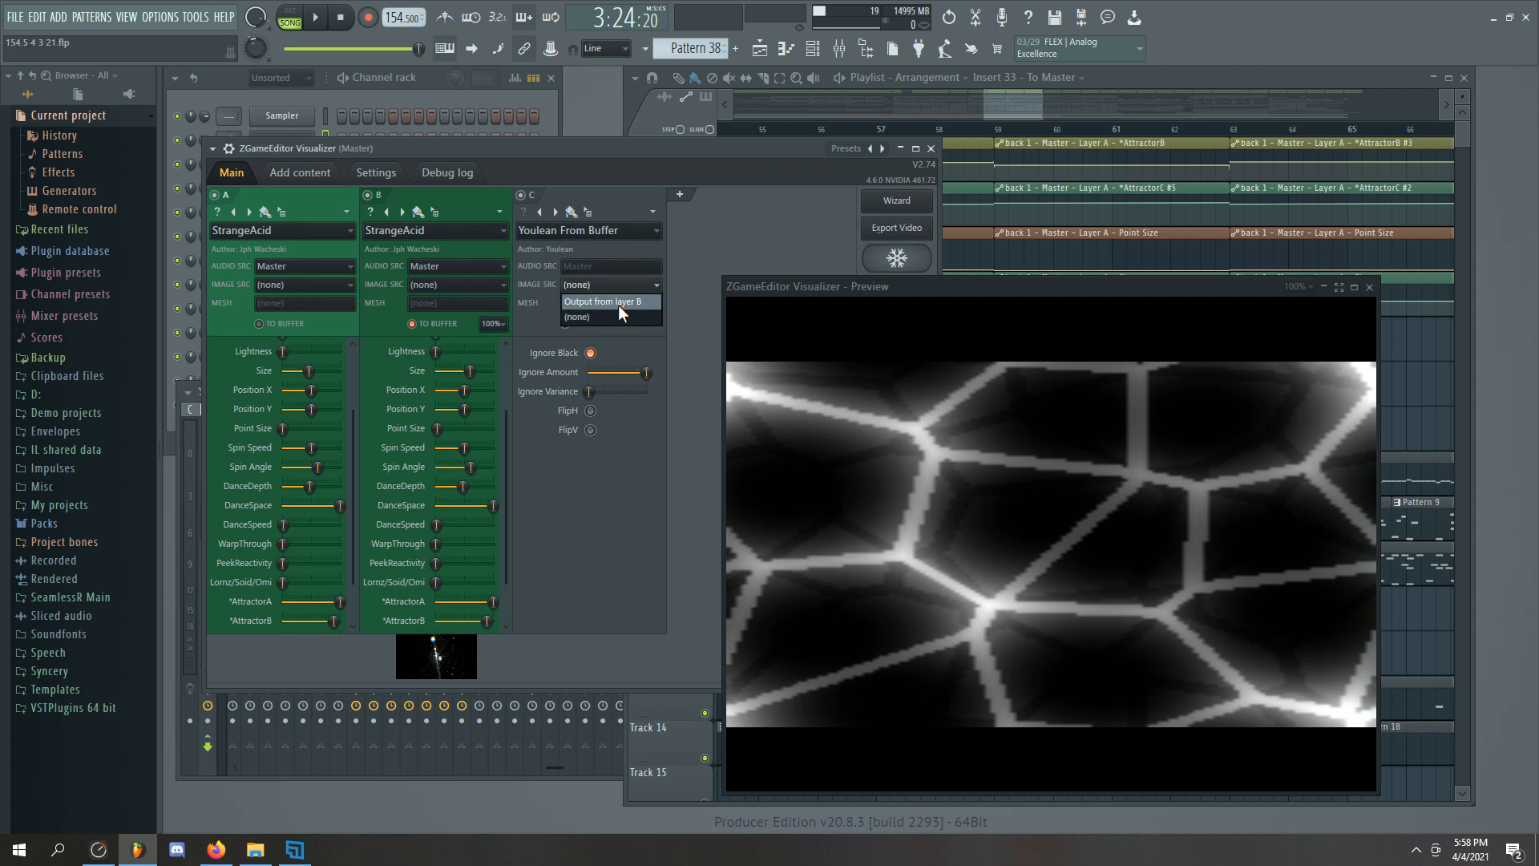
left_click(618, 305)
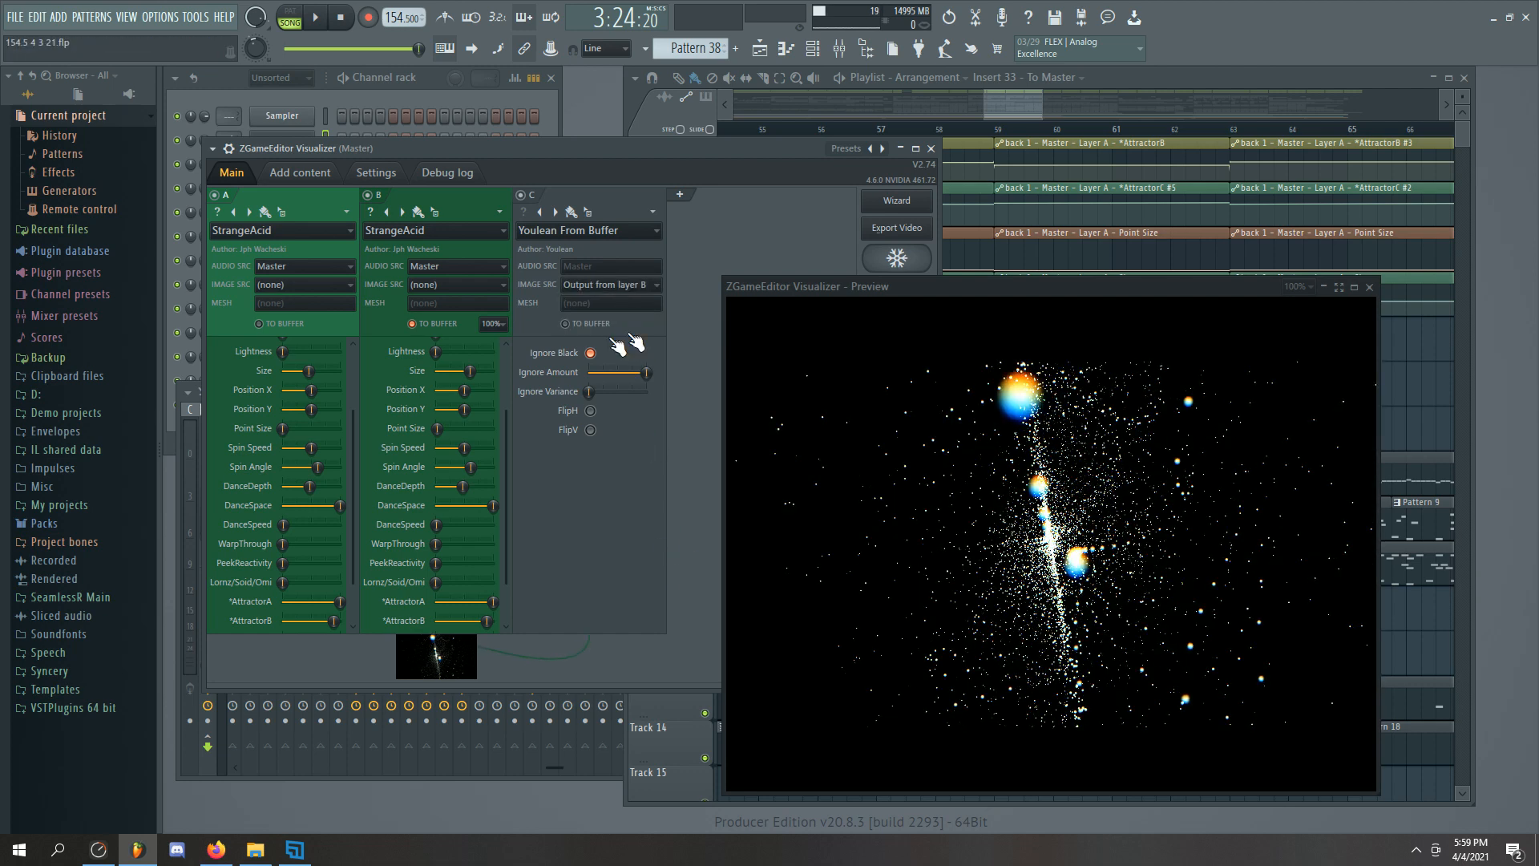
Compare layer C with Ignore Black on and off, and leave it turned off
left_click(592, 355)
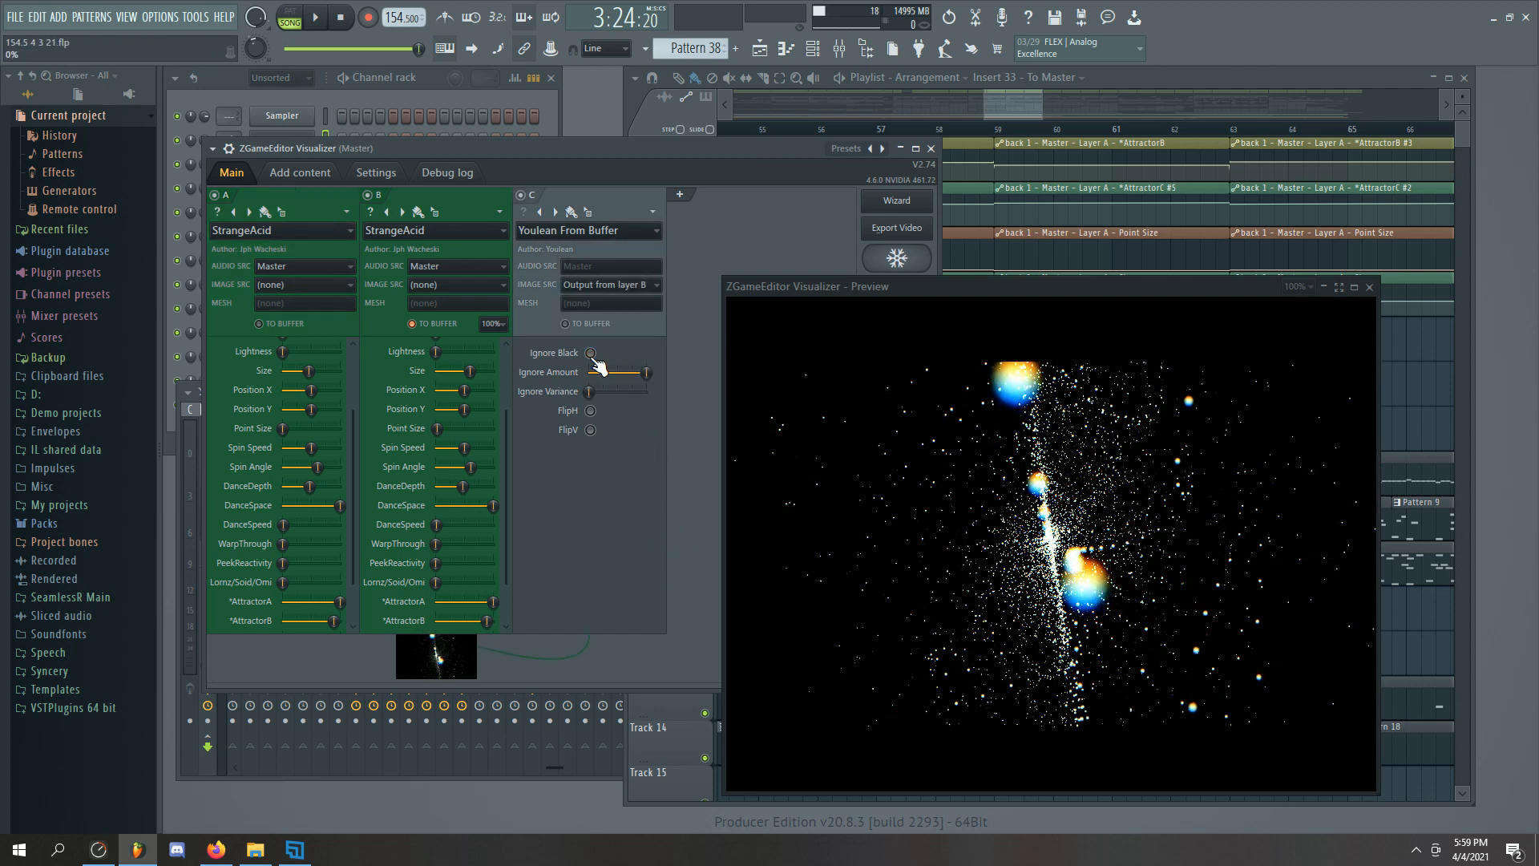
left_click(591, 355)
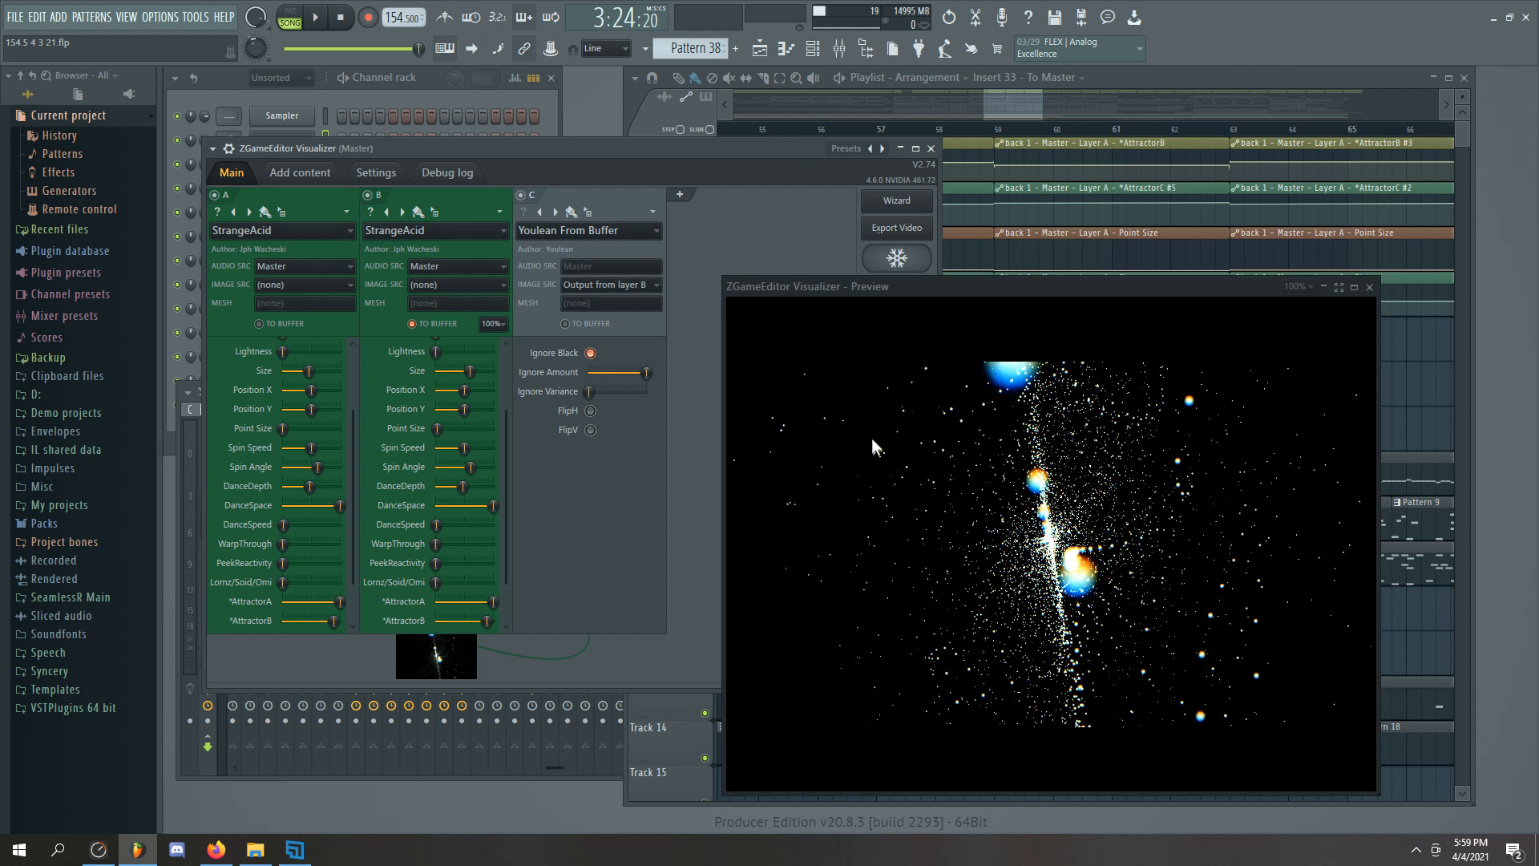
left_click(591, 354)
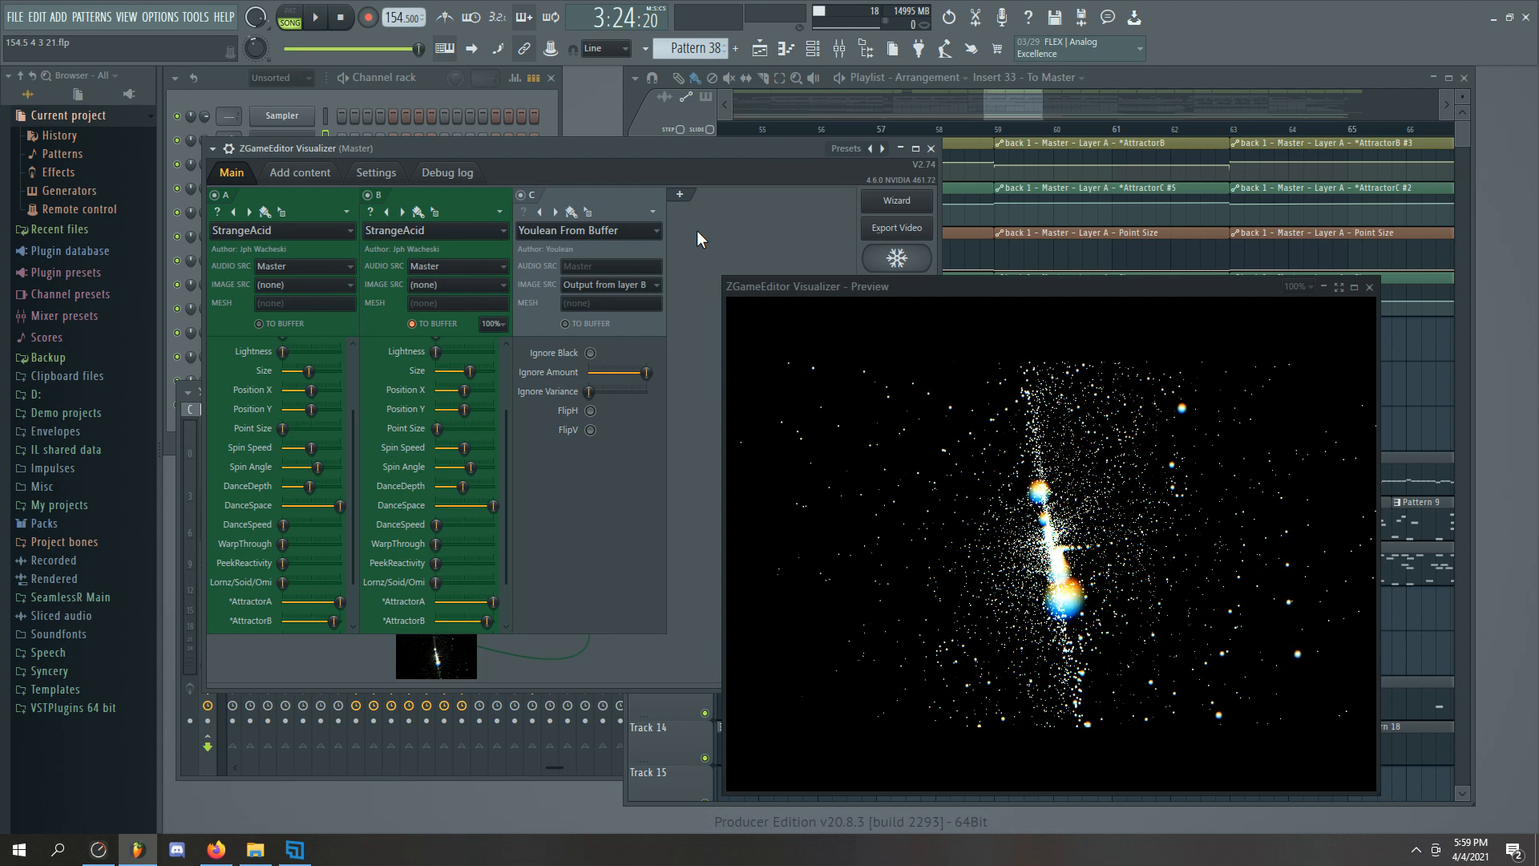
Add a layer D with the FrameBlur postprocess effect, moving the preview window away from the new layer
left_click(678, 196)
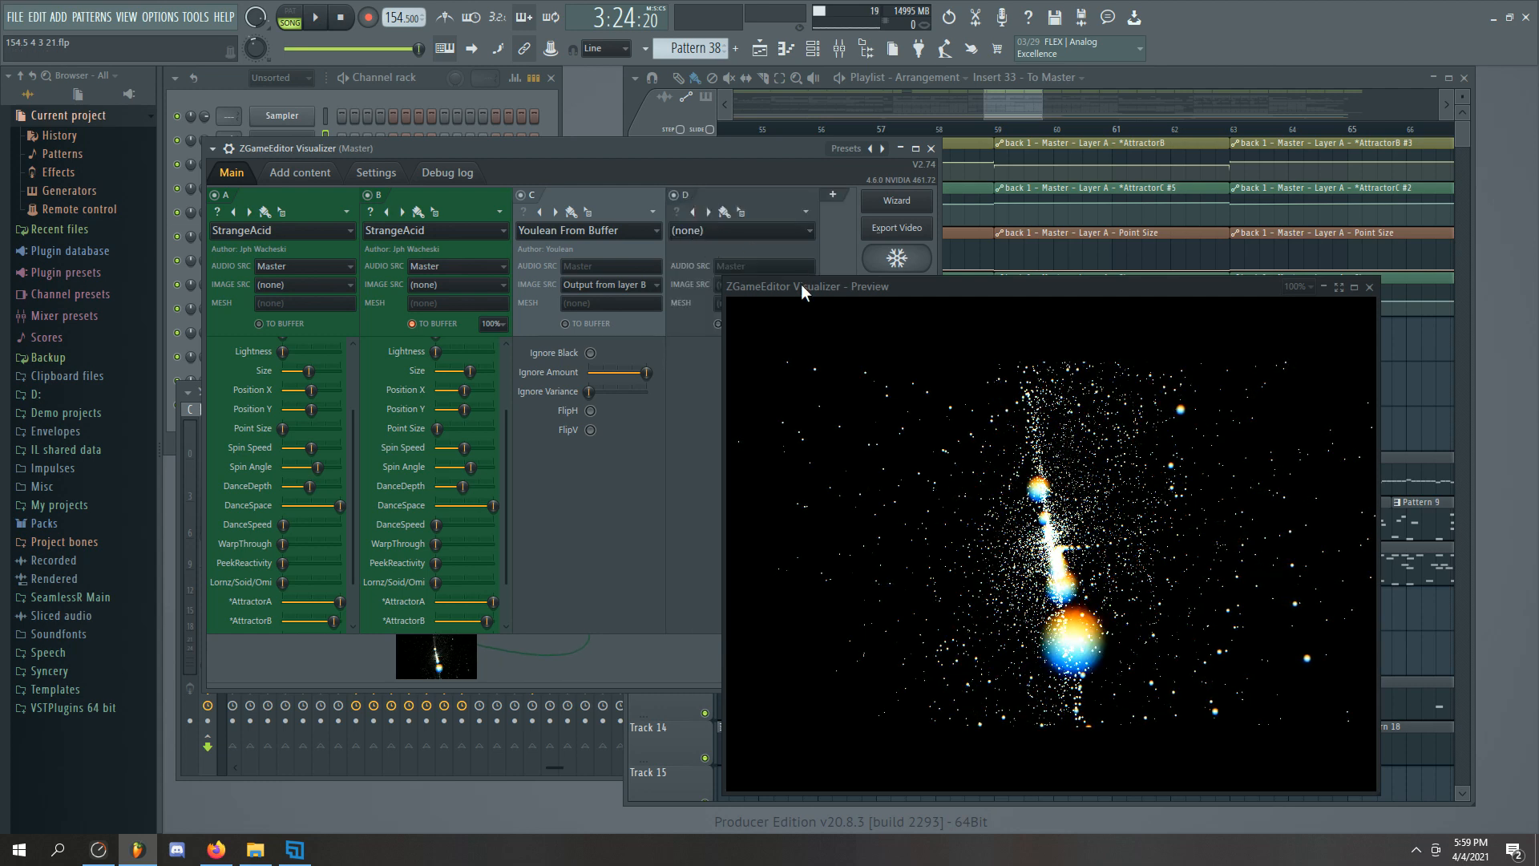
left_click_drag(801, 291, 985, 287)
left_click(738, 231)
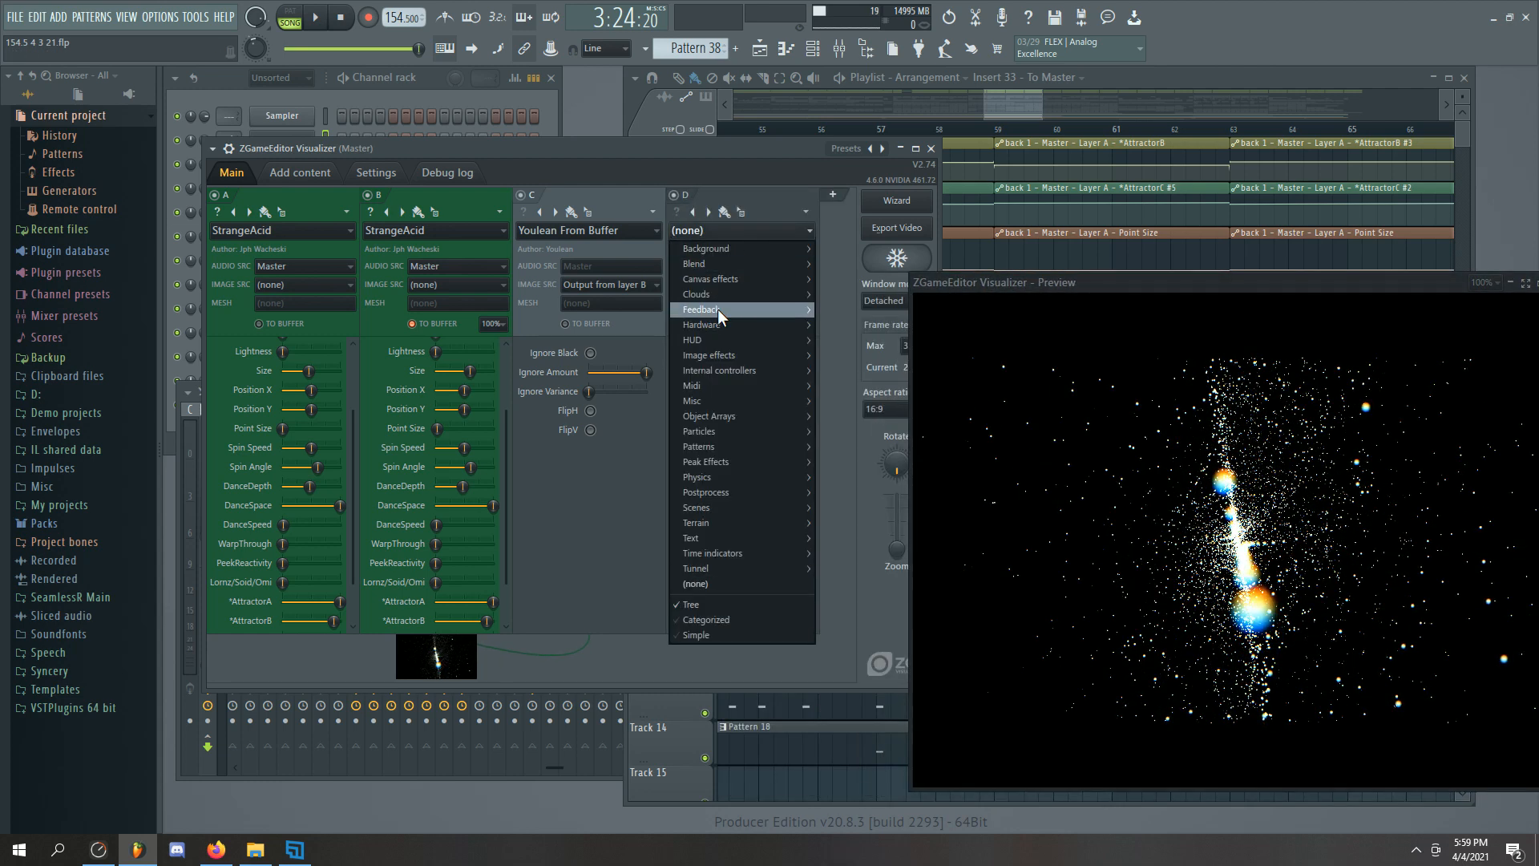
mouse_move(718, 309)
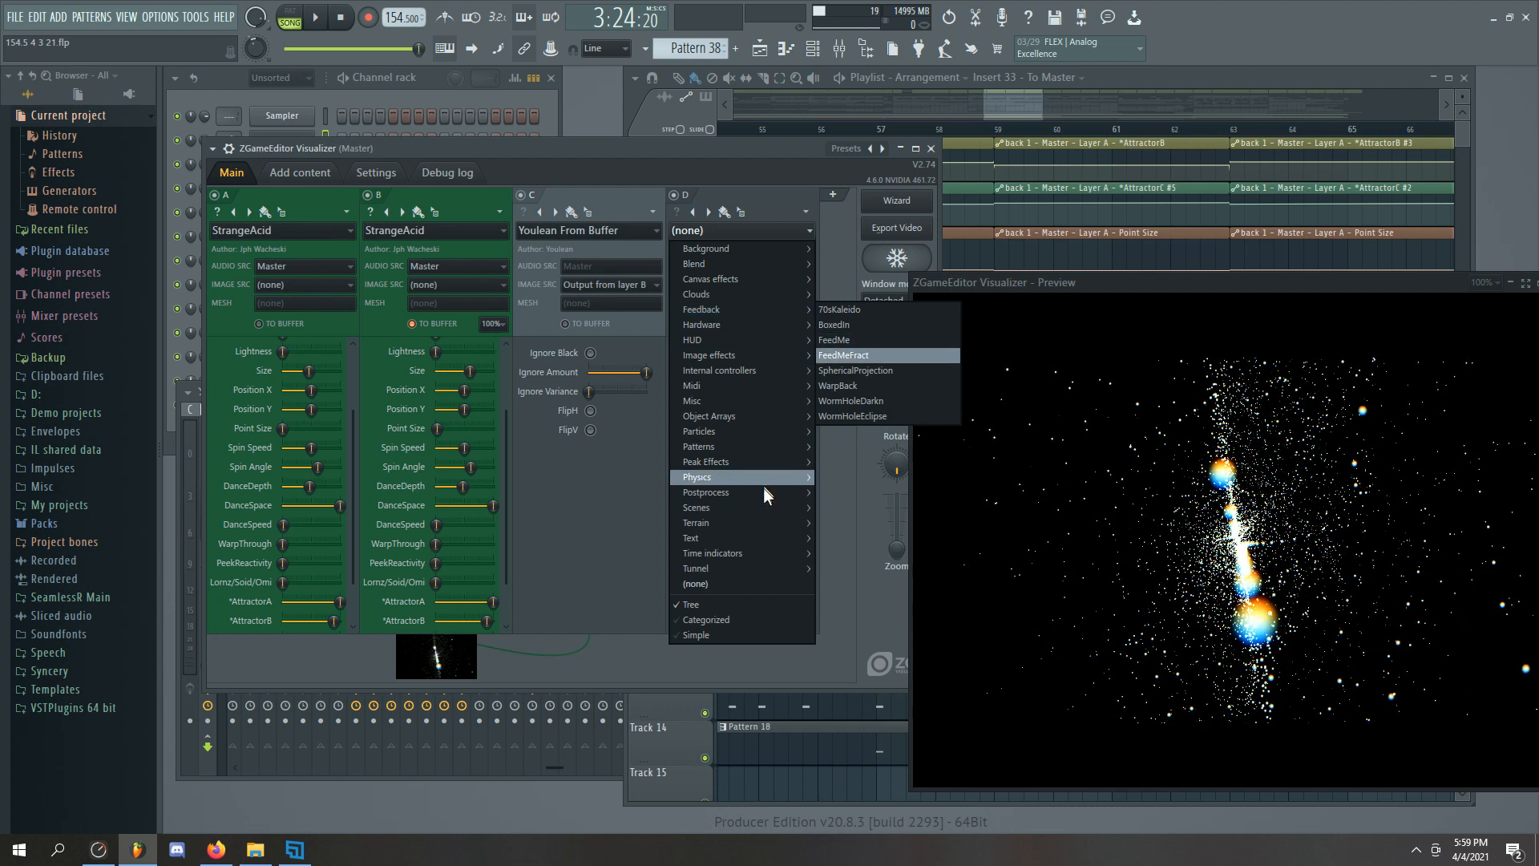
mouse_move(762, 492)
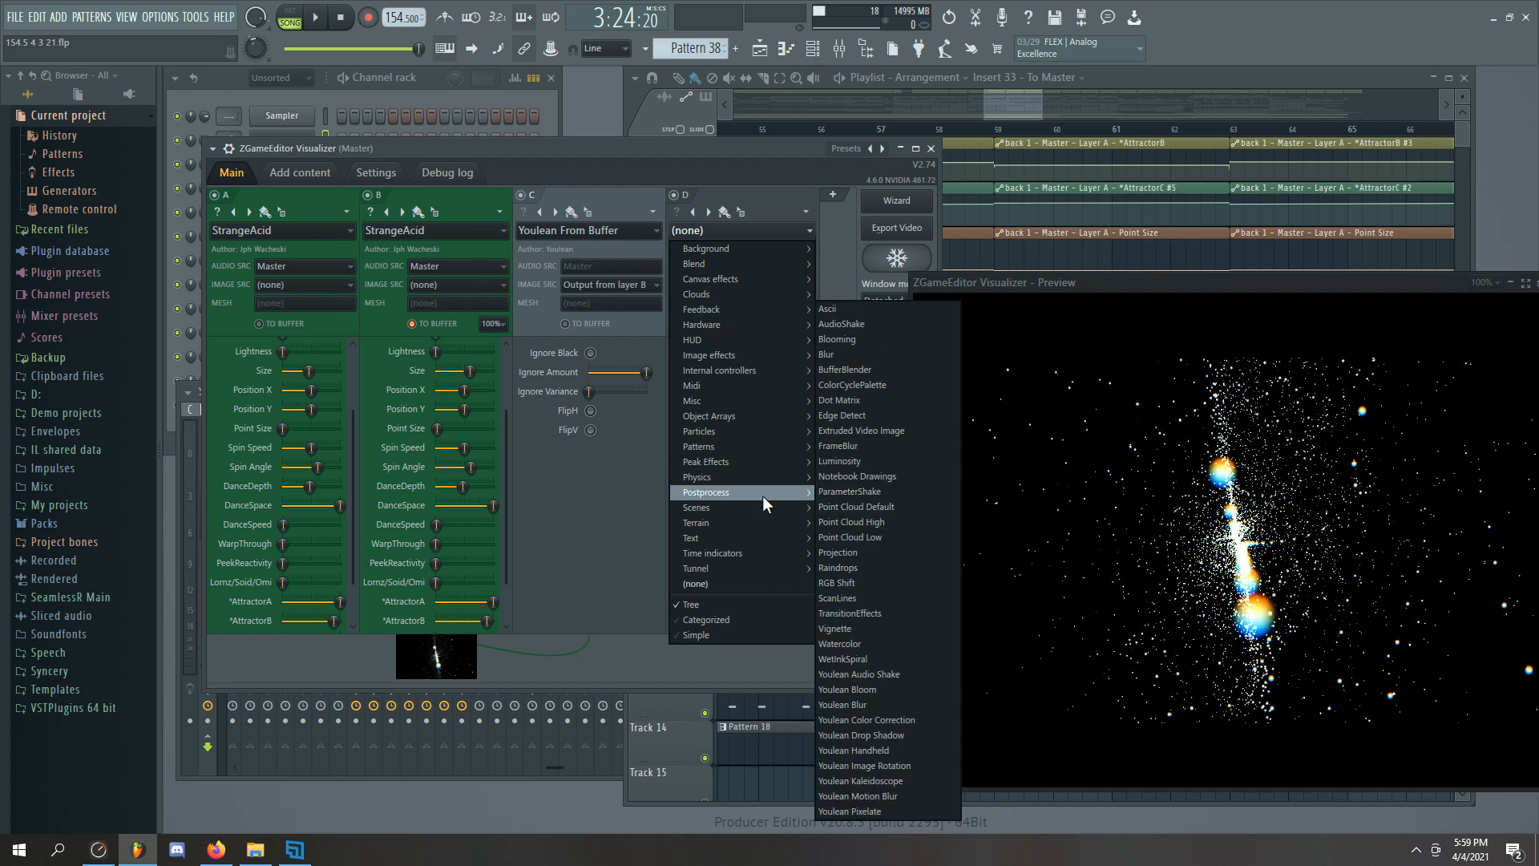
left_click(873, 445)
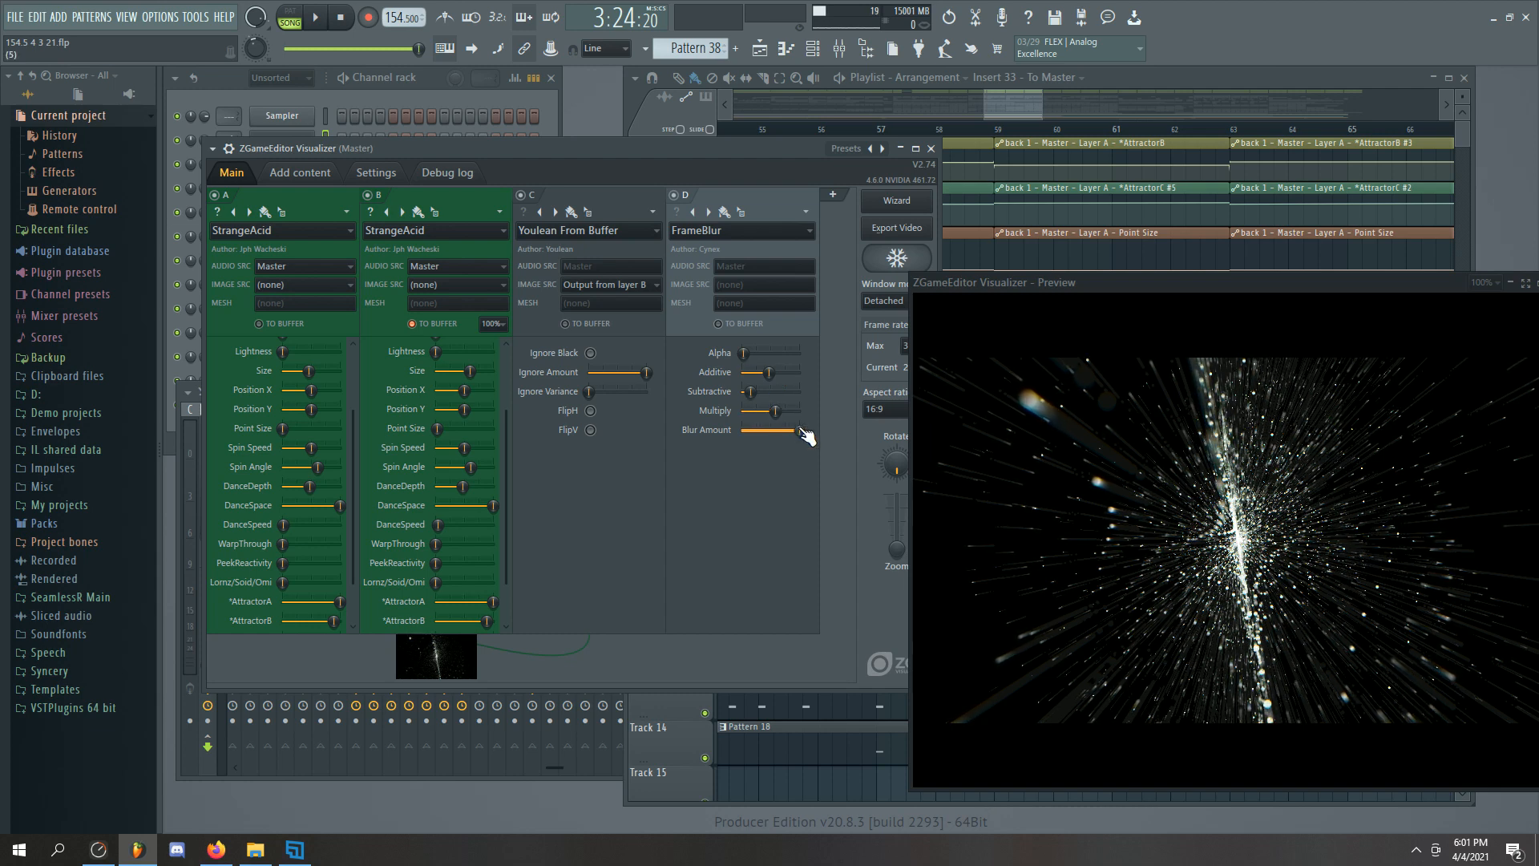
Tune layer D's FrameBlur with Alpha about 8%, Additive about half, Subtractive near zero and Blur Amount at maximum
left_click_drag(799, 430, 795, 430)
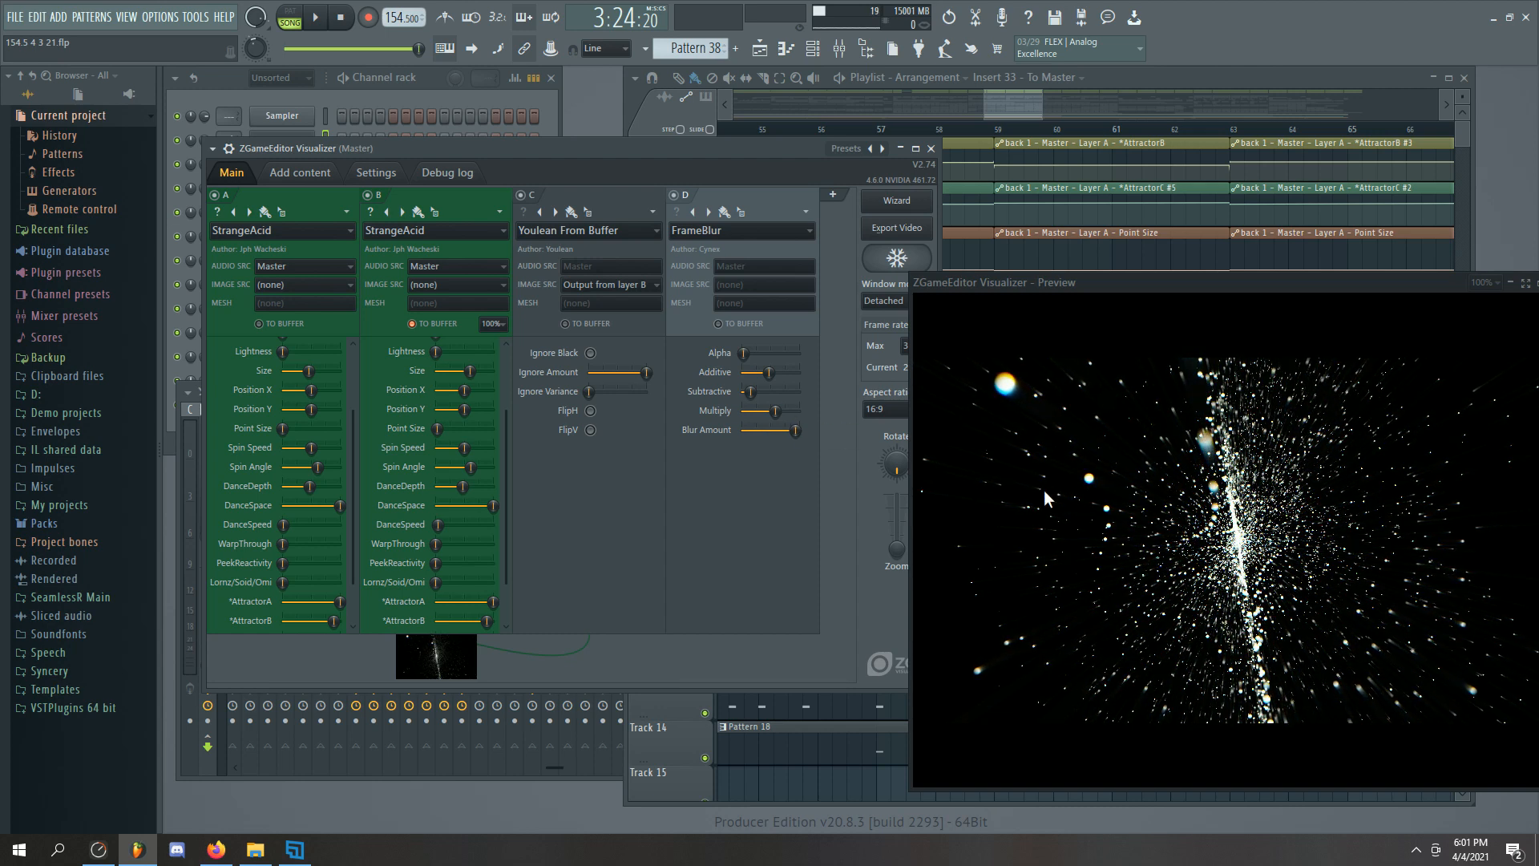
left_click_drag(743, 352, 796, 373)
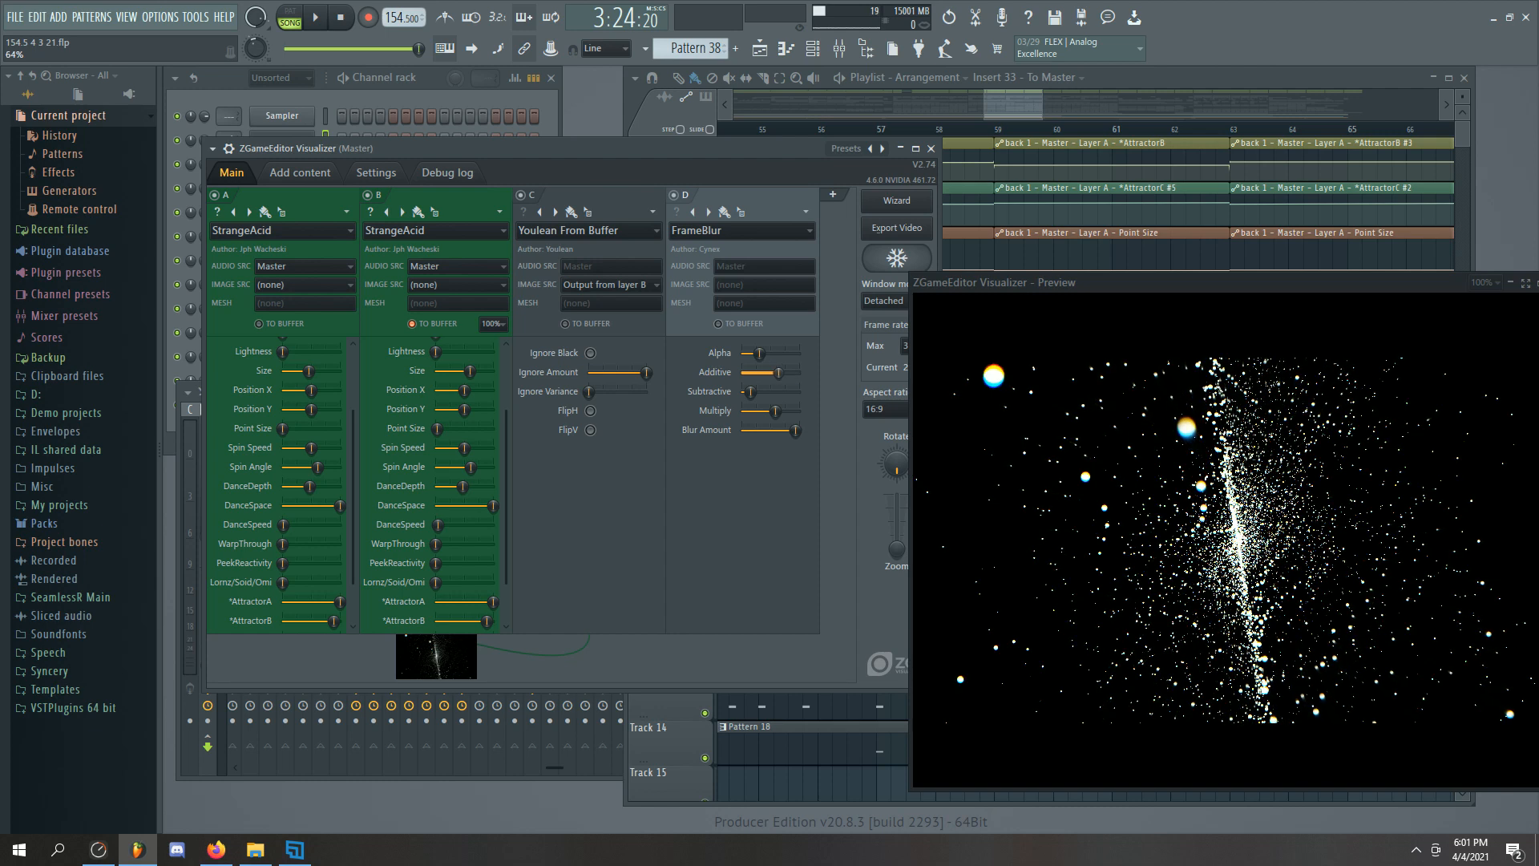
left_click_drag(796, 372, 799, 431)
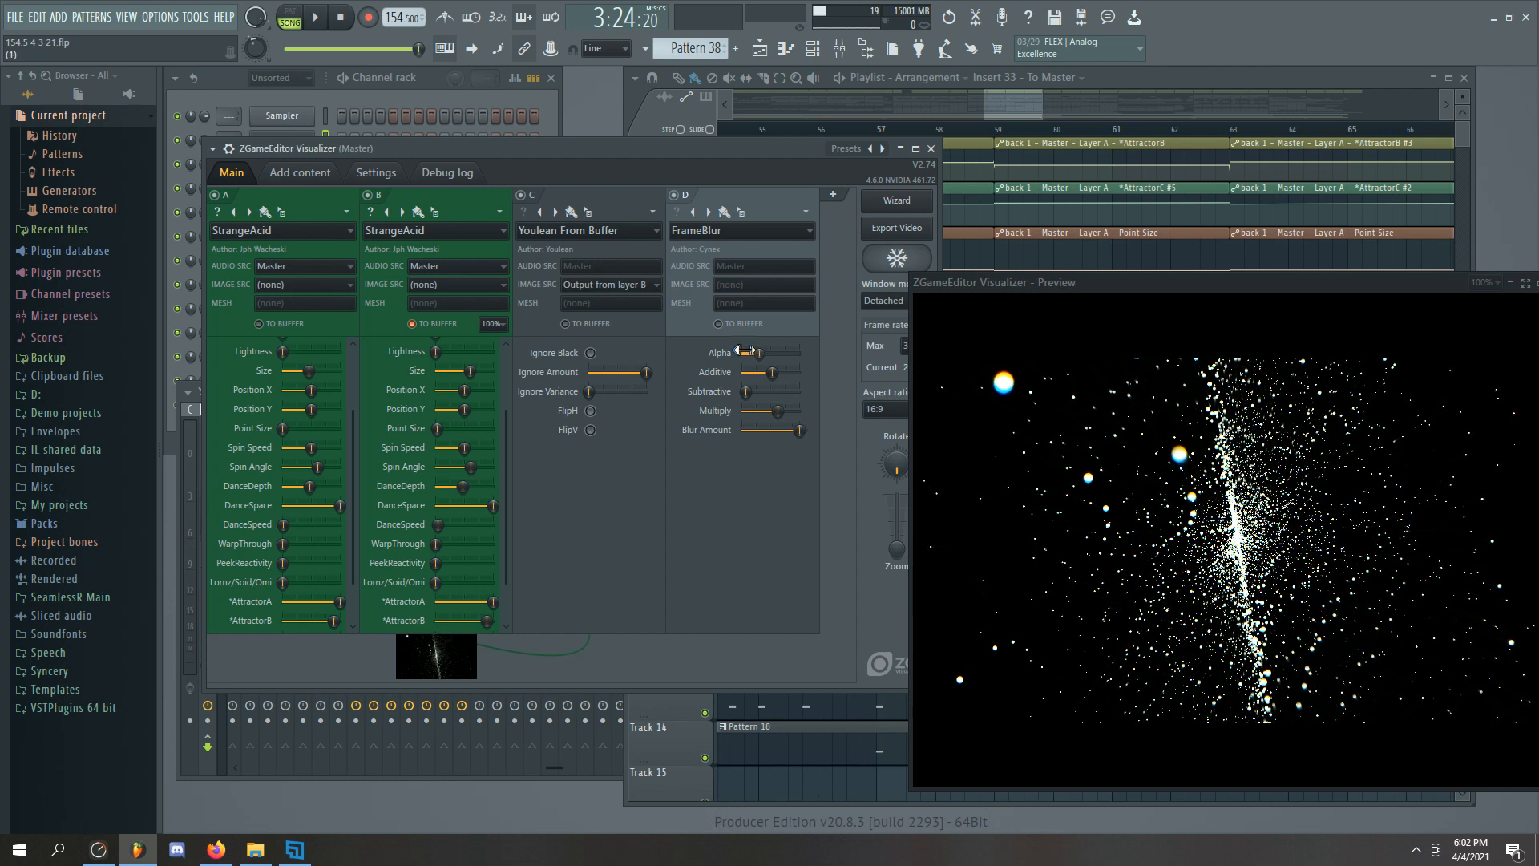
left_click_drag(759, 353, 755, 353)
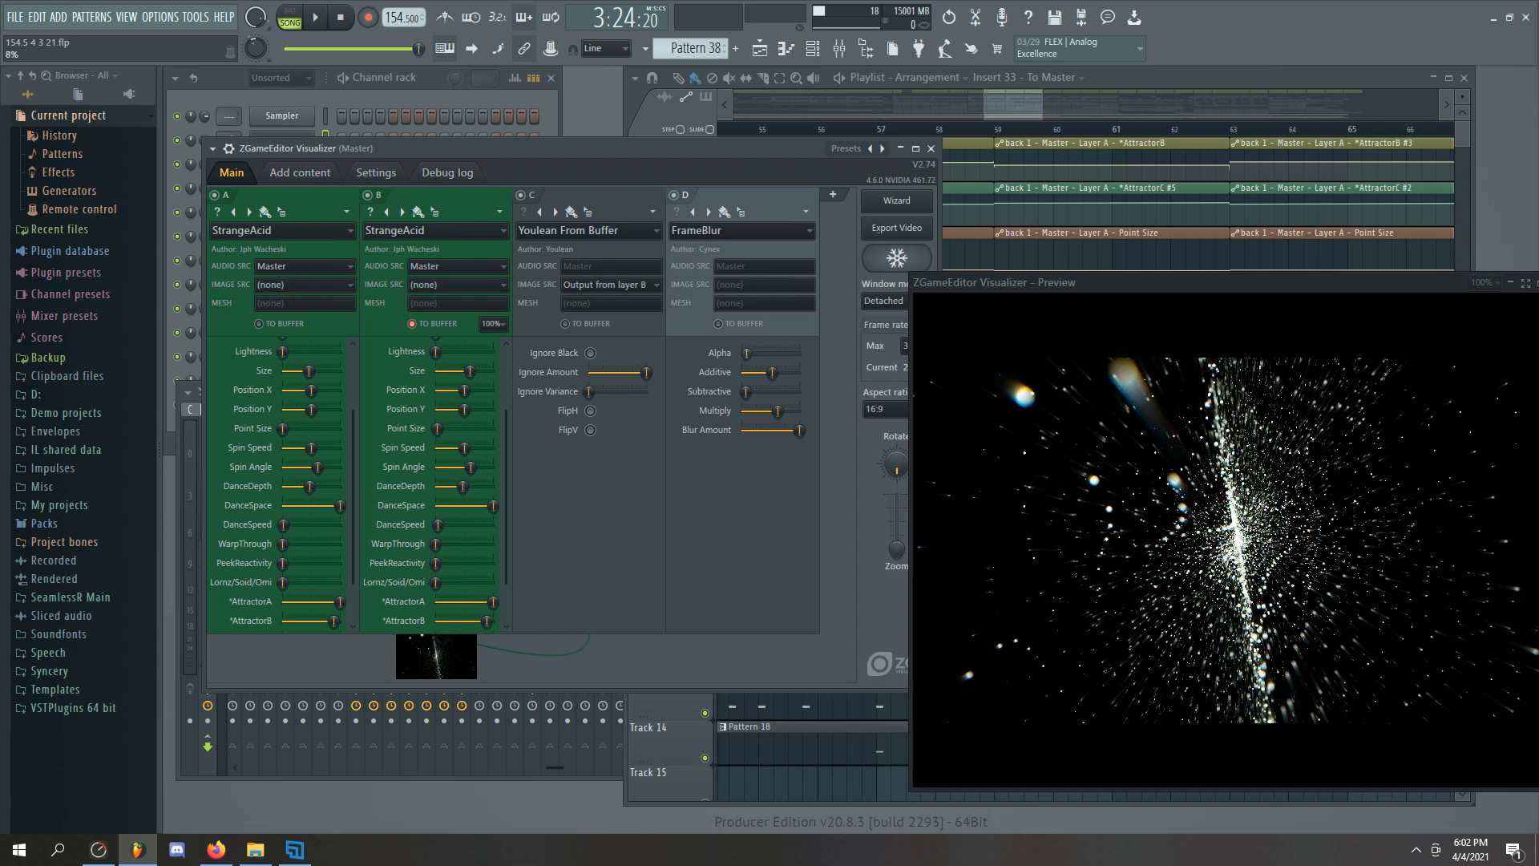
key("space")
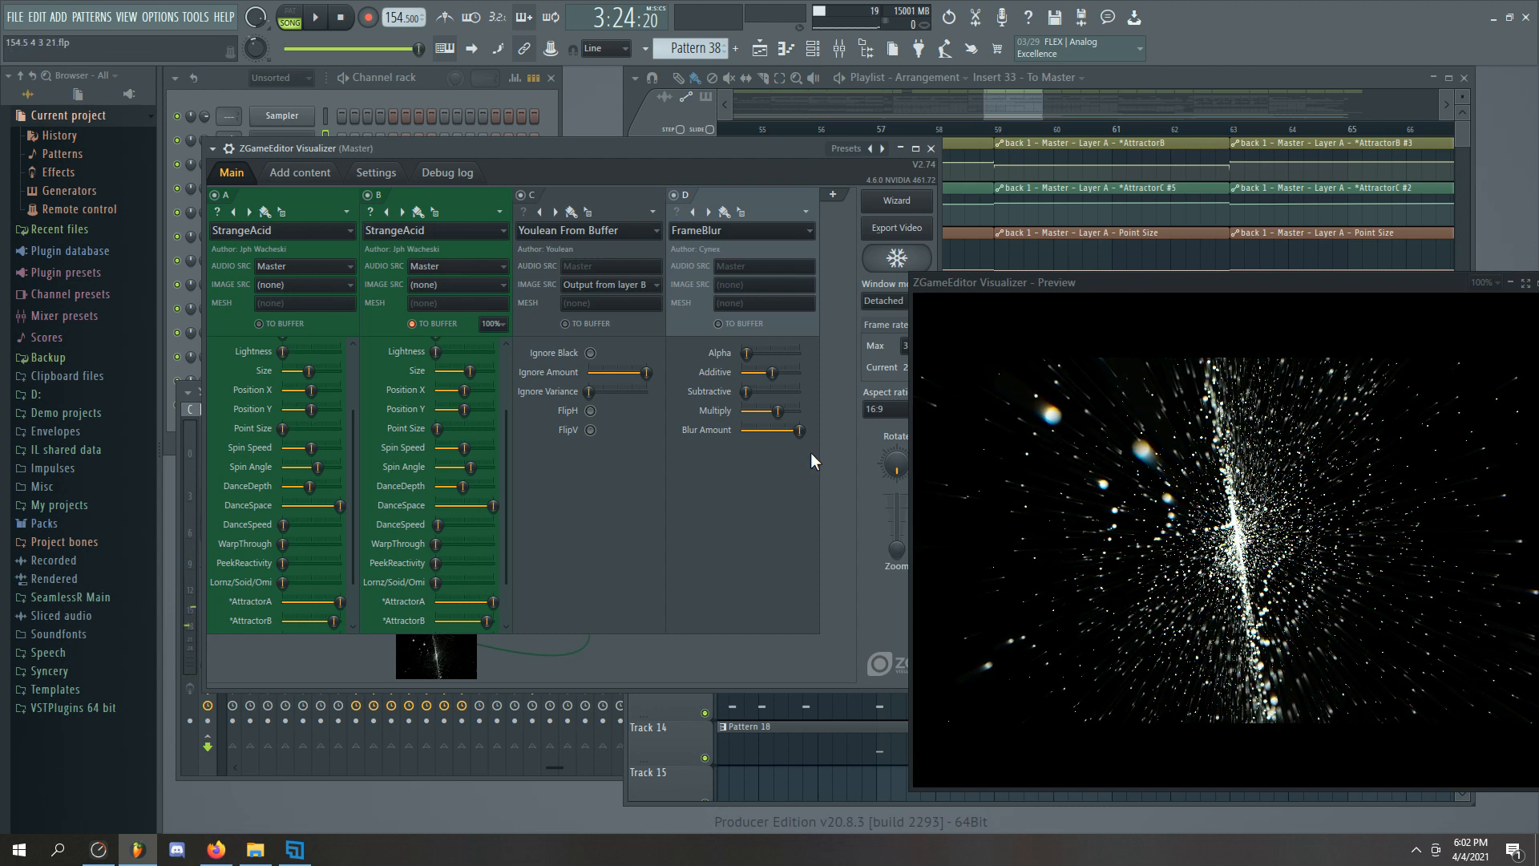
Send the FrameBlur layer D to the buffer and add a layer E with the BufferBlender effect
left_click(743, 324)
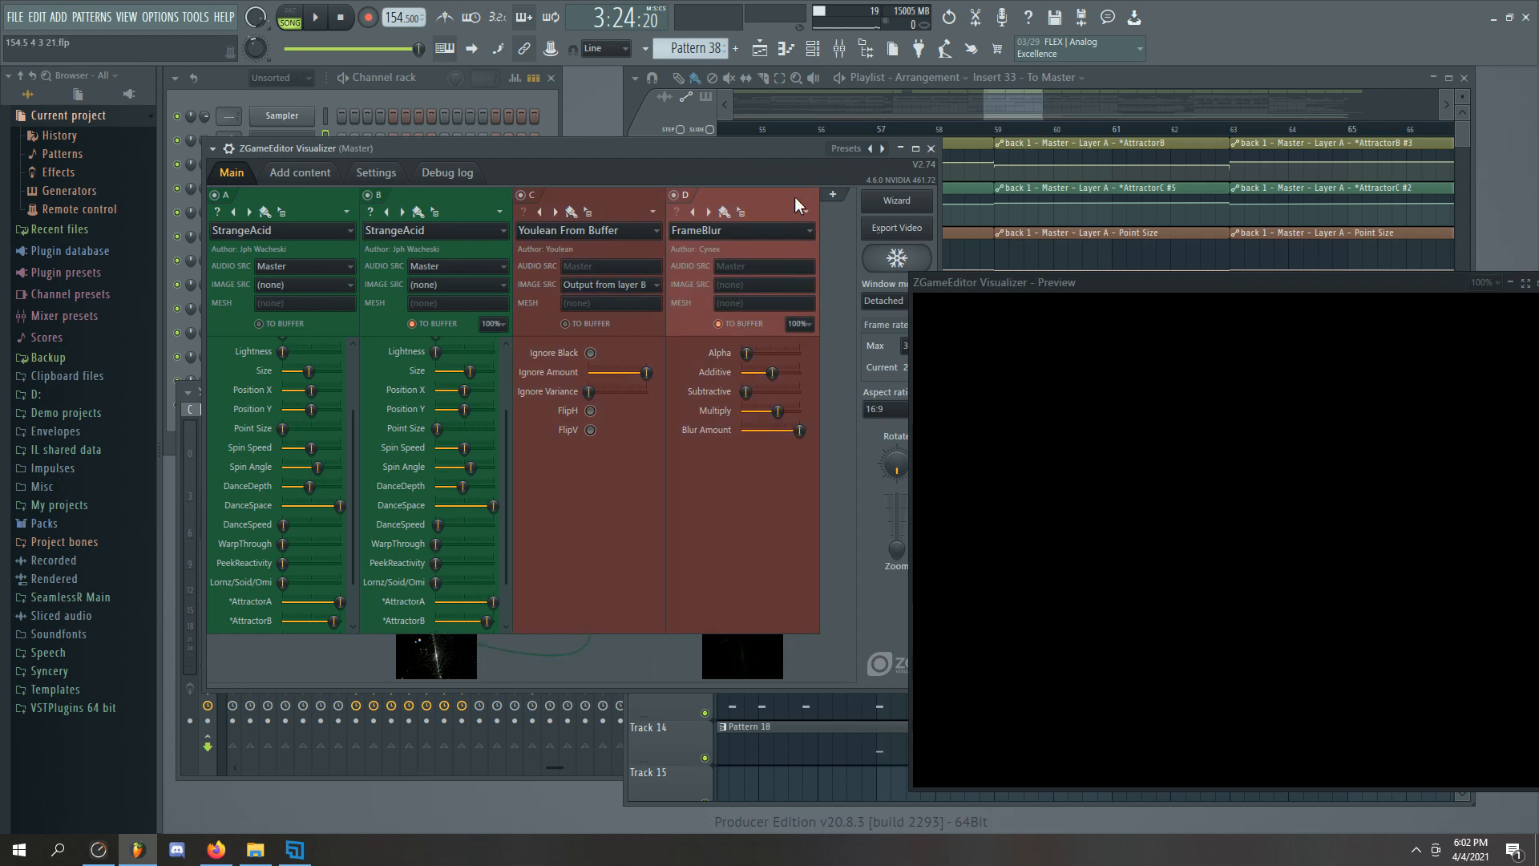
left_click(834, 196)
left_click(812, 230)
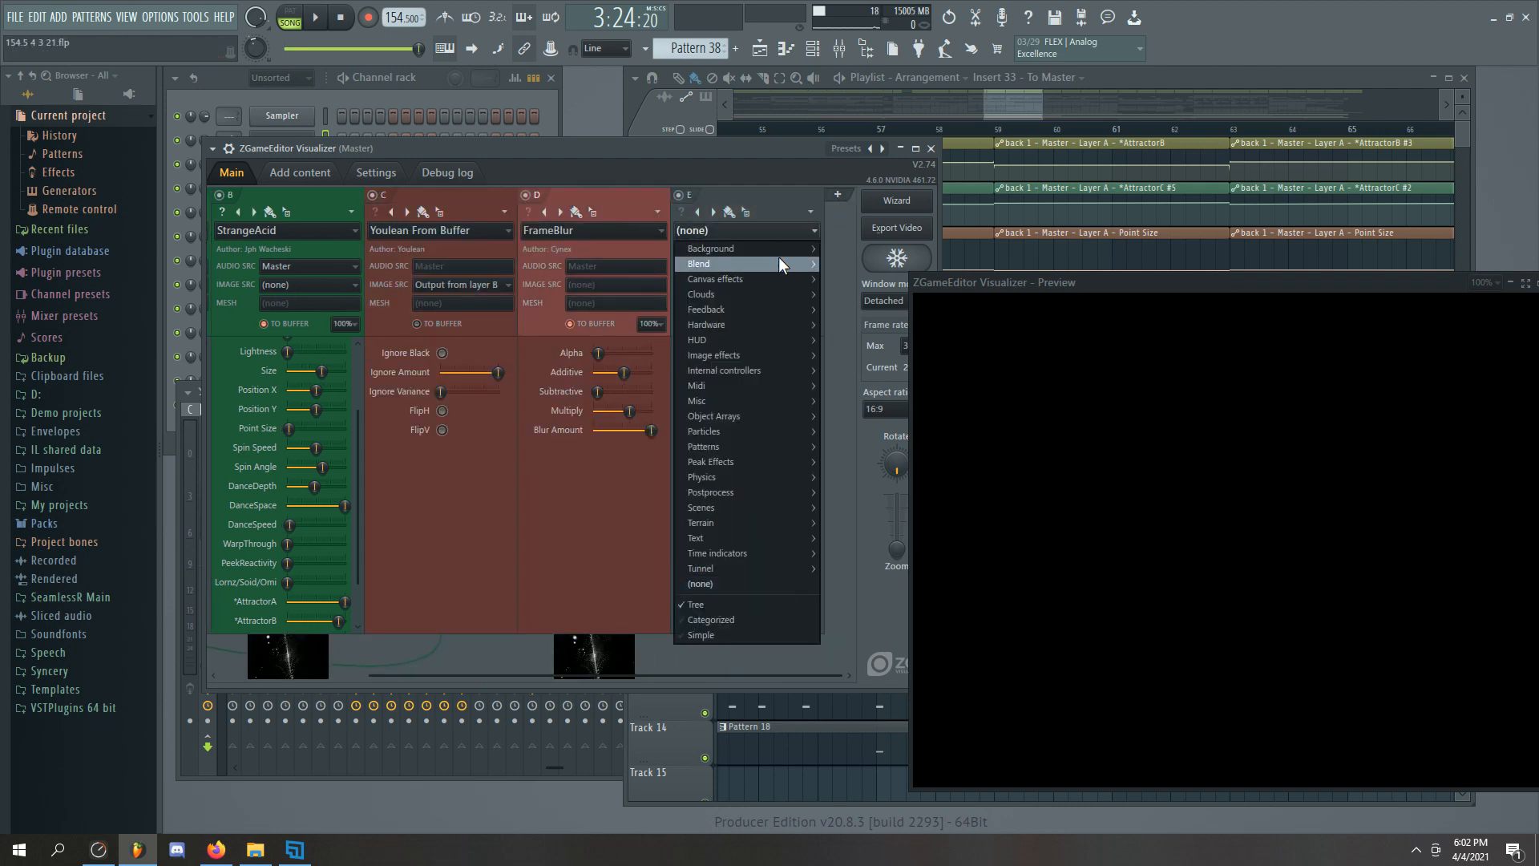
left_click(836, 264)
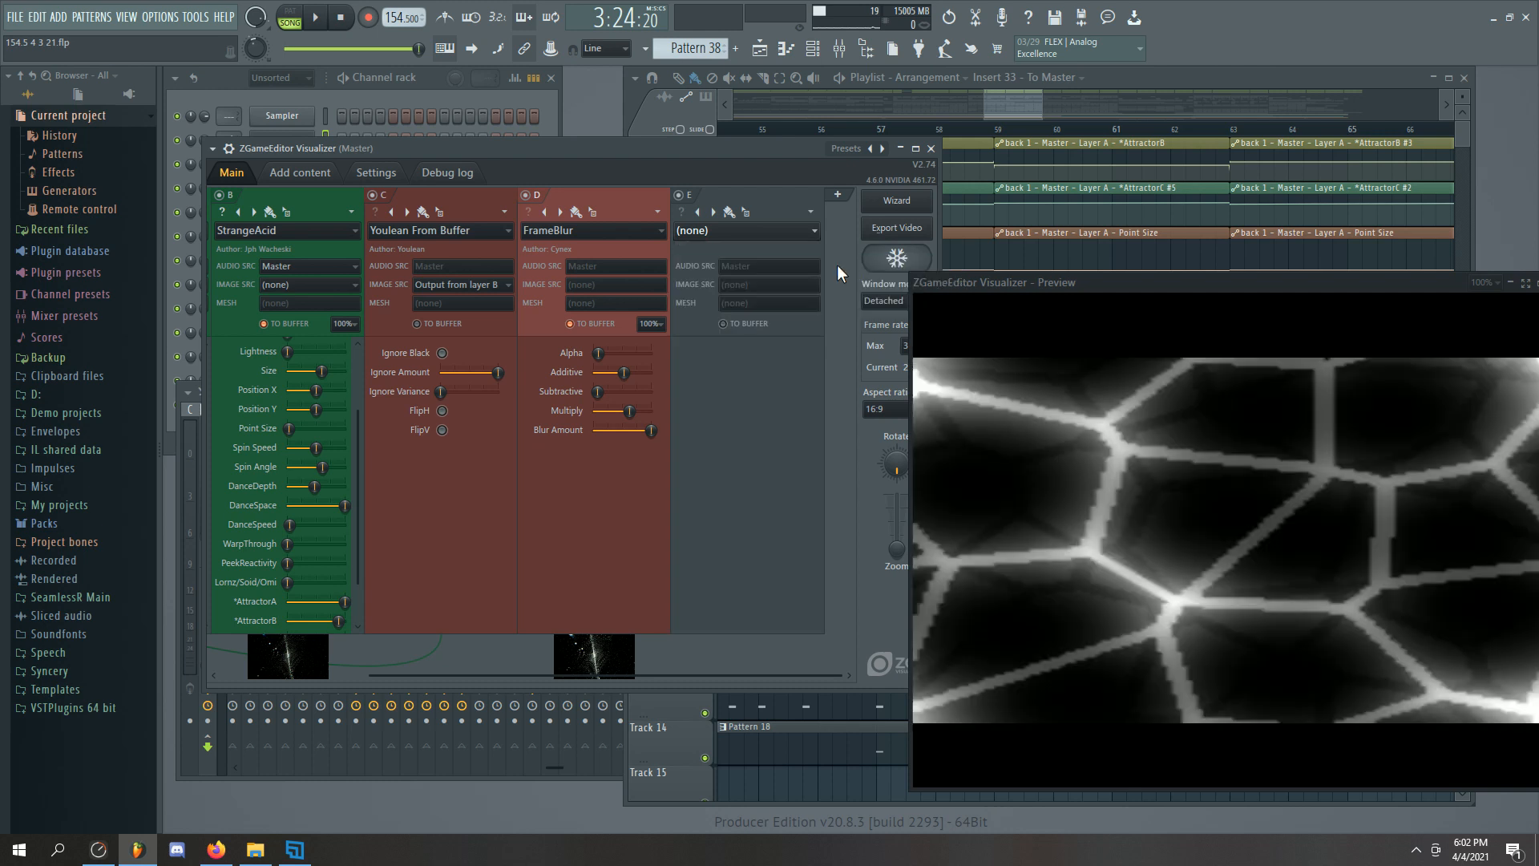
Set layer E's image source to Output from layer D, with Buffer 1 as Bottom Layer and Buffer 2 as Top Layer
left_click(761, 285)
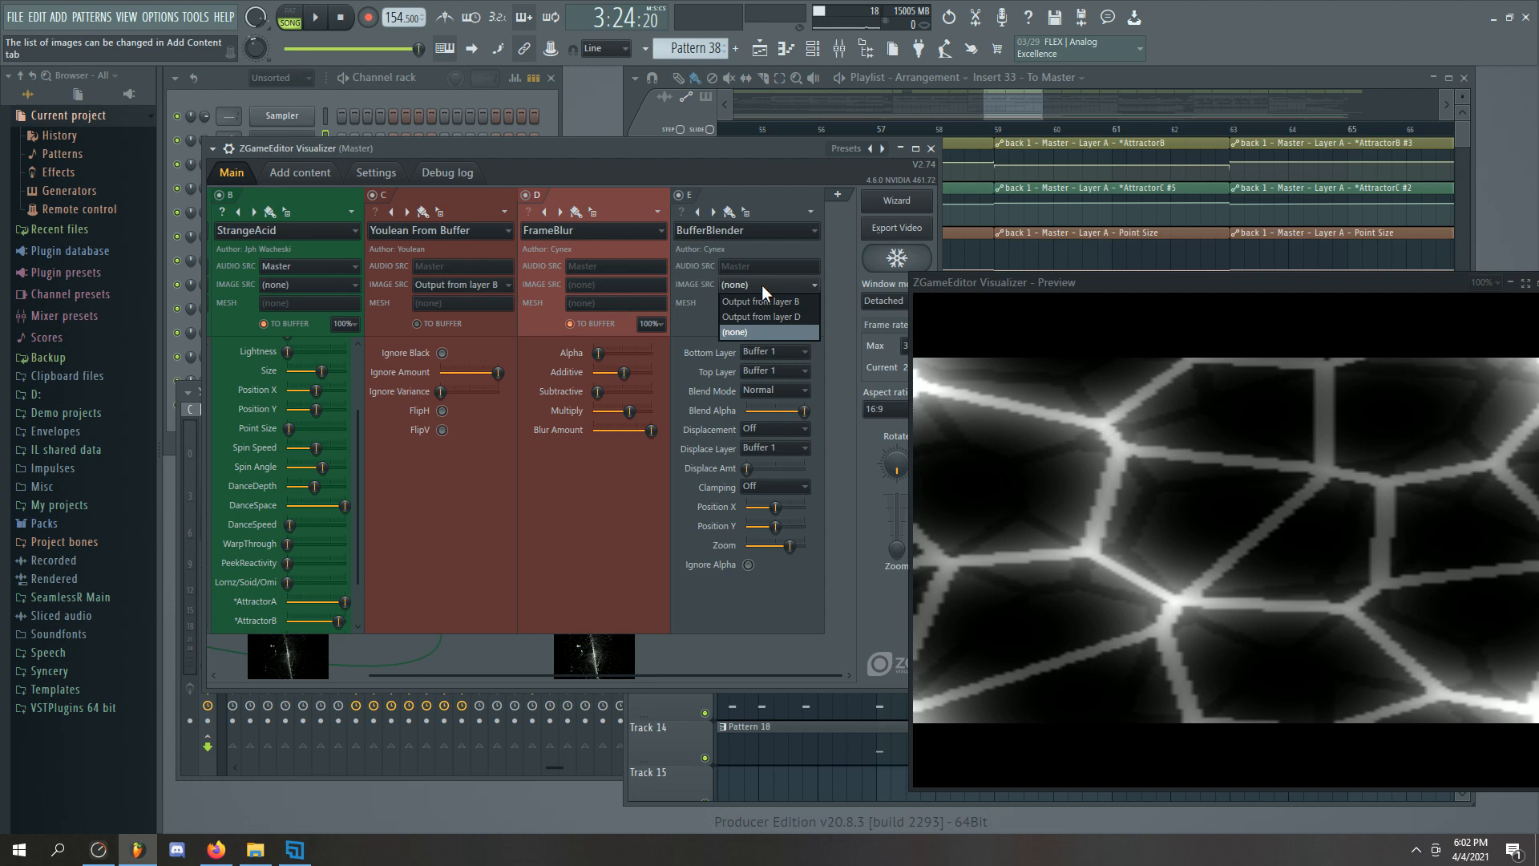
left_click(752, 315)
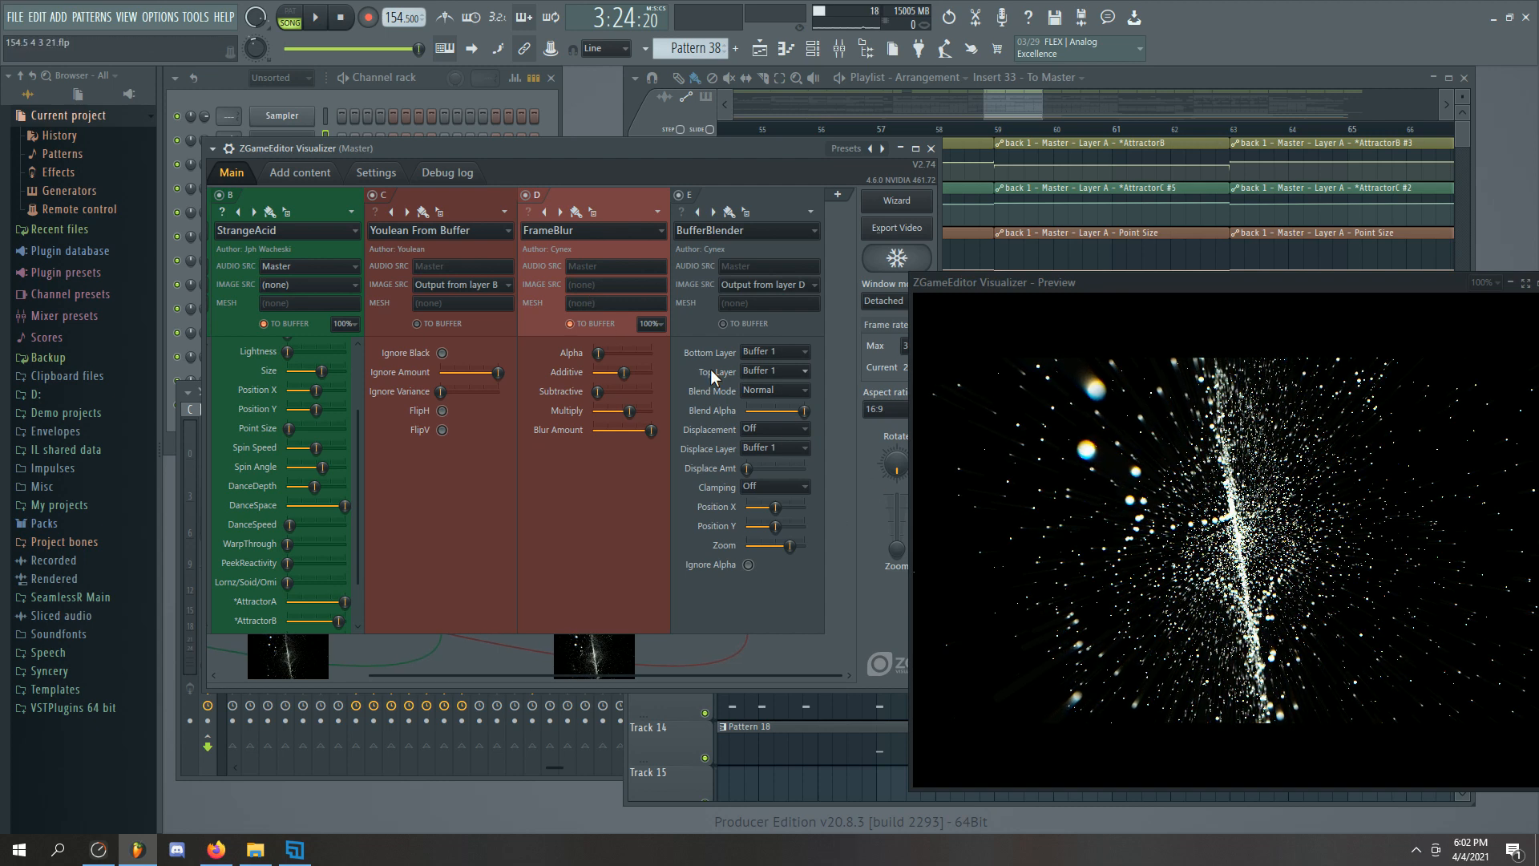
scroll(793, 376, "down", 1)
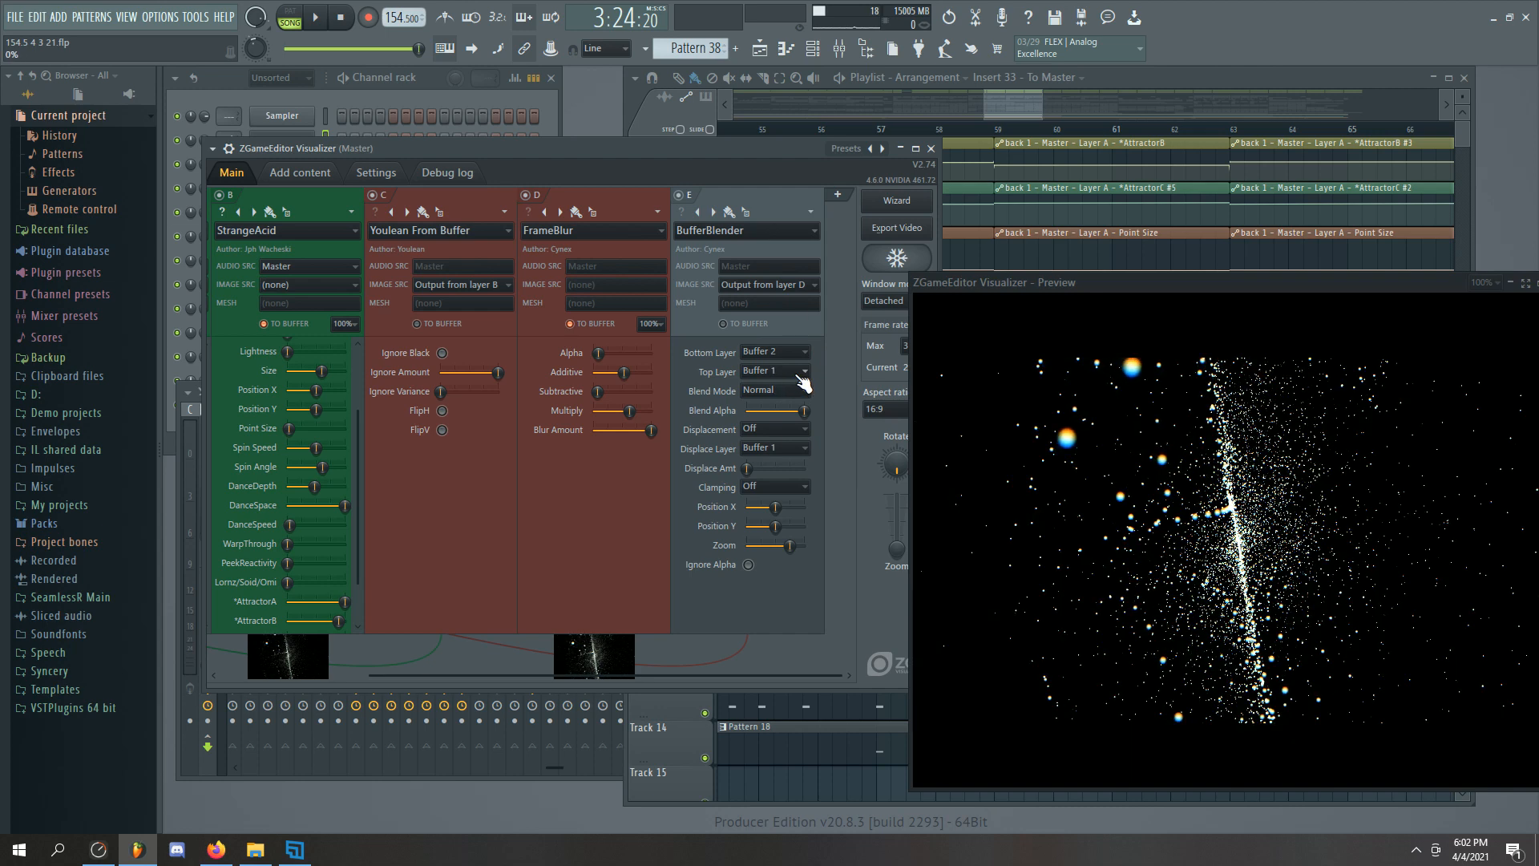
scroll(801, 352, "up", 1)
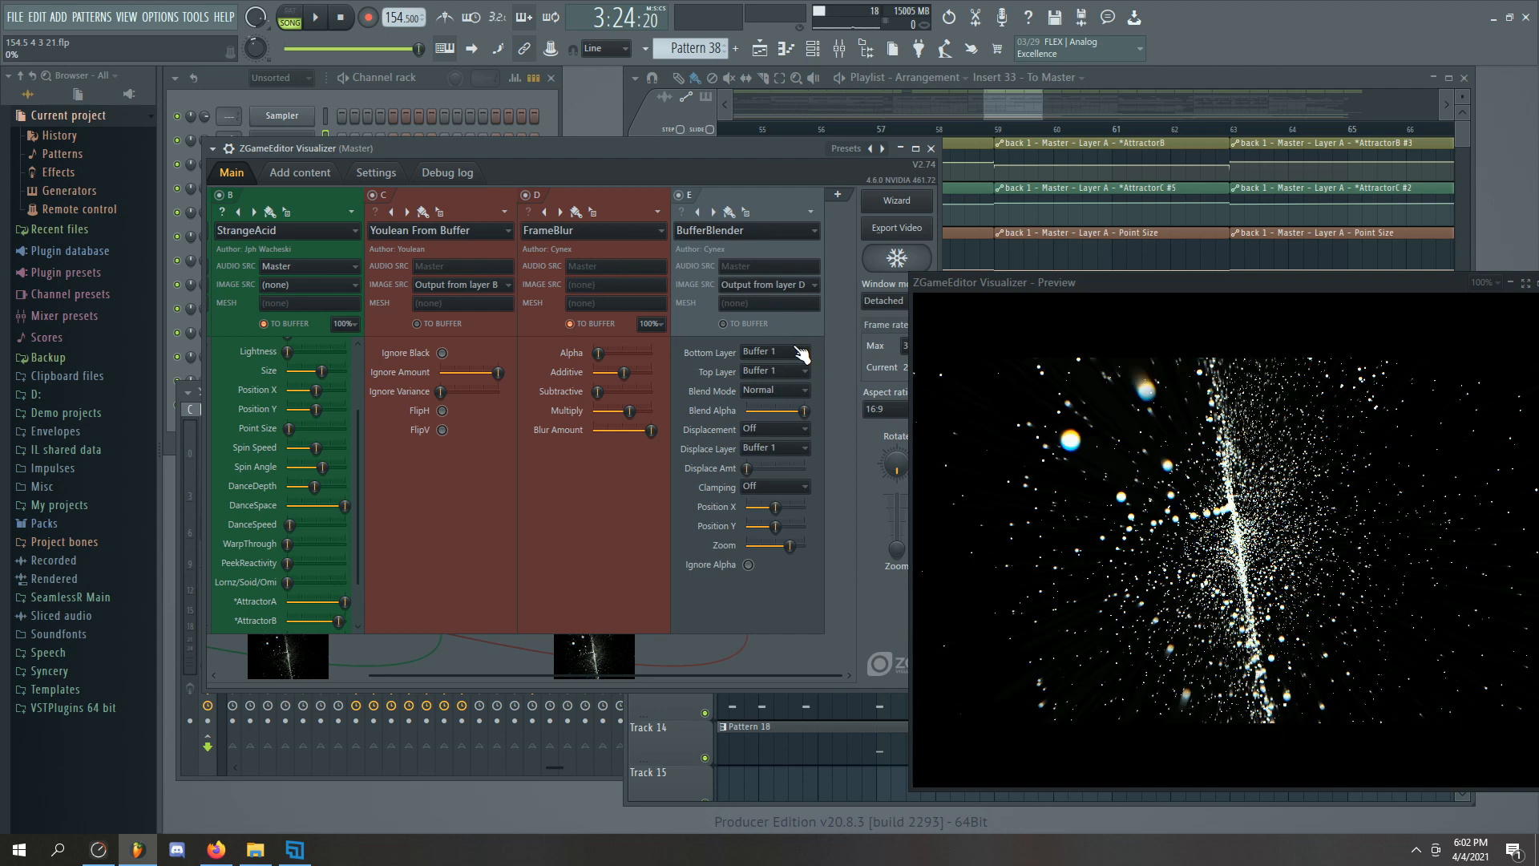
scroll(802, 370, "down", 1)
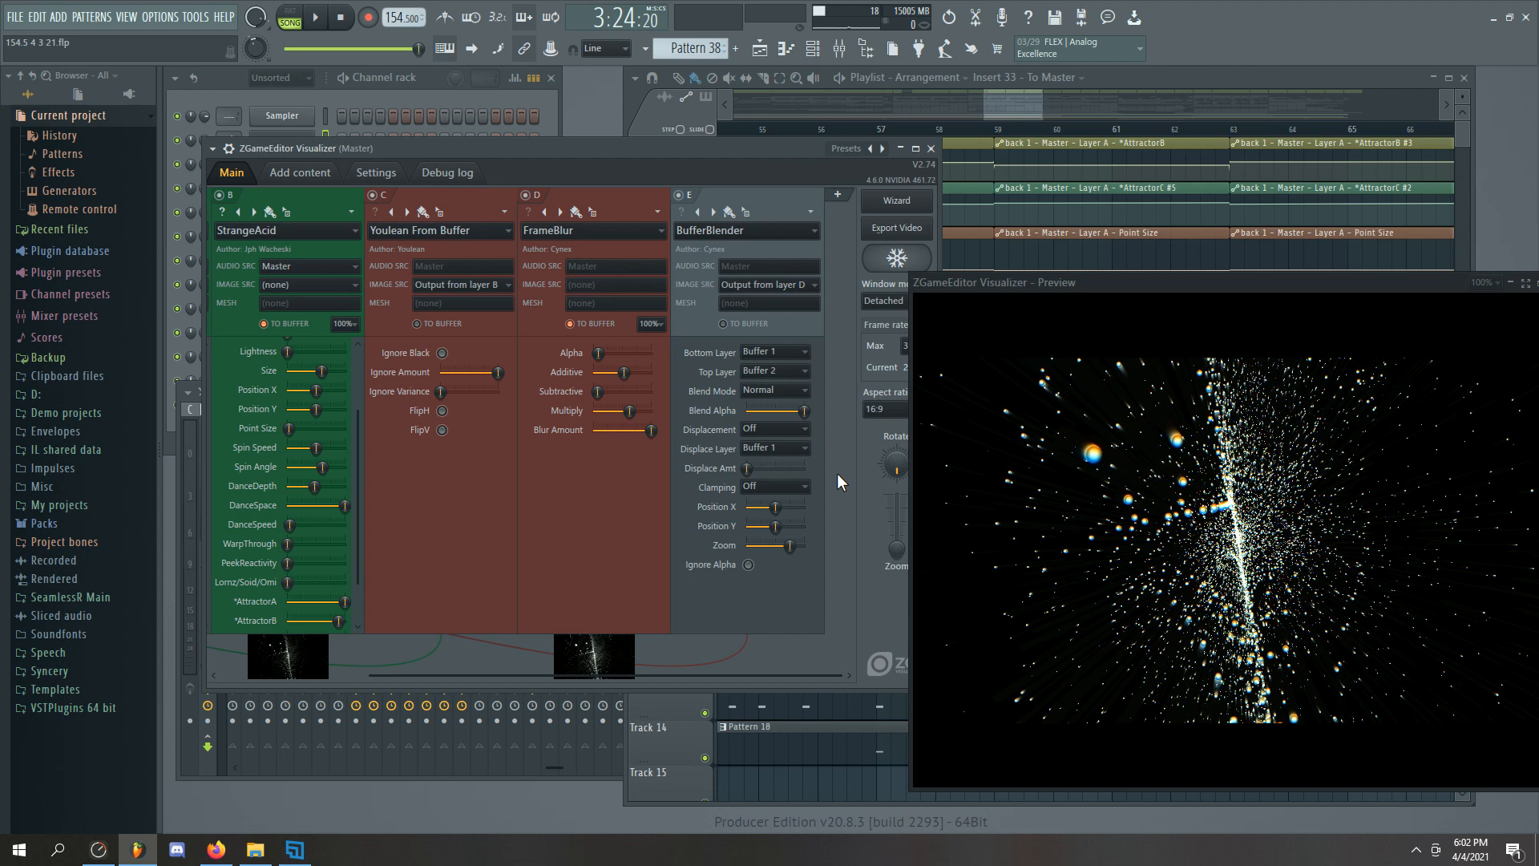
Try the Dissolve and Subtract blend modes on layer E's BufferBlender and return Blend Mode to Normal
left_click(789, 388)
left_click(775, 422)
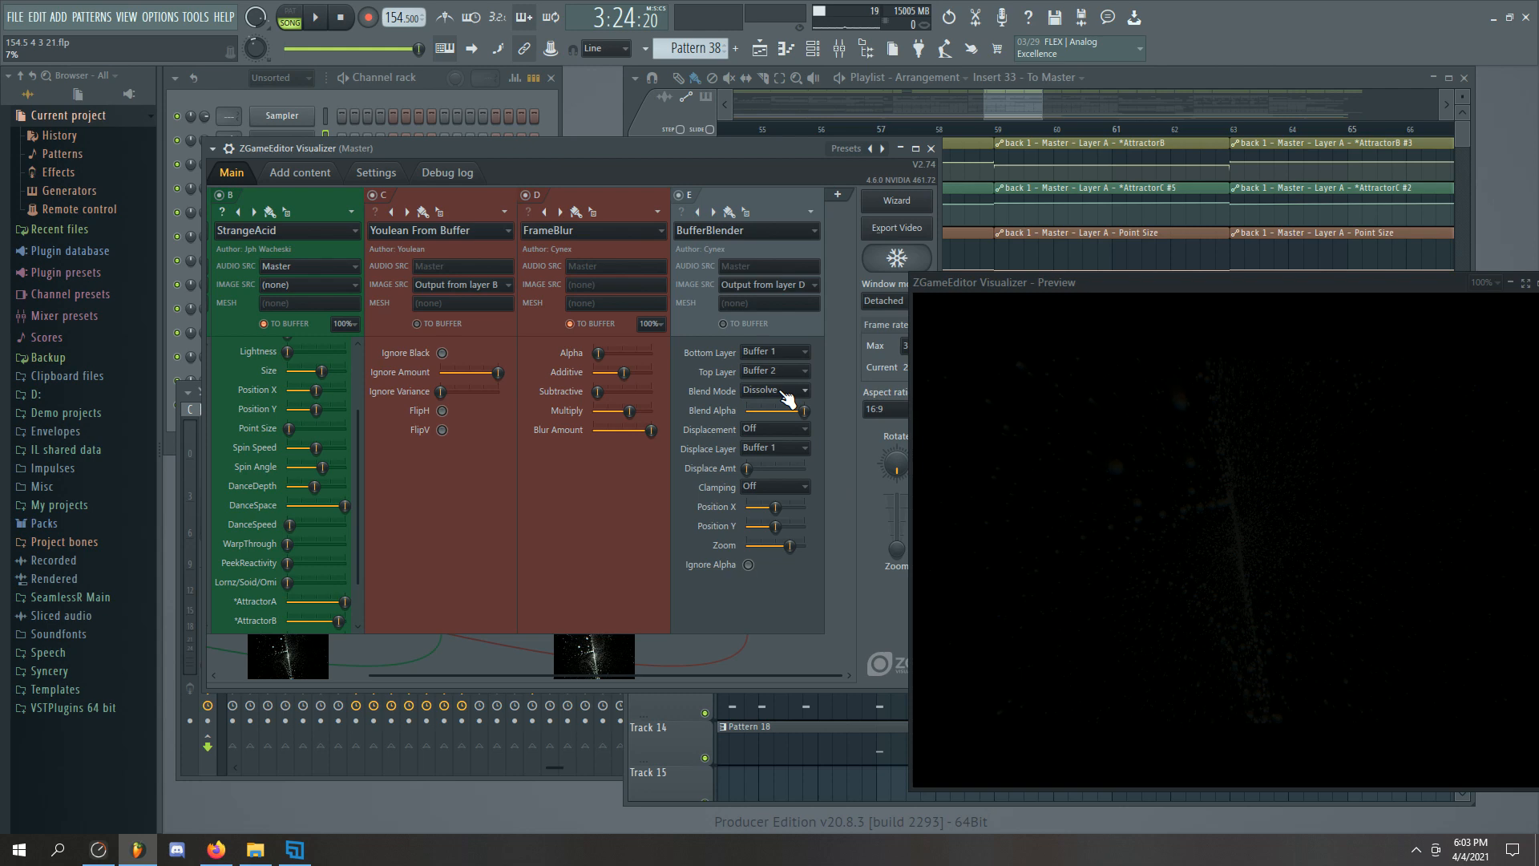
scroll(788, 396, "down", 1)
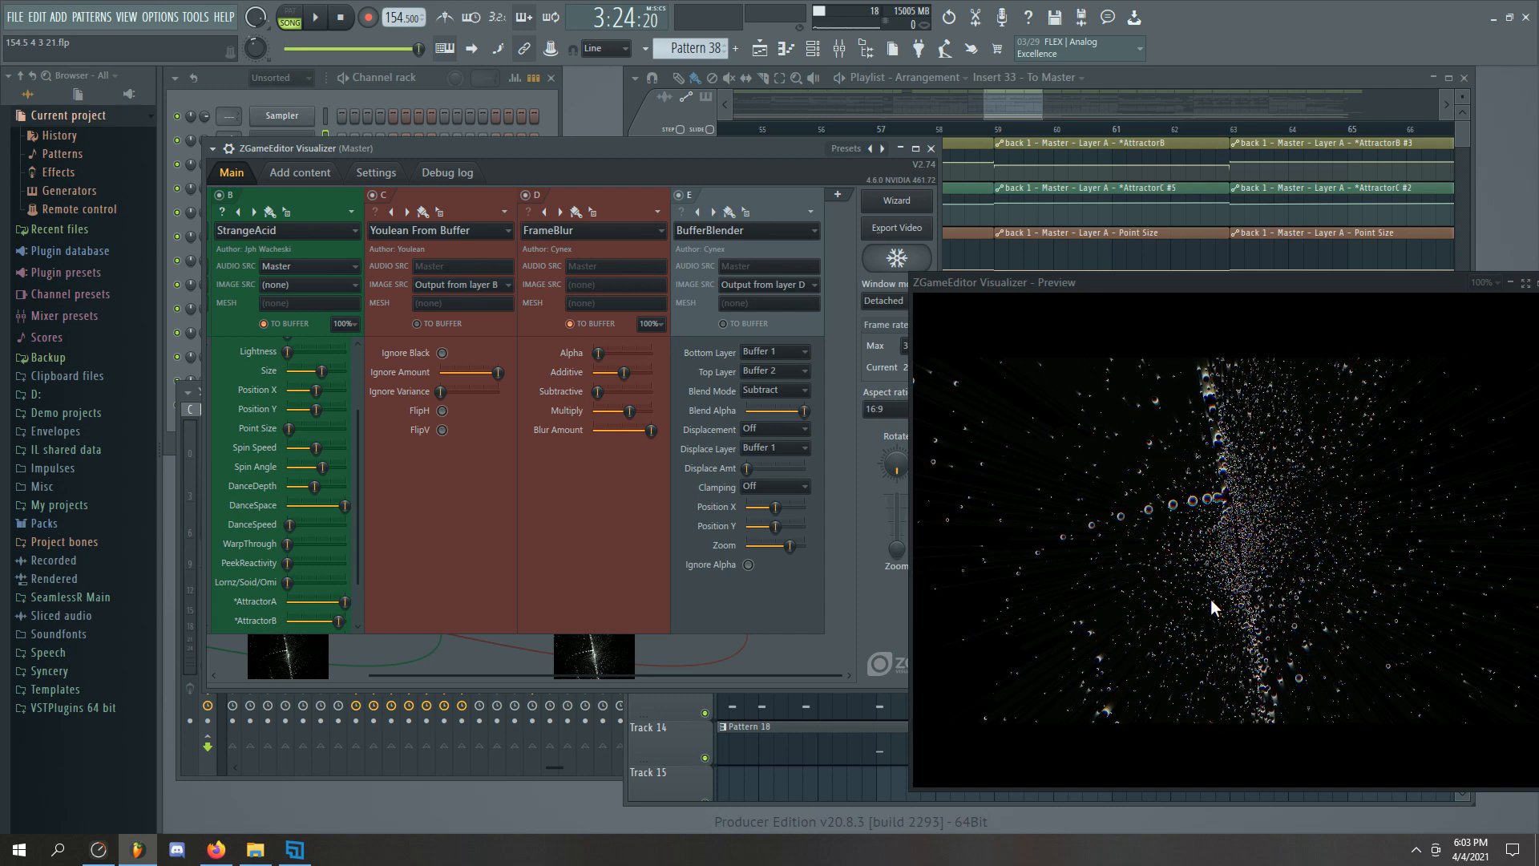
left_click(803, 393)
left_click(790, 408)
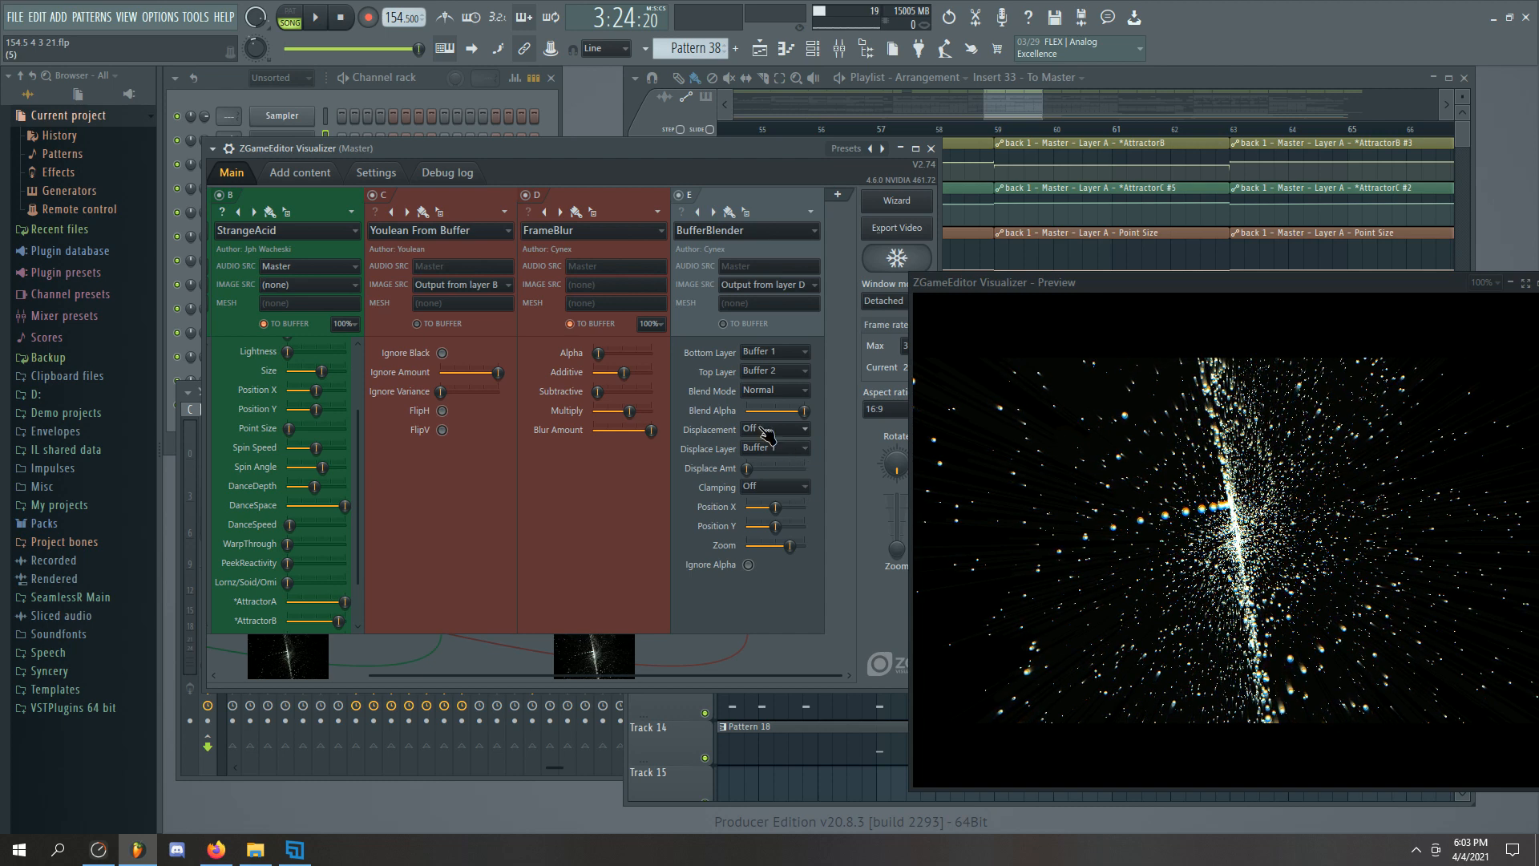
Set layer E's Displacement to Full and raise its Displace Amt to maximum
left_click(794, 429)
left_click(758, 468)
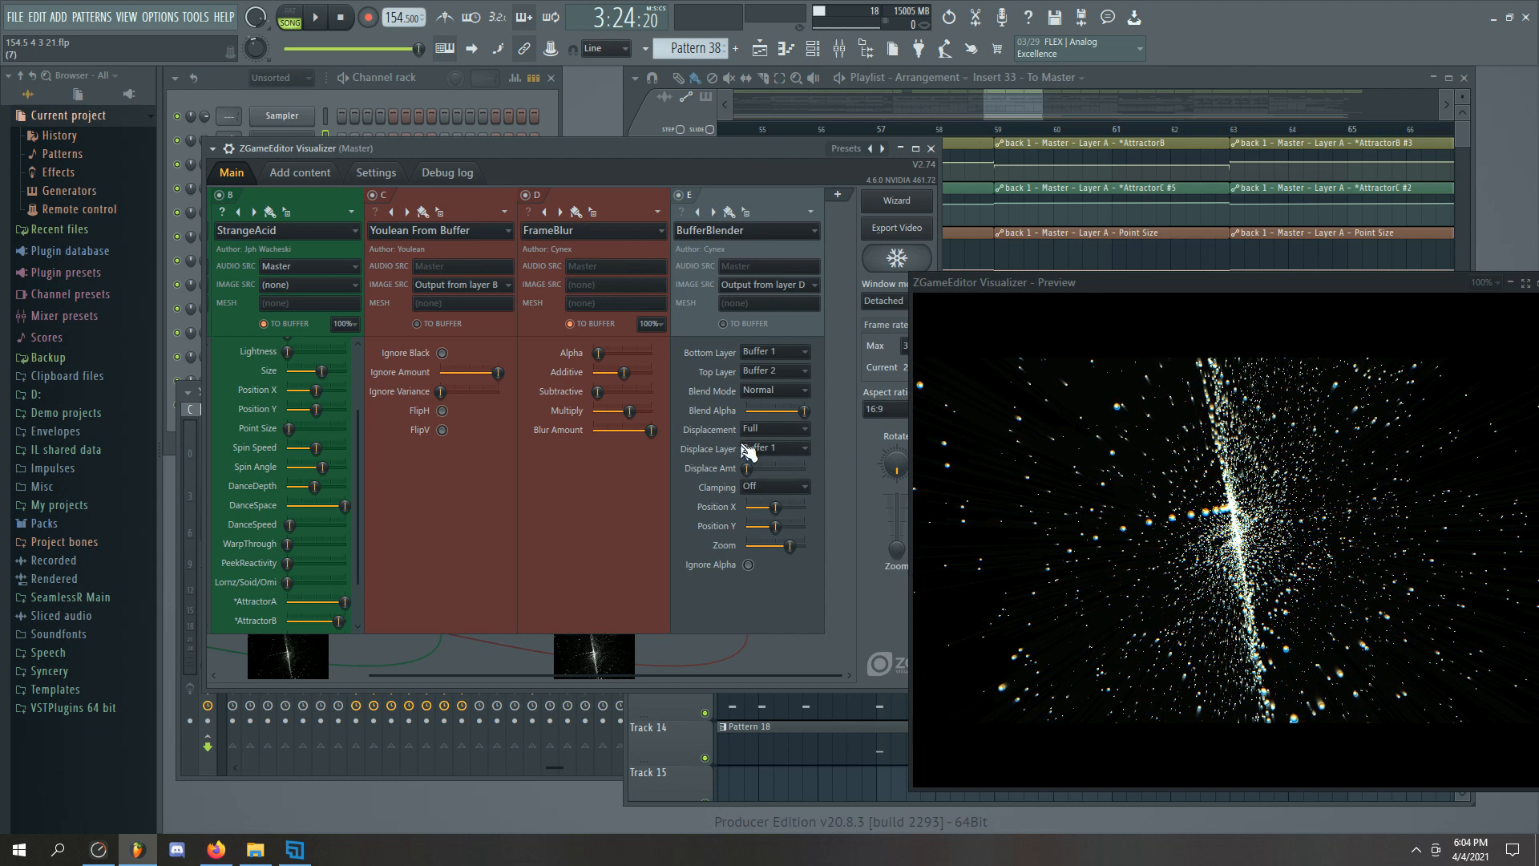
left_click_drag(747, 468, 804, 468)
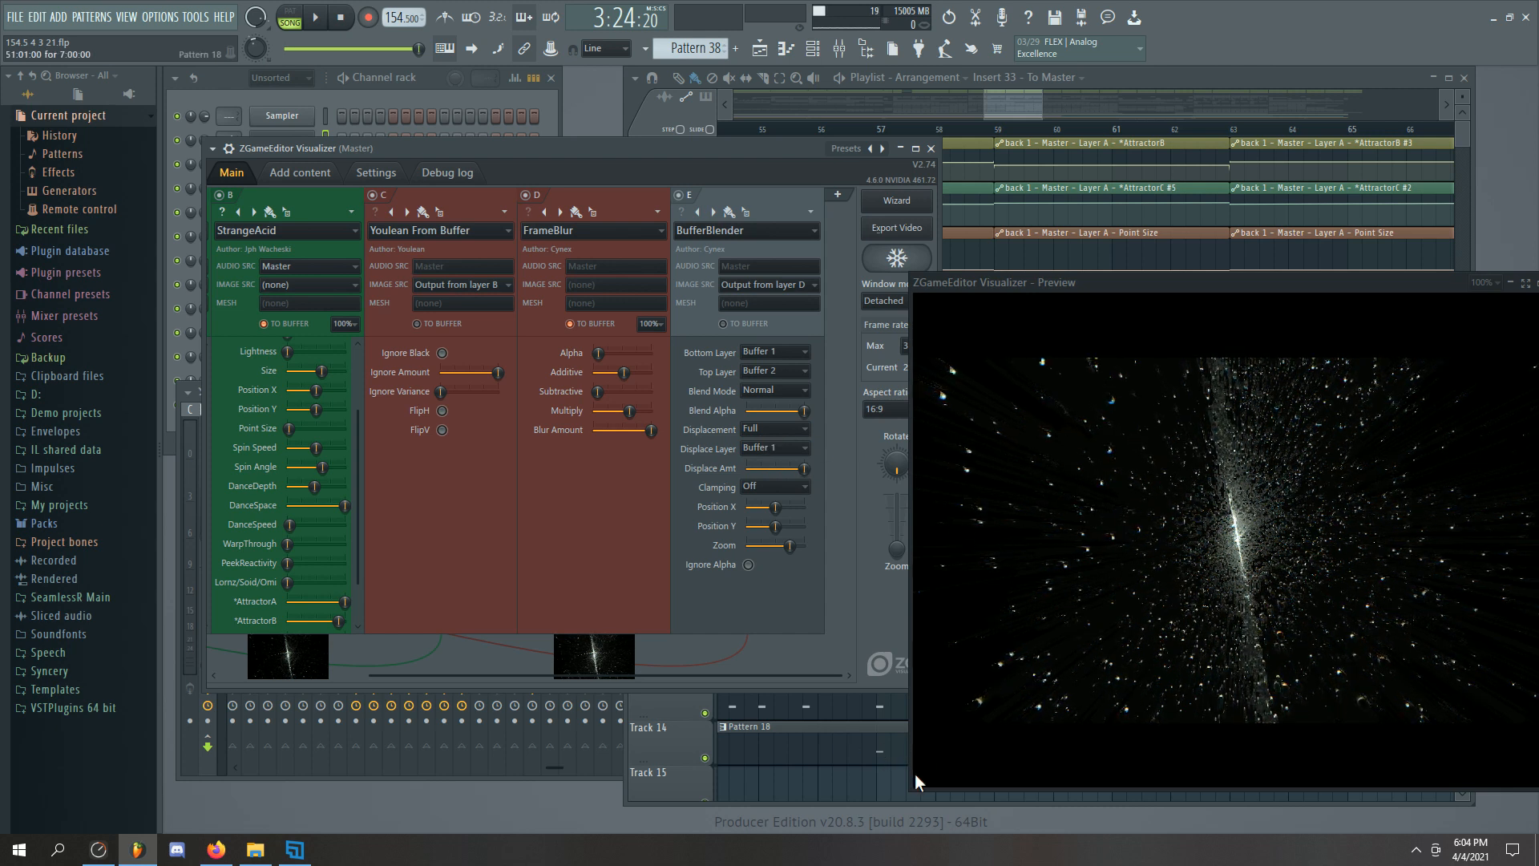
Enlarge the preview window and reposition it and the Visualizer window to examine the displaced particle effect
left_click_drag(911, 776, 650, 767)
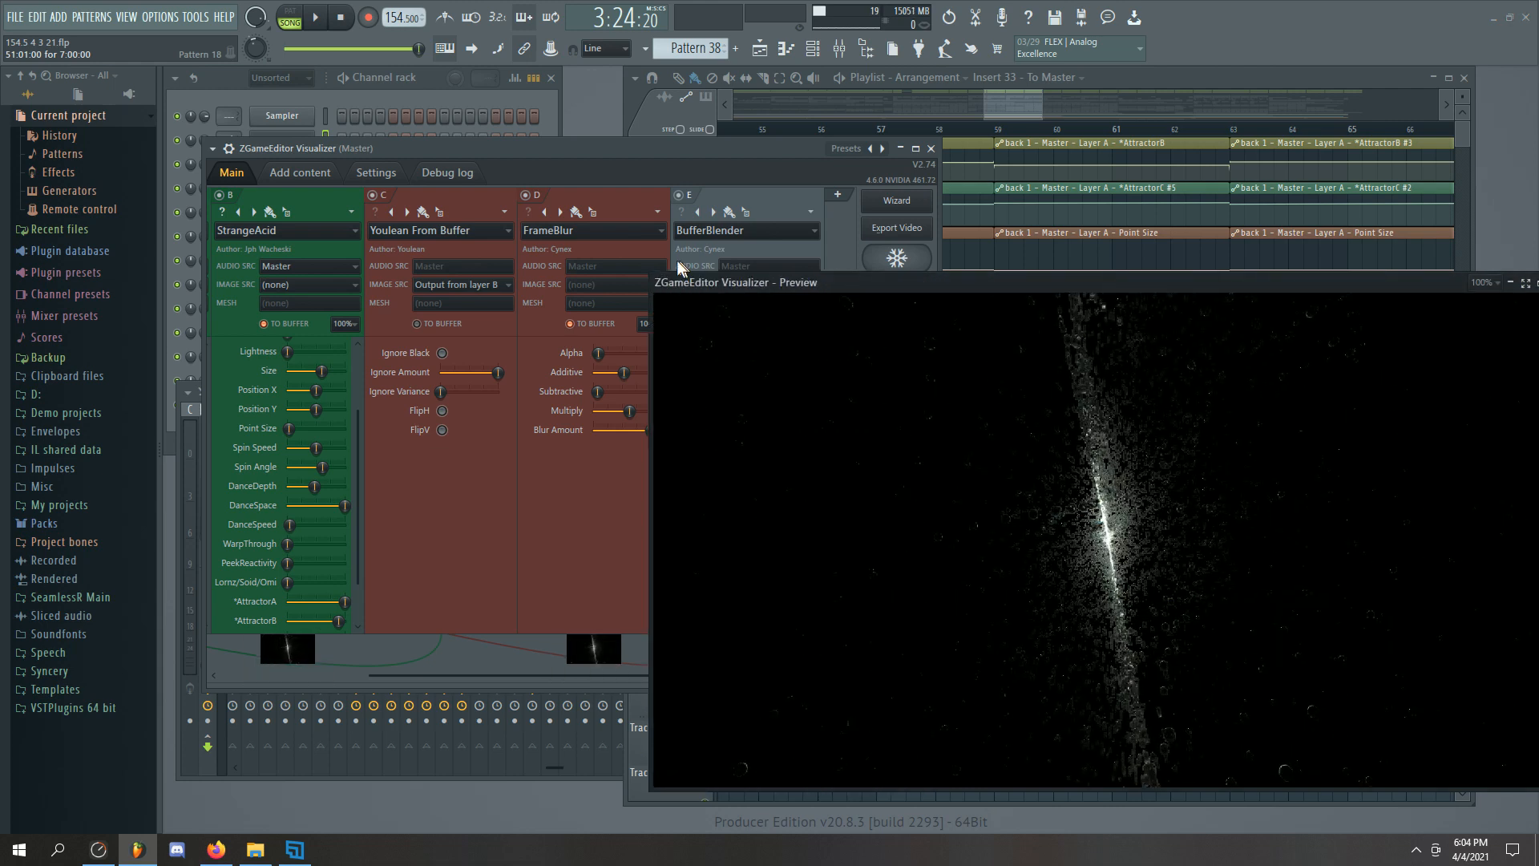
left_click_drag(646, 282, 574, 136)
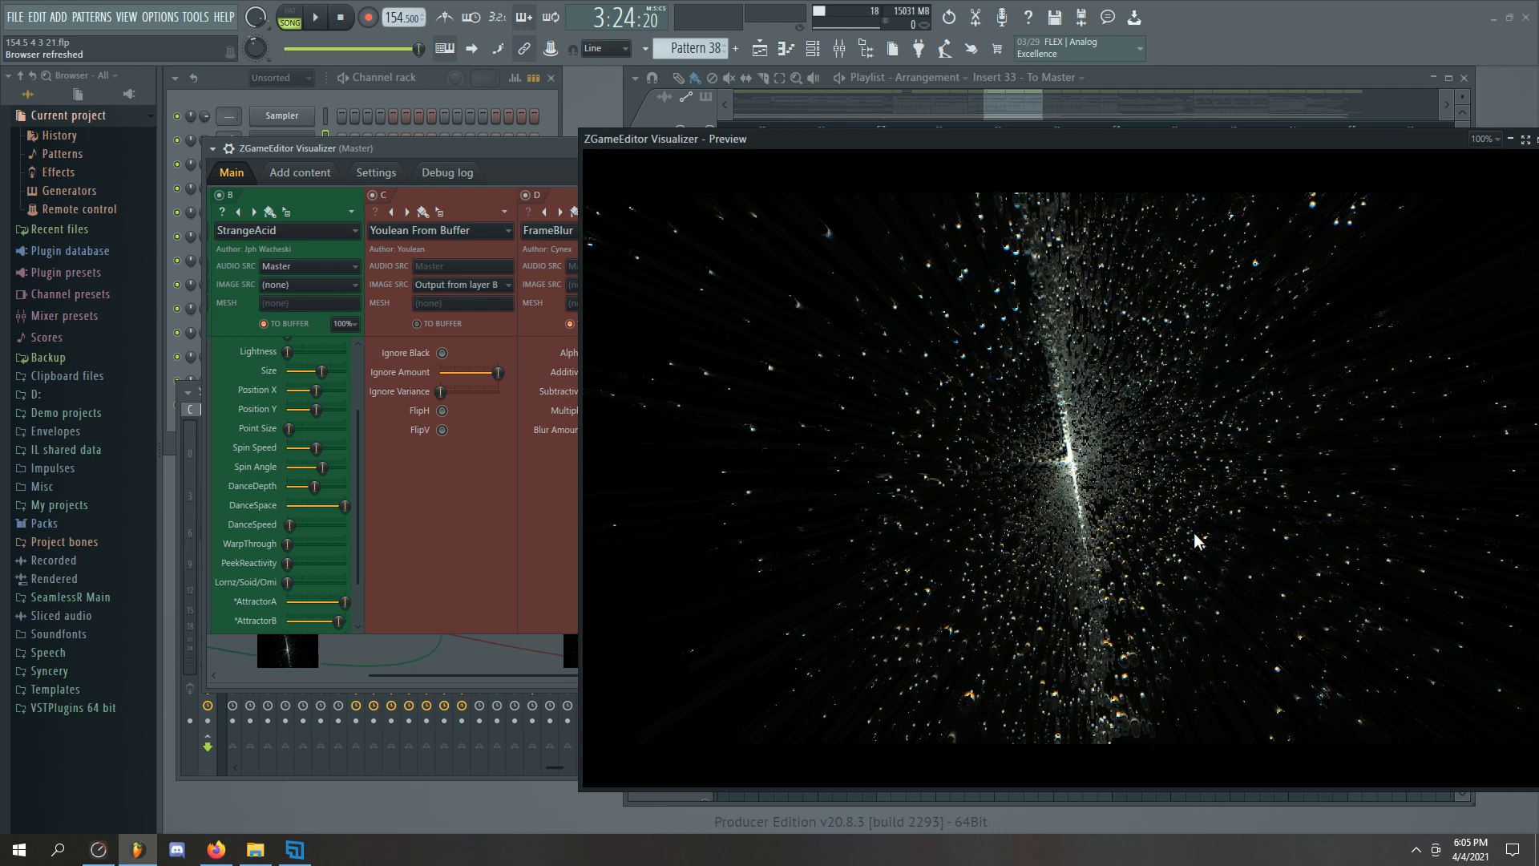
left_click_drag(949, 144, 563, 198)
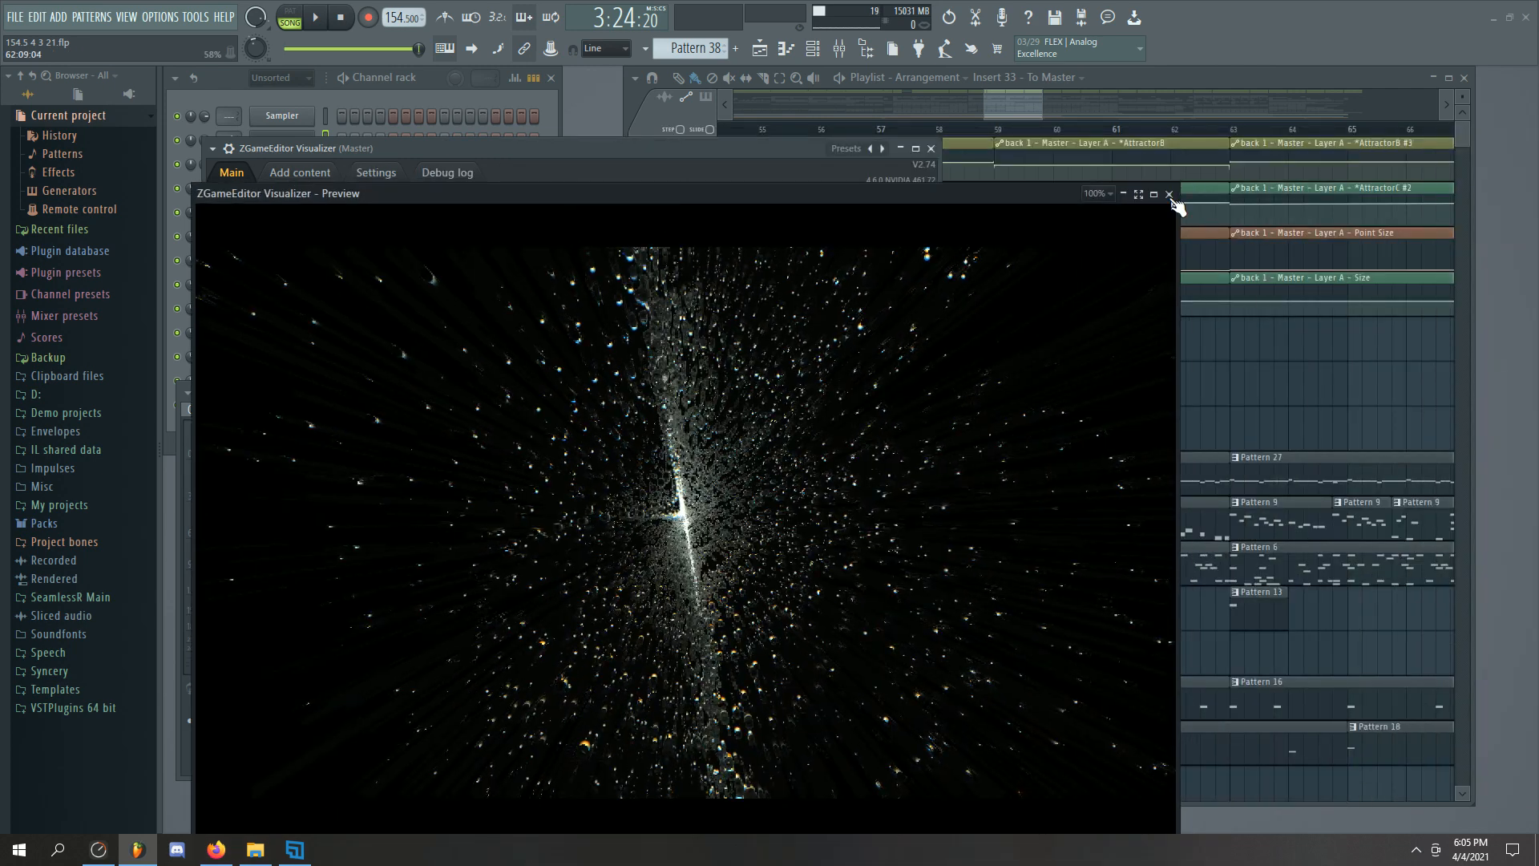
left_click_drag(920, 188, 922, 329)
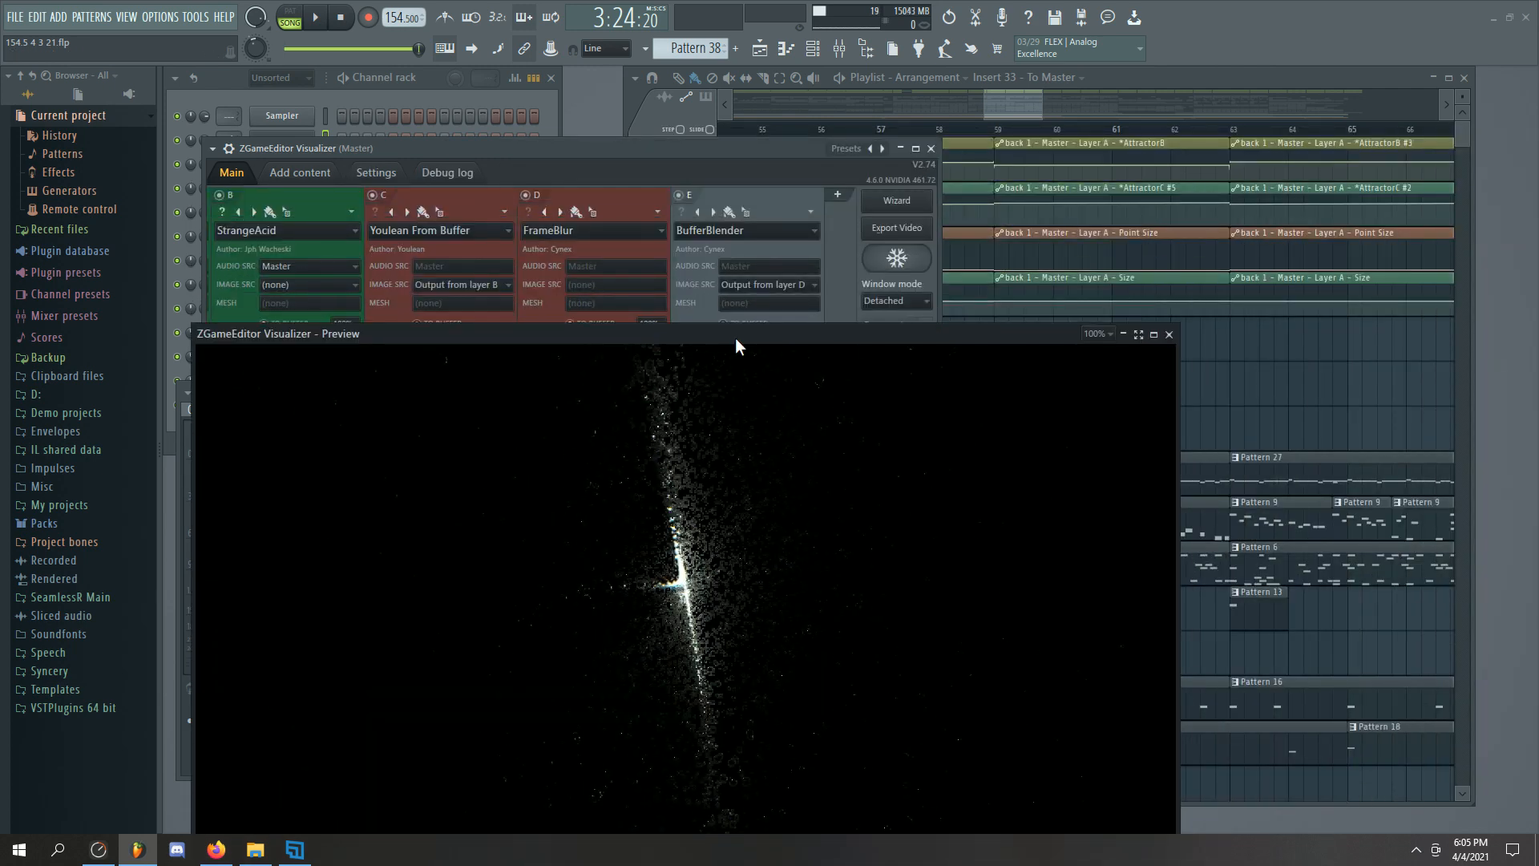
left_click_drag(735, 337, 1353, 420)
left_click_drag(577, 147, 606, 104)
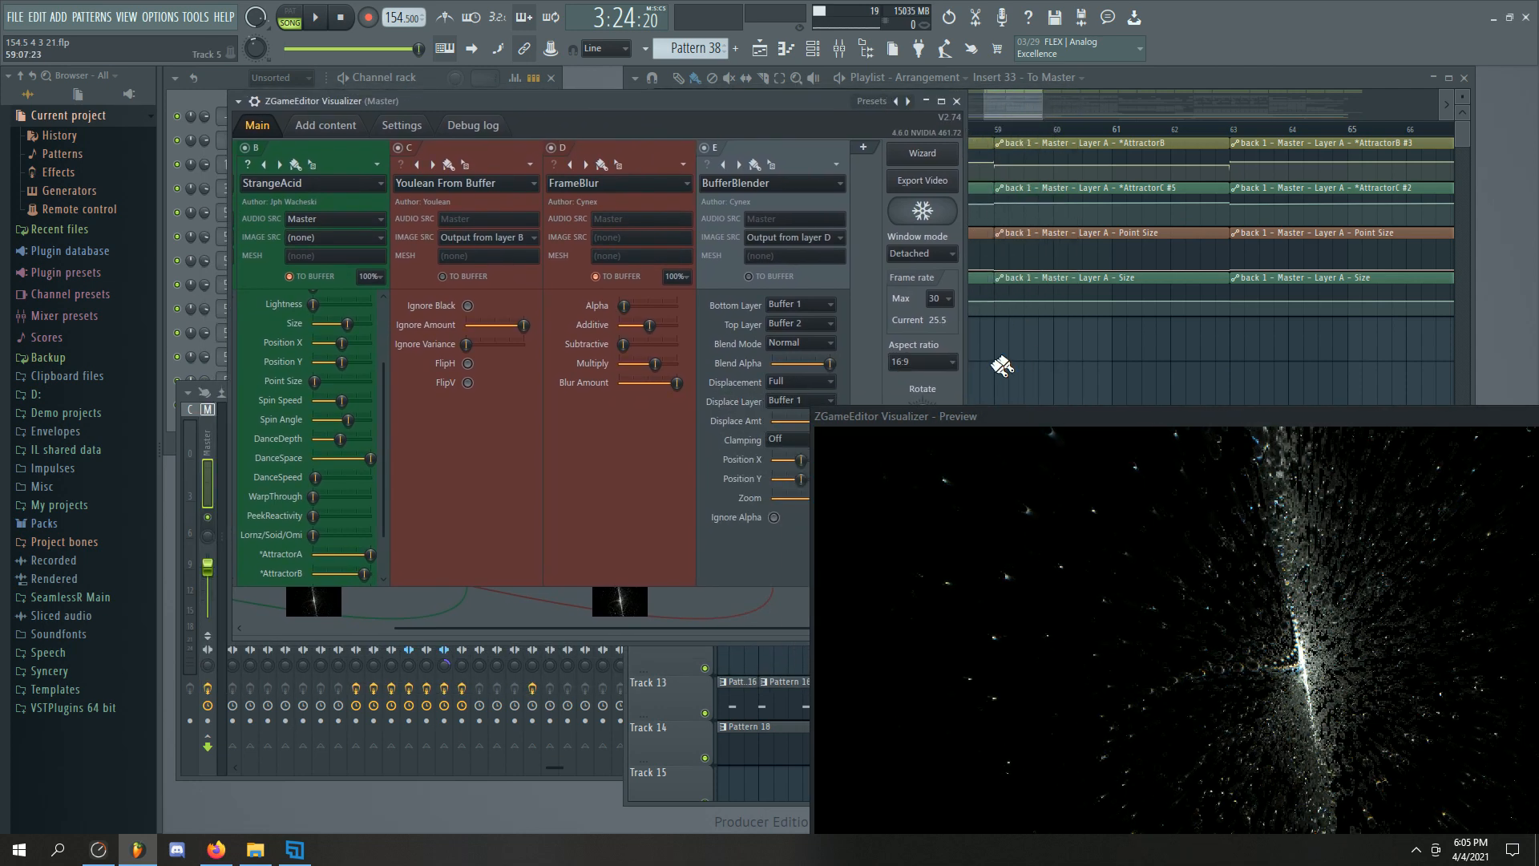
left_click_drag(990, 422, 646, 275)
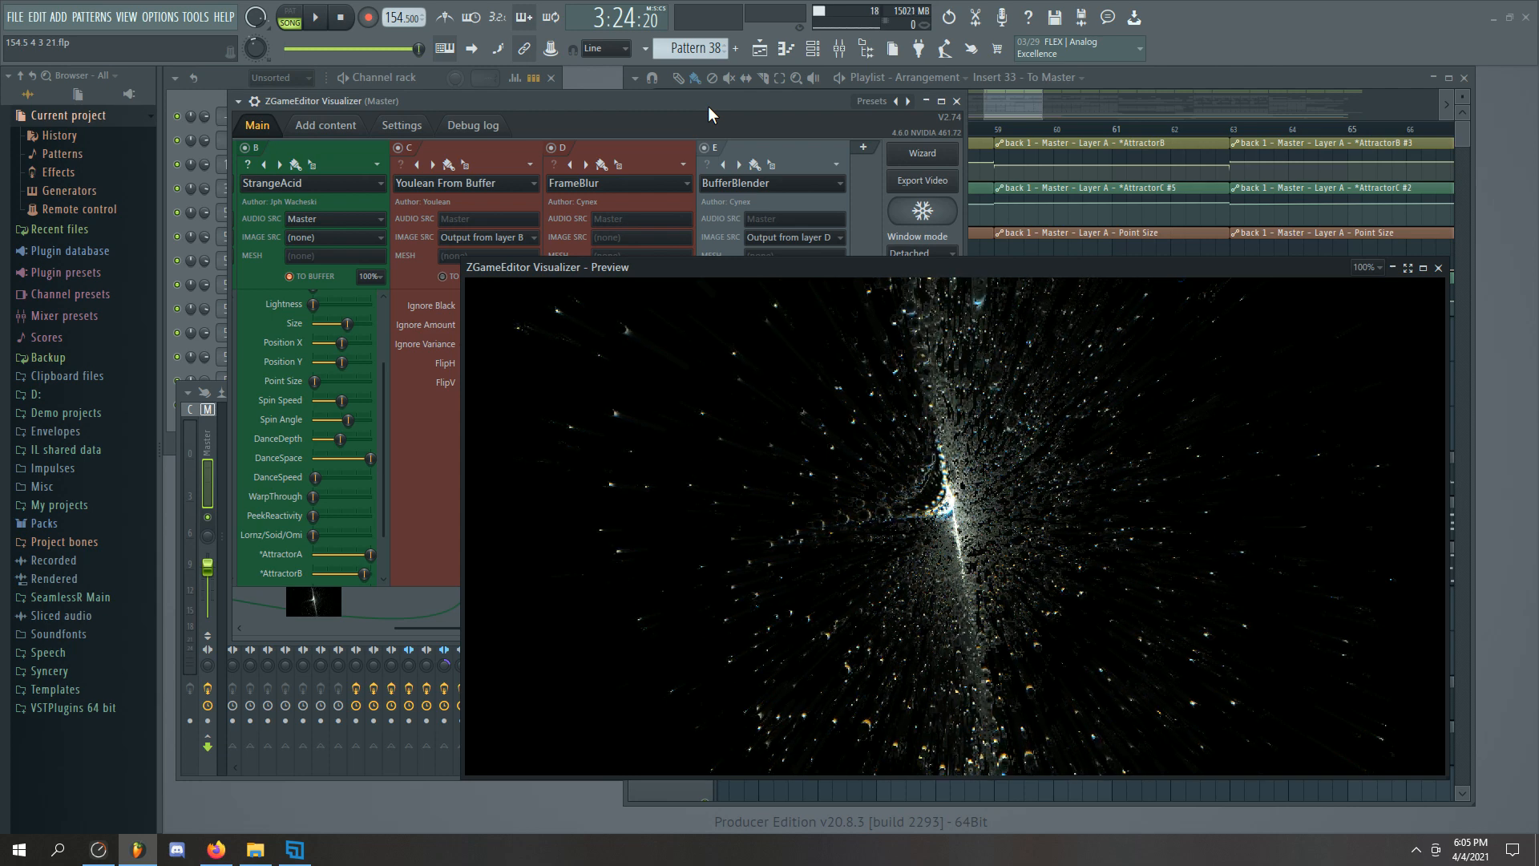
mouse_move(788, 273)
left_mouse_down()
mouse_move(877, 367)
mouse_move(1042, 484)
mouse_move(628, 461)
mouse_move(737, 453)
mouse_move(793, 531)
mouse_move(828, 547)
mouse_move(816, 570)
mouse_move(744, 344)
mouse_move(772, 255)
left_mouse_up()
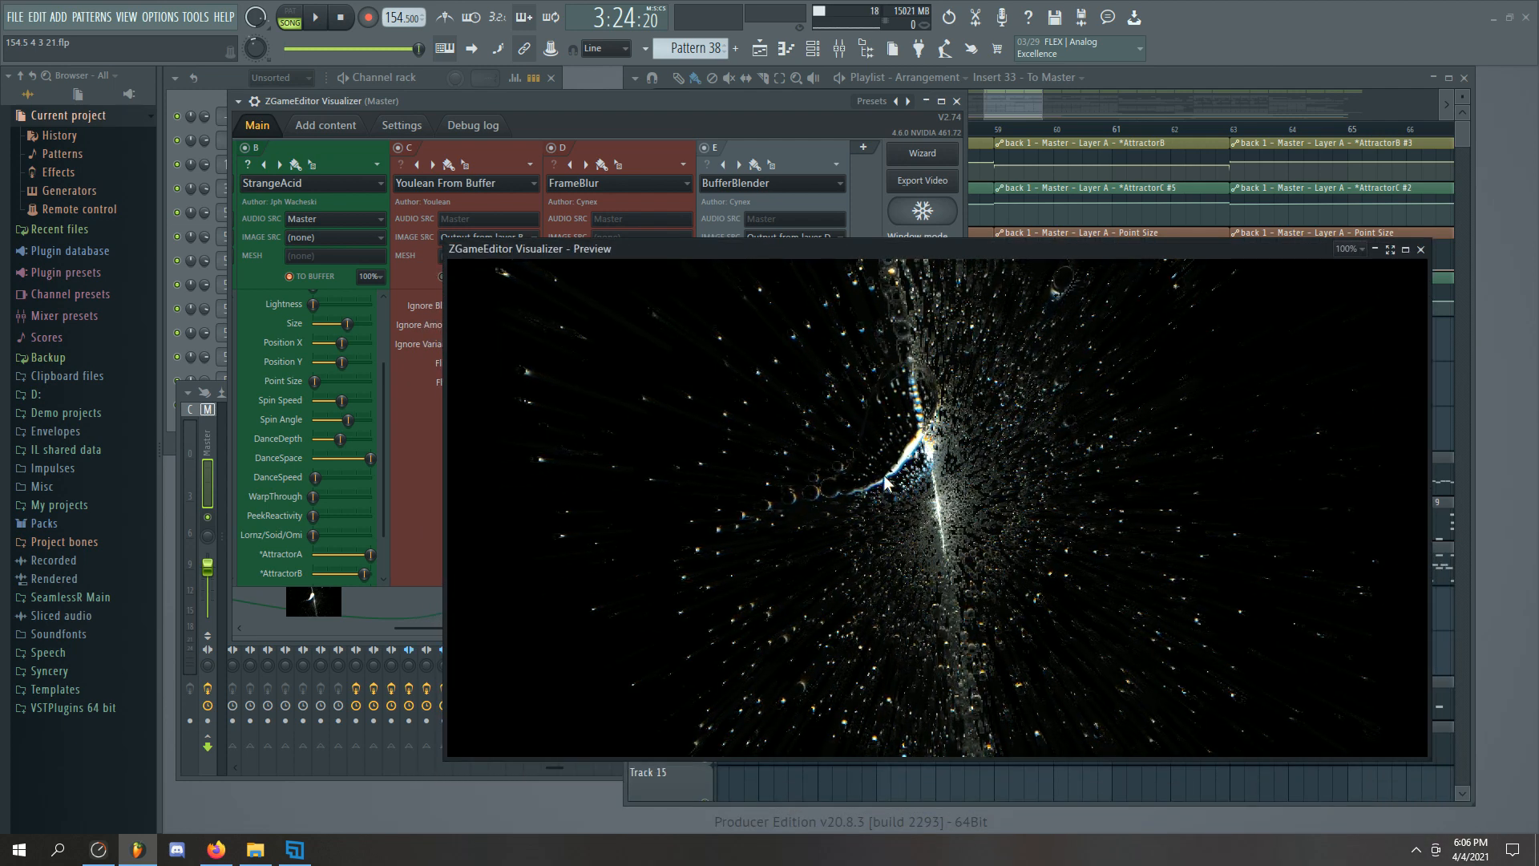
left_click_drag(859, 244, 823, 219)
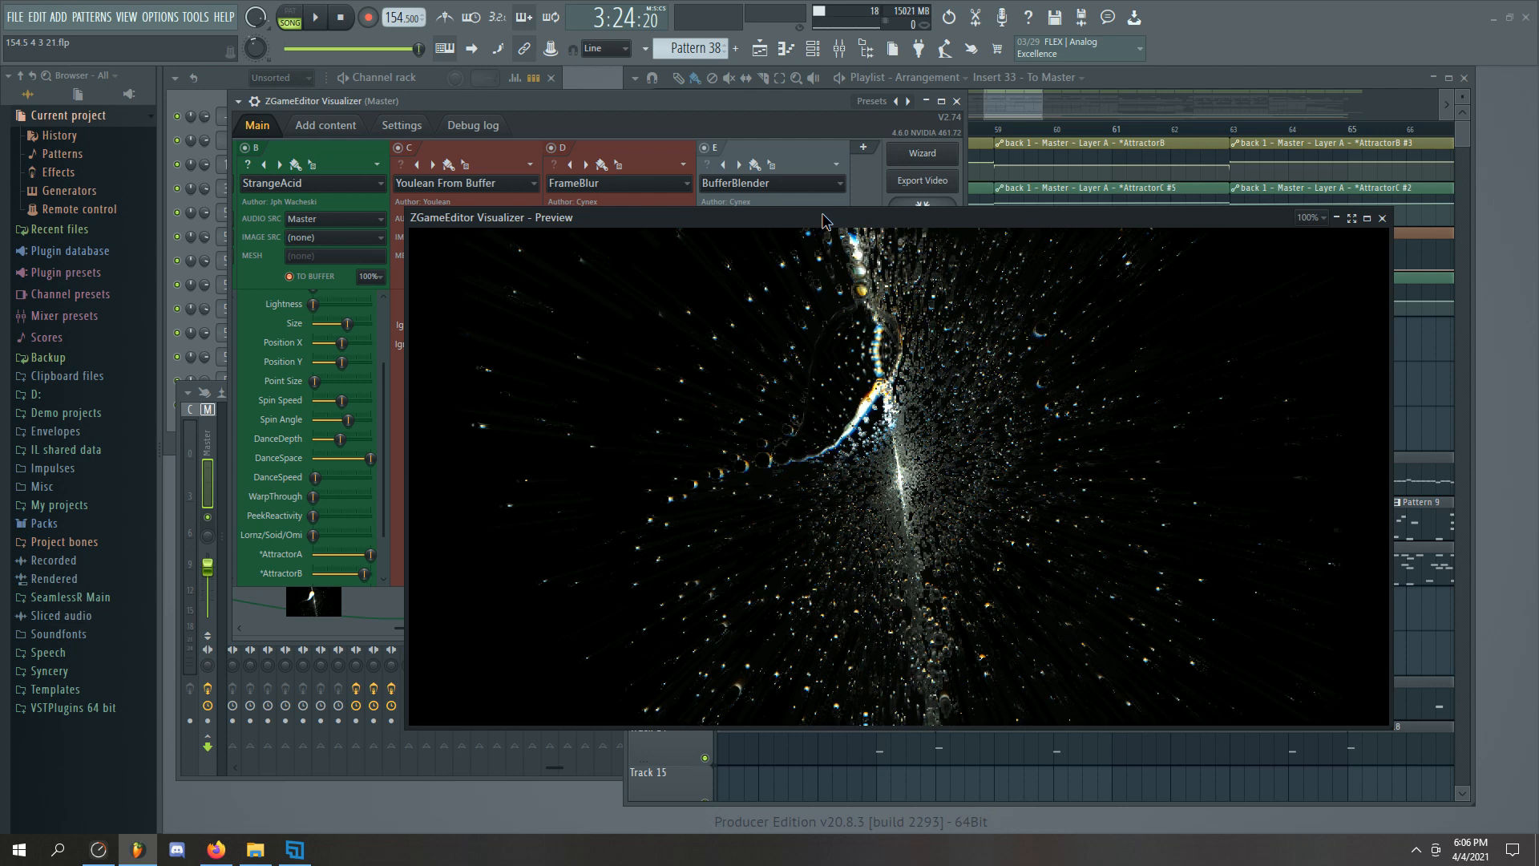
Try sending the BufferBlender layer E to the buffer and switch it back to direct output
left_click_drag(823, 217, 824, 531)
left_click(768, 277)
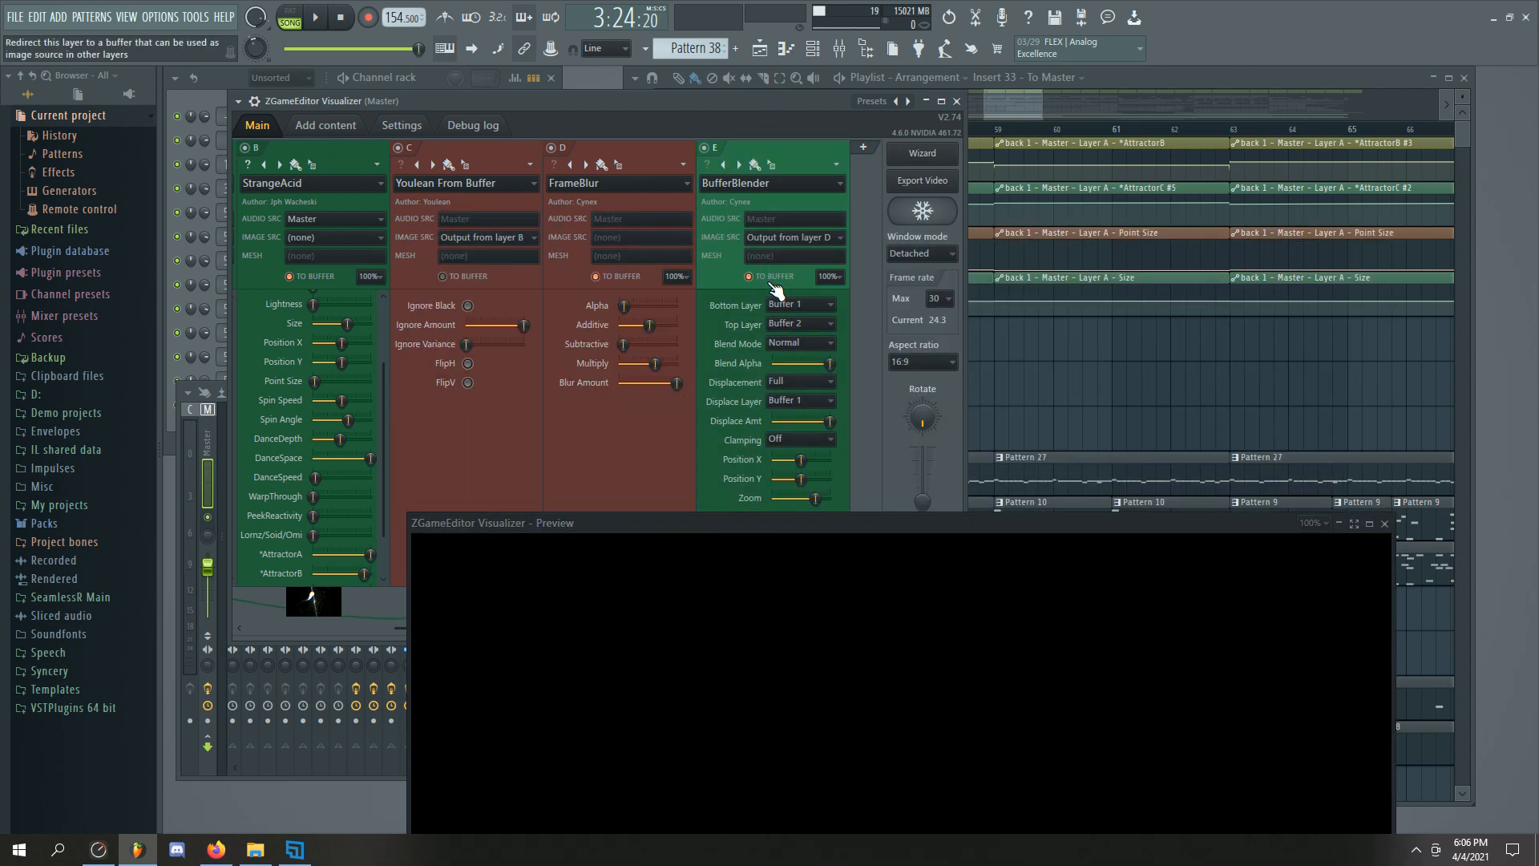
left_click(771, 281)
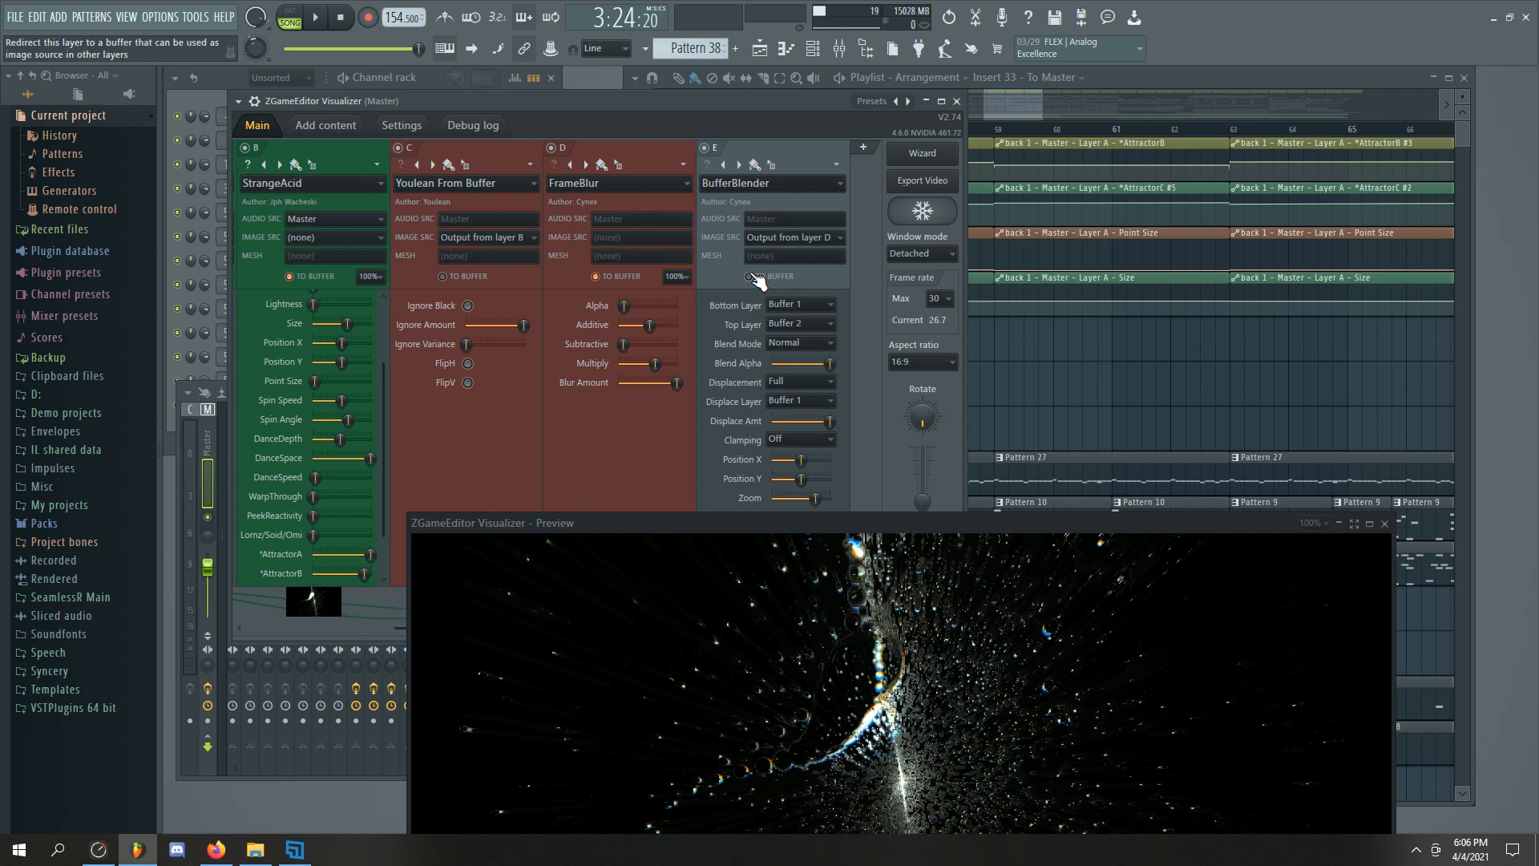
Make room around the layer list and add a layer F with the Youlean Color Correction postprocess effect
left_click_drag(820, 102, 930, 92)
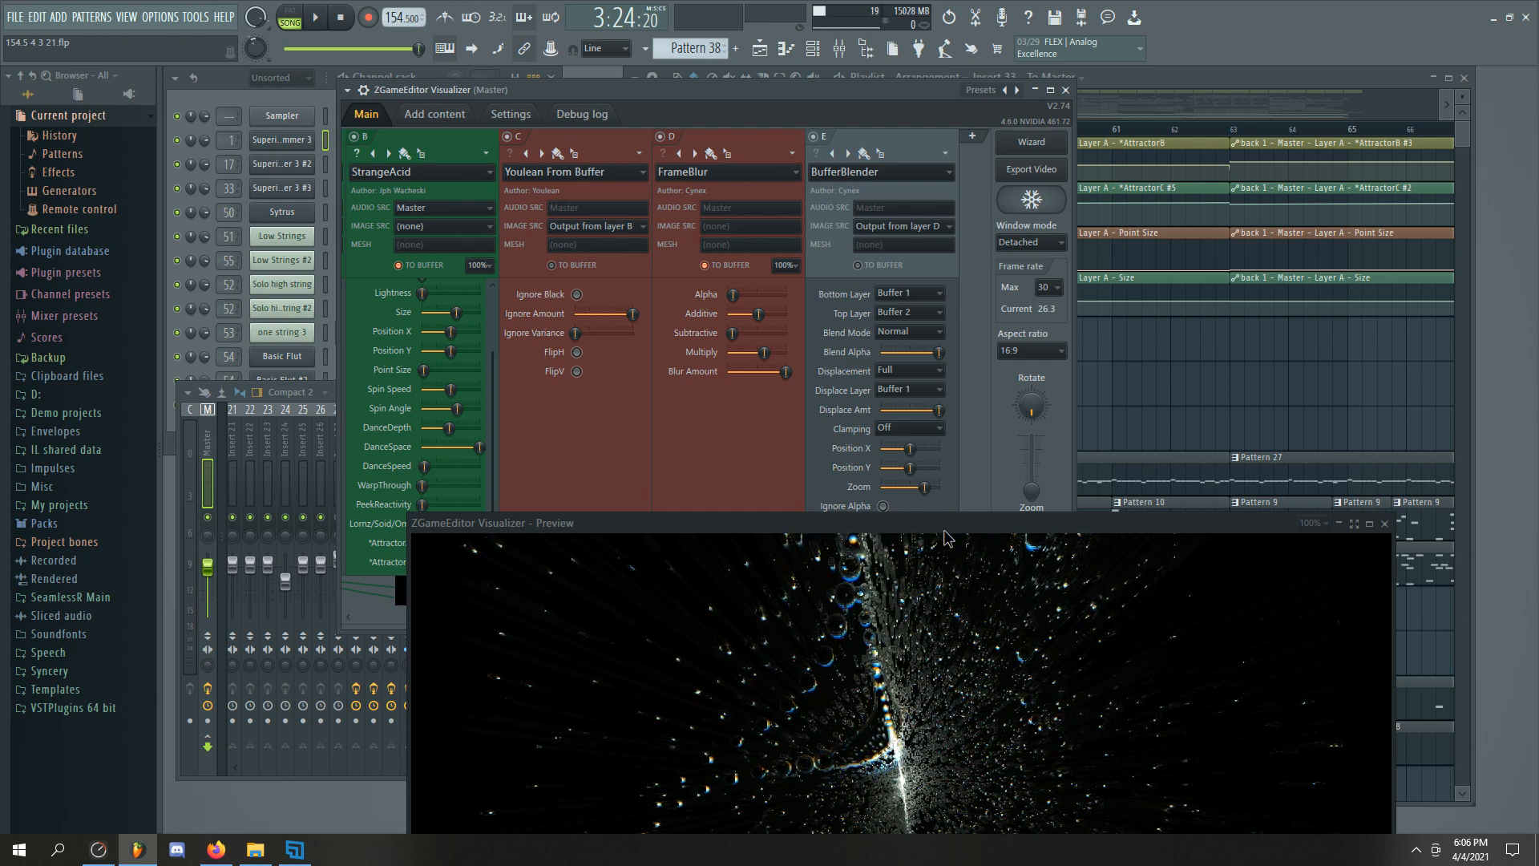
left_click_drag(942, 524, 946, 640)
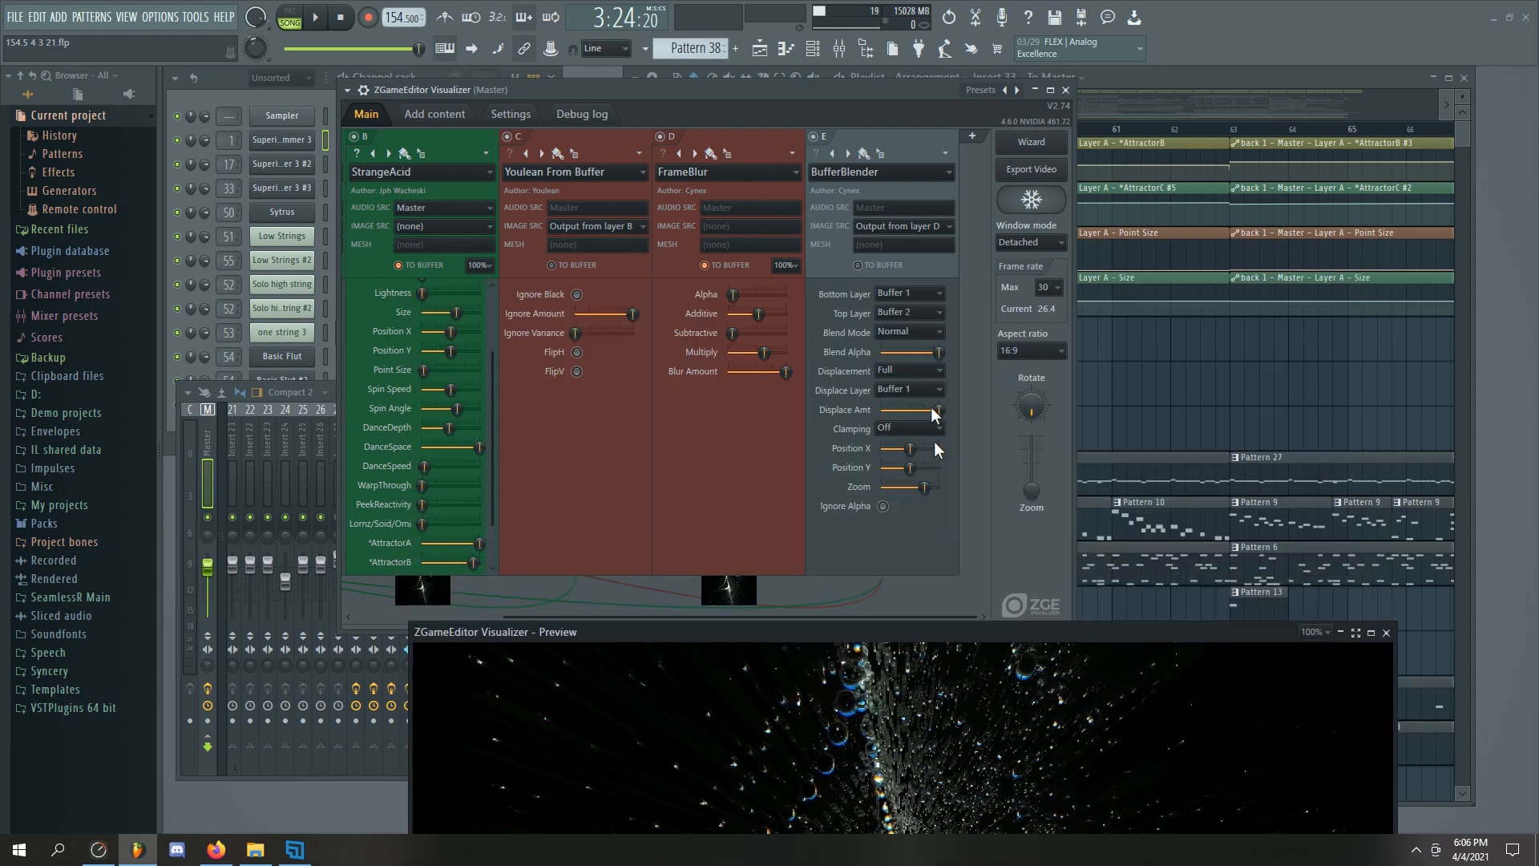
left_click(972, 136)
left_click(881, 171)
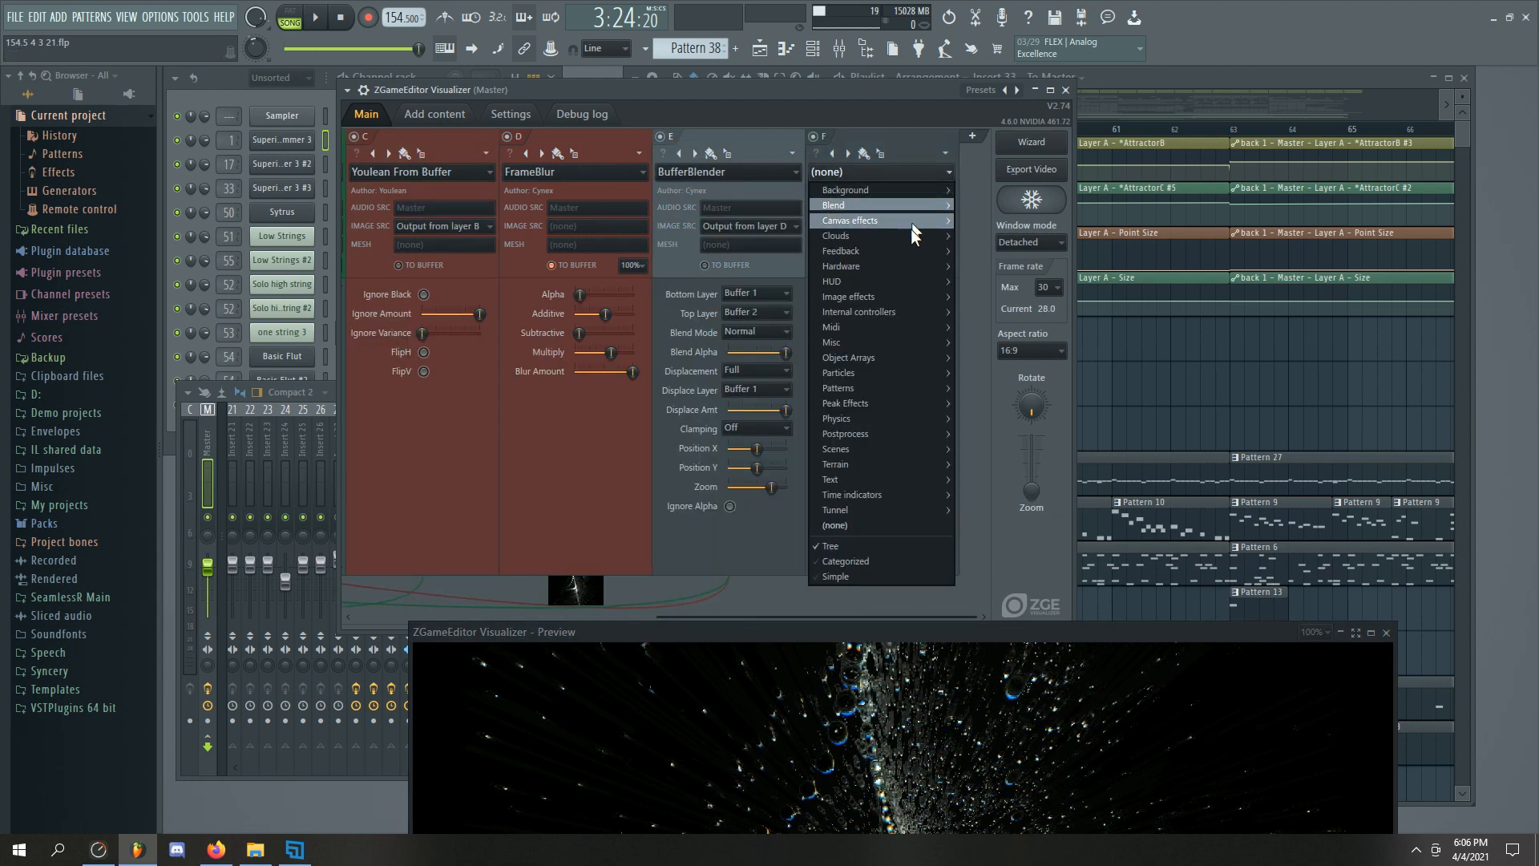
mouse_move(873, 437)
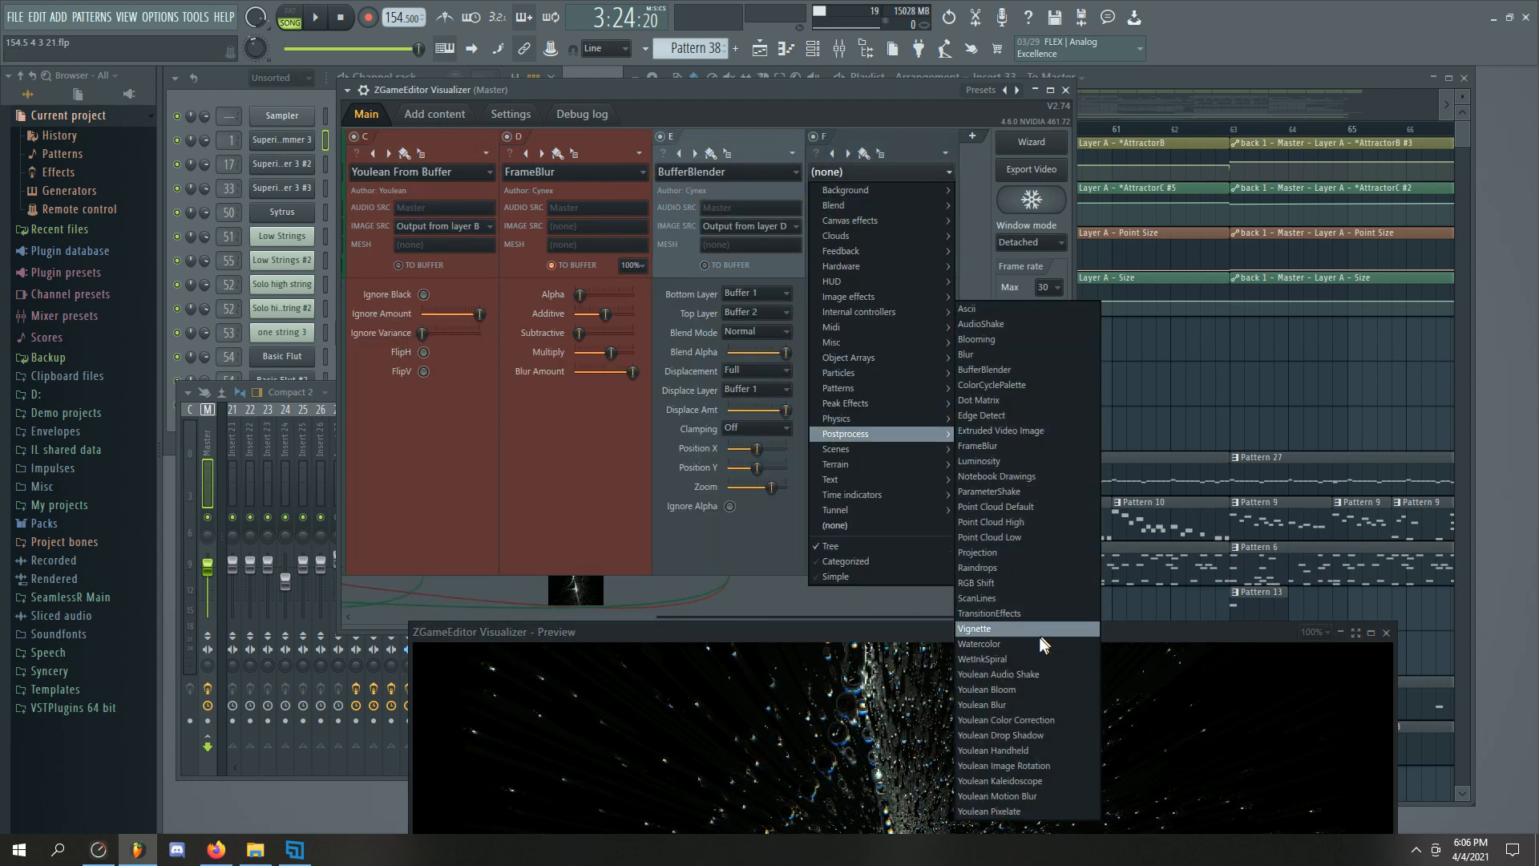
left_click(1058, 718)
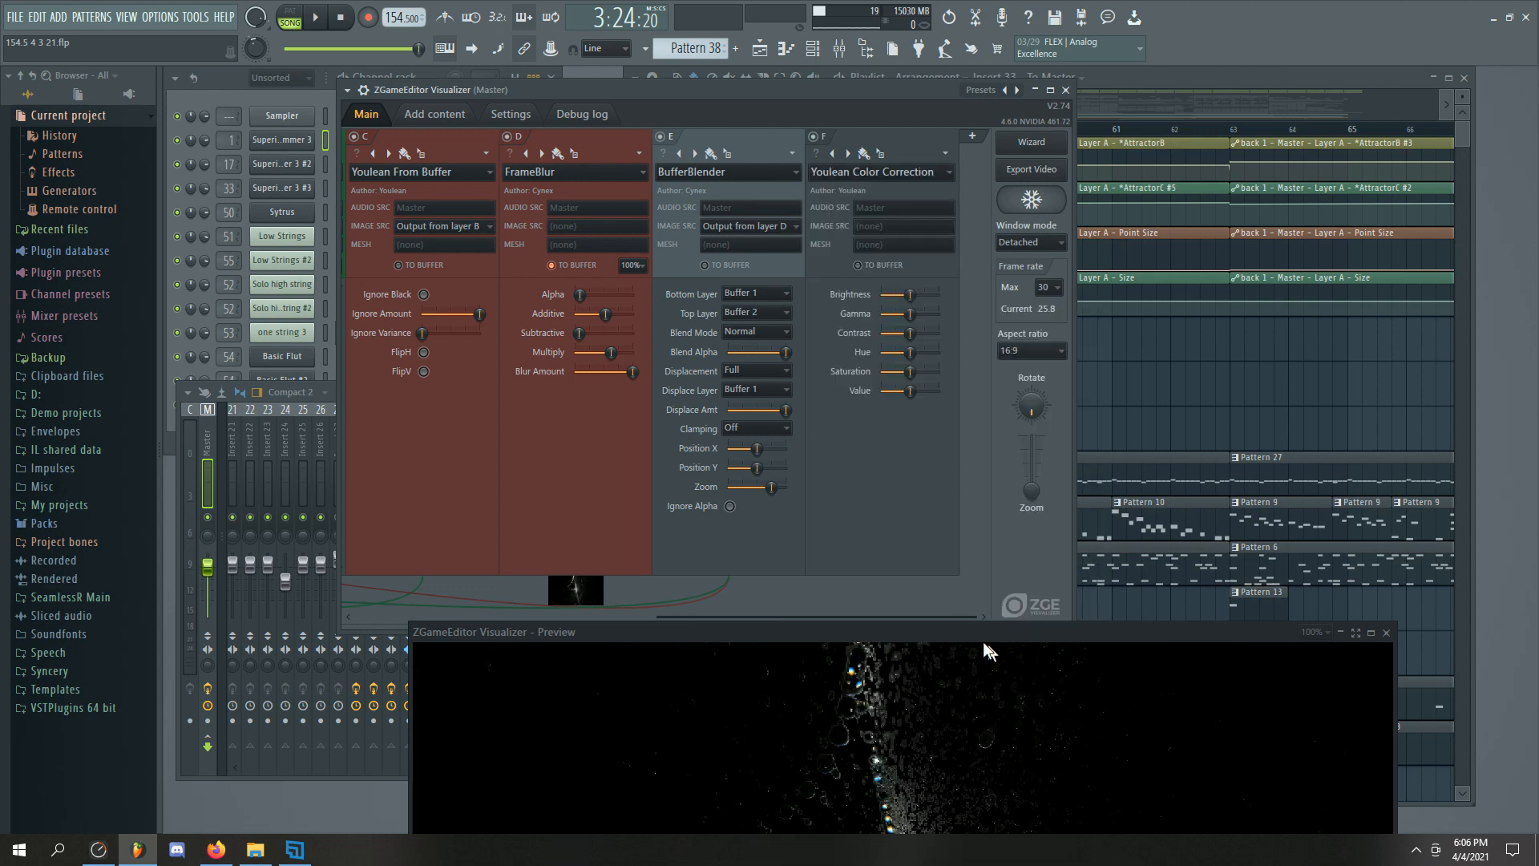
Shrink the preview window and place it clear of layer F's color correction settings
left_click_drag(965, 634, 962, 398)
left_click_drag(1402, 386, 1182, 501)
left_click_drag(941, 519, 556, 183)
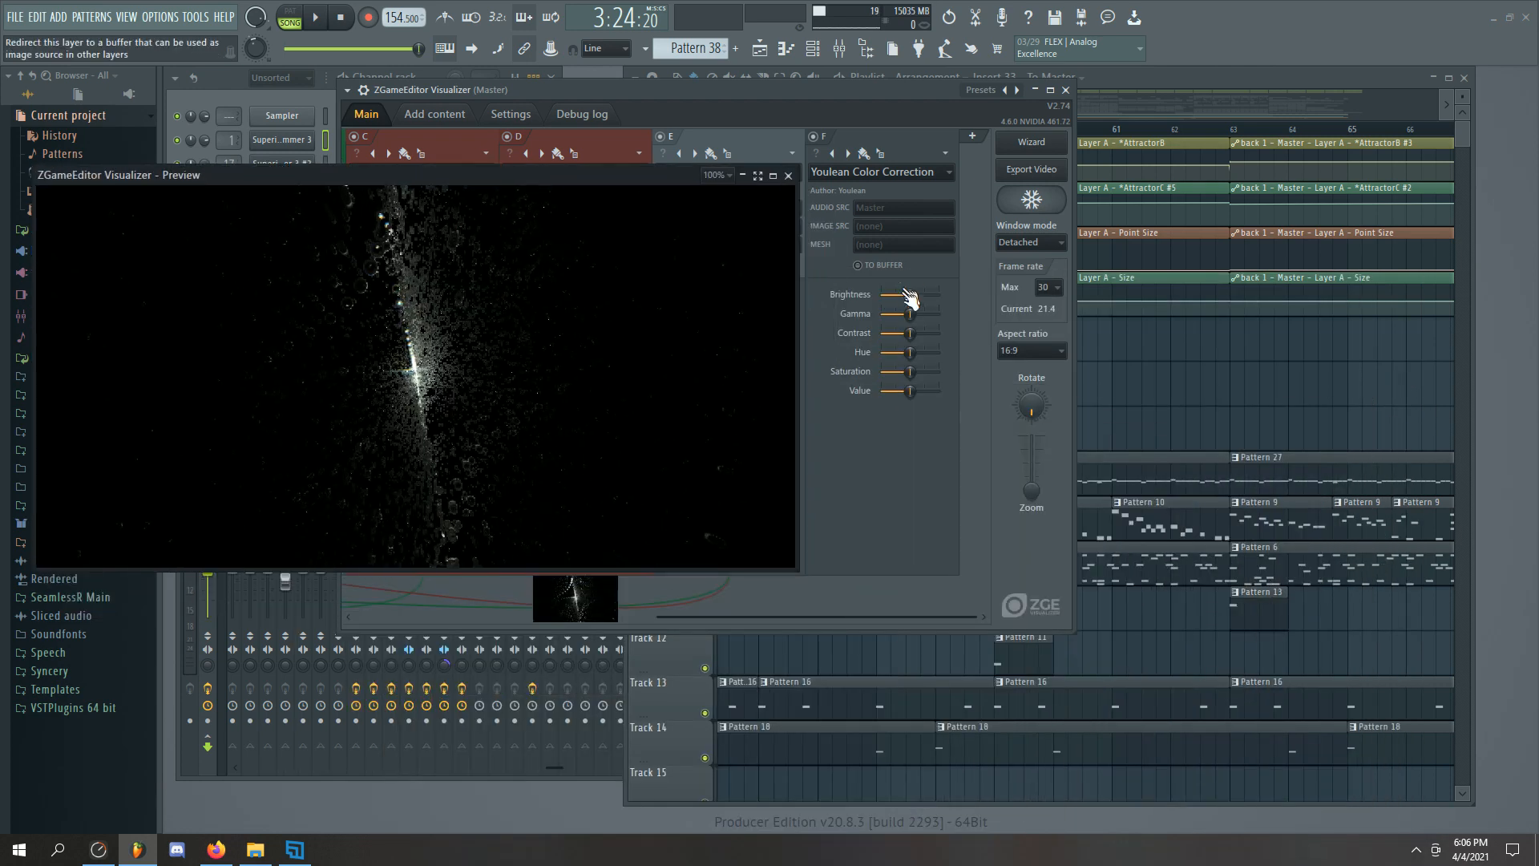
Try raising layer F's Gamma to about 61% and reset it to its default
left_click_drag(914, 333, 916, 316)
left_click(919, 331, "alt")
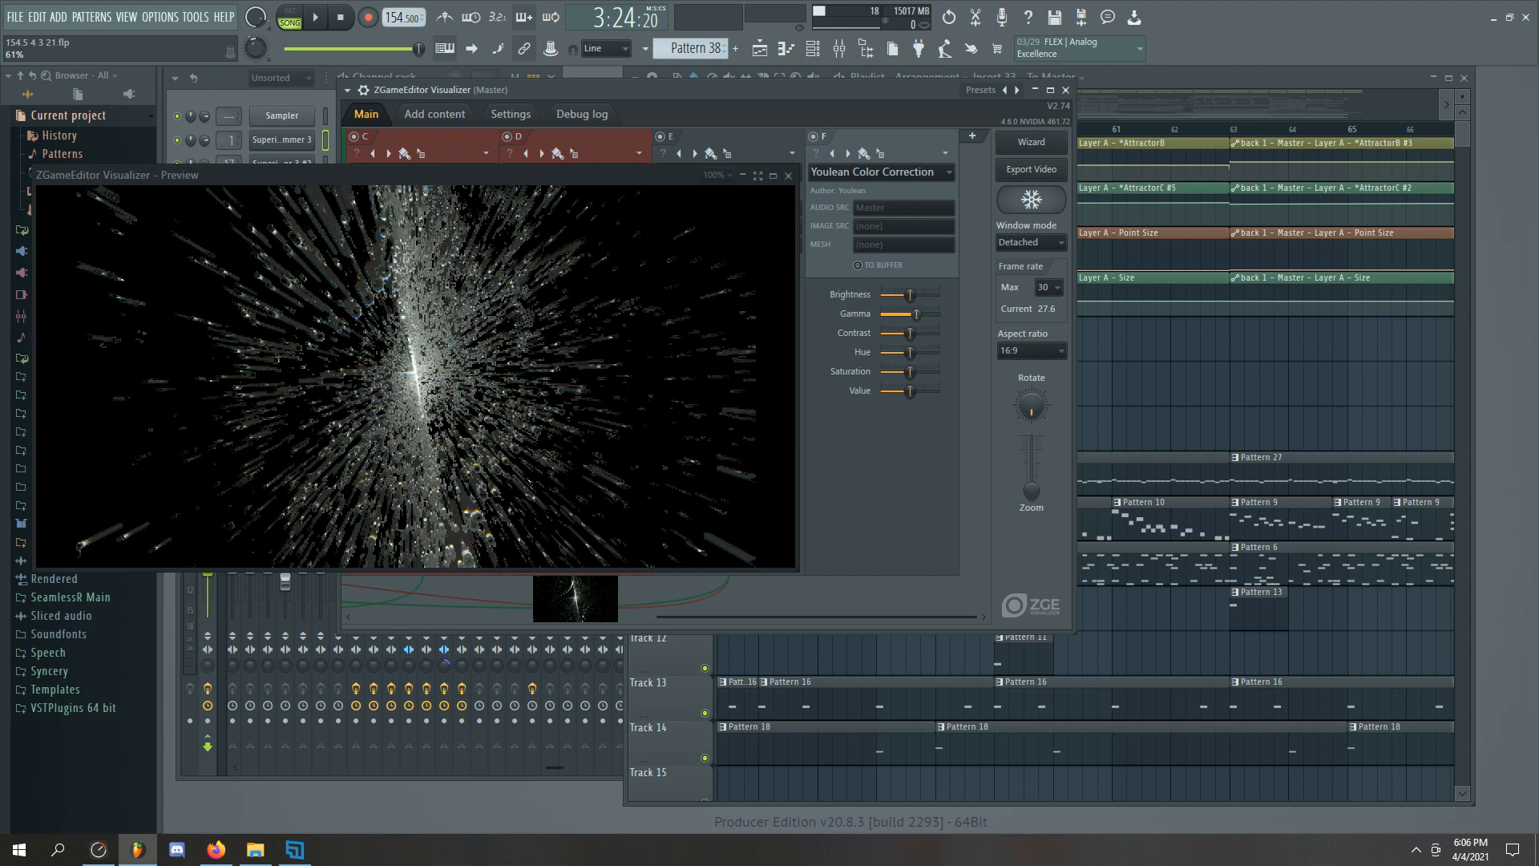
left_click(922, 316, "alt")
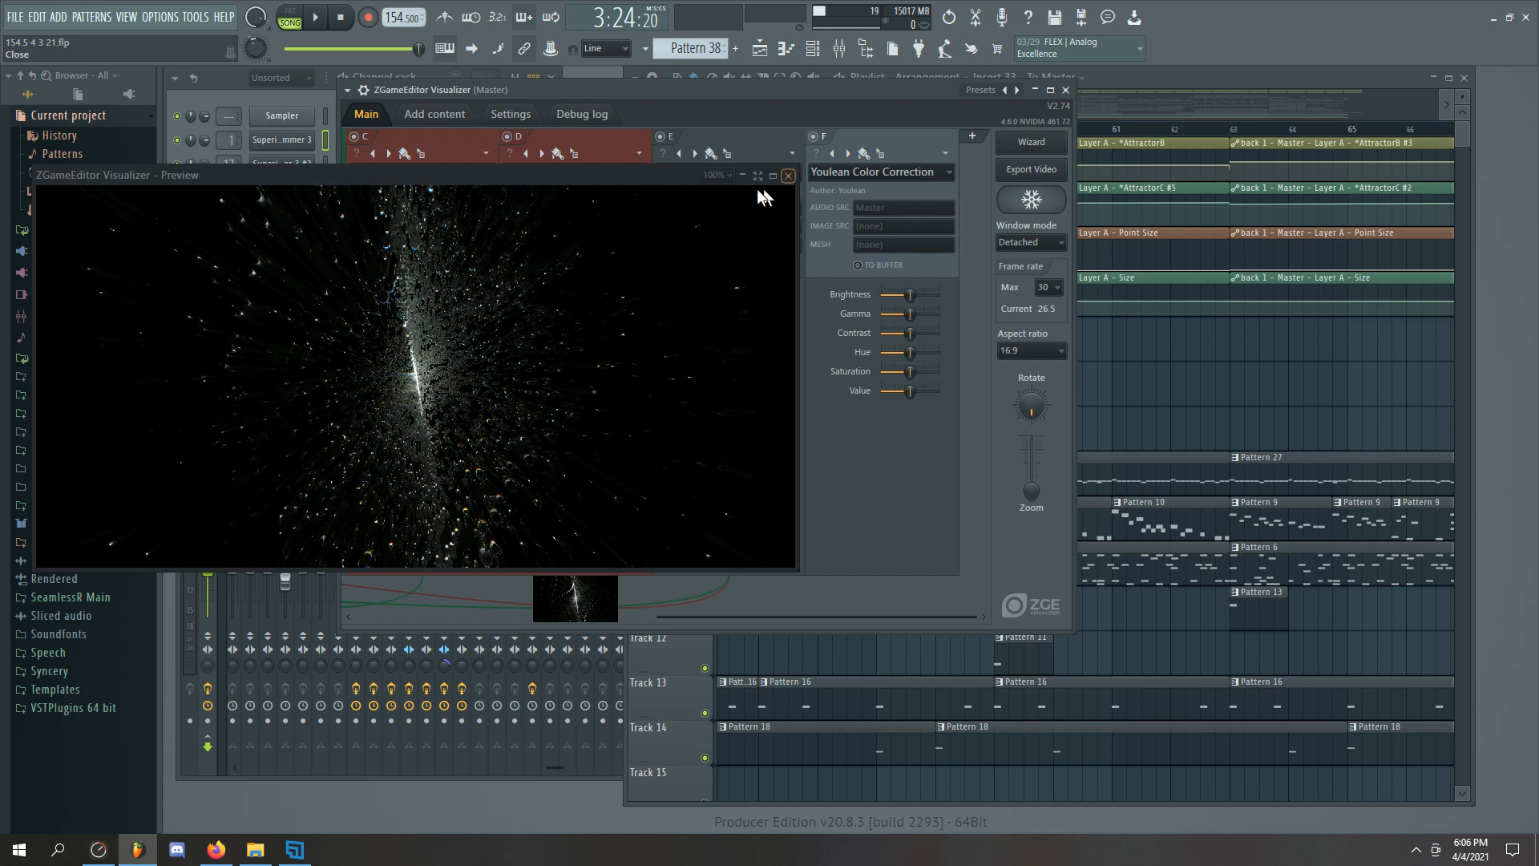
Move the Visualizer window beside the preview and insert a Youlean Bloom layer before the Youlean Color Correction layer
left_click_drag(814, 90, 1118, 171)
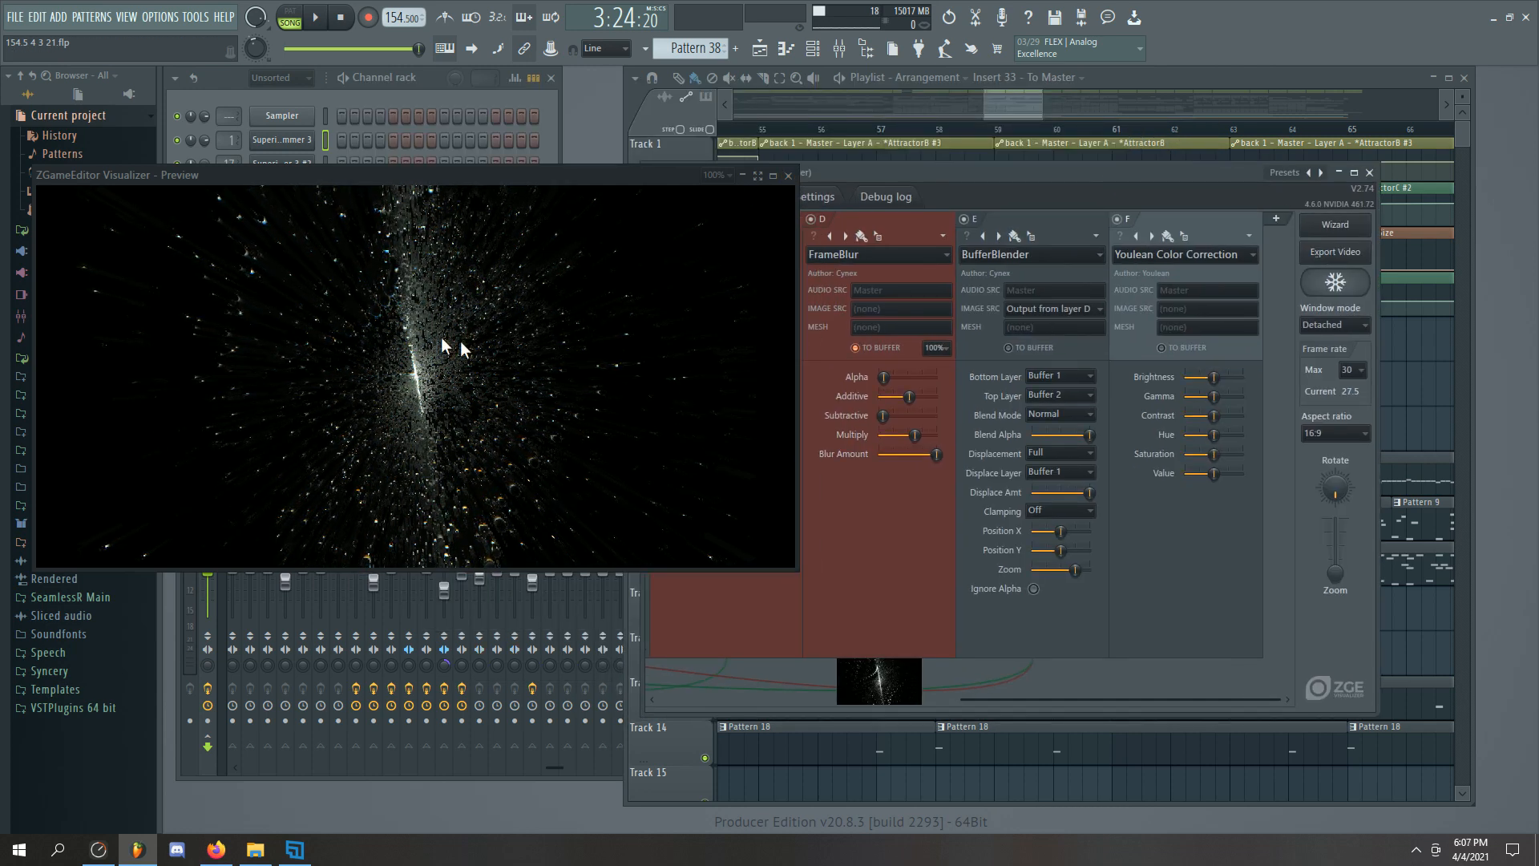
left_click(1248, 238)
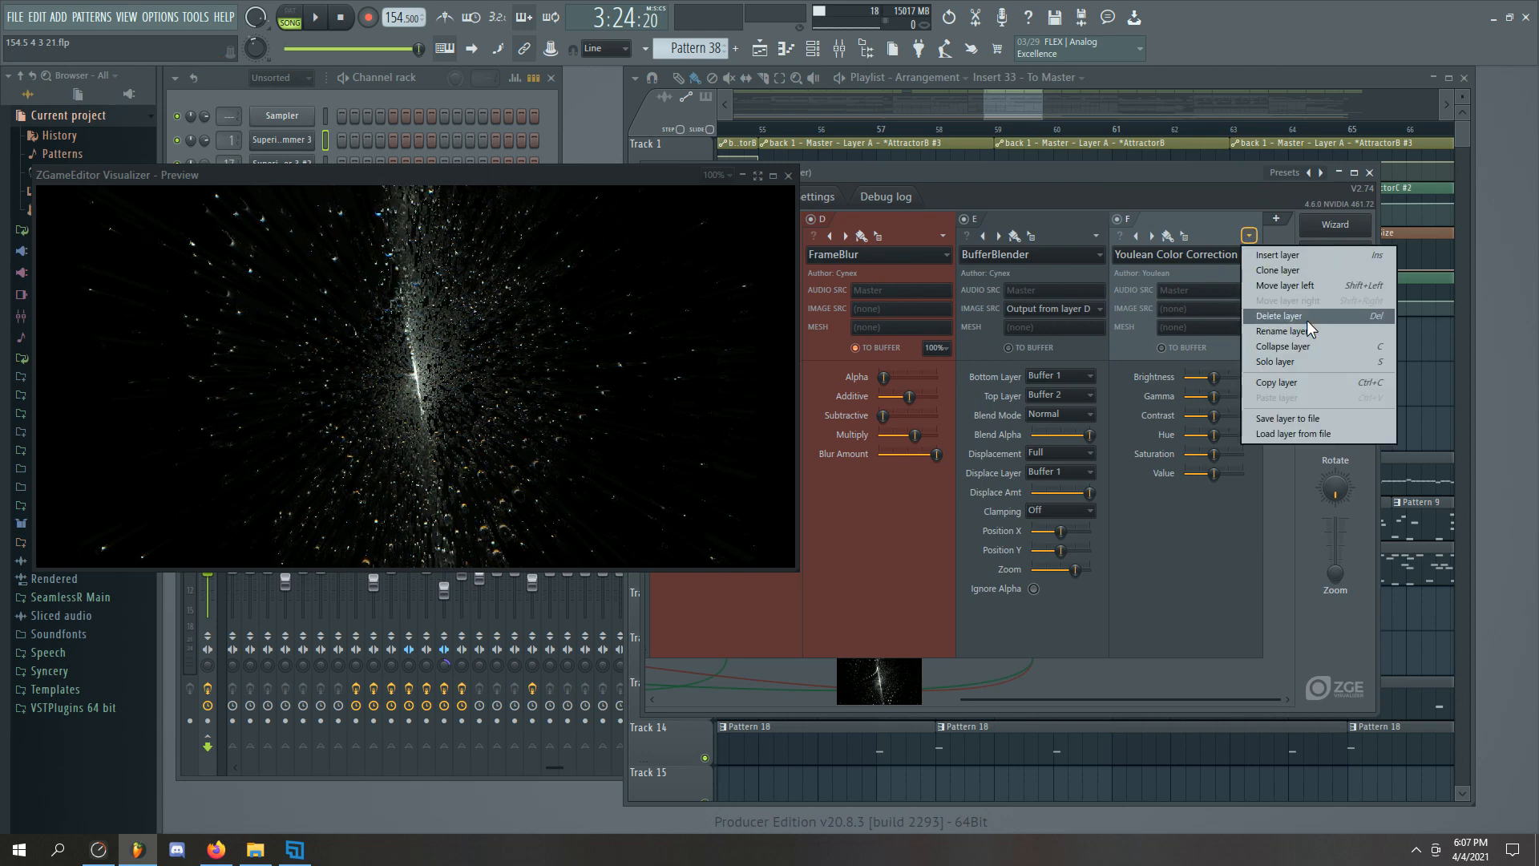
left_click(1316, 256)
left_click(1158, 253)
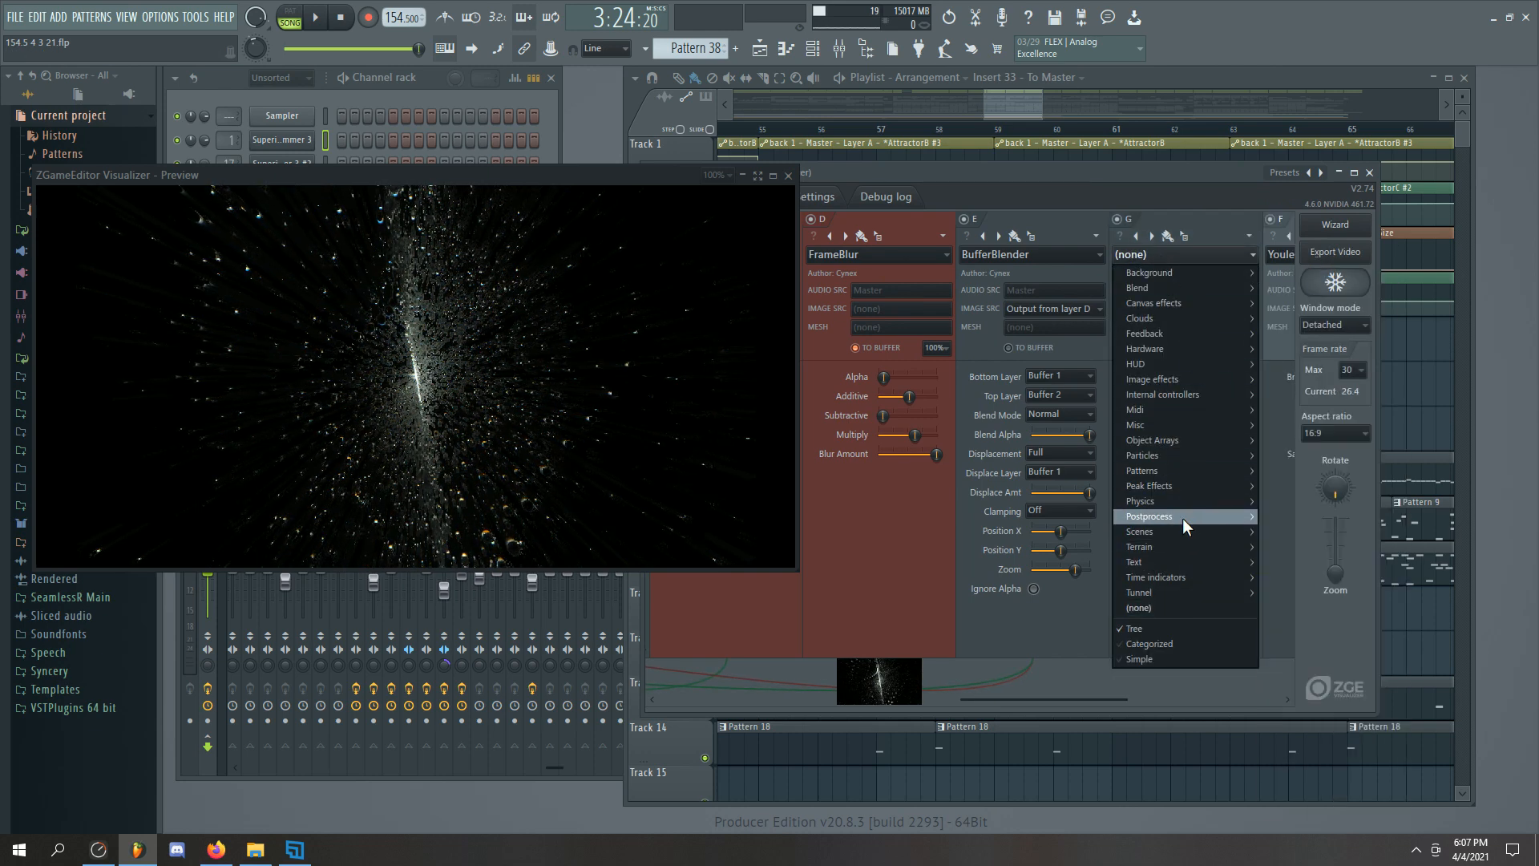
mouse_move(1181, 518)
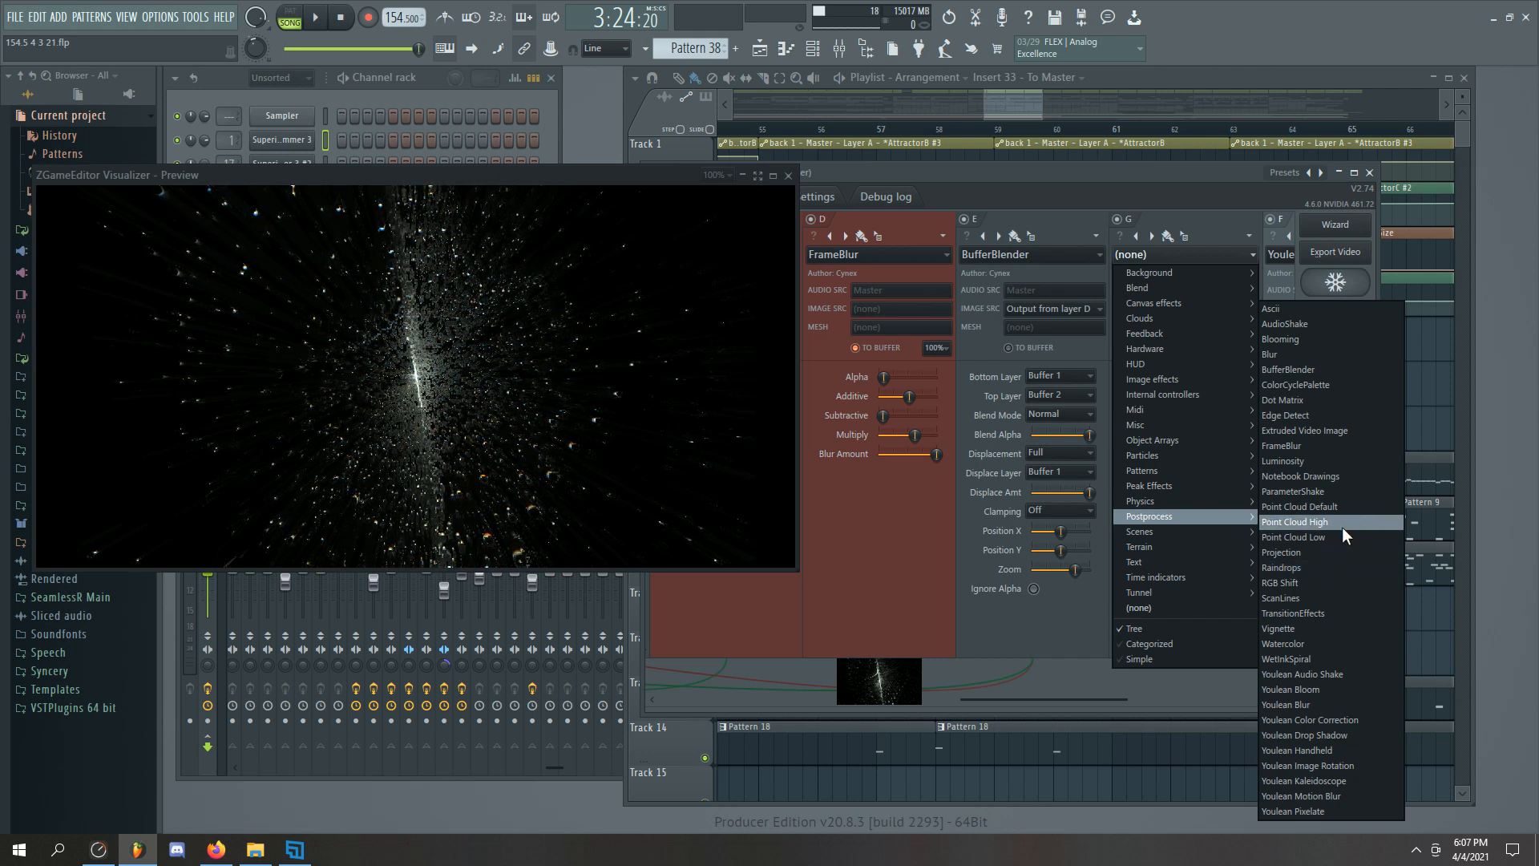
left_click(1354, 690)
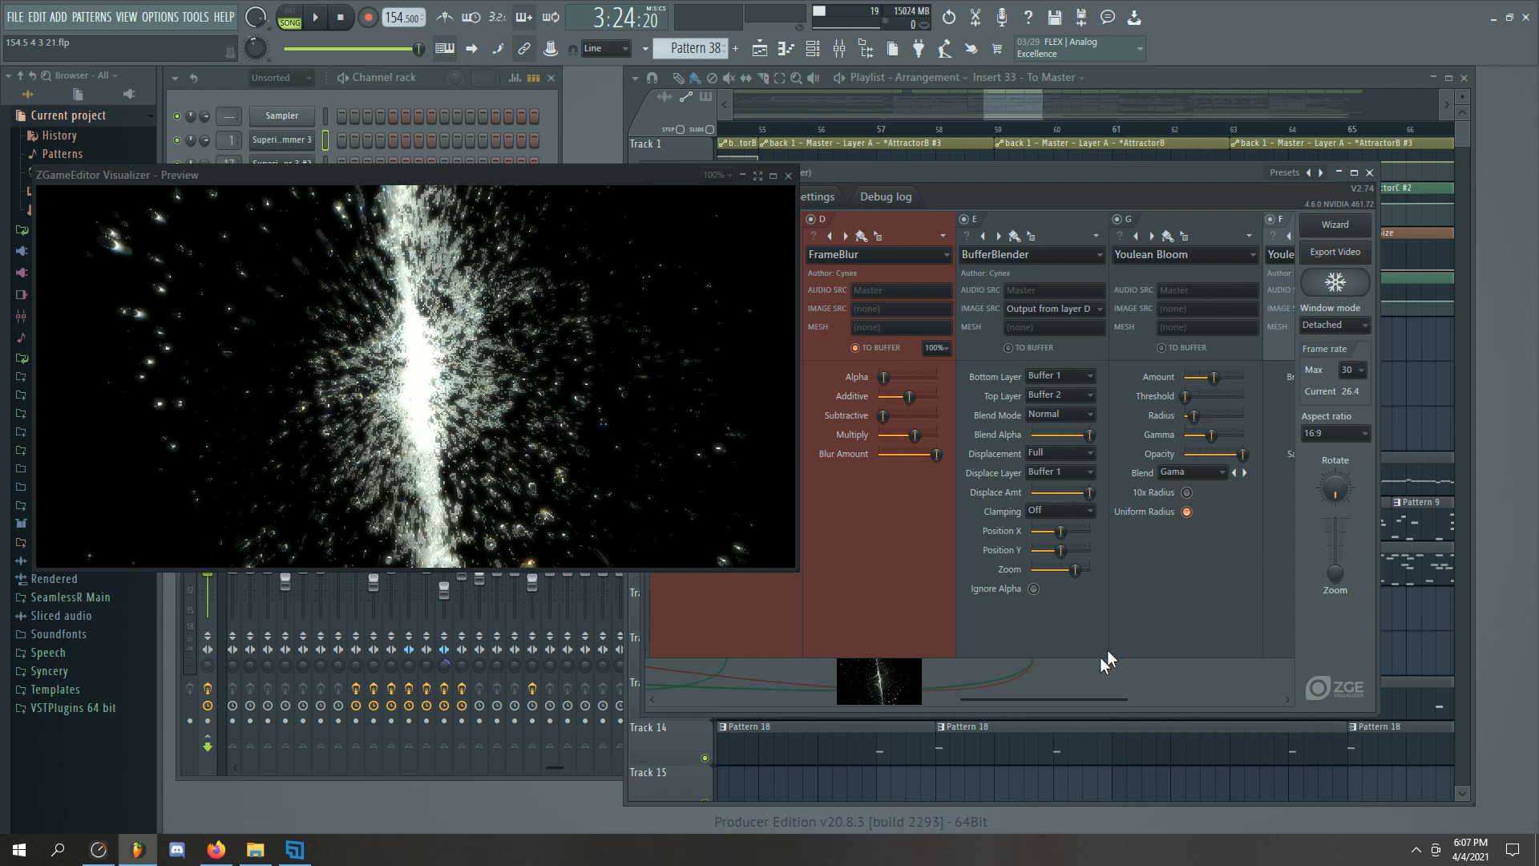
Tune Youlean Bloom with Amount about 11%, Threshold and Gamma about one third, Radius about 60% and Opacity about 70%
left_click_drag(1061, 699, 1182, 699)
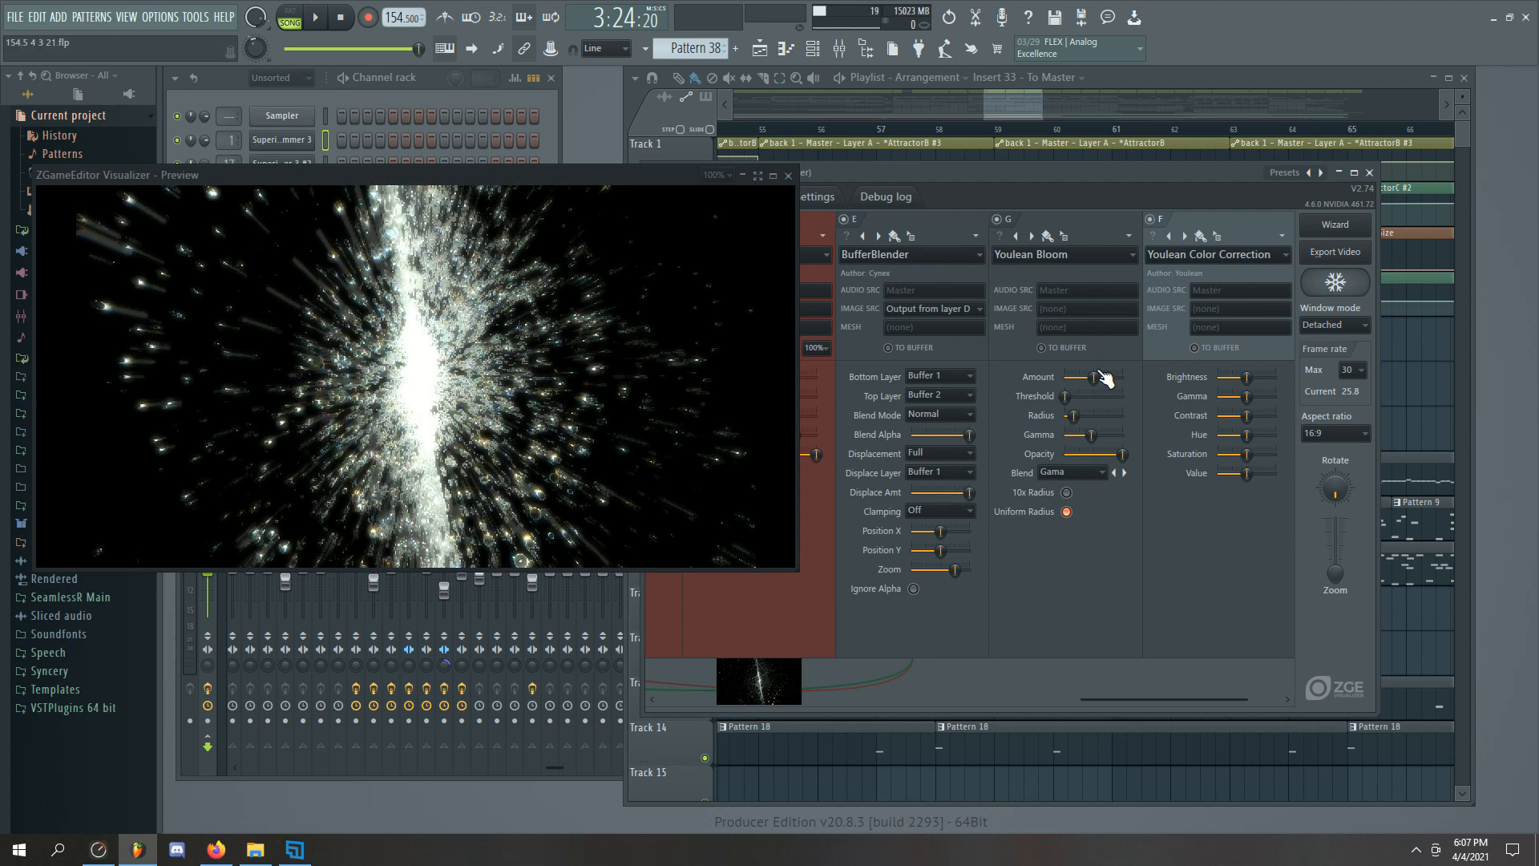
left_click_drag(1093, 377, 1065, 377)
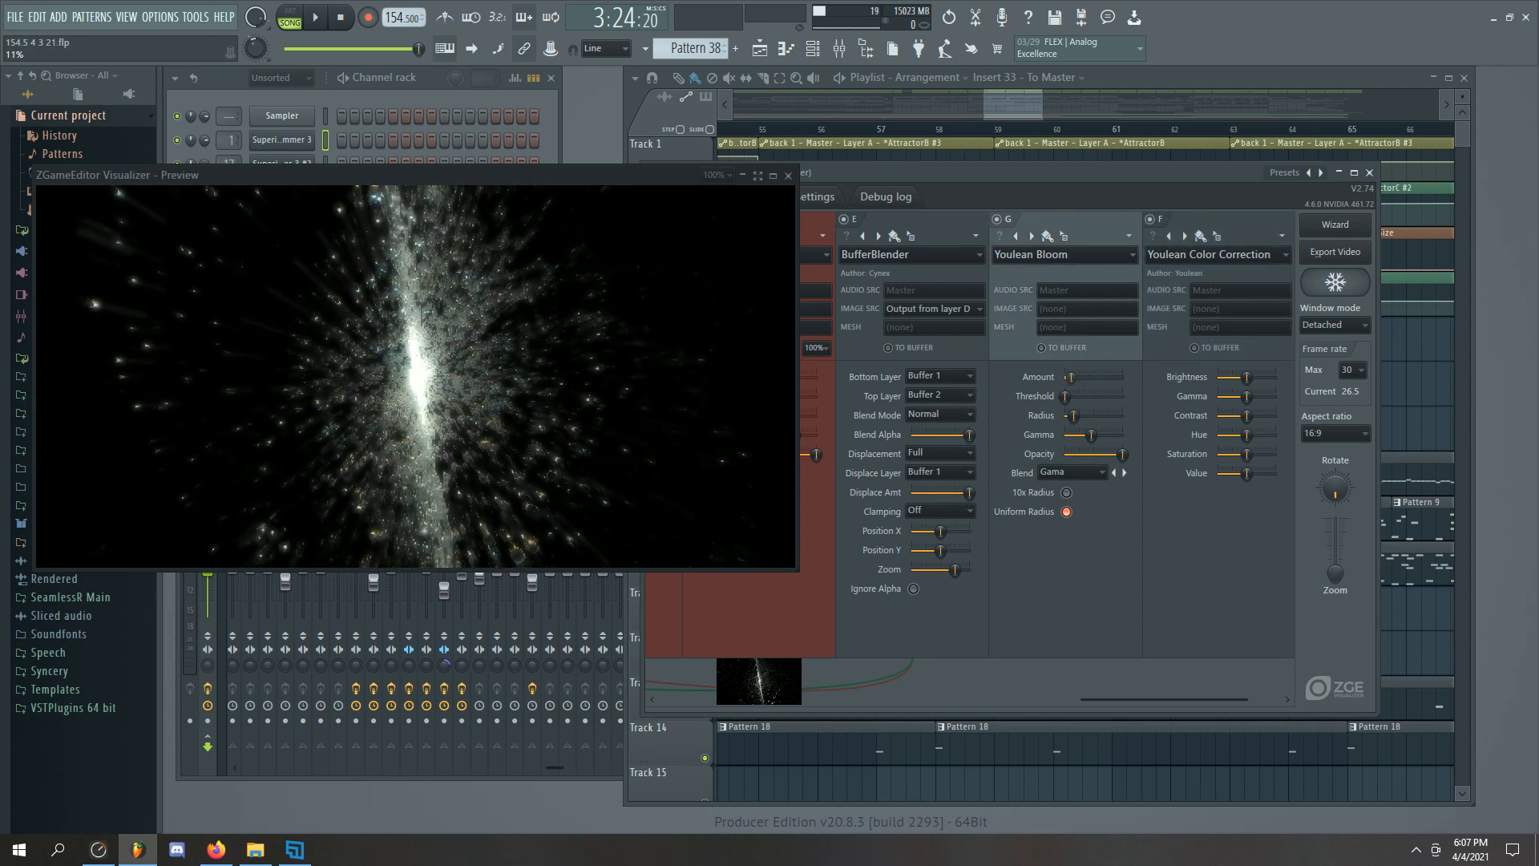
left_click_drag(1072, 396, 1078, 397)
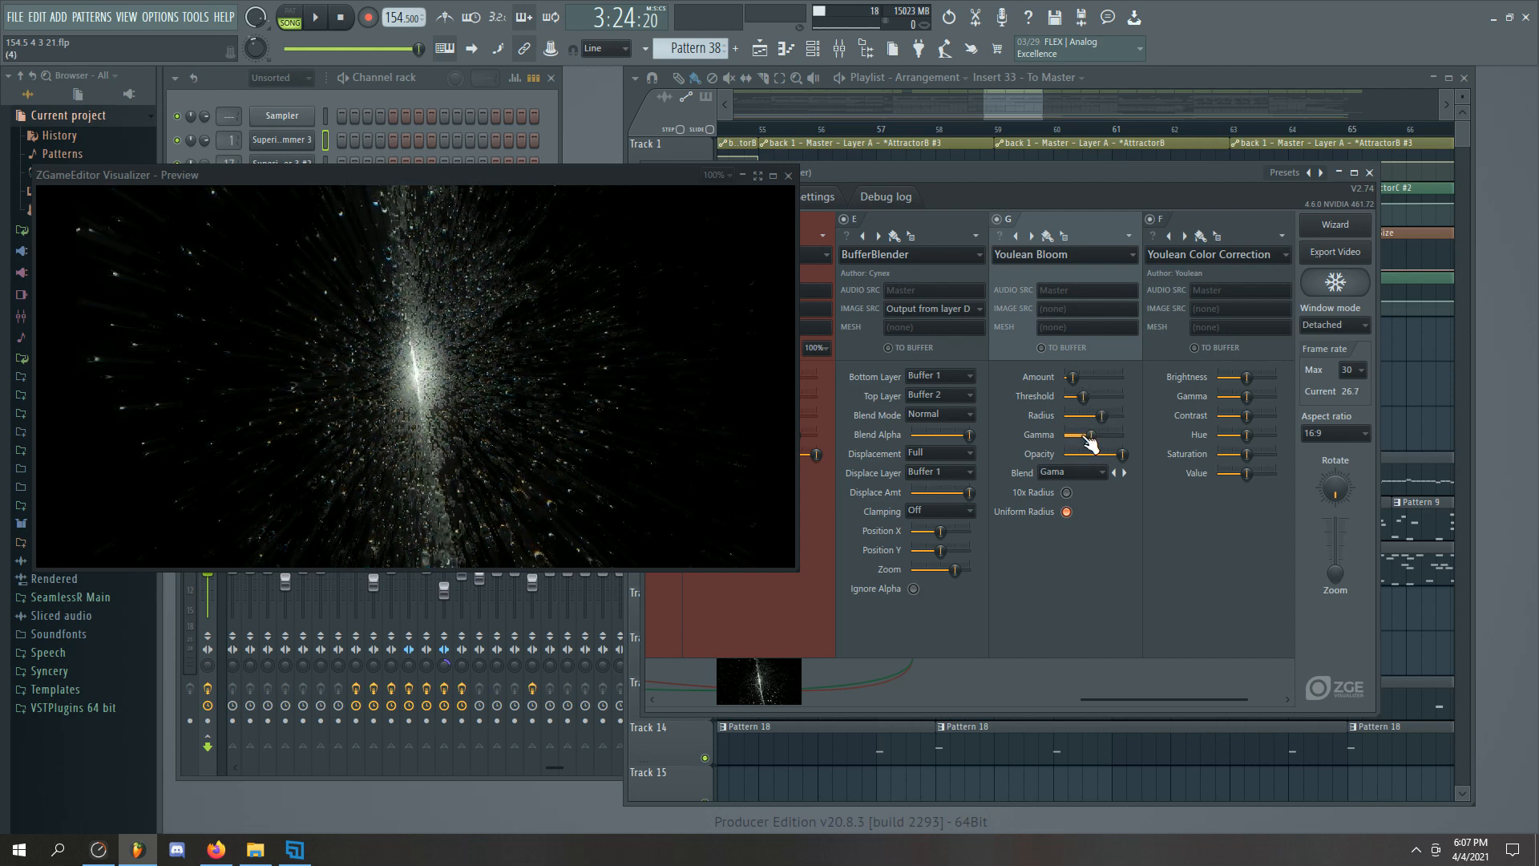
left_click_drag(1101, 434, 1070, 454)
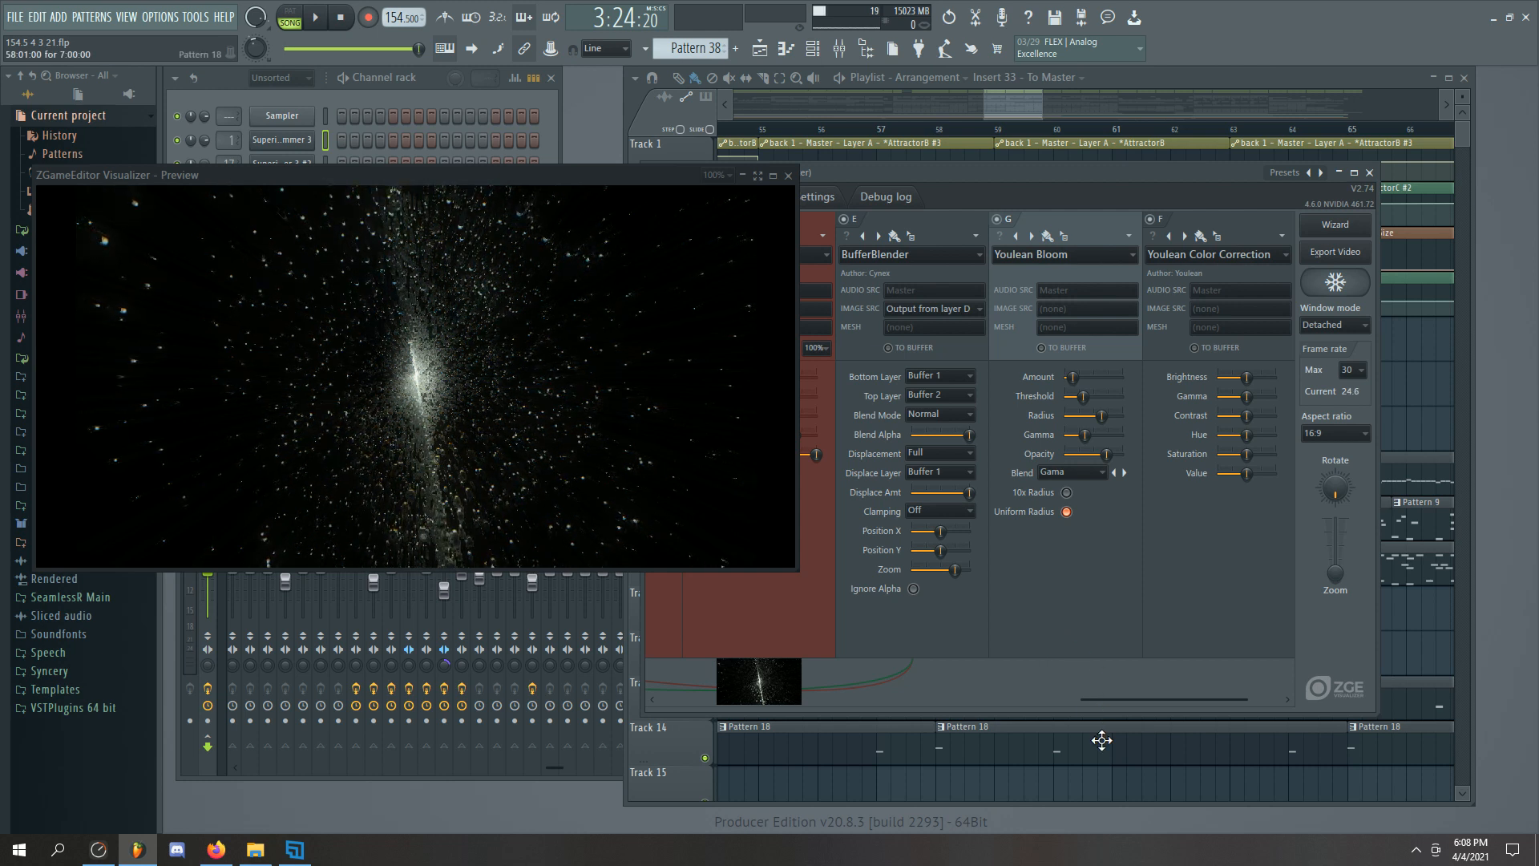
Close this Visualizer and open the master track's back 1 instance with its preview in Detached window mode
left_click_drag(1095, 701, 1034, 701)
left_click(1369, 172)
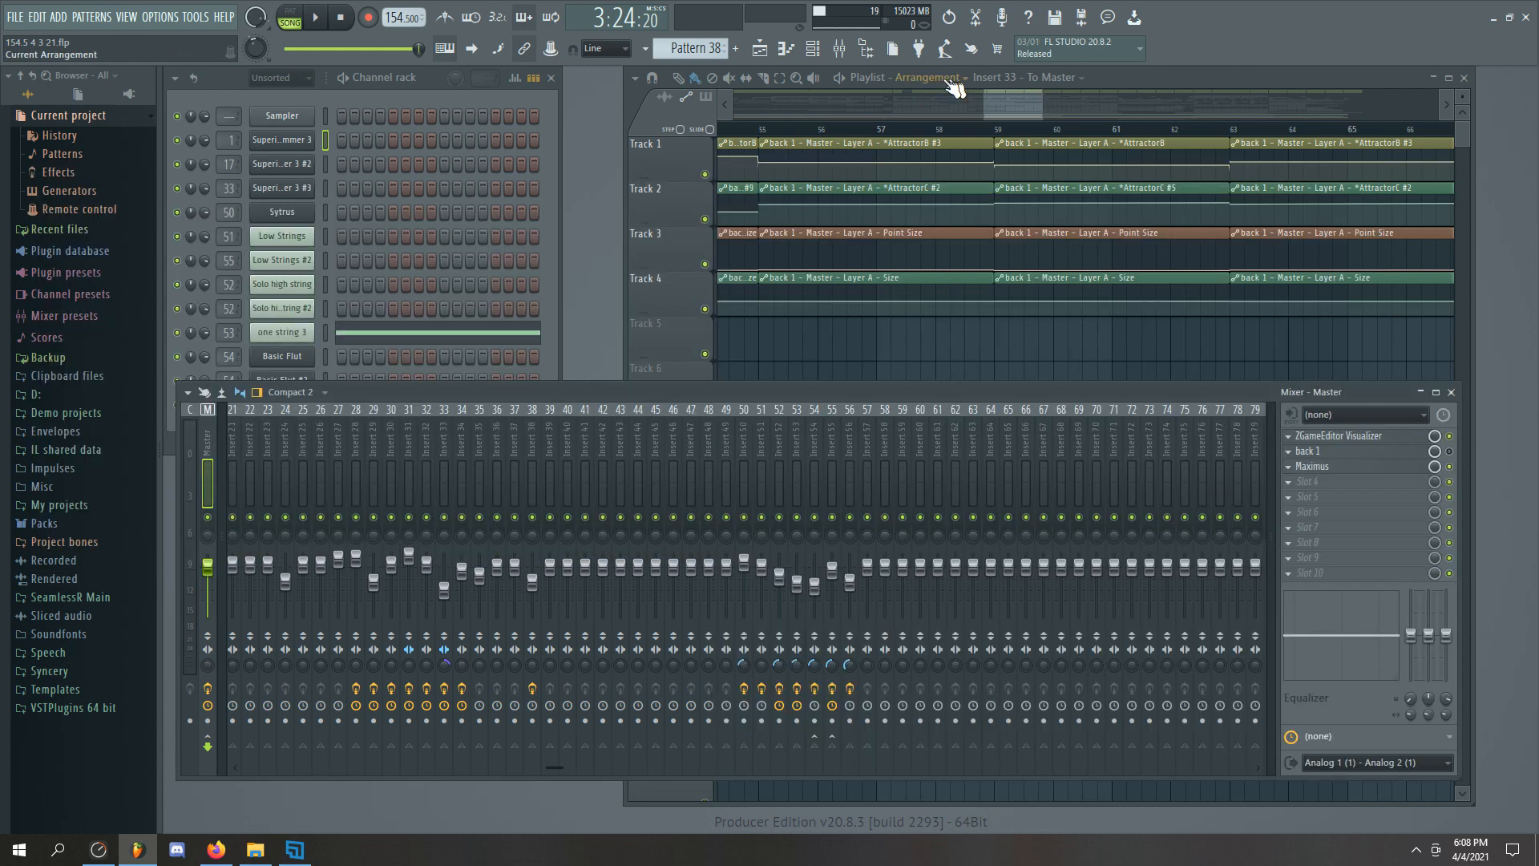
left_click(1398, 453)
left_click_drag(788, 116, 808, 102)
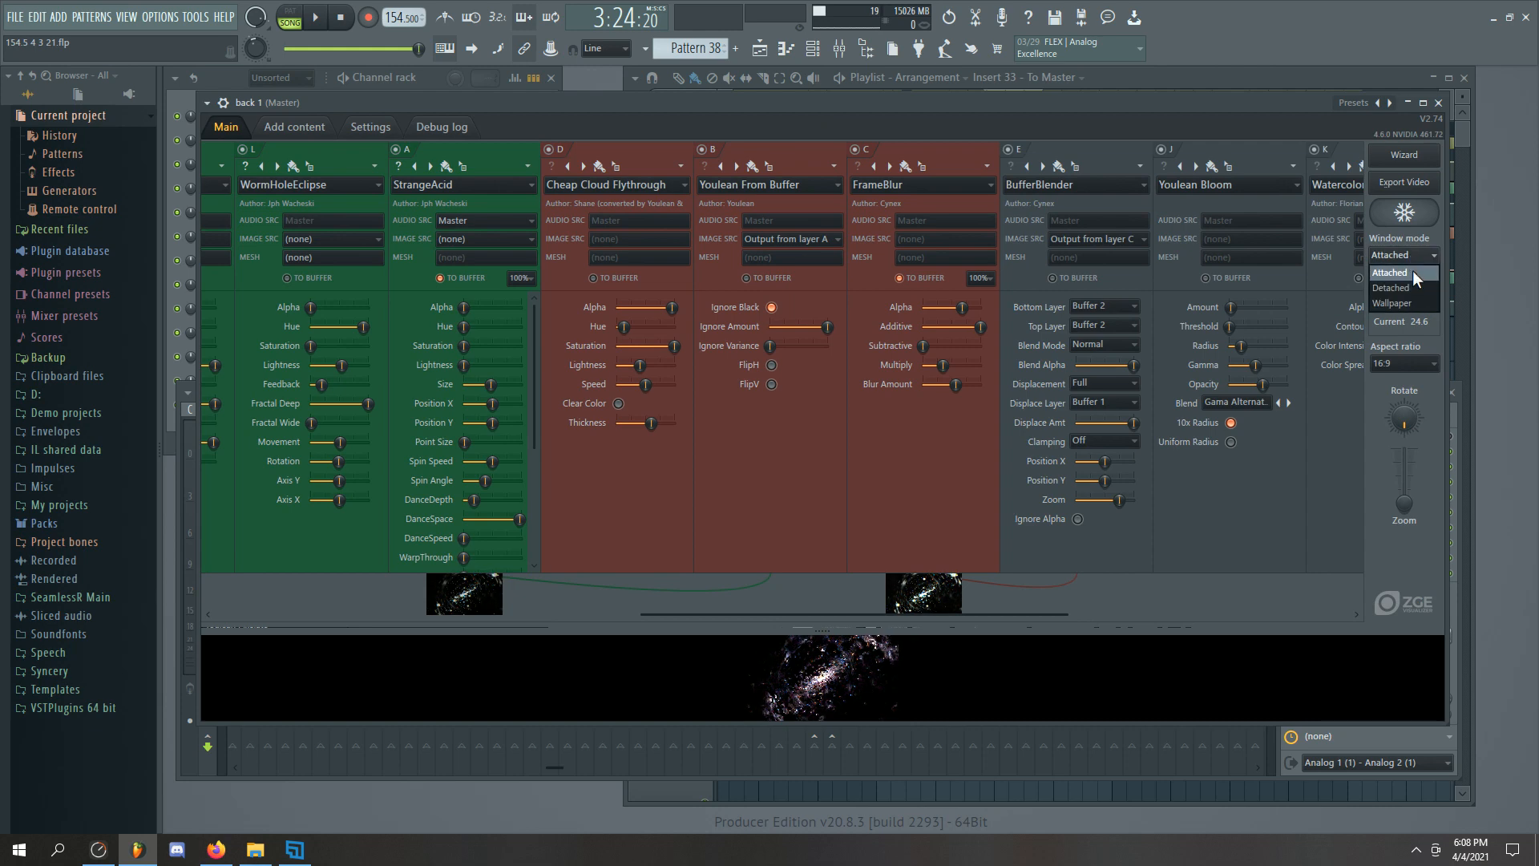
left_click(1412, 282)
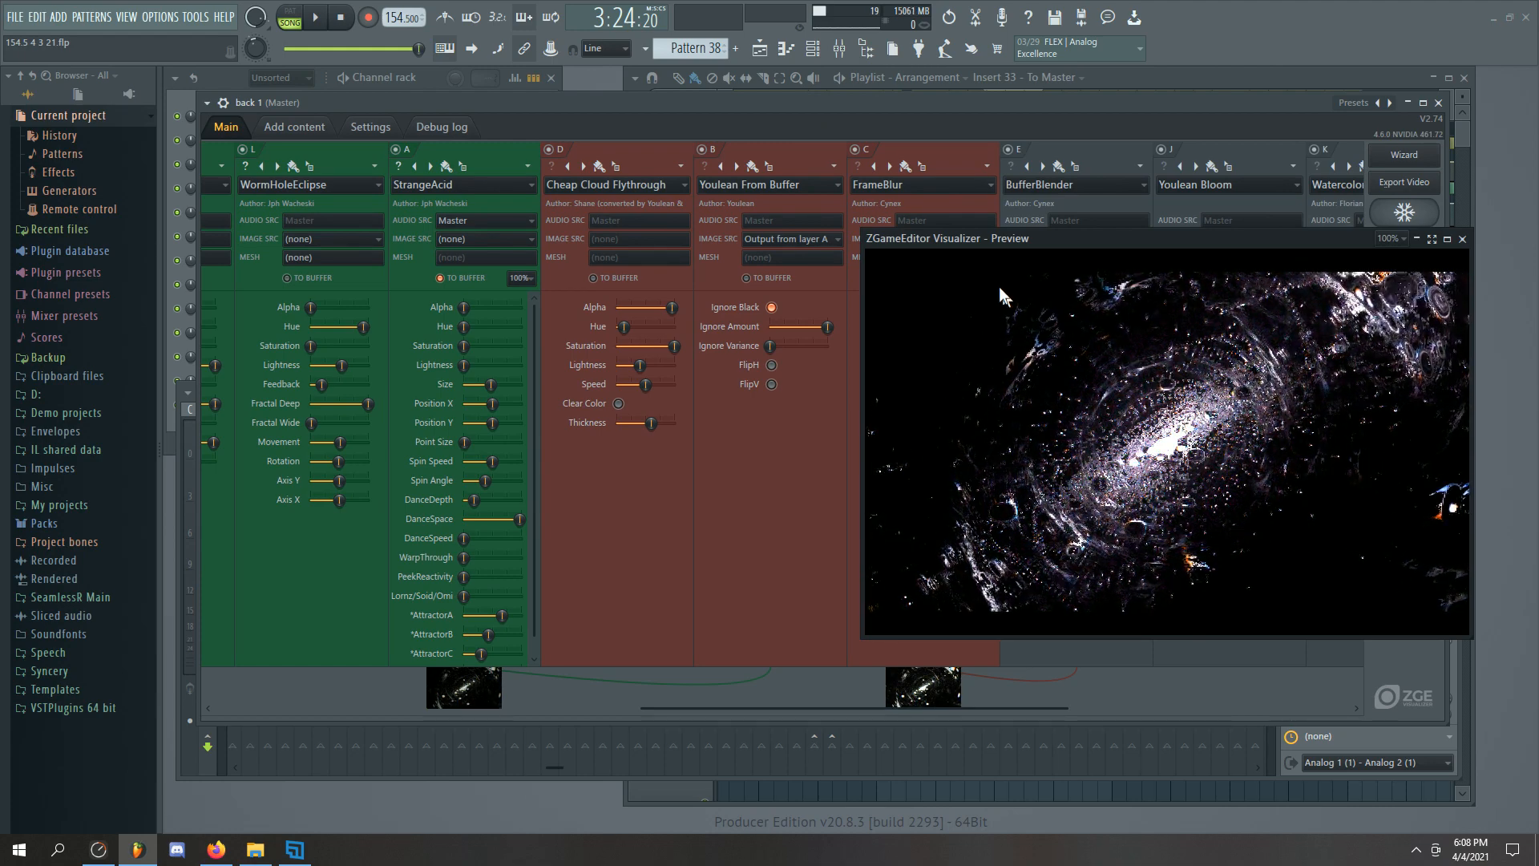
Move the song position to about 1:27 and look through the layers from Combustible Clouds to Cheap Cloud Flythrough
left_click_drag(417, 48, 349, 49)
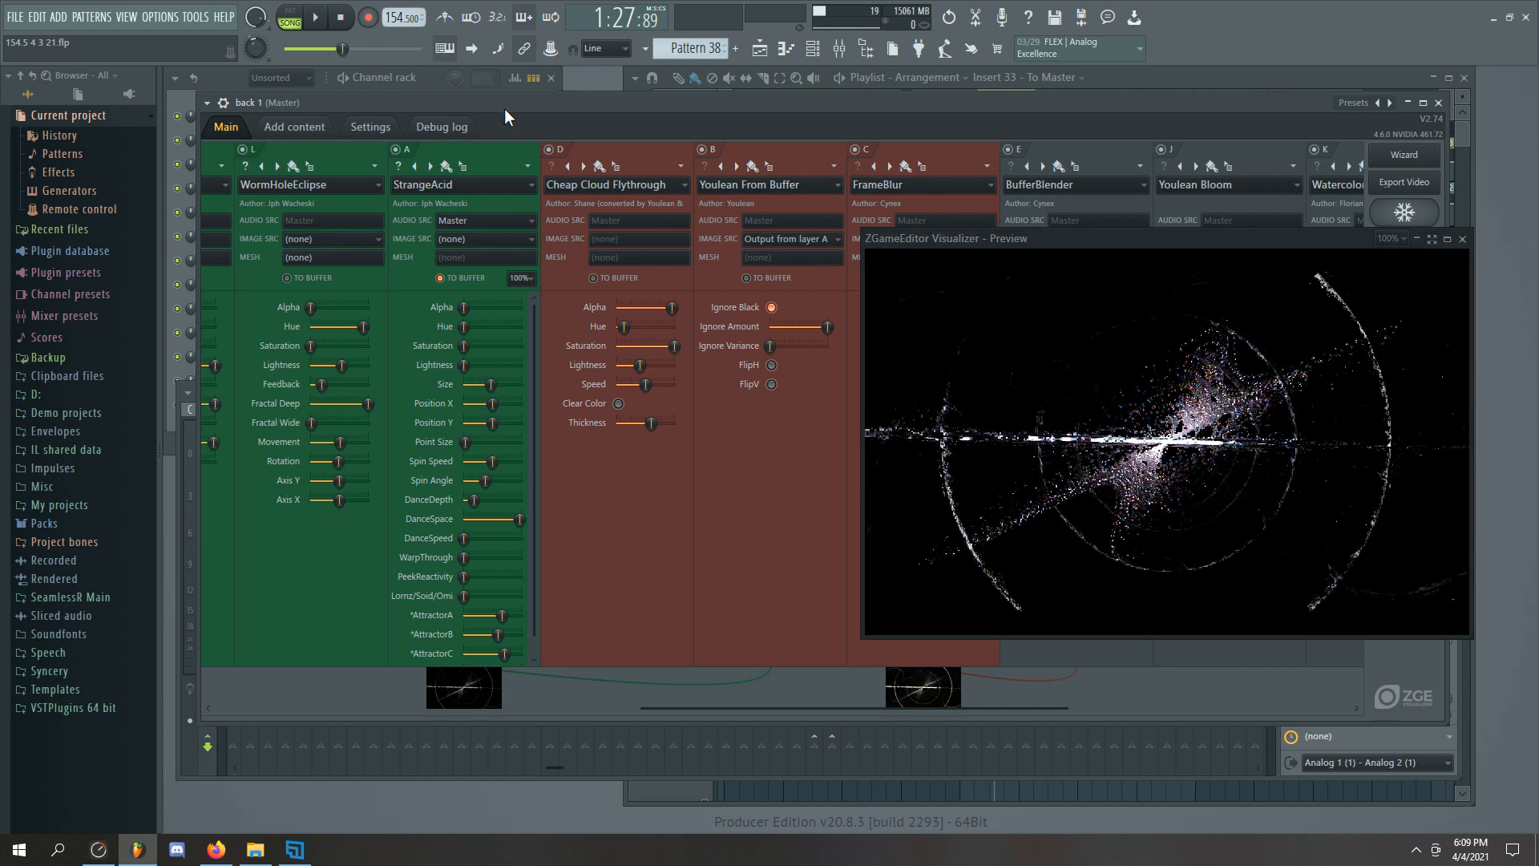
left_click_drag(656, 709, 199, 680)
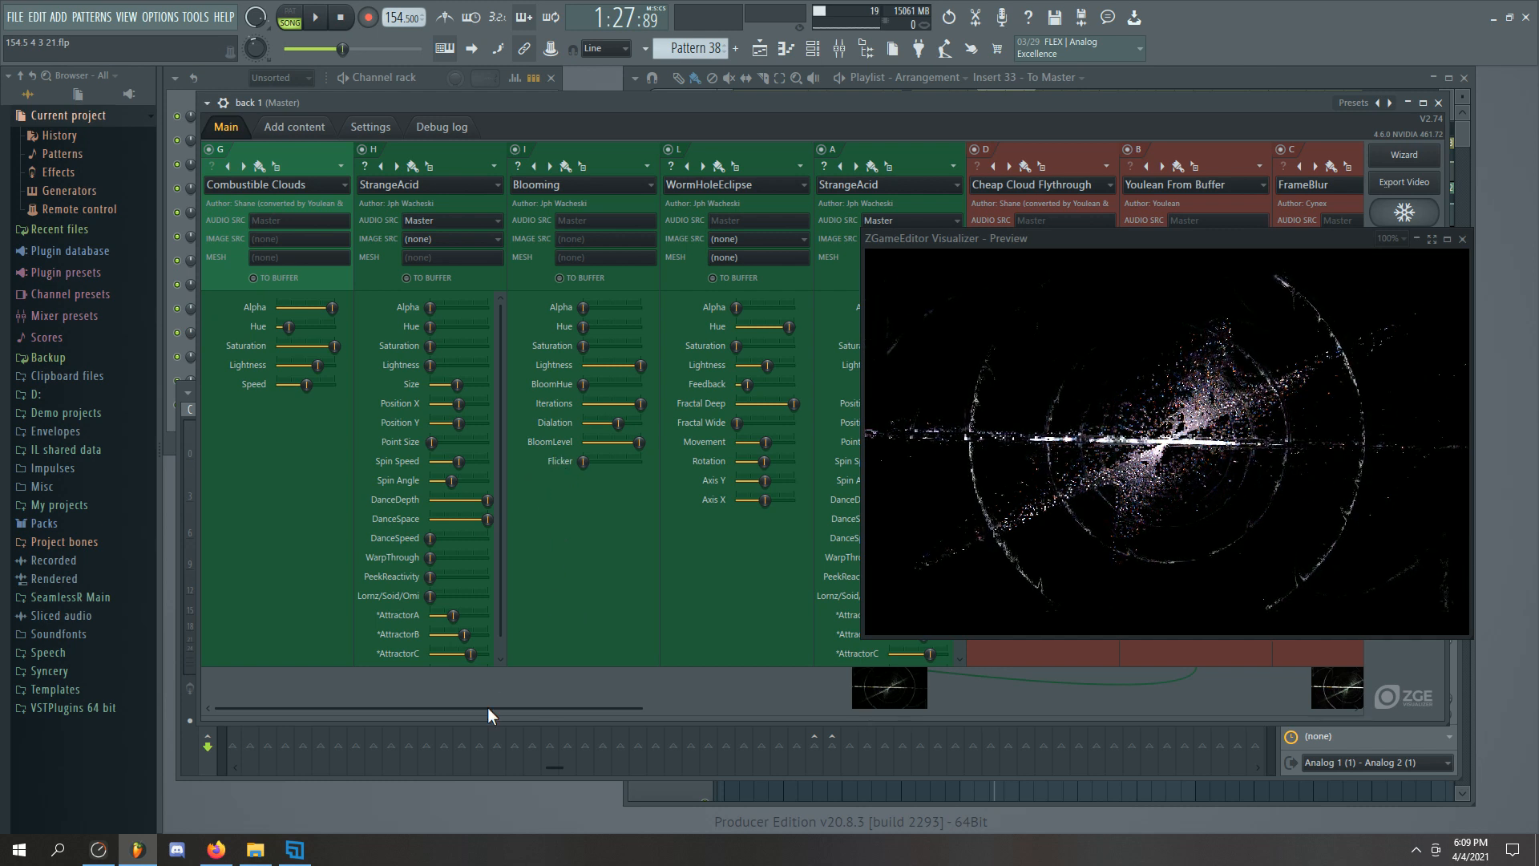
left_click_drag(494, 705, 577, 710)
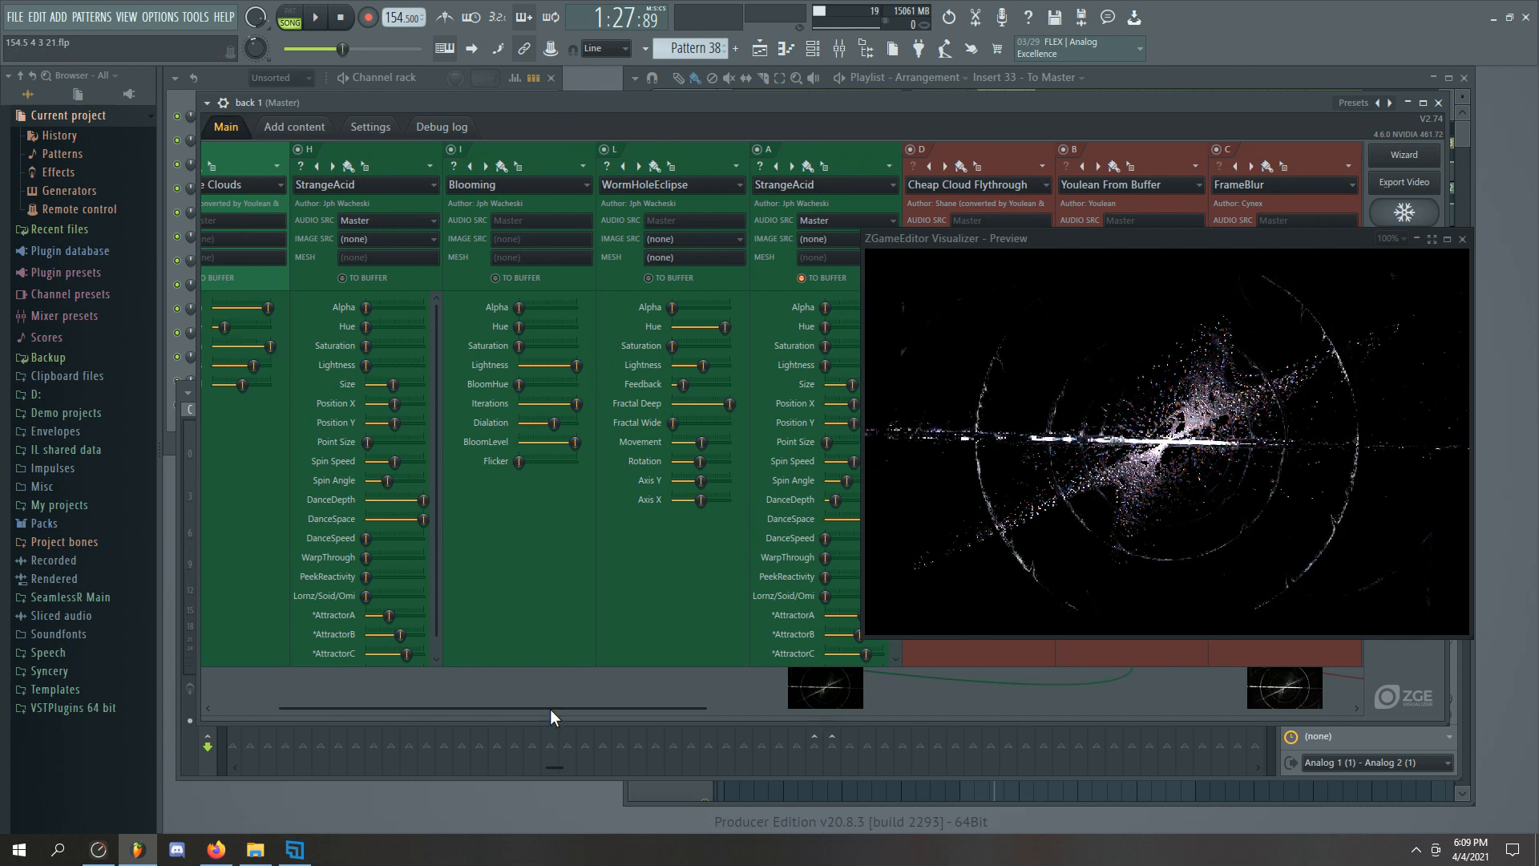
left_click_drag(549, 708, 739, 704)
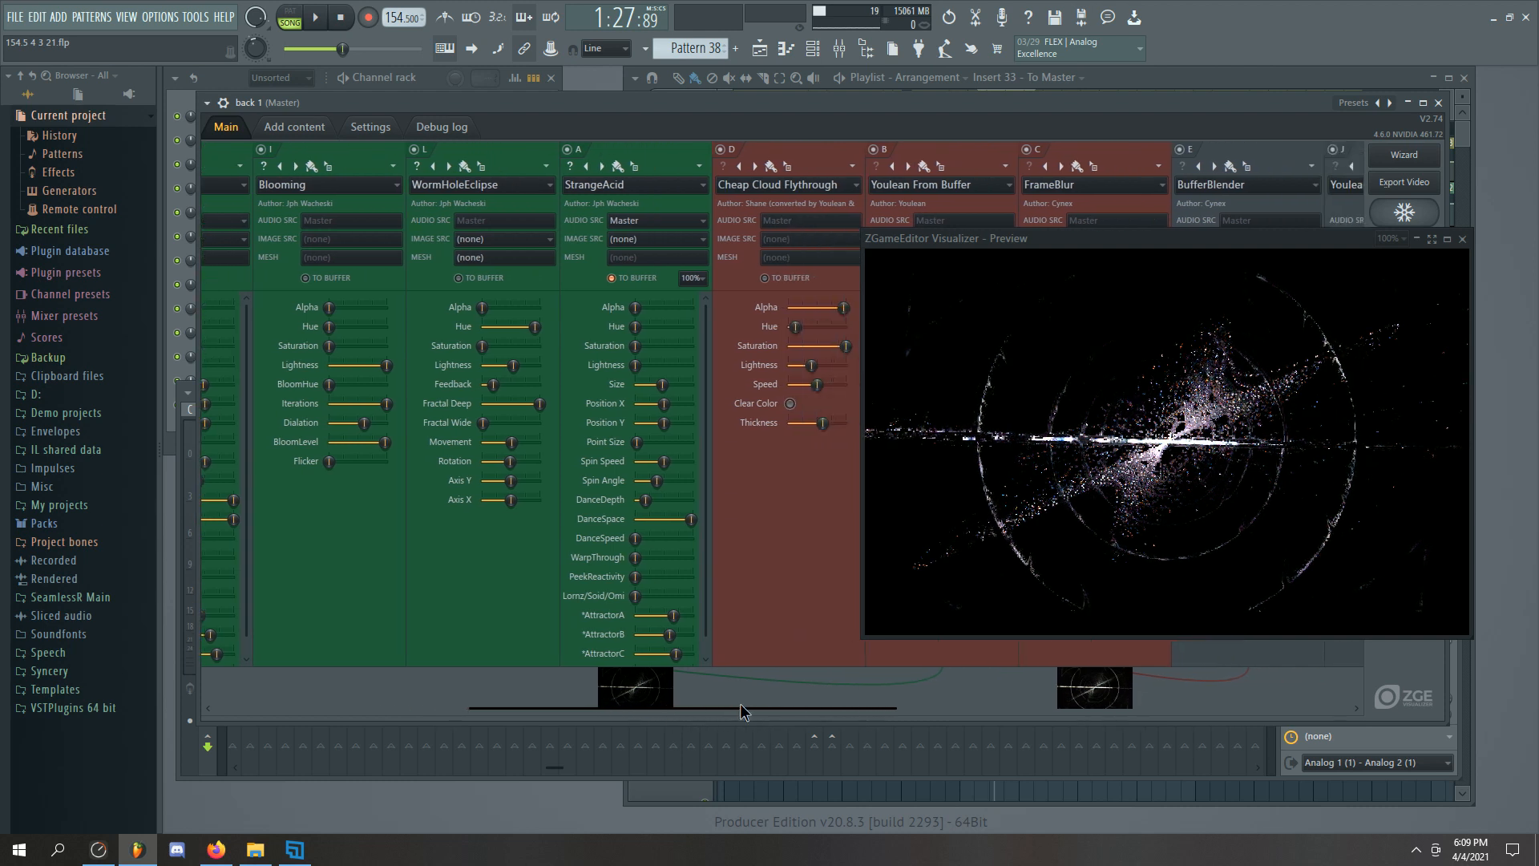
Inspect the effect categories available for the WormHoleEclipse layer and its Fractal Wide and Fractal Deep parameters
left_click(471, 187)
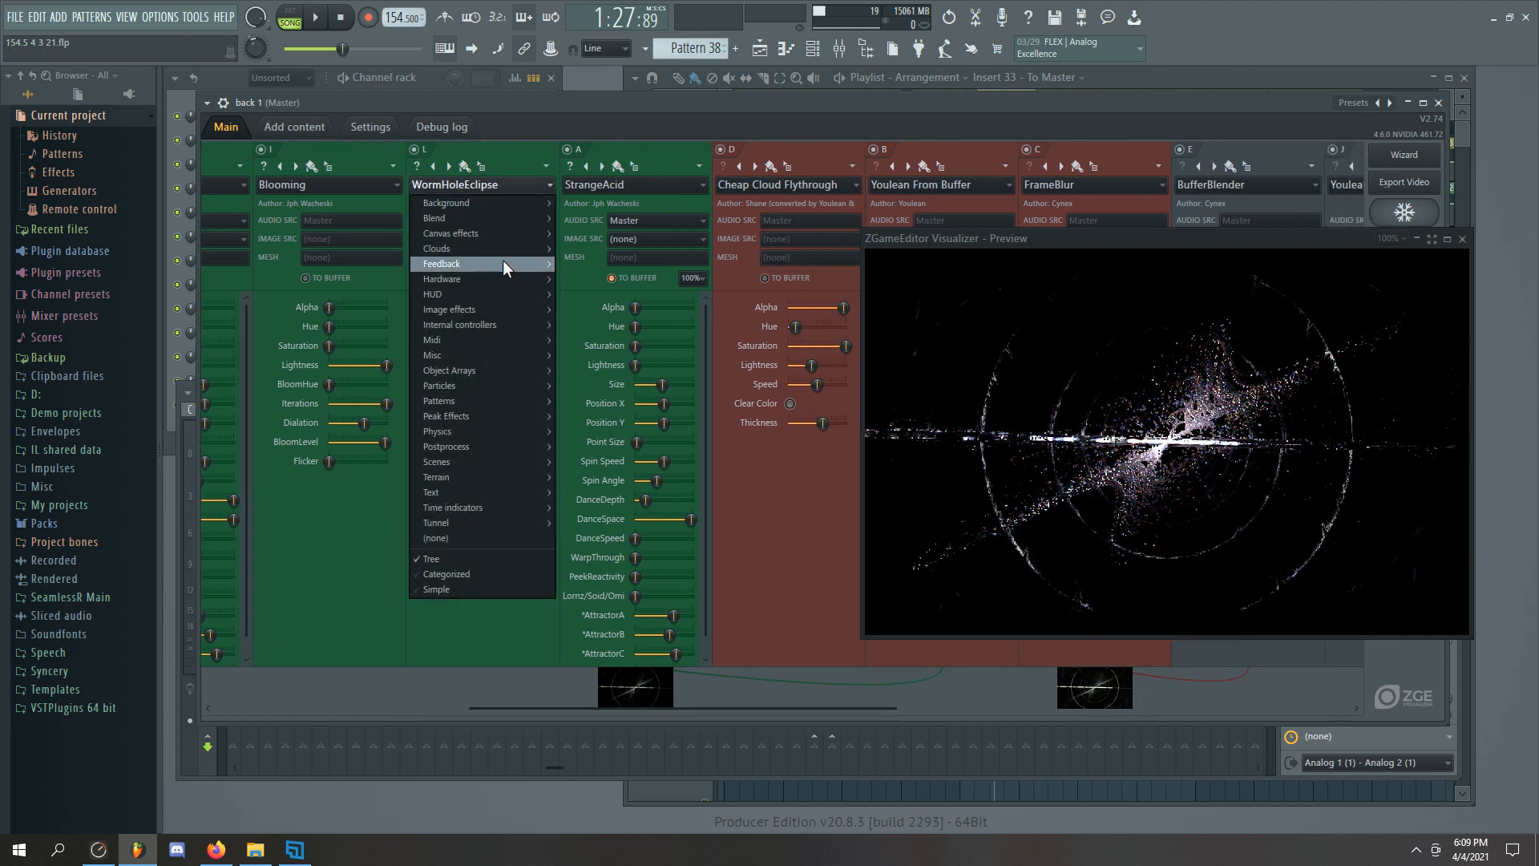
mouse_move(504, 265)
left_click(609, 127)
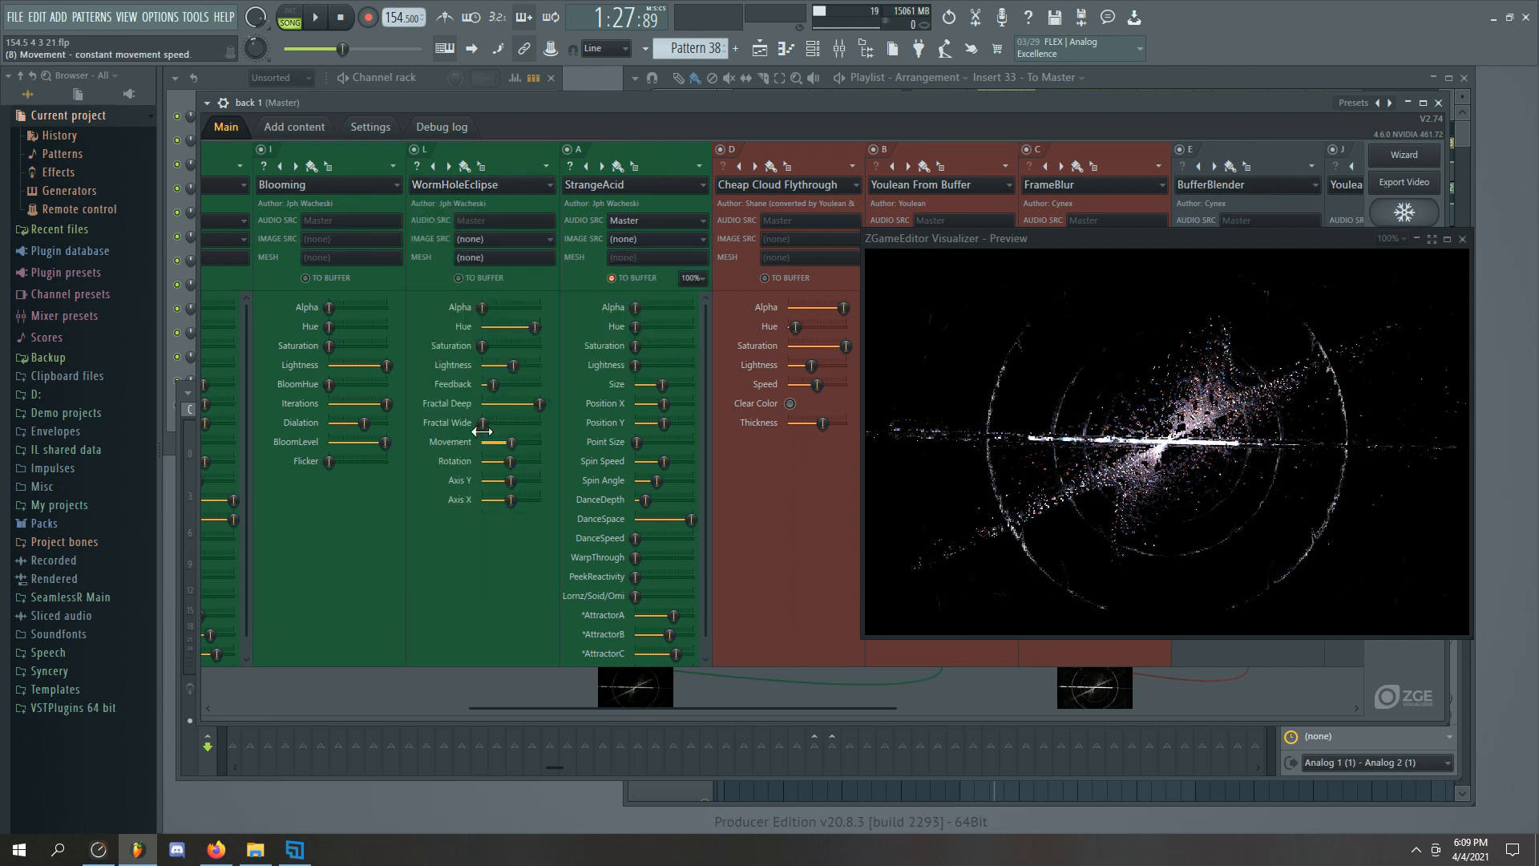
left_click_drag(483, 422, 540, 403)
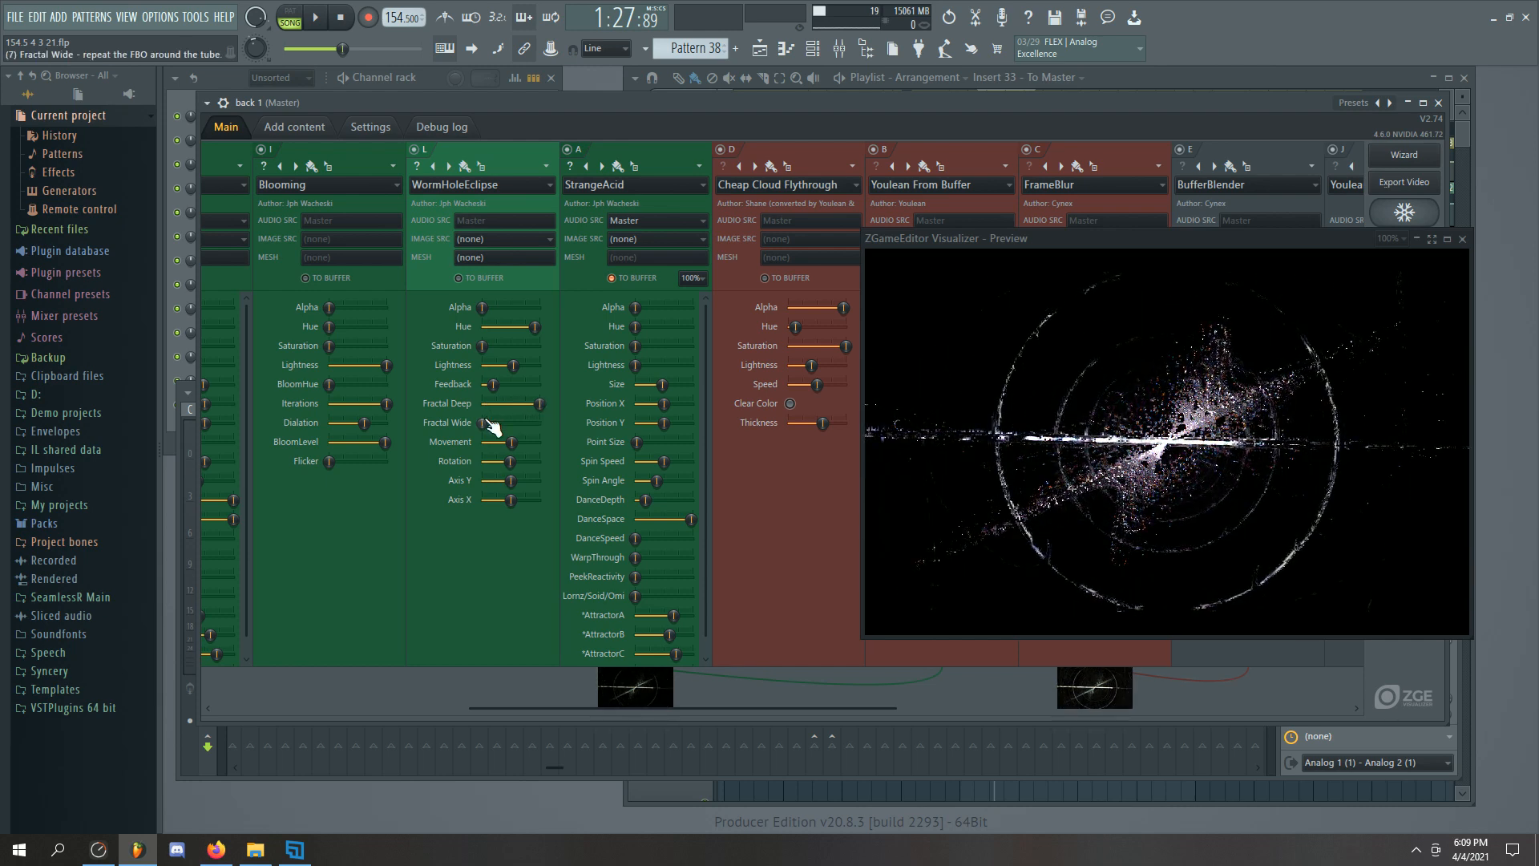
mouse_move(481, 422)
left_mouse_down()
mouse_move(530, 422)
mouse_move(484, 422)
left_mouse_up()
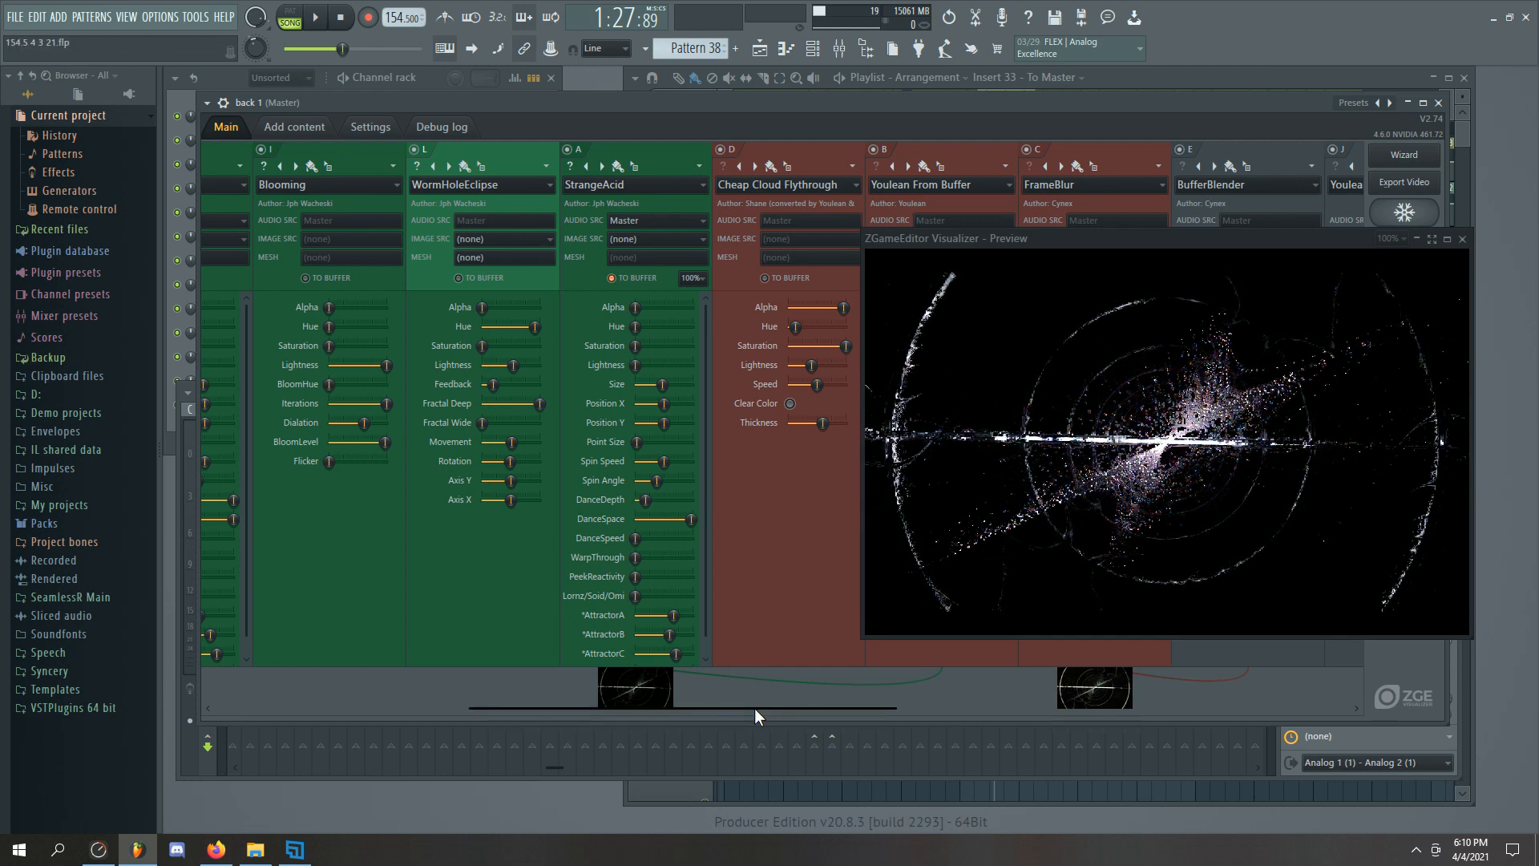
Preview the visual at other points of the song by moving the position to about 1:01 and 1:31
left_click_drag(753, 709, 694, 706)
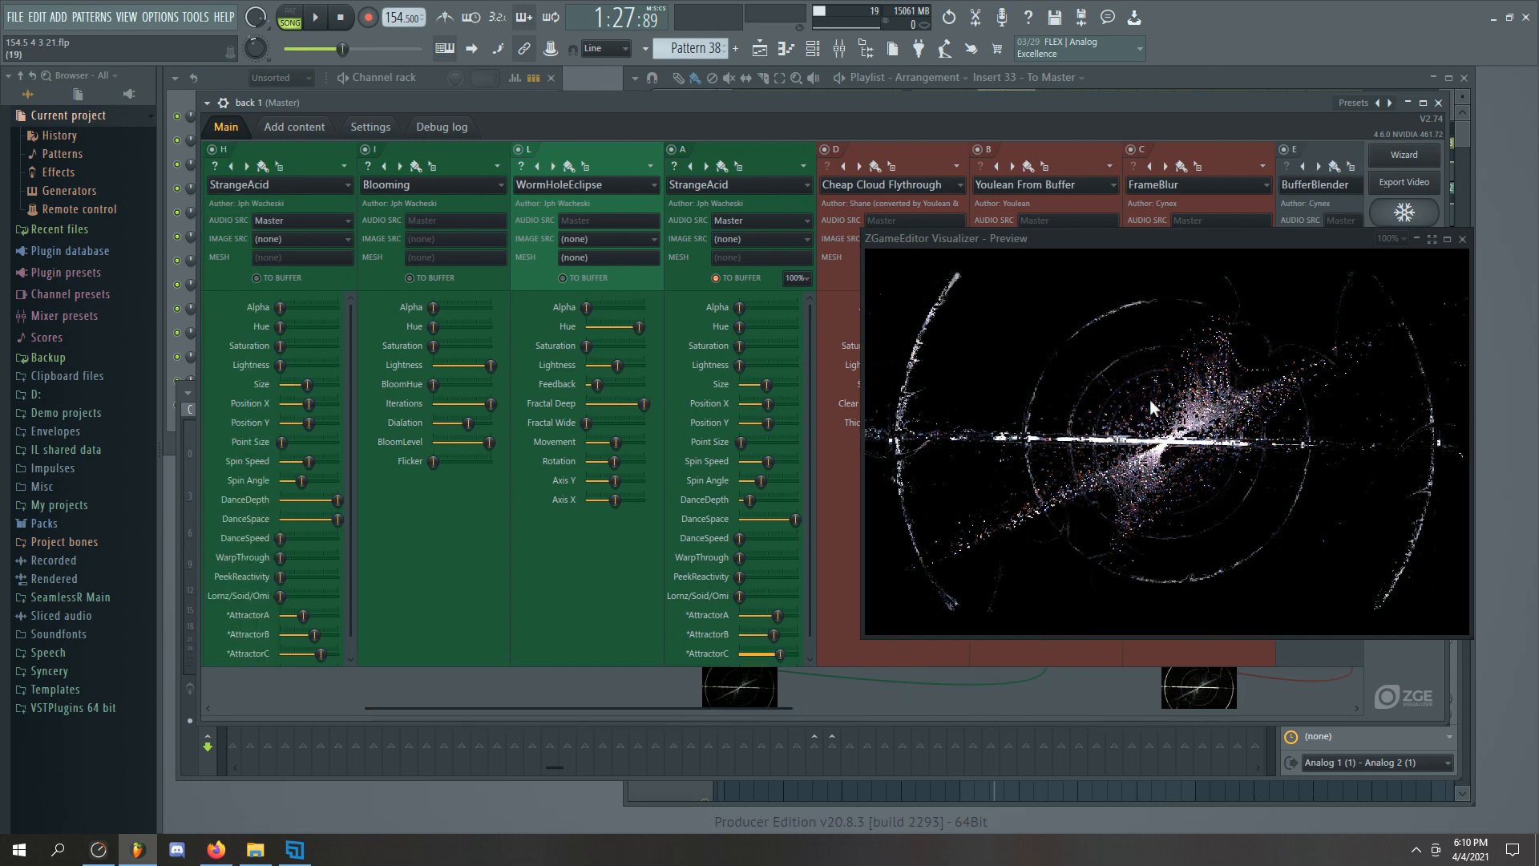
mouse_move(342, 49)
left_mouse_down()
mouse_move(291, 50)
mouse_move(331, 53)
left_mouse_up()
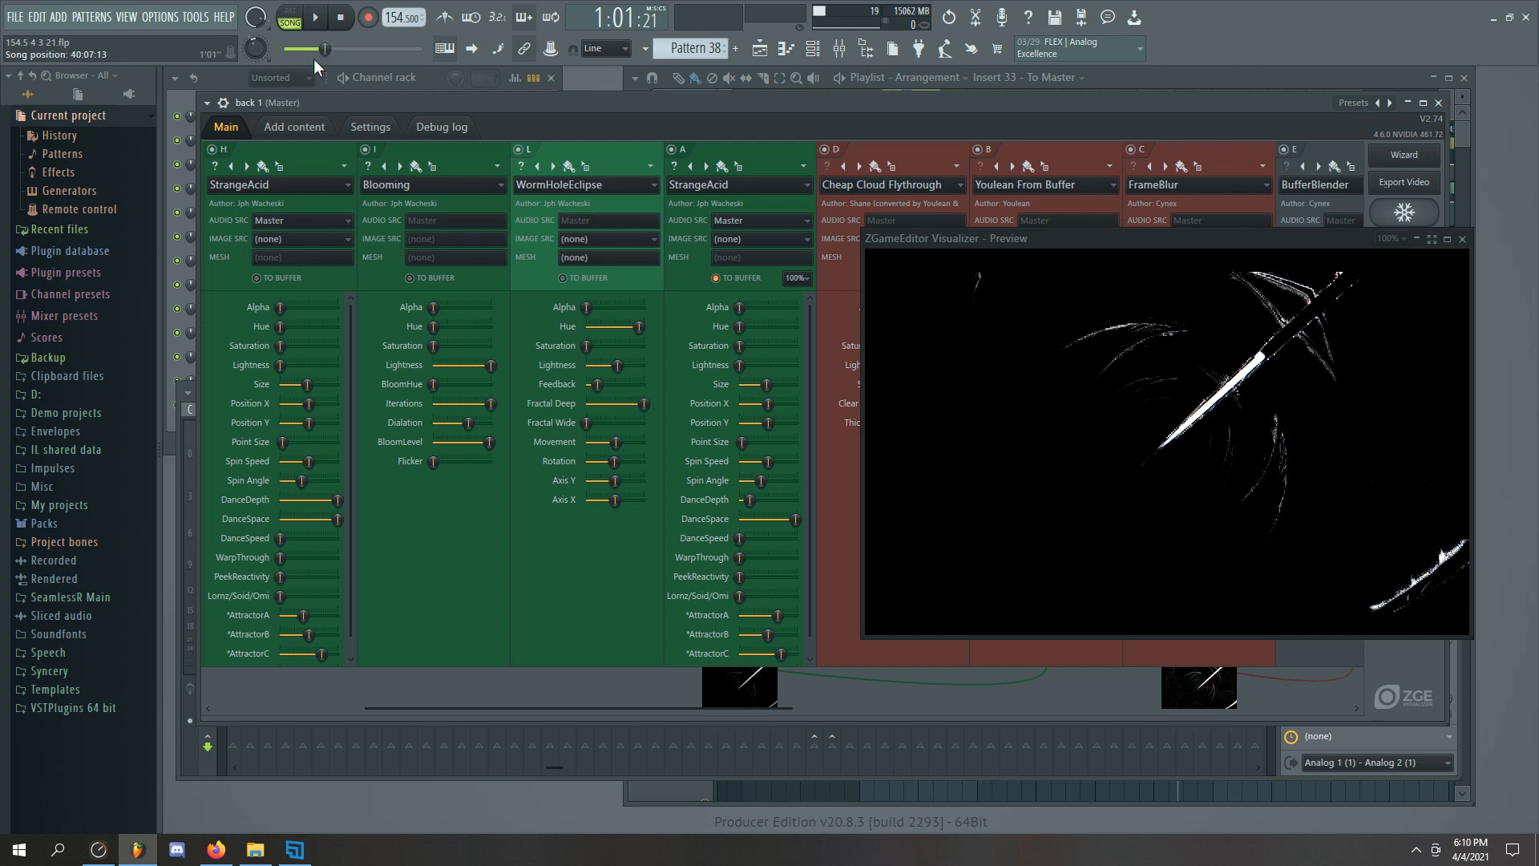
left_click_drag(327, 50, 345, 50)
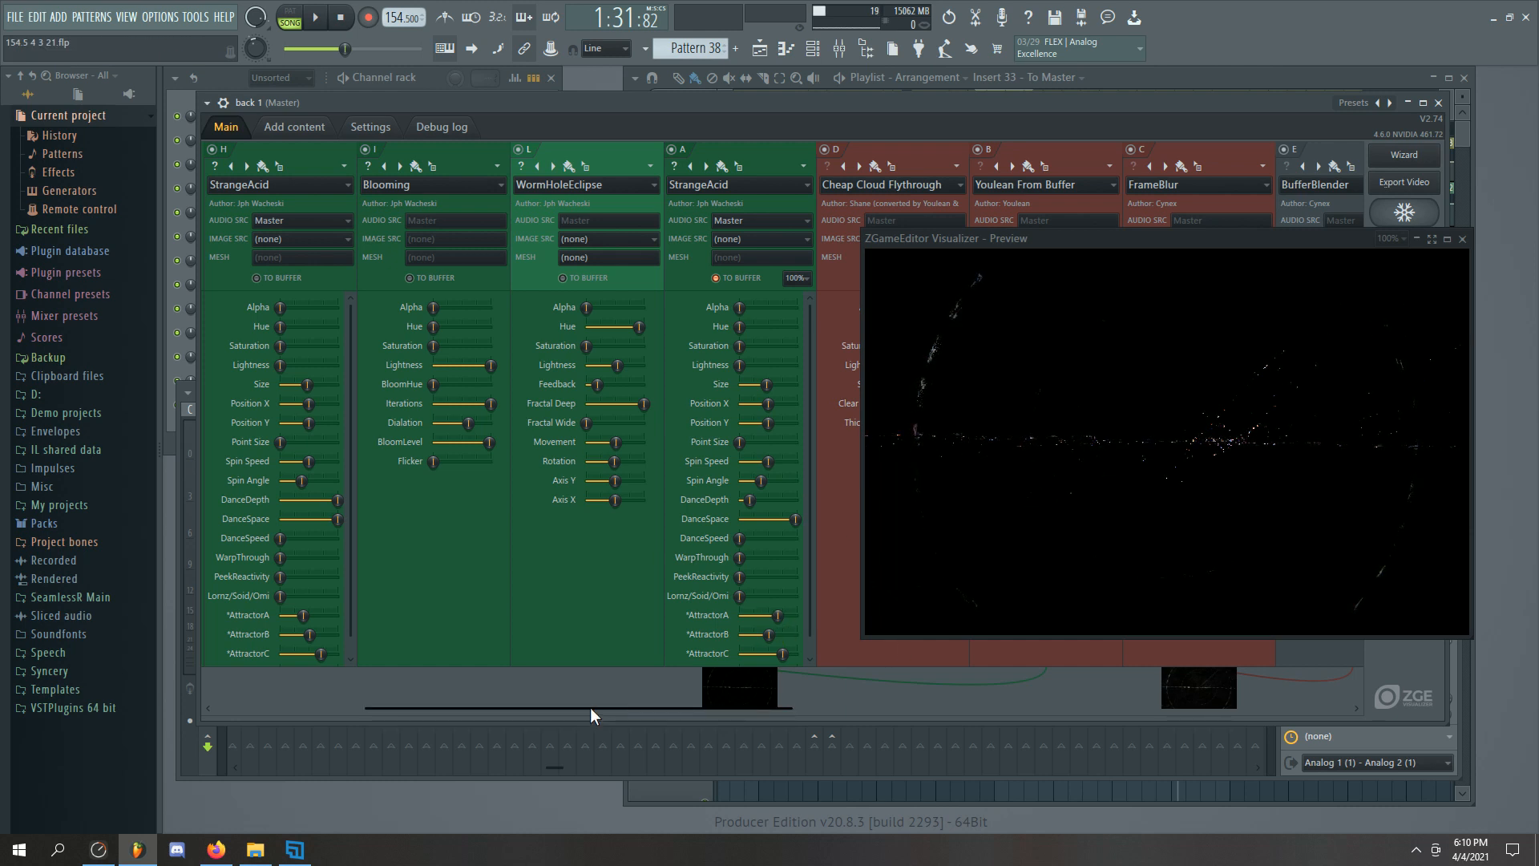
Review the layer chain from StrangeAcid through FrameBlur and BufferBlender to Youlean Color Correction
left_click_drag(590, 707, 977, 715)
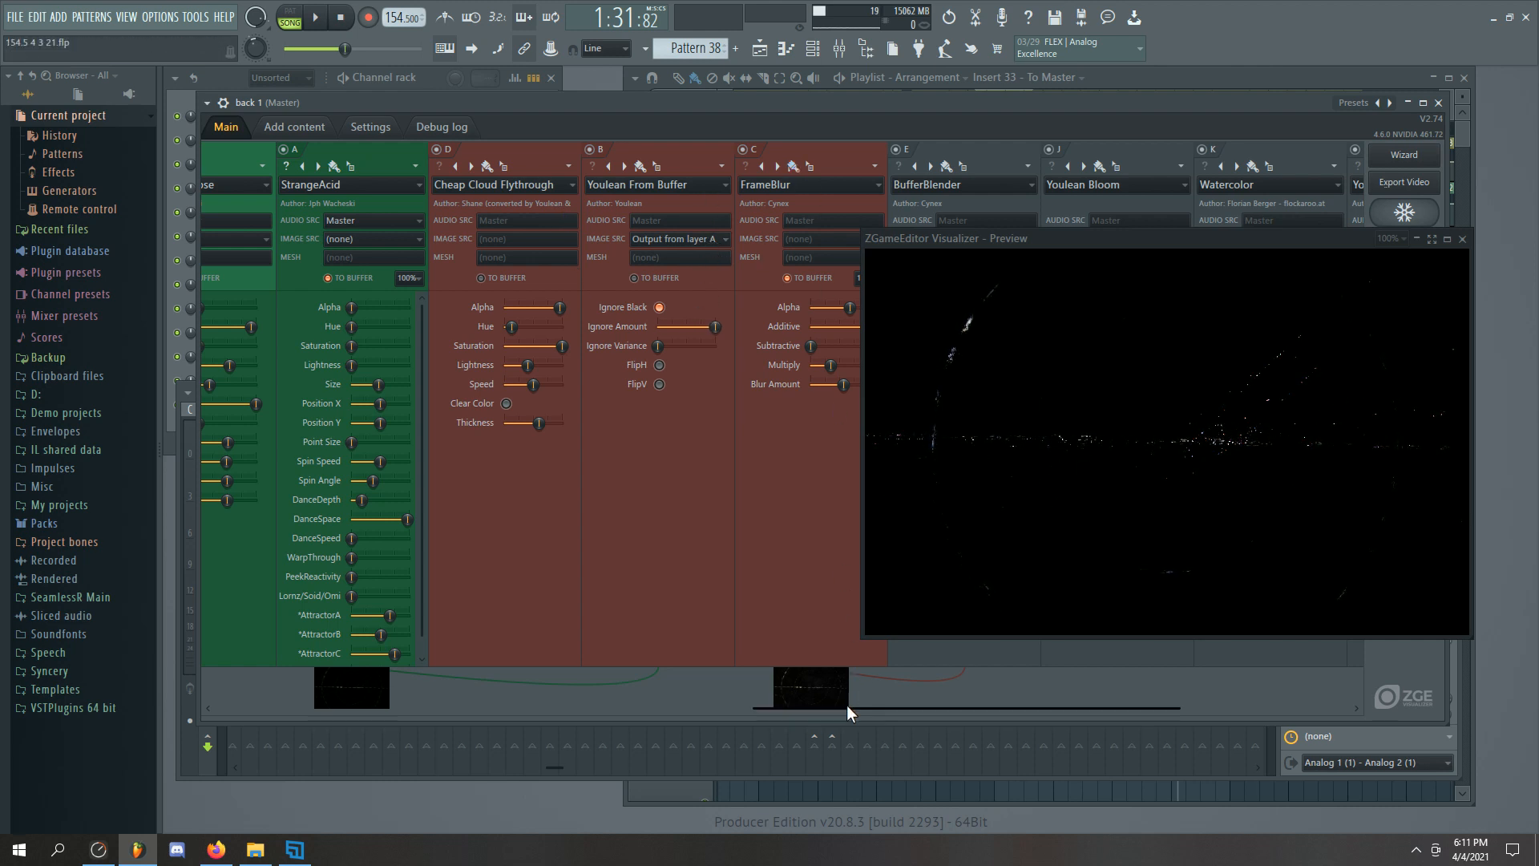
left_click_drag(848, 706, 1108, 710)
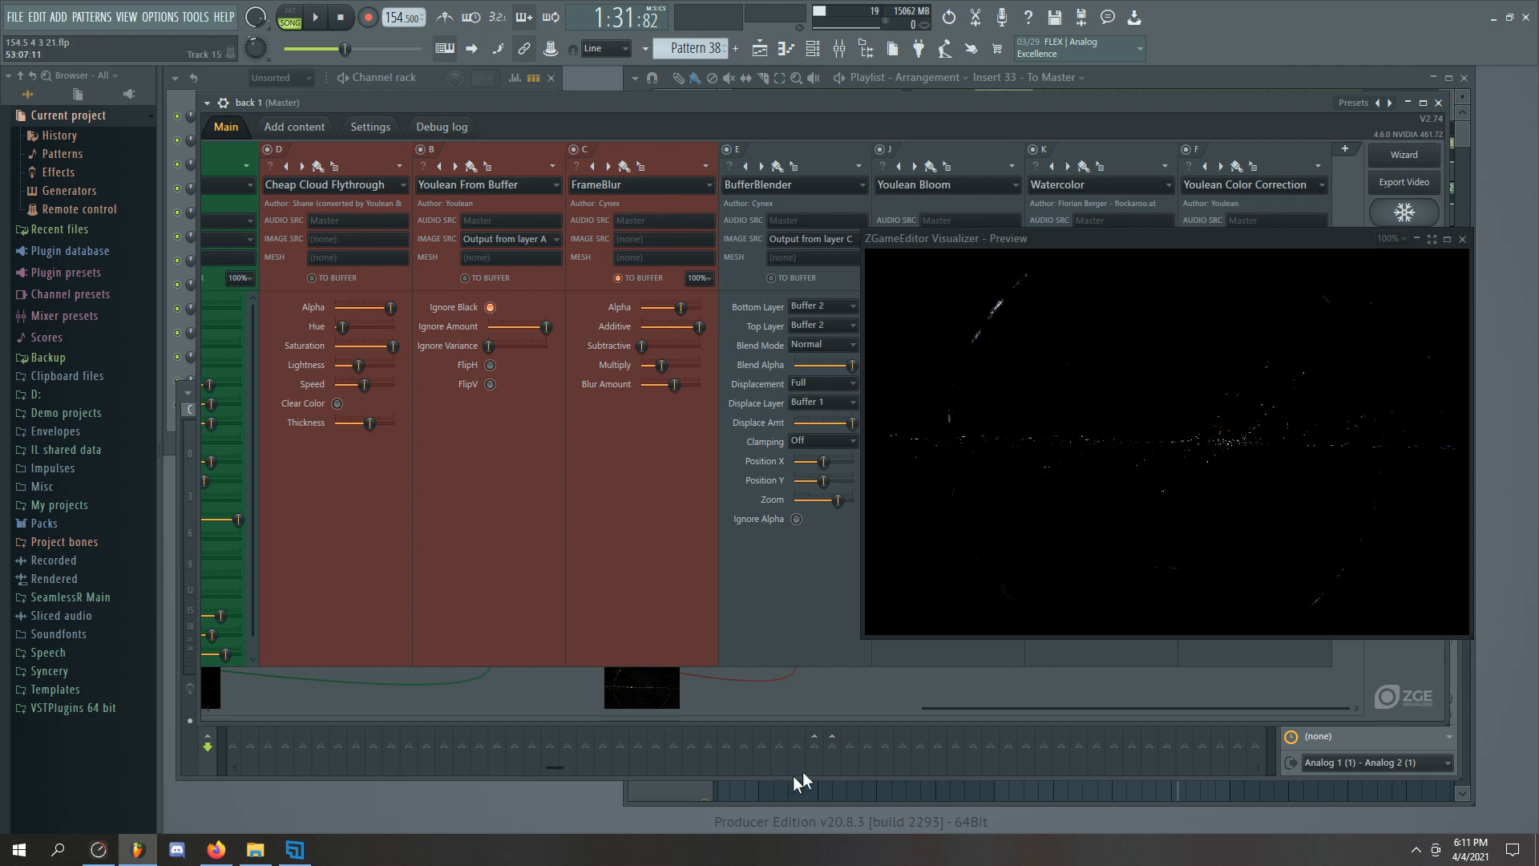
left_click_drag(976, 714, 460, 706)
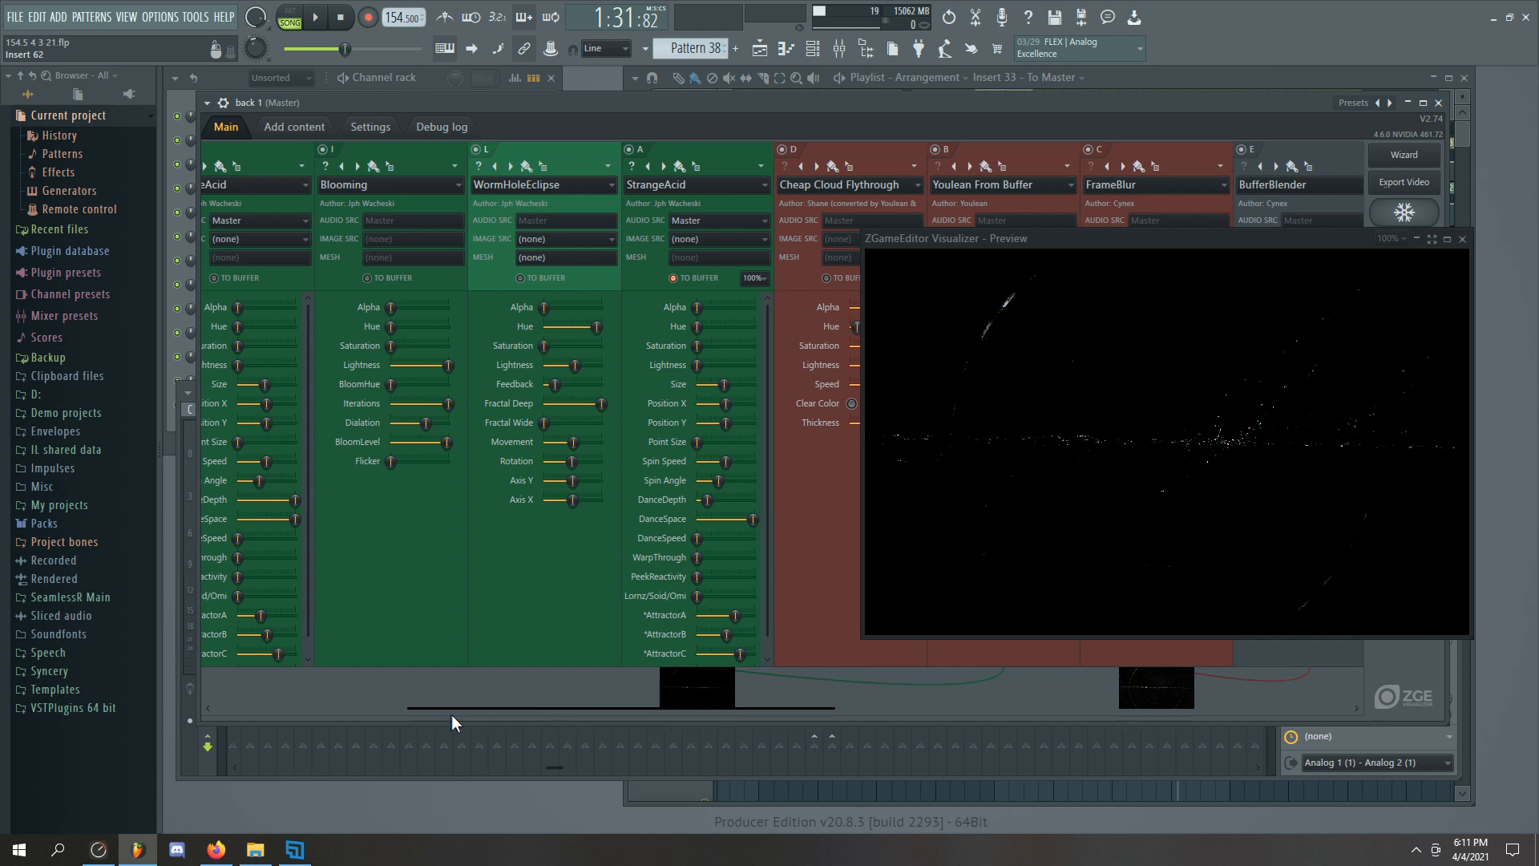
left_click_drag(488, 707, 961, 685)
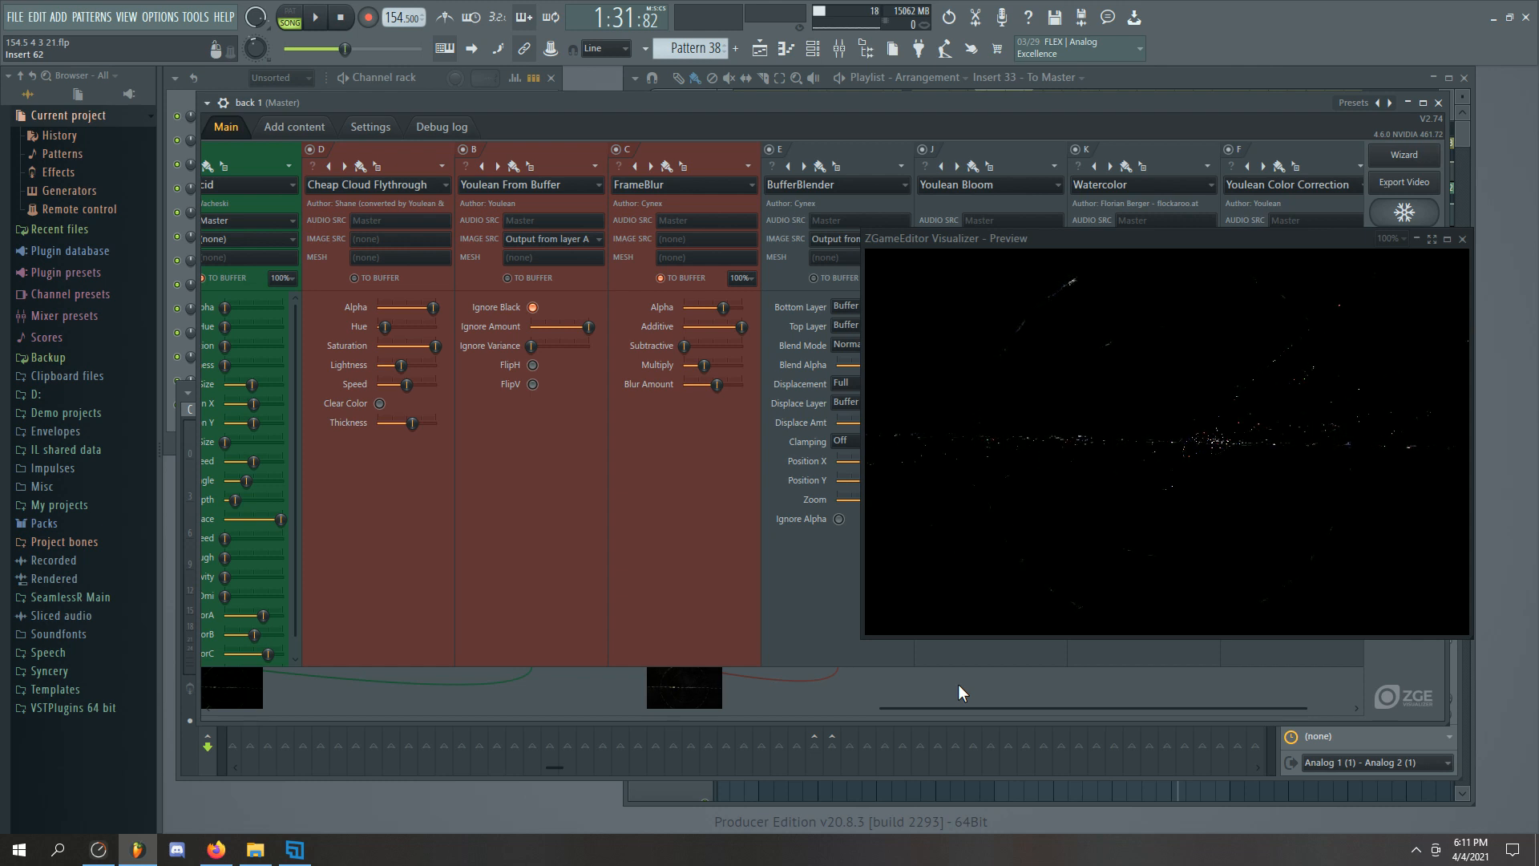
left_click_drag(934, 711, 1045, 707)
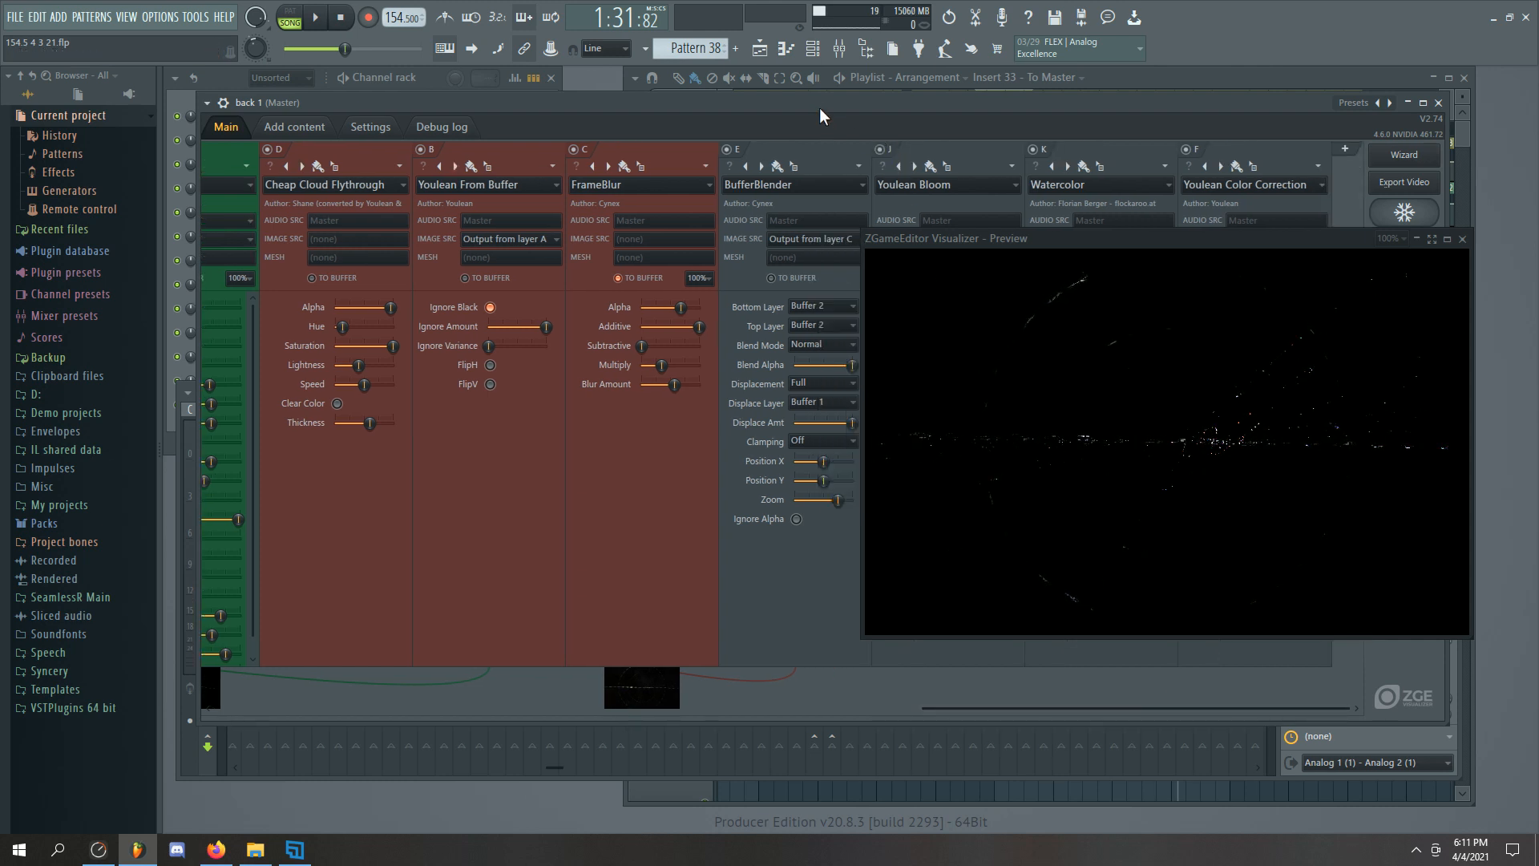
Move the preview off the final layers, examine the video export settings including the advanced ones, and close them without exporting
left_click_drag(1006, 240, 199, 278)
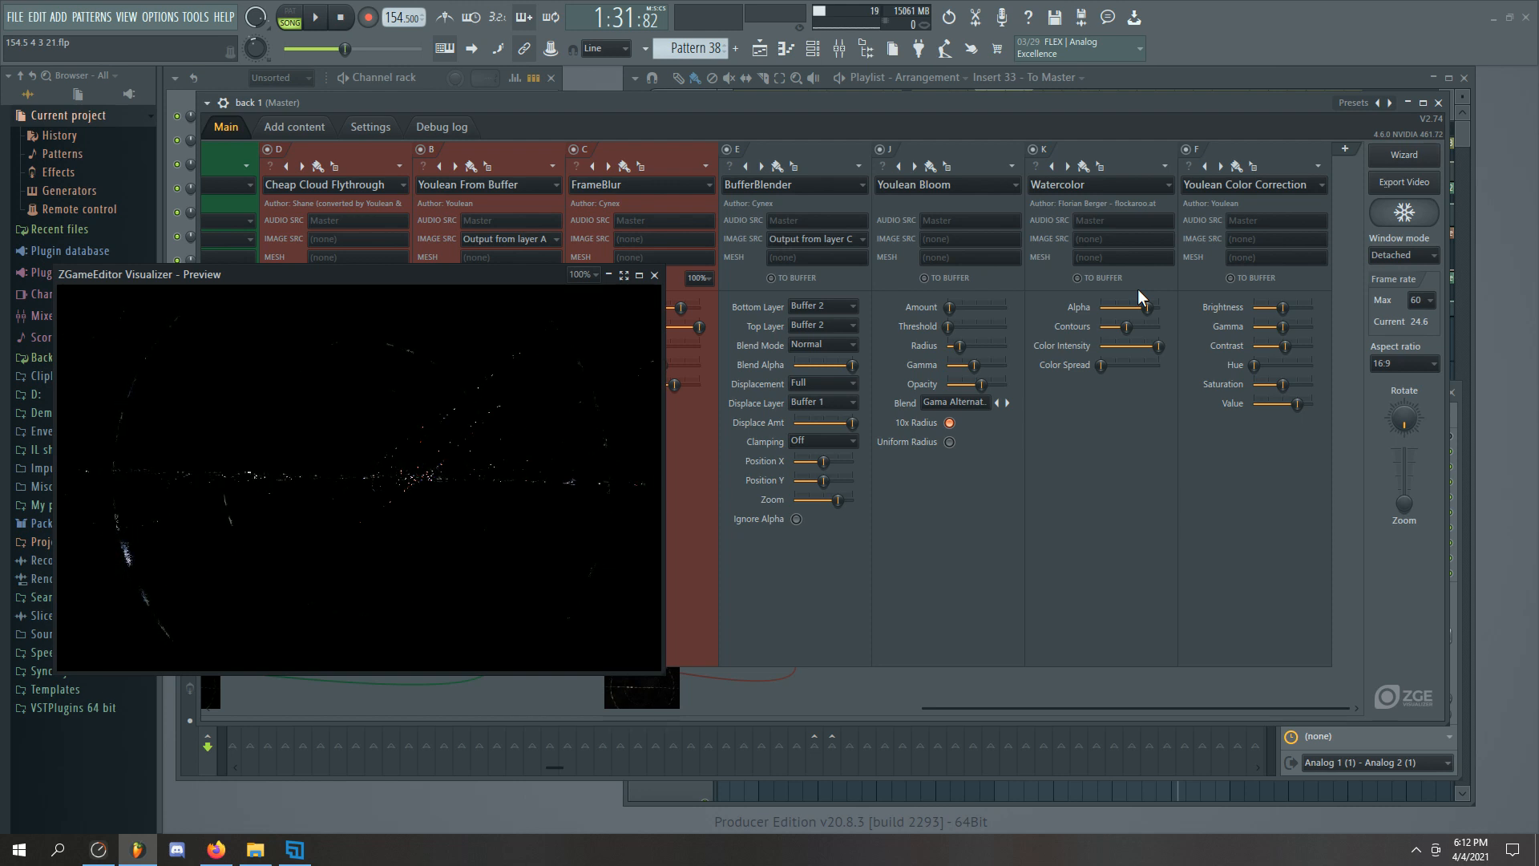
left_click(1404, 184)
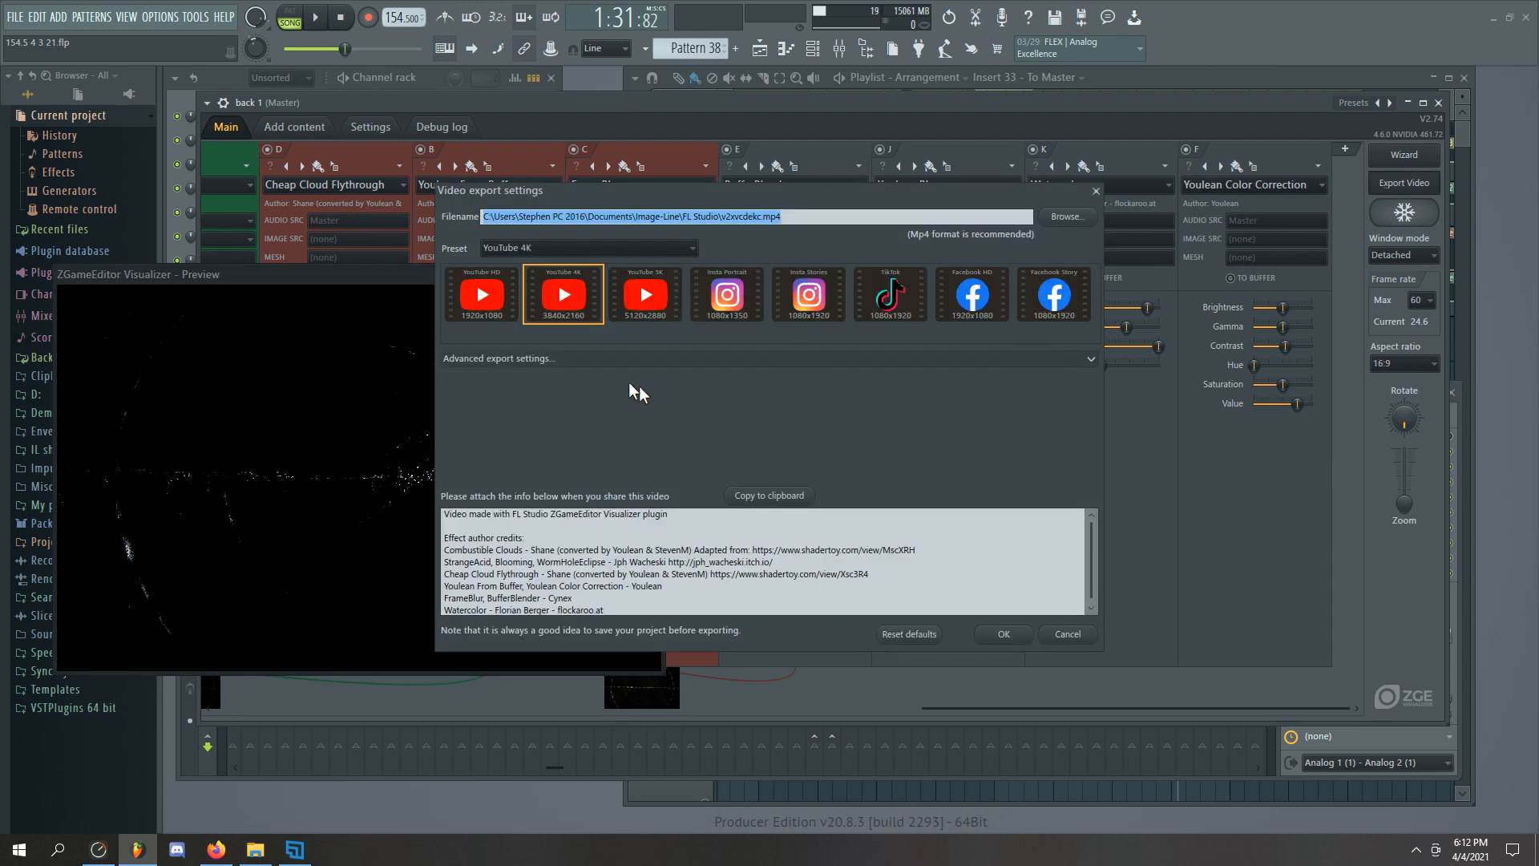
left_click(641, 359)
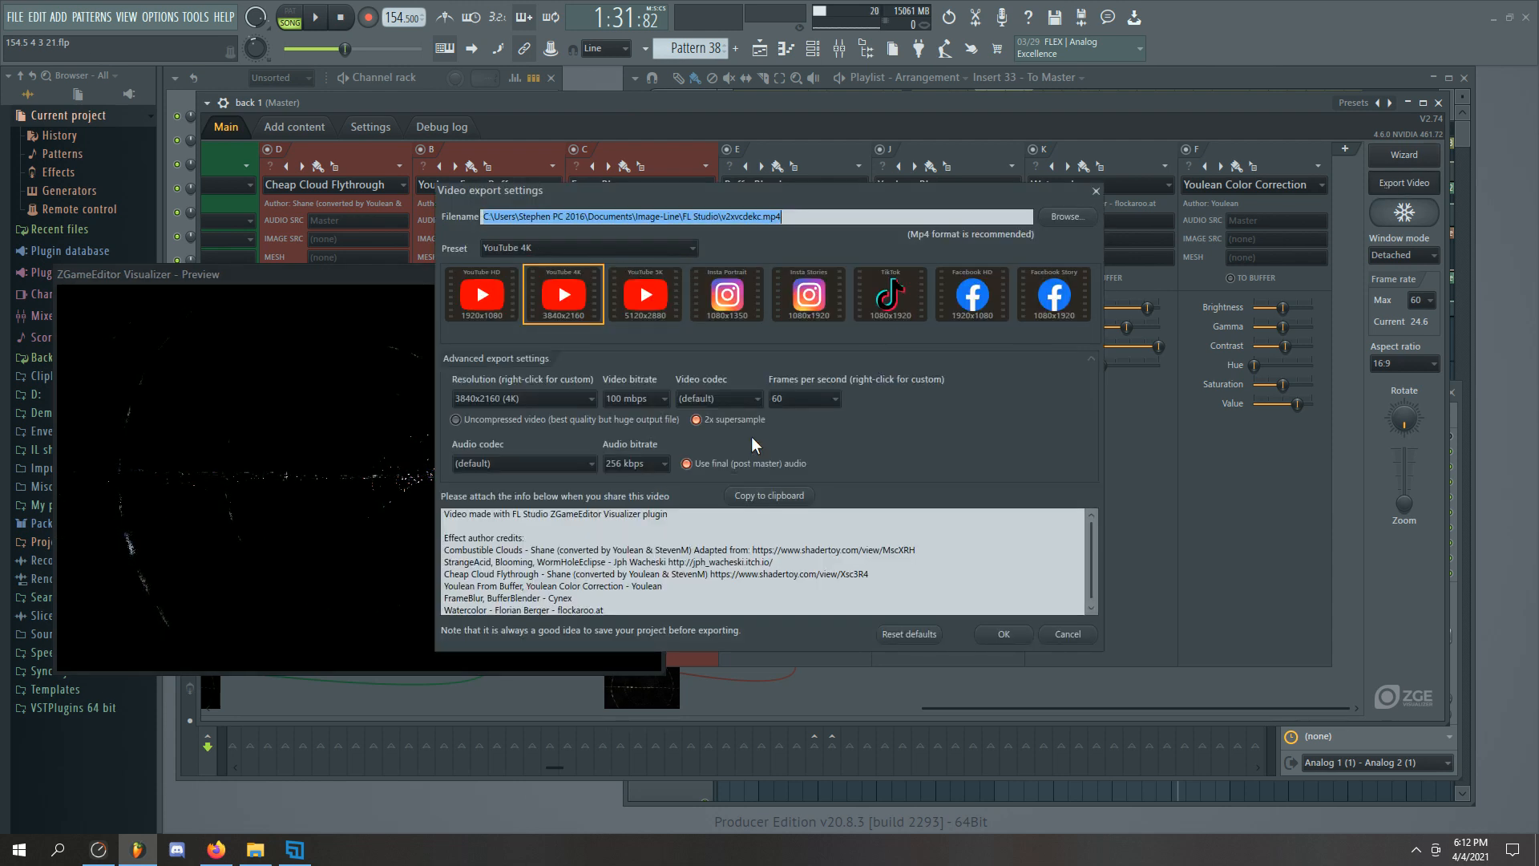
left_click(1097, 191)
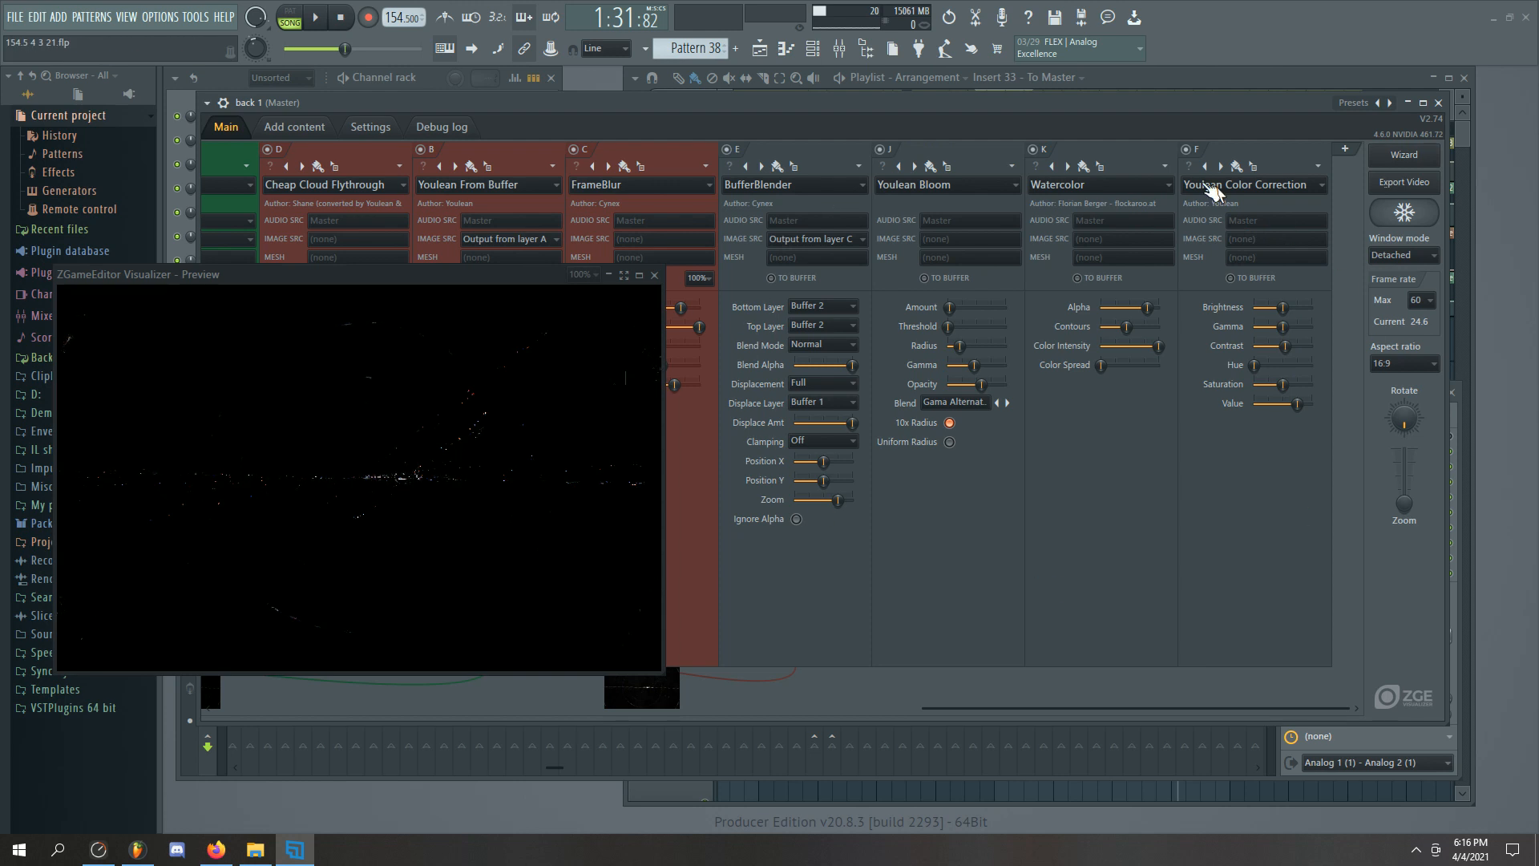
Go back to the first layers and shift the preview window to check the Combustible Clouds and StrangeAcid parameters
left_click(1335, 492)
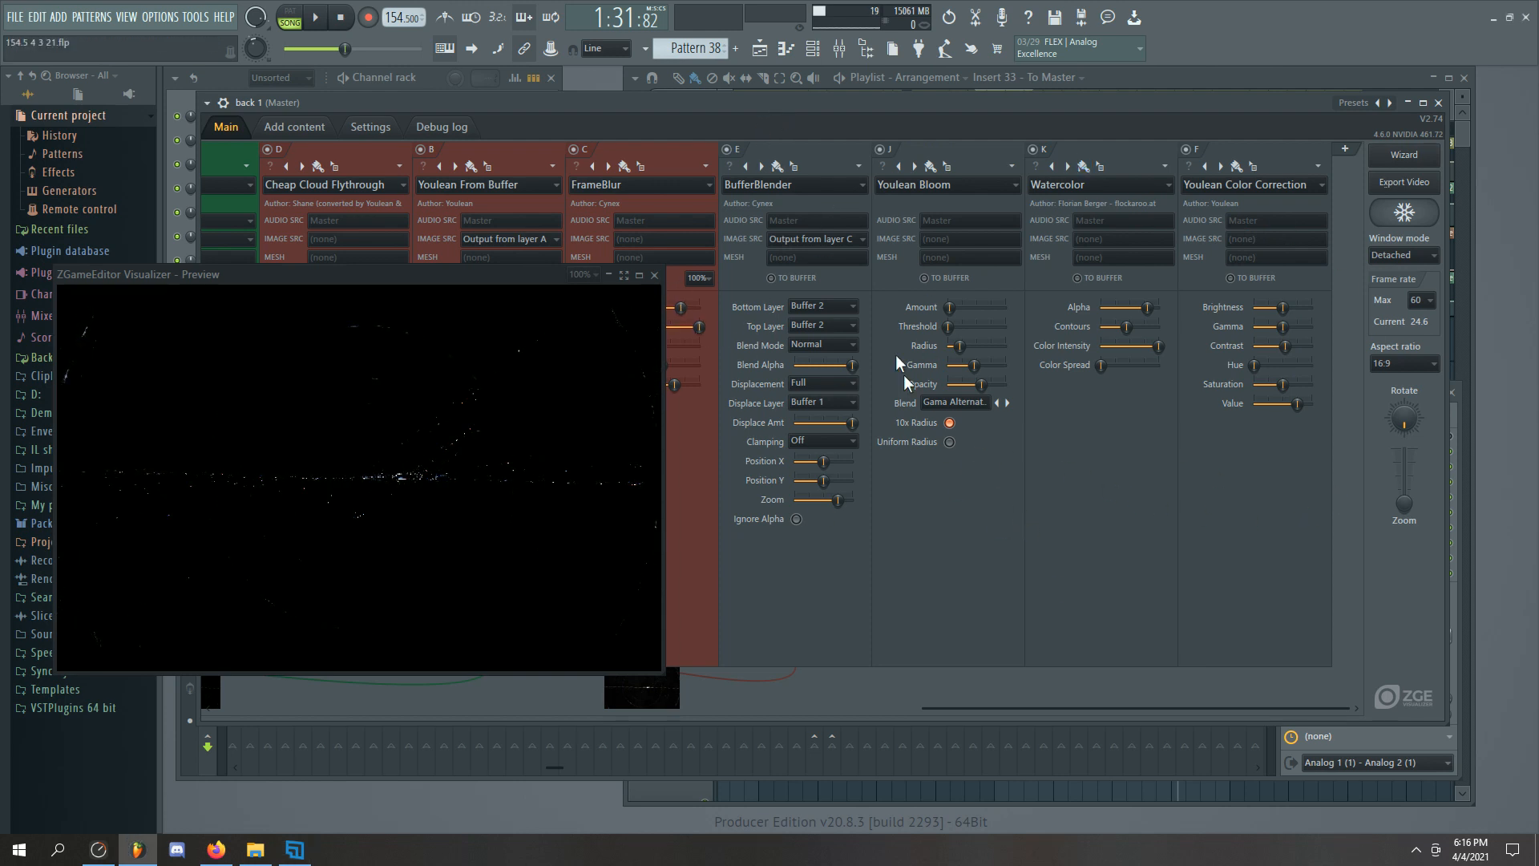
left_click_drag(972, 708, 878, 708)
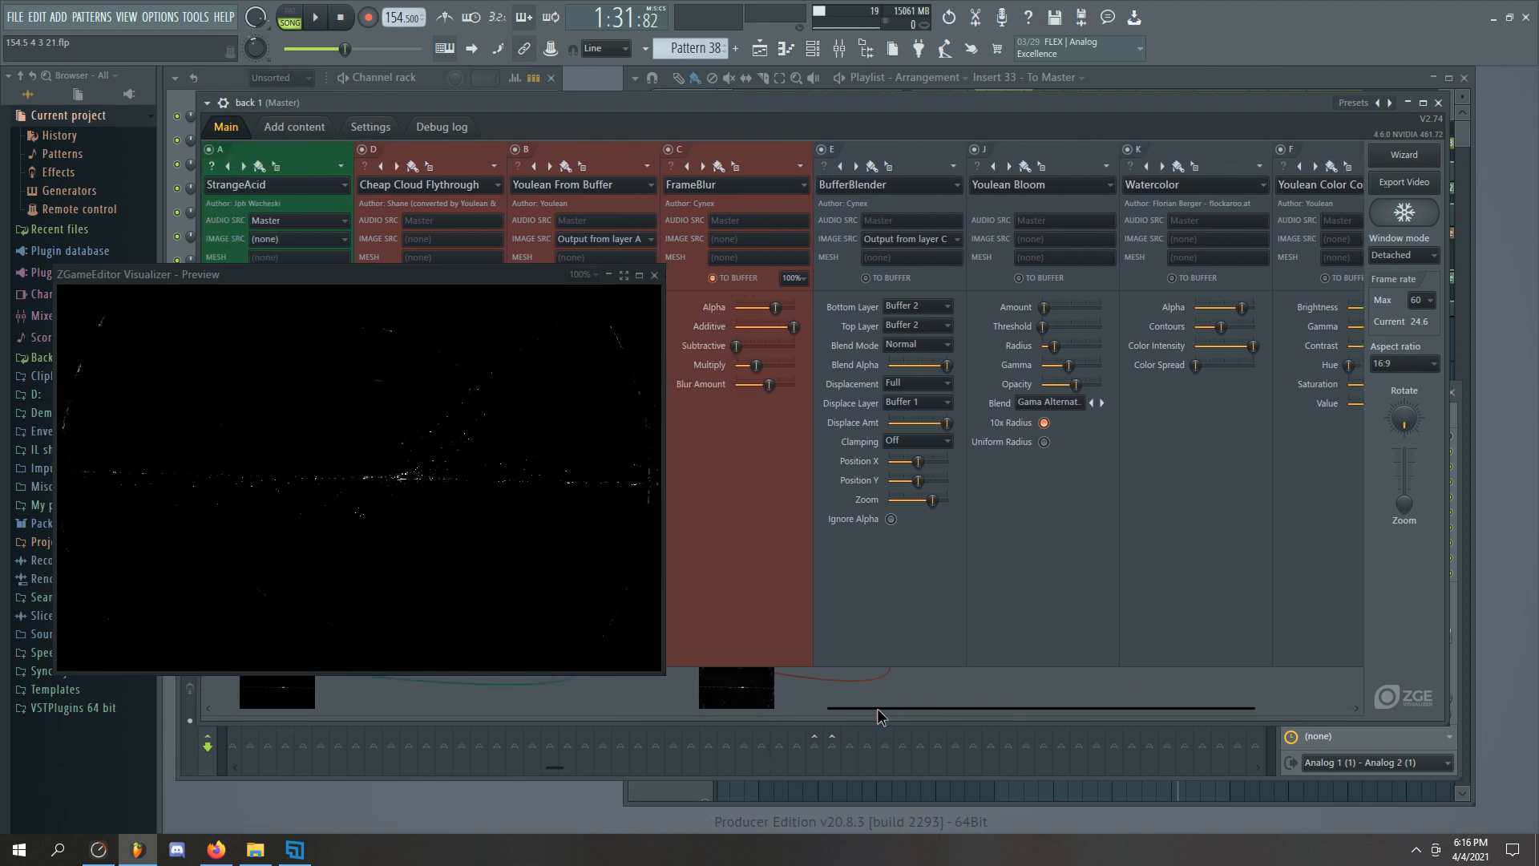
left_click_drag(878, 711, 219, 712)
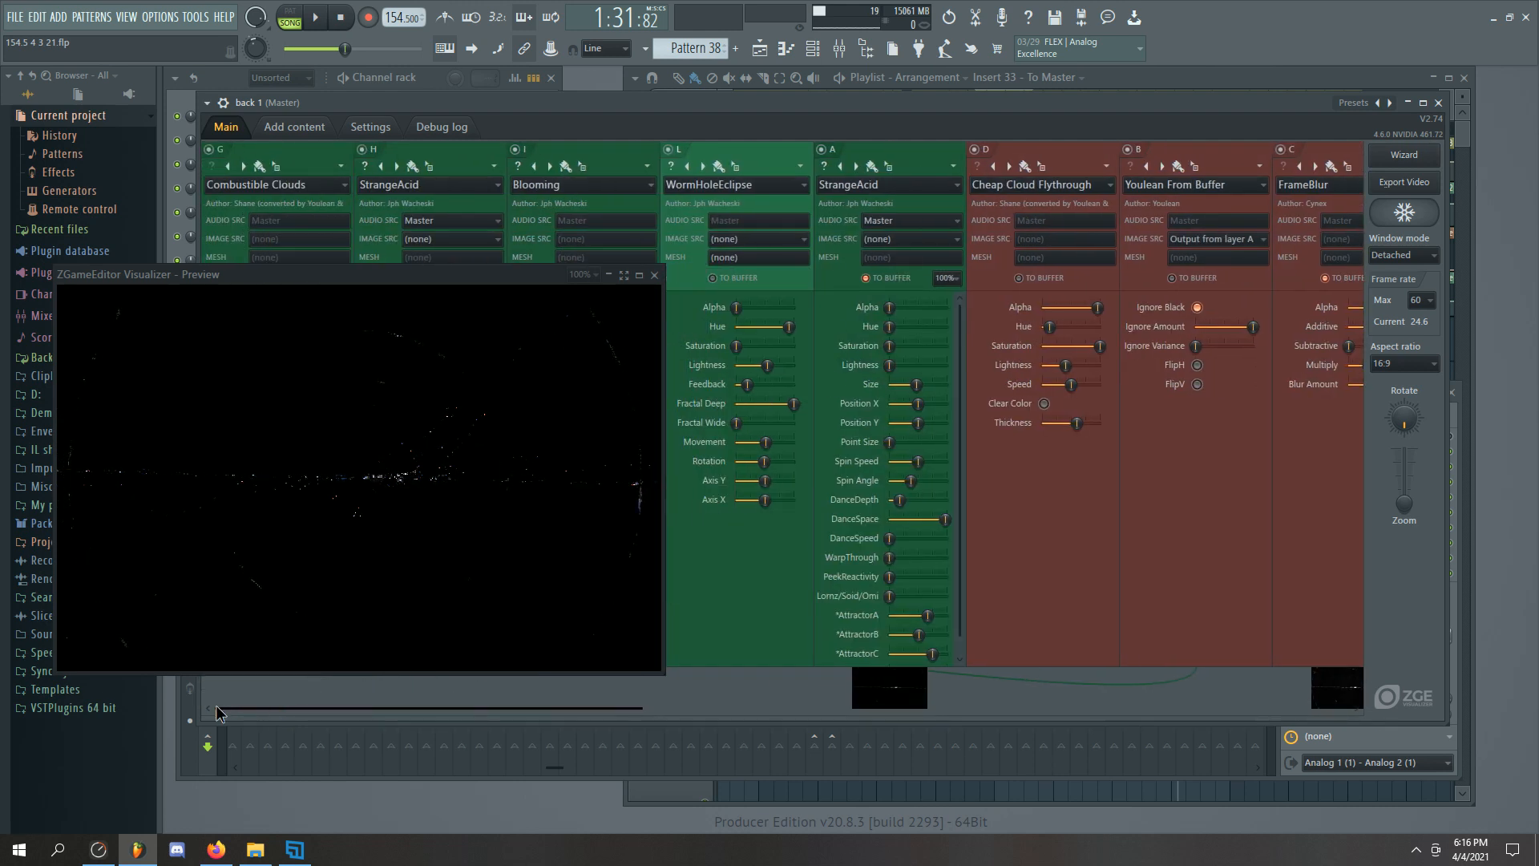
left_click_drag(529, 281, 634, 325)
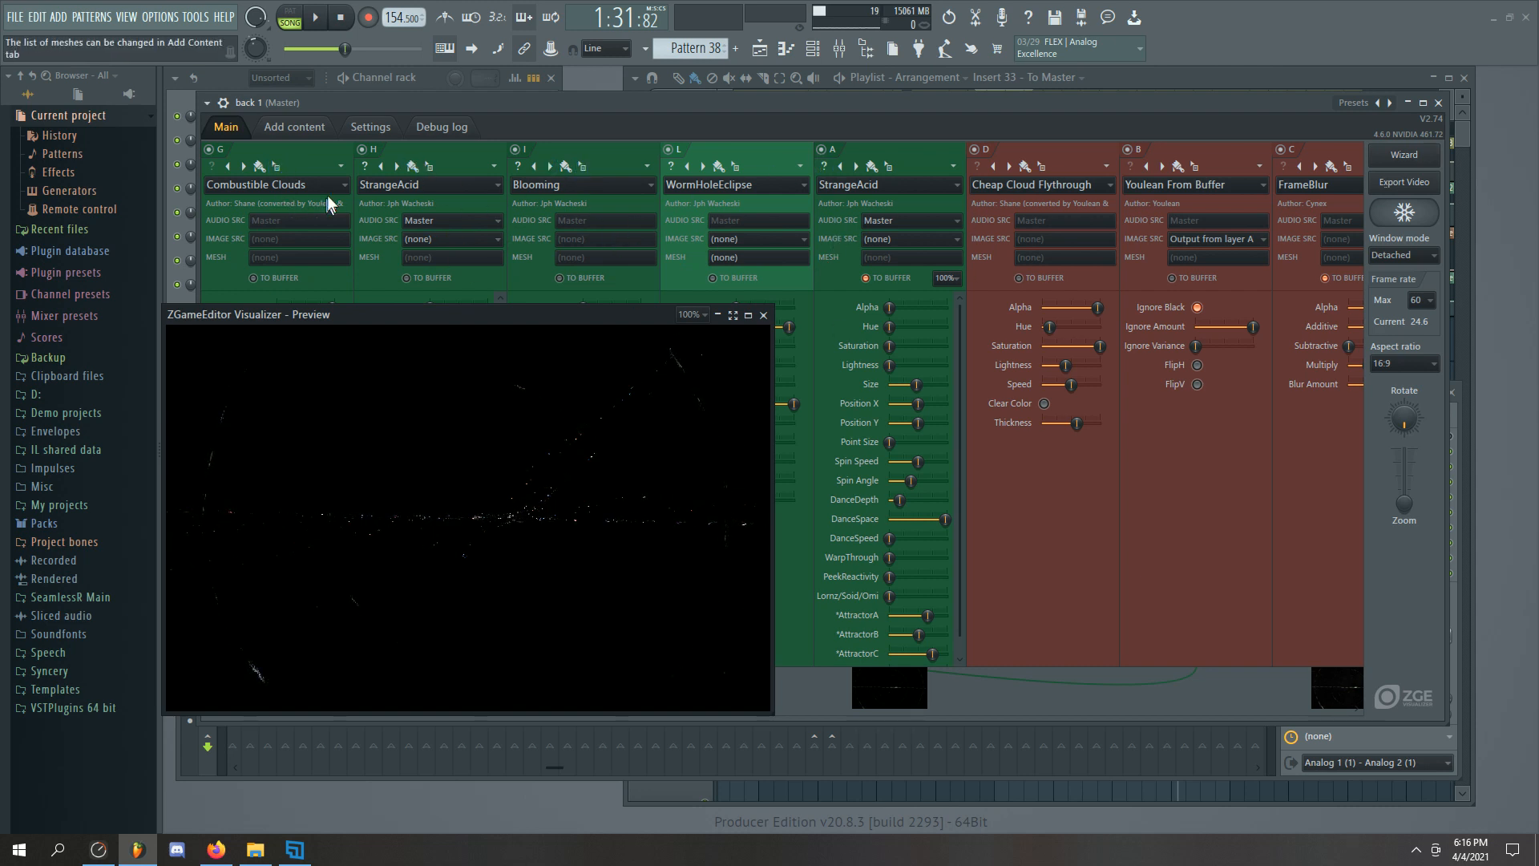
left_click_drag(548, 318, 551, 586)
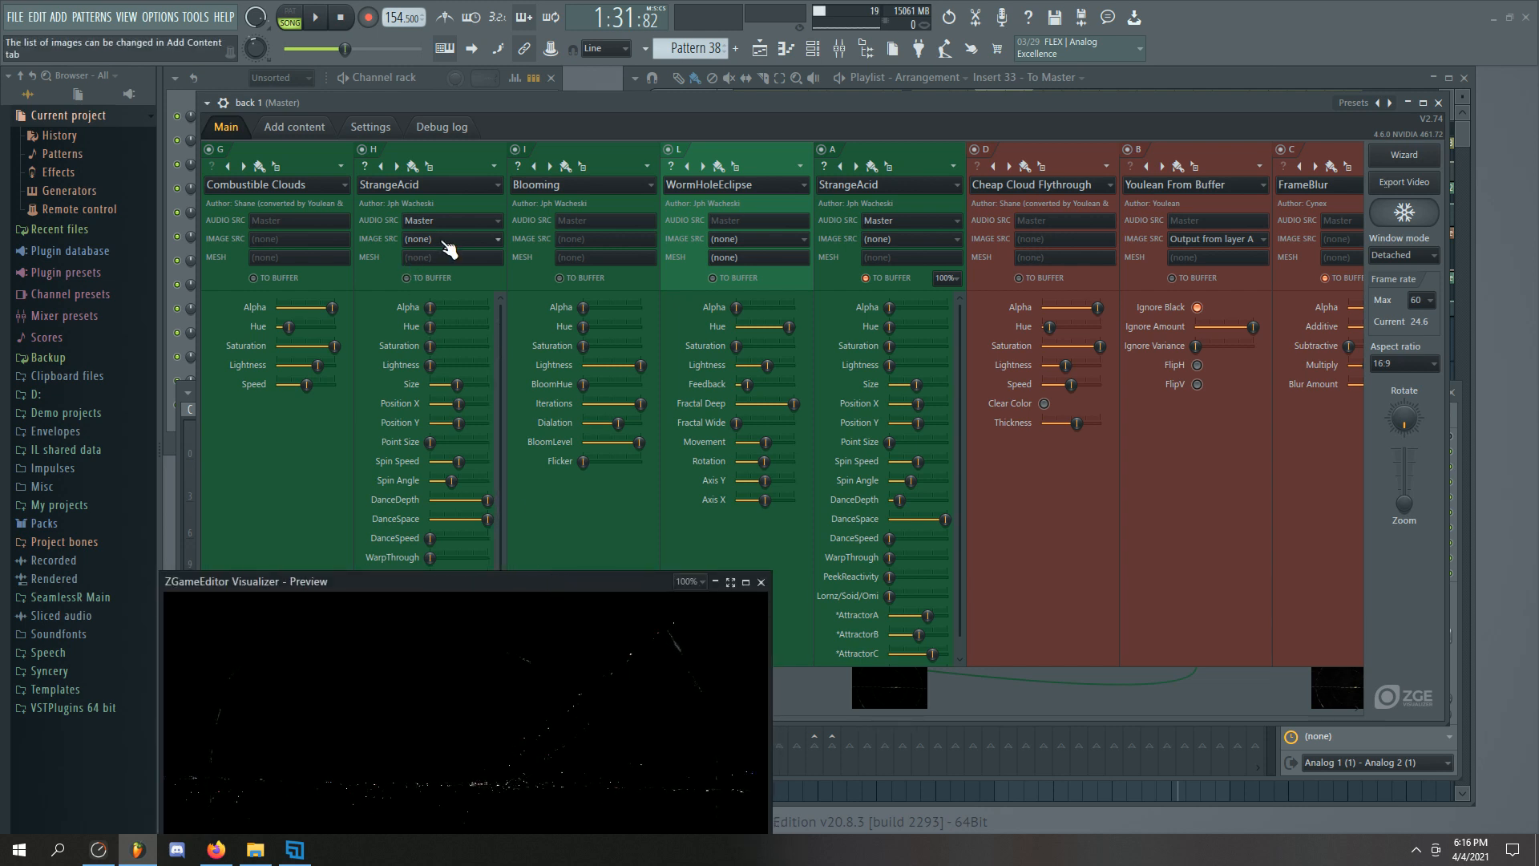
left_click_drag(622, 585, 642, 308)
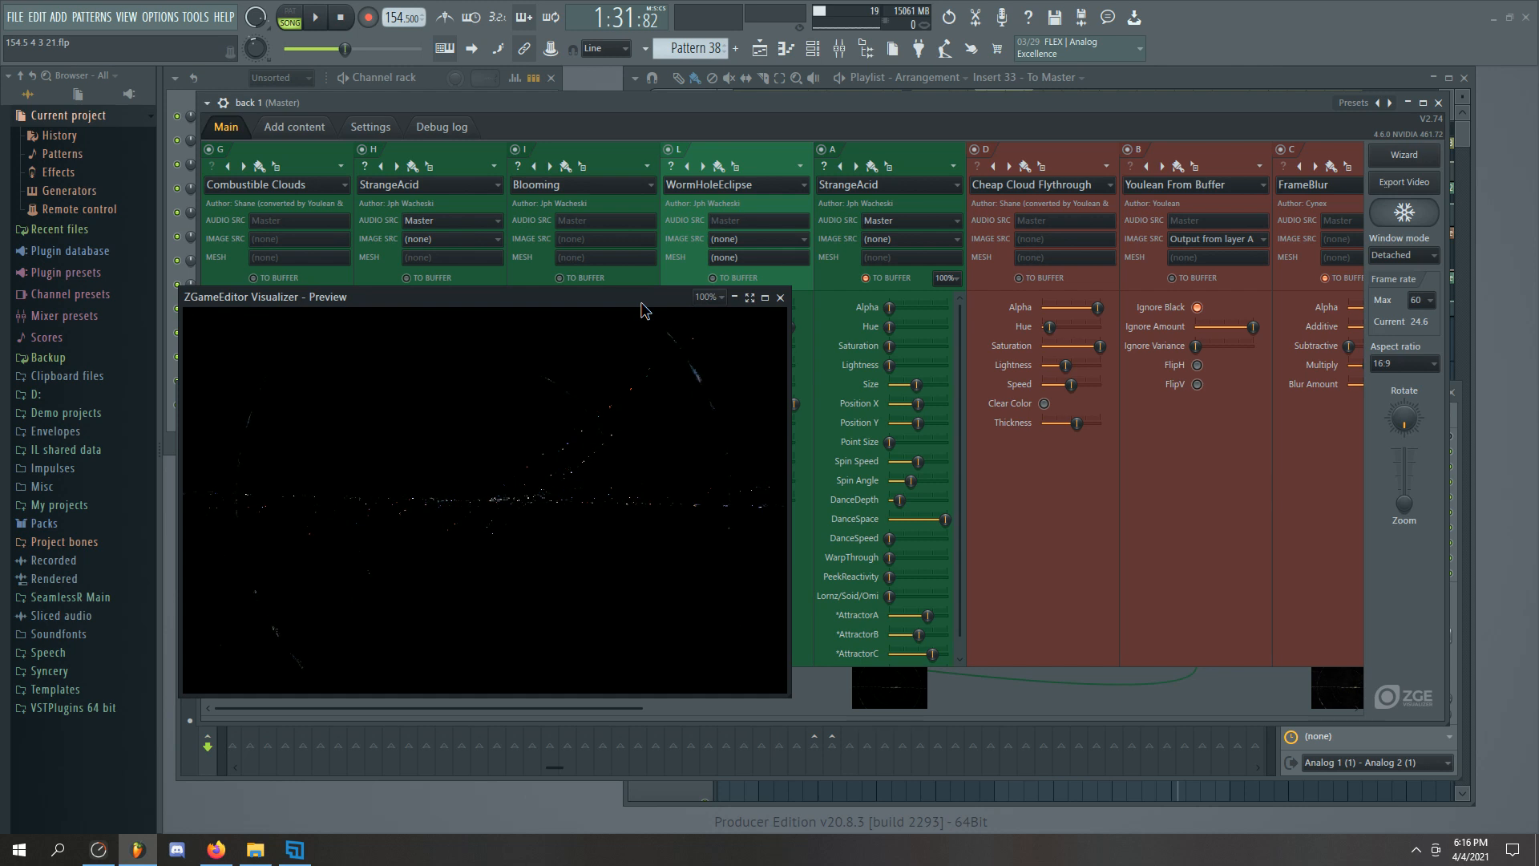
Inspect the image source choices of Youlean From Buffer and the Top Layer choices of BufferBlender without changing them
left_click_drag(513, 708, 855, 708)
left_click(829, 238)
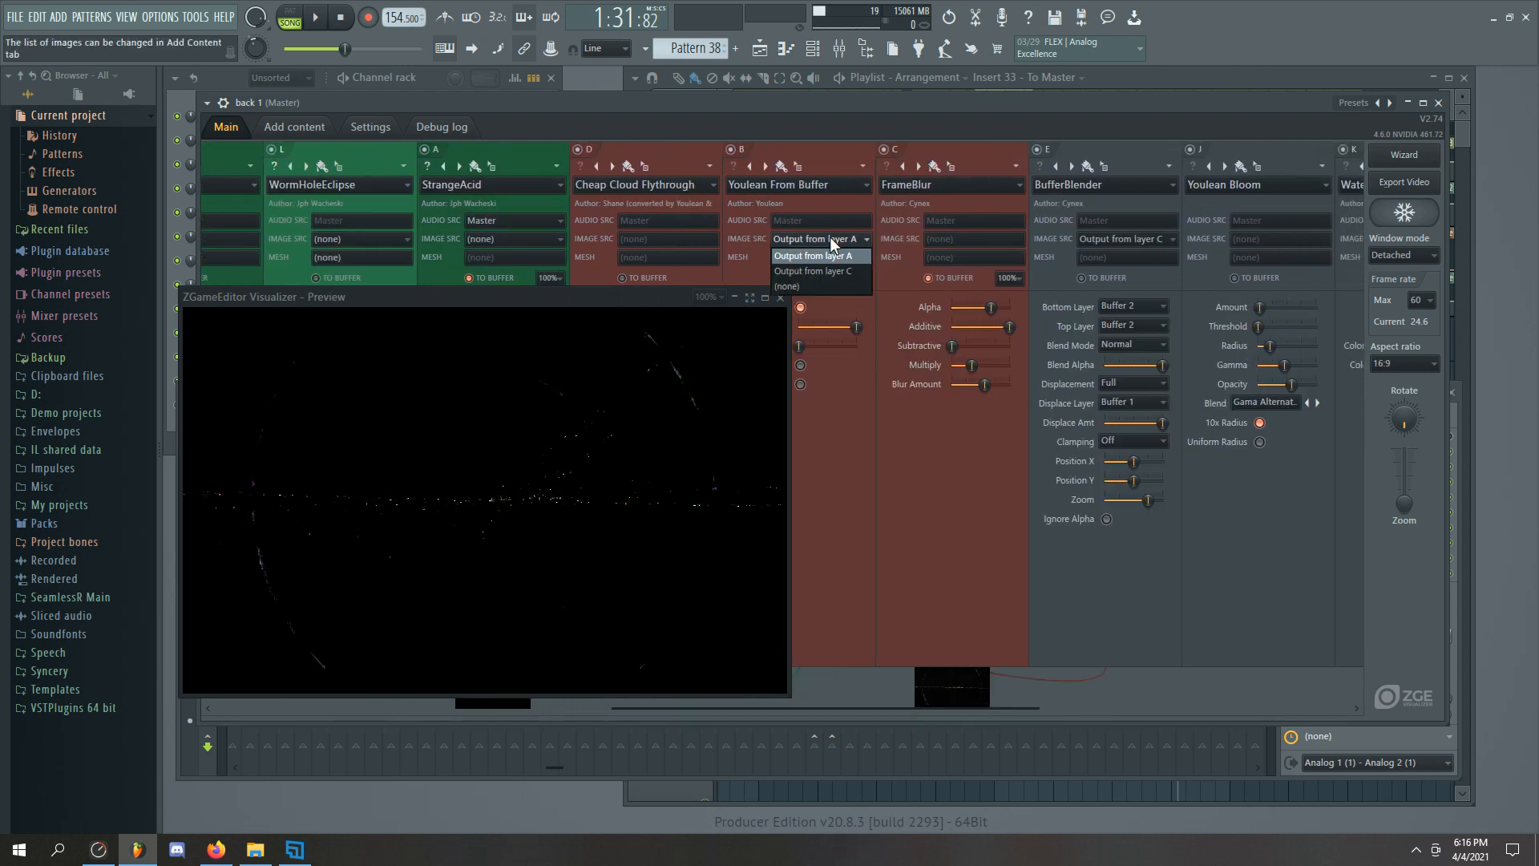
left_click(830, 237)
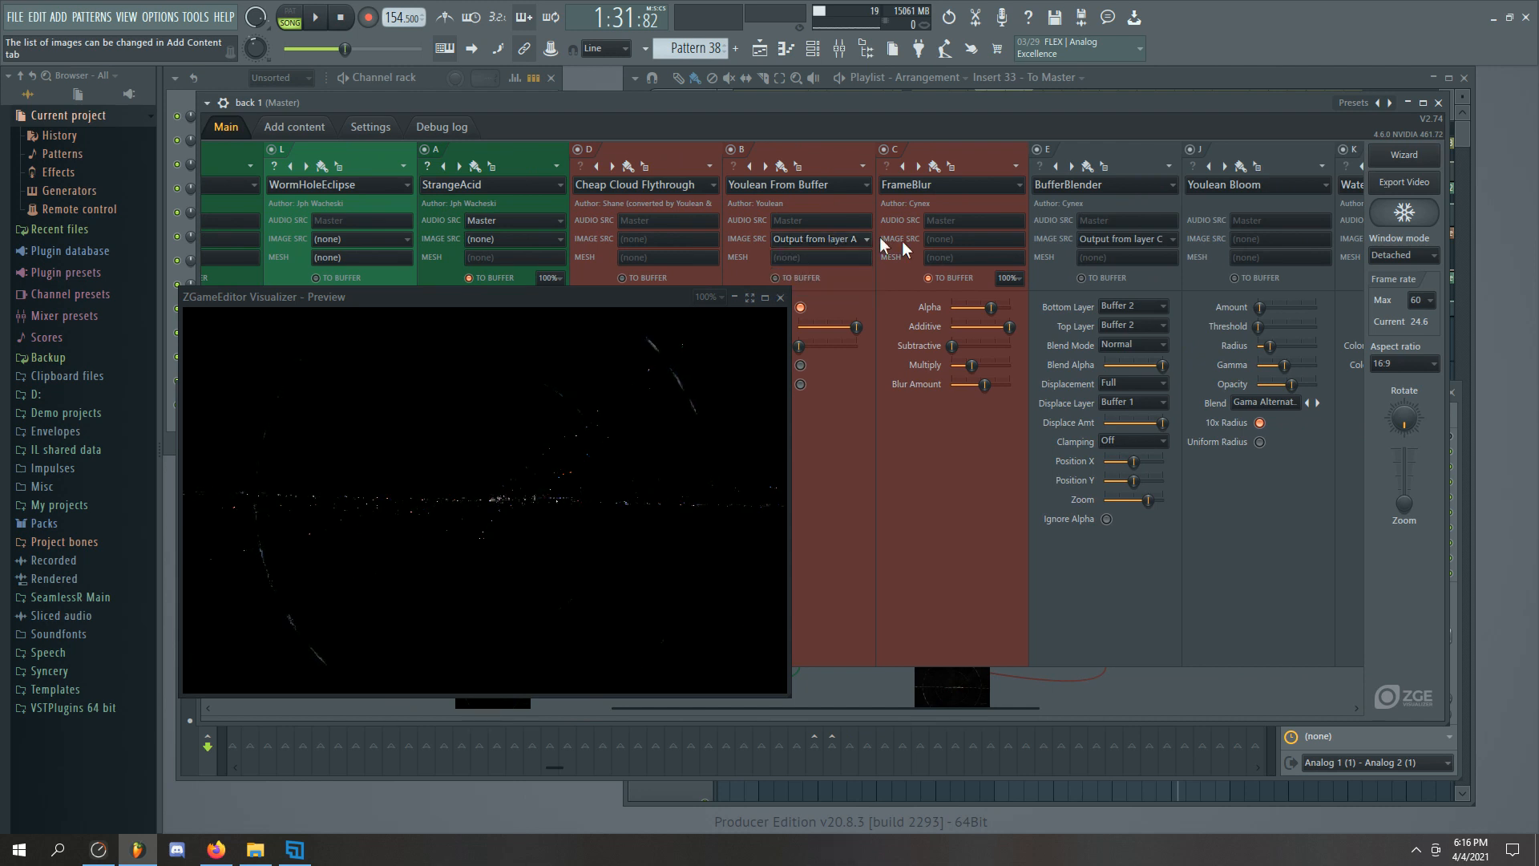
left_click(1161, 325)
left_click(1154, 327)
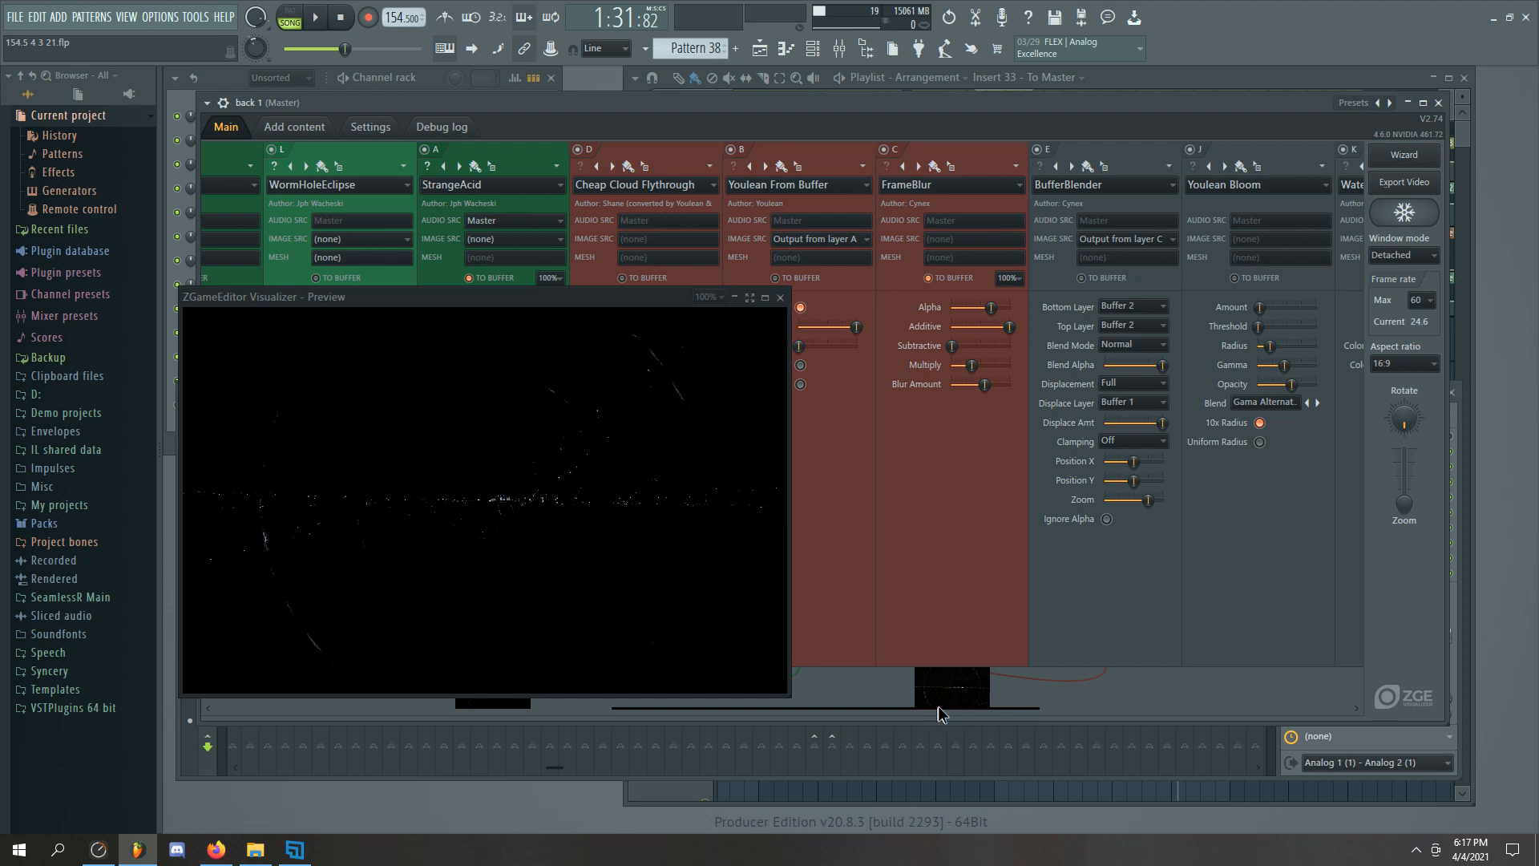
Show the final layers up to Youlean Color Correction and slightly reposition the Visualizer and preview windows
left_click_drag(937, 705, 1272, 719)
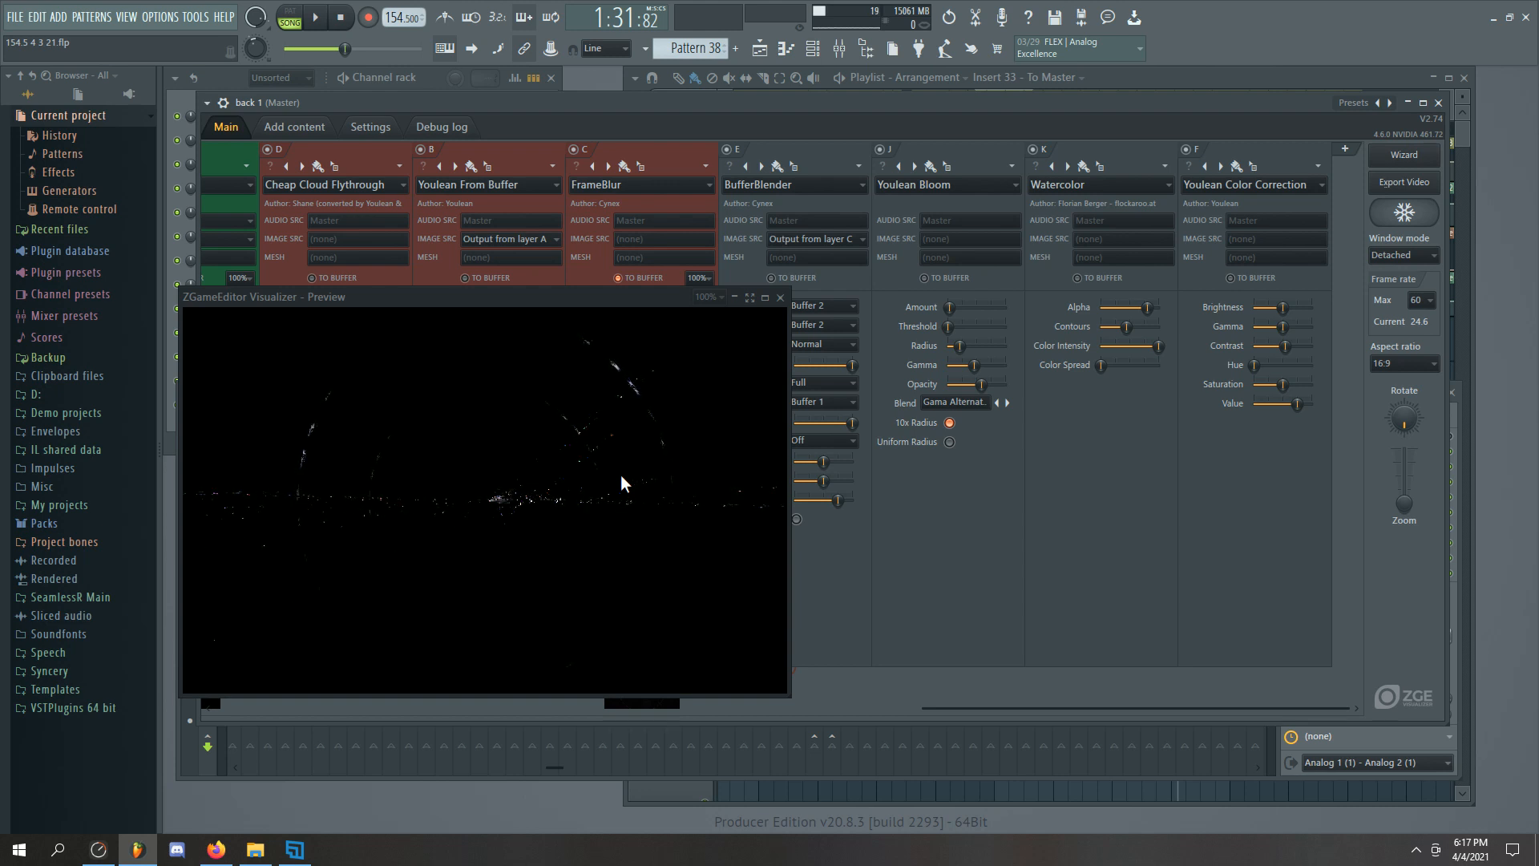
mouse_move(561, 299)
left_mouse_down()
mouse_move(609, 230)
mouse_move(550, 303)
mouse_move(572, 306)
left_mouse_up()
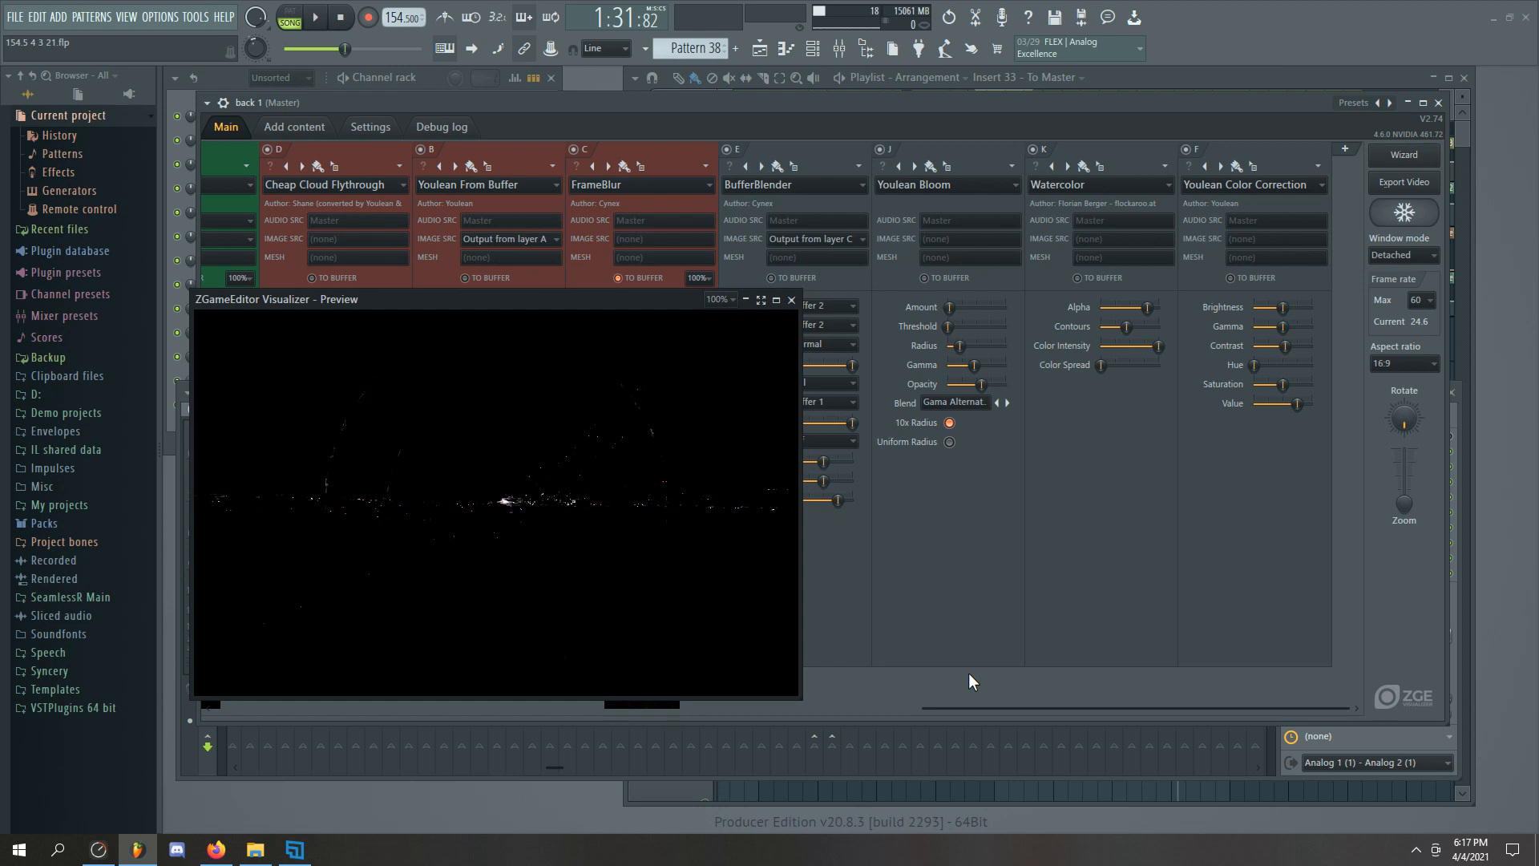
mouse_move(790, 104)
left_mouse_down()
mouse_move(820, 118)
mouse_move(792, 100)
left_mouse_up()
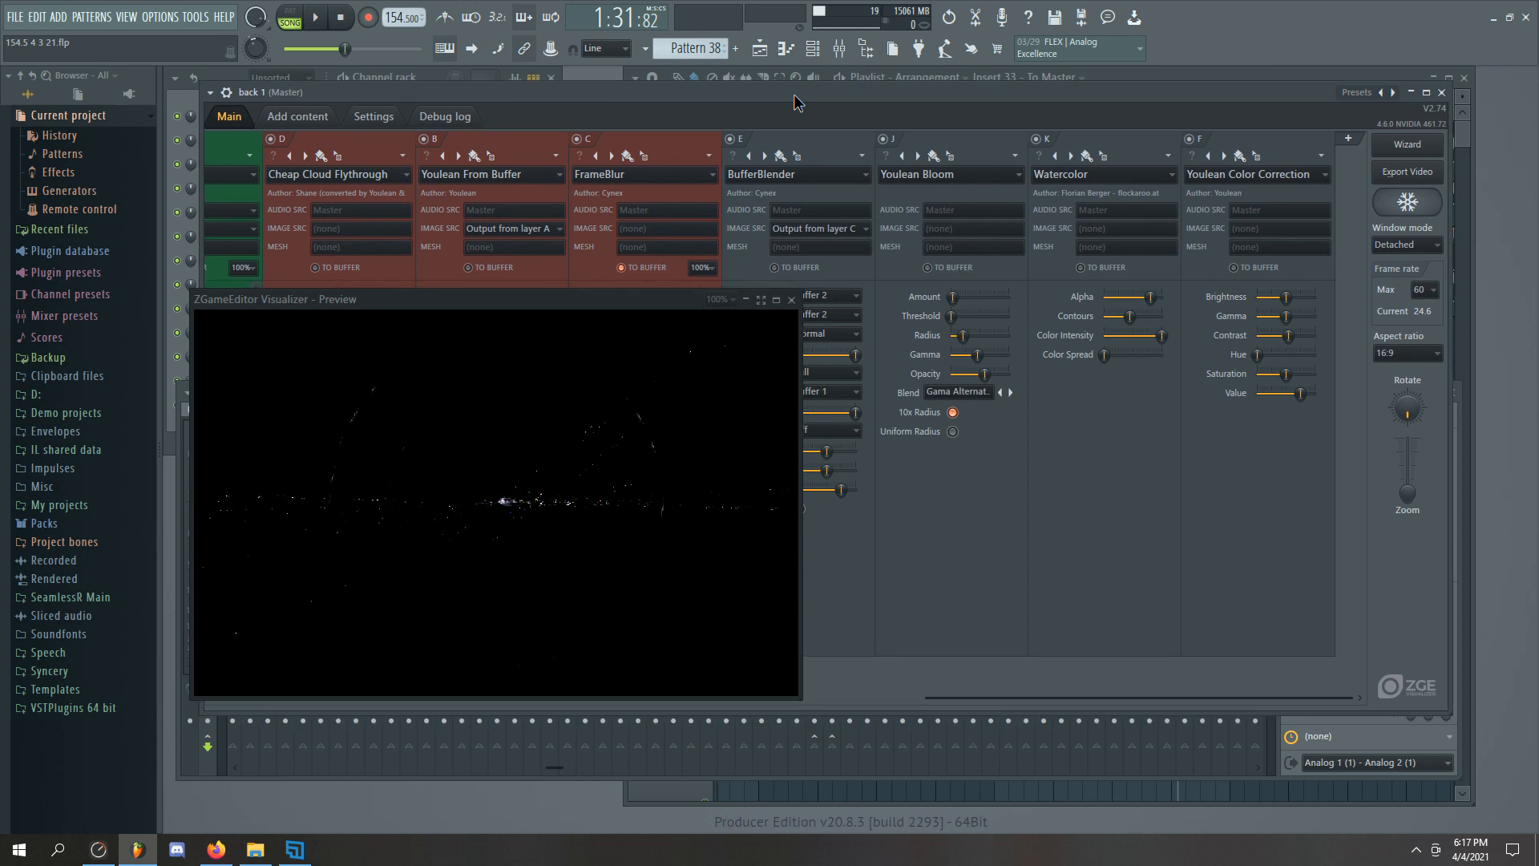
left_click_drag(792, 99, 832, 100)
left_click_drag(689, 97, 640, 101)
left_click_drag(574, 307, 594, 314)
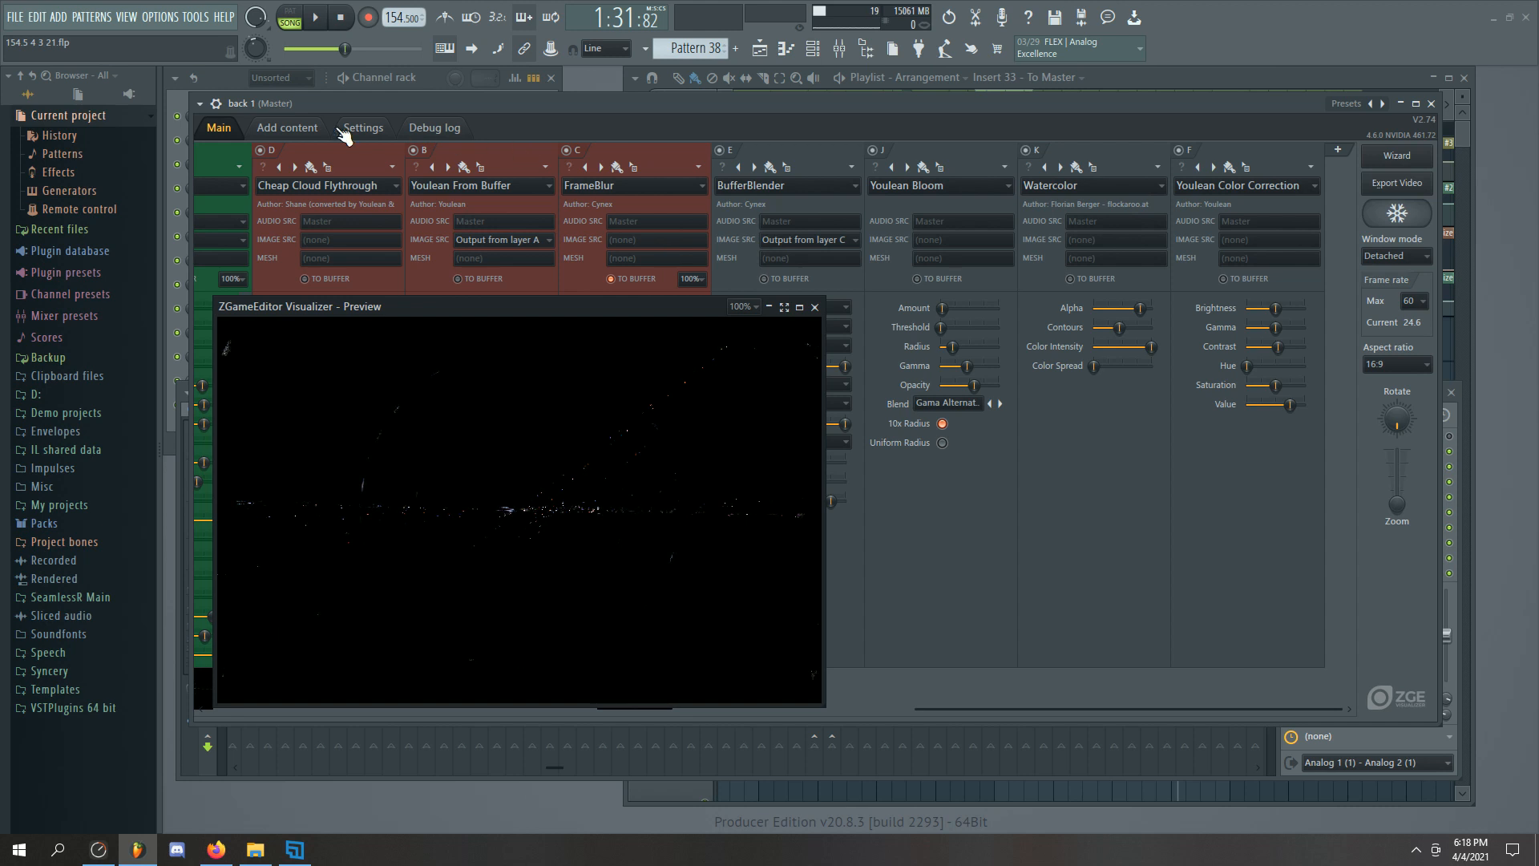
Attach the preview to the Visualizer window and open the options for adding image content
left_click(799, 307)
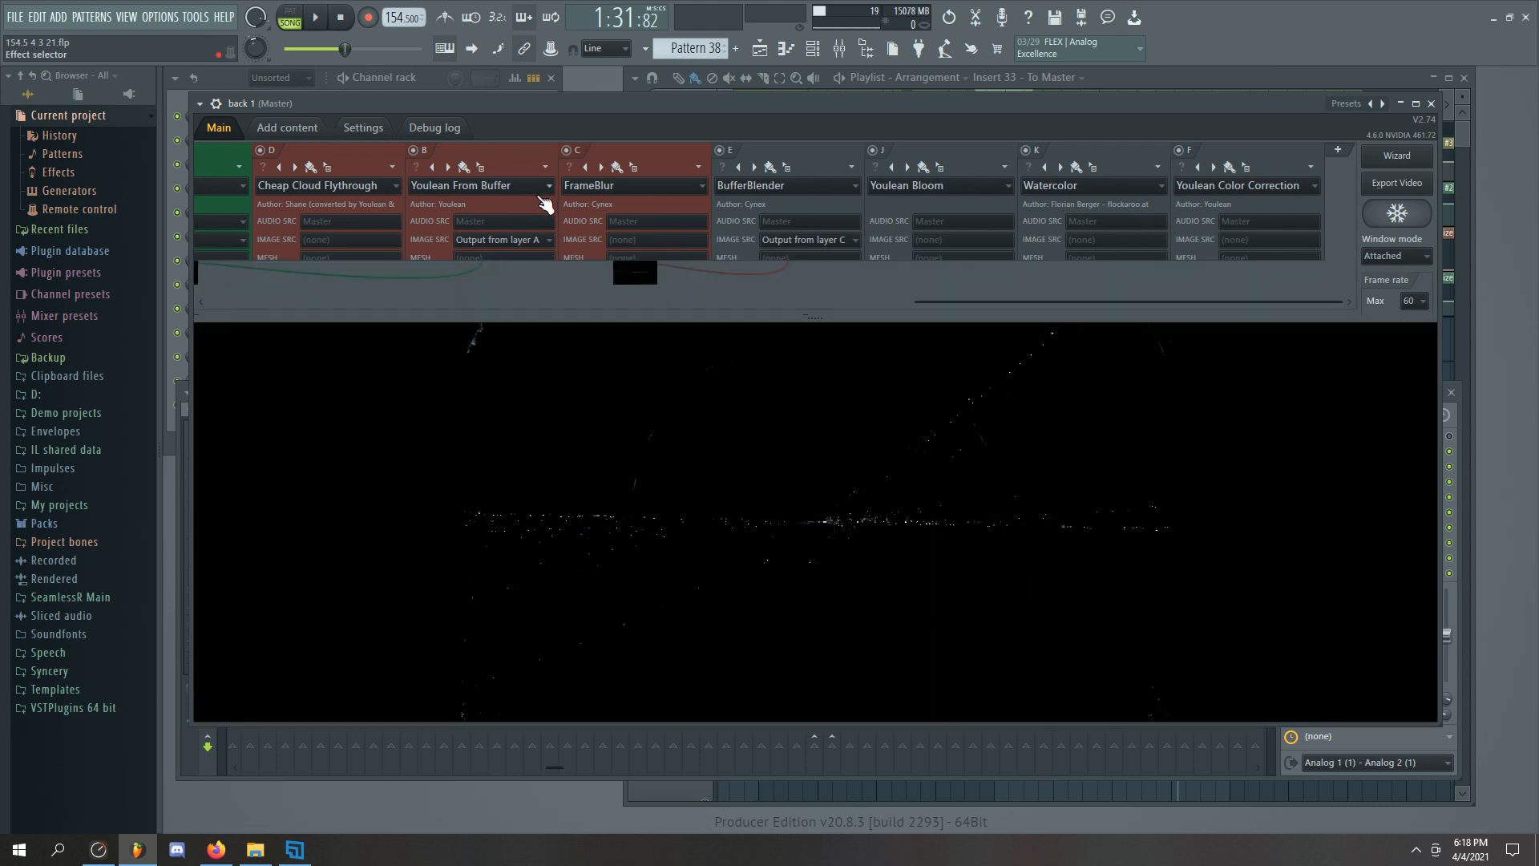
left_click(373, 130)
left_click(284, 128)
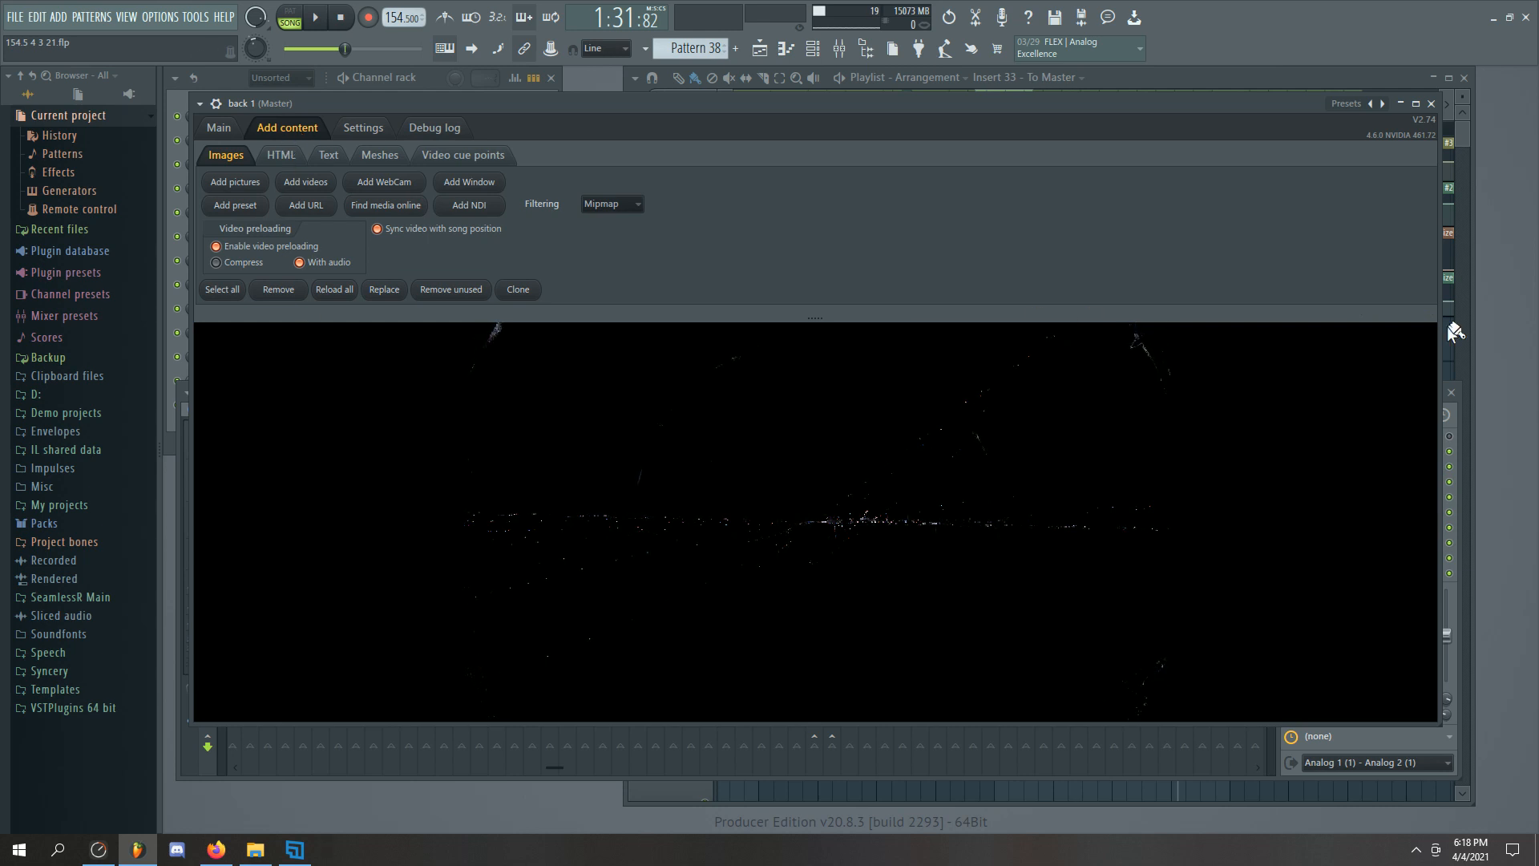
Try the Wallpaper window mode for the visual, then set it to Detached and move the preview off the layers
left_click(224, 131)
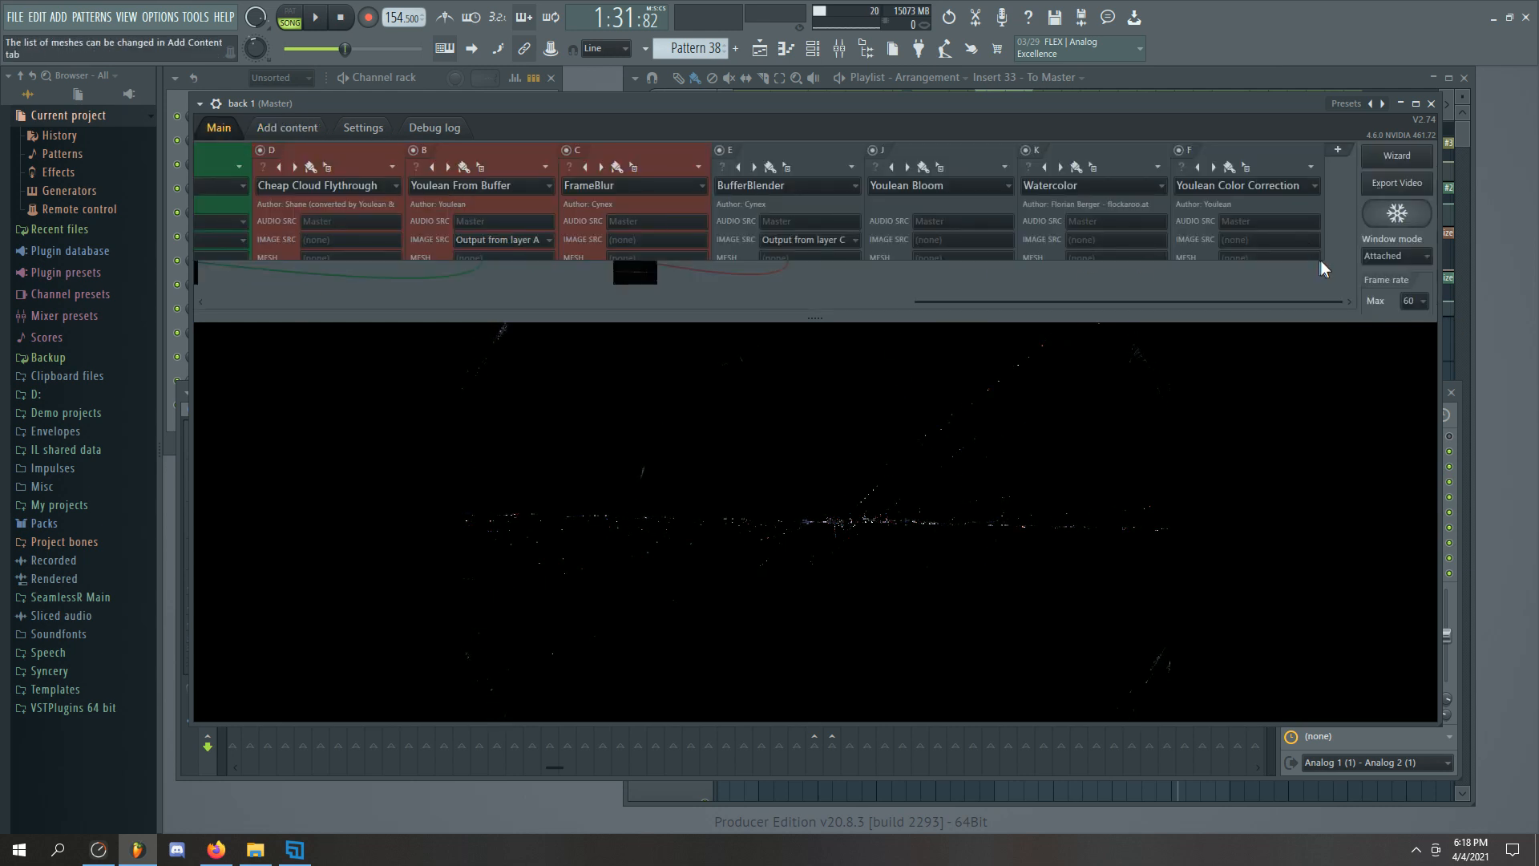
left_click(1391, 255)
left_click(1384, 303)
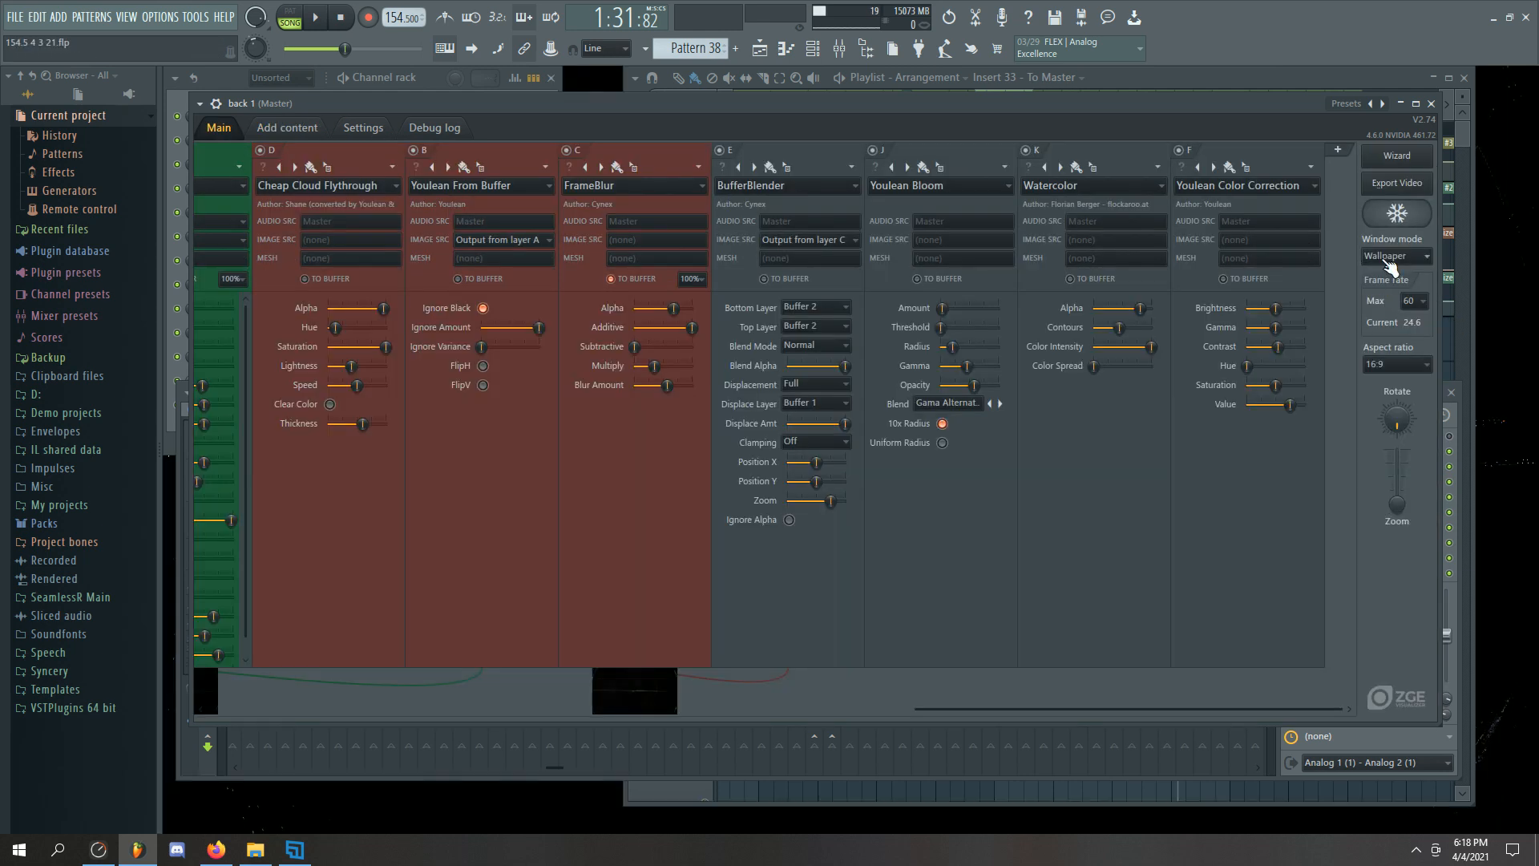
left_click(1394, 256)
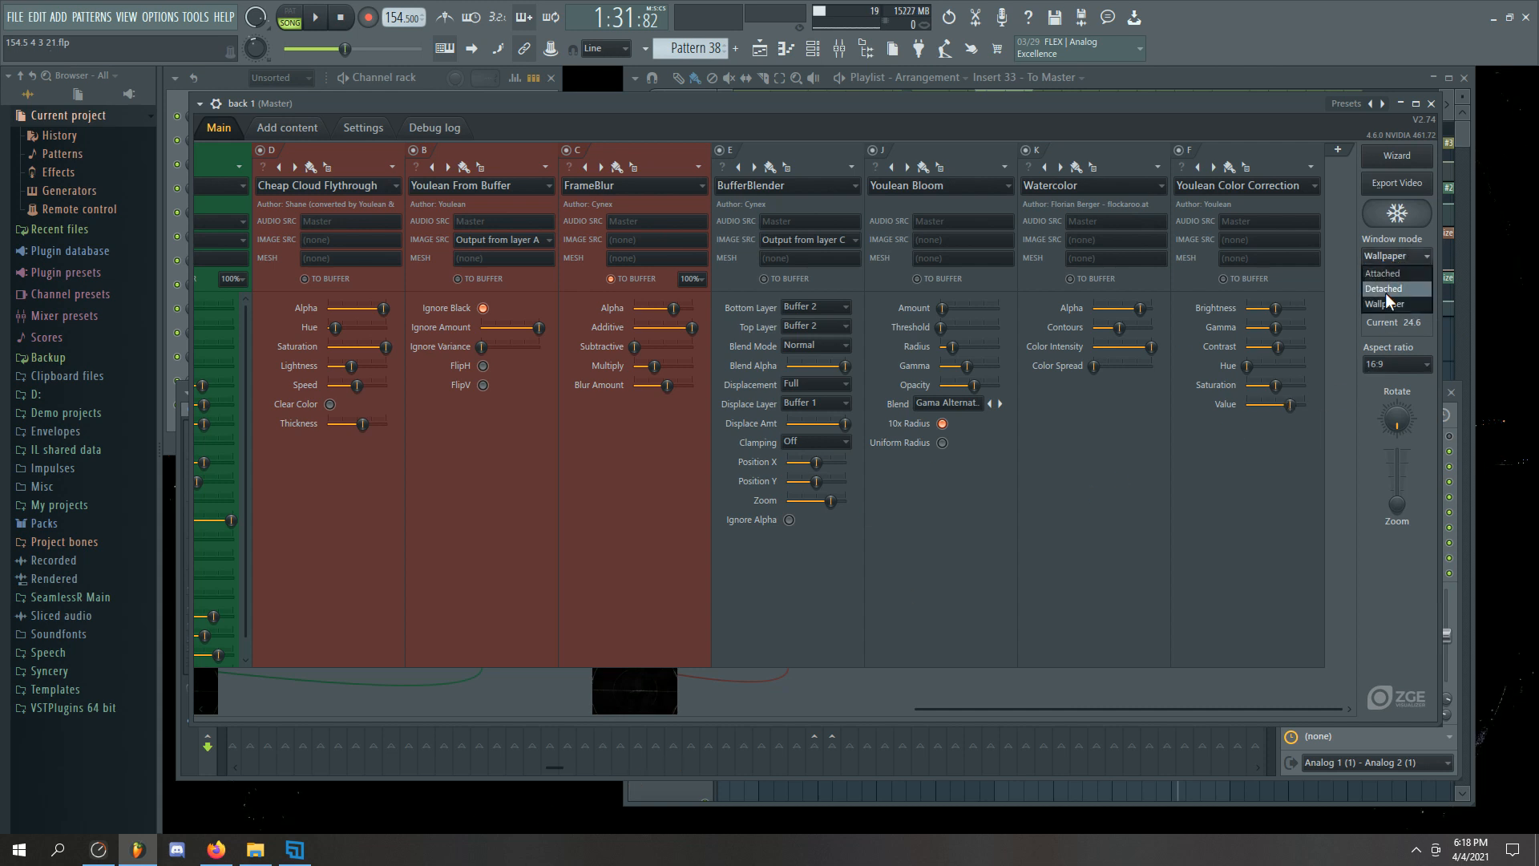
left_click(1385, 292)
left_click_drag(571, 307, 0, 553)
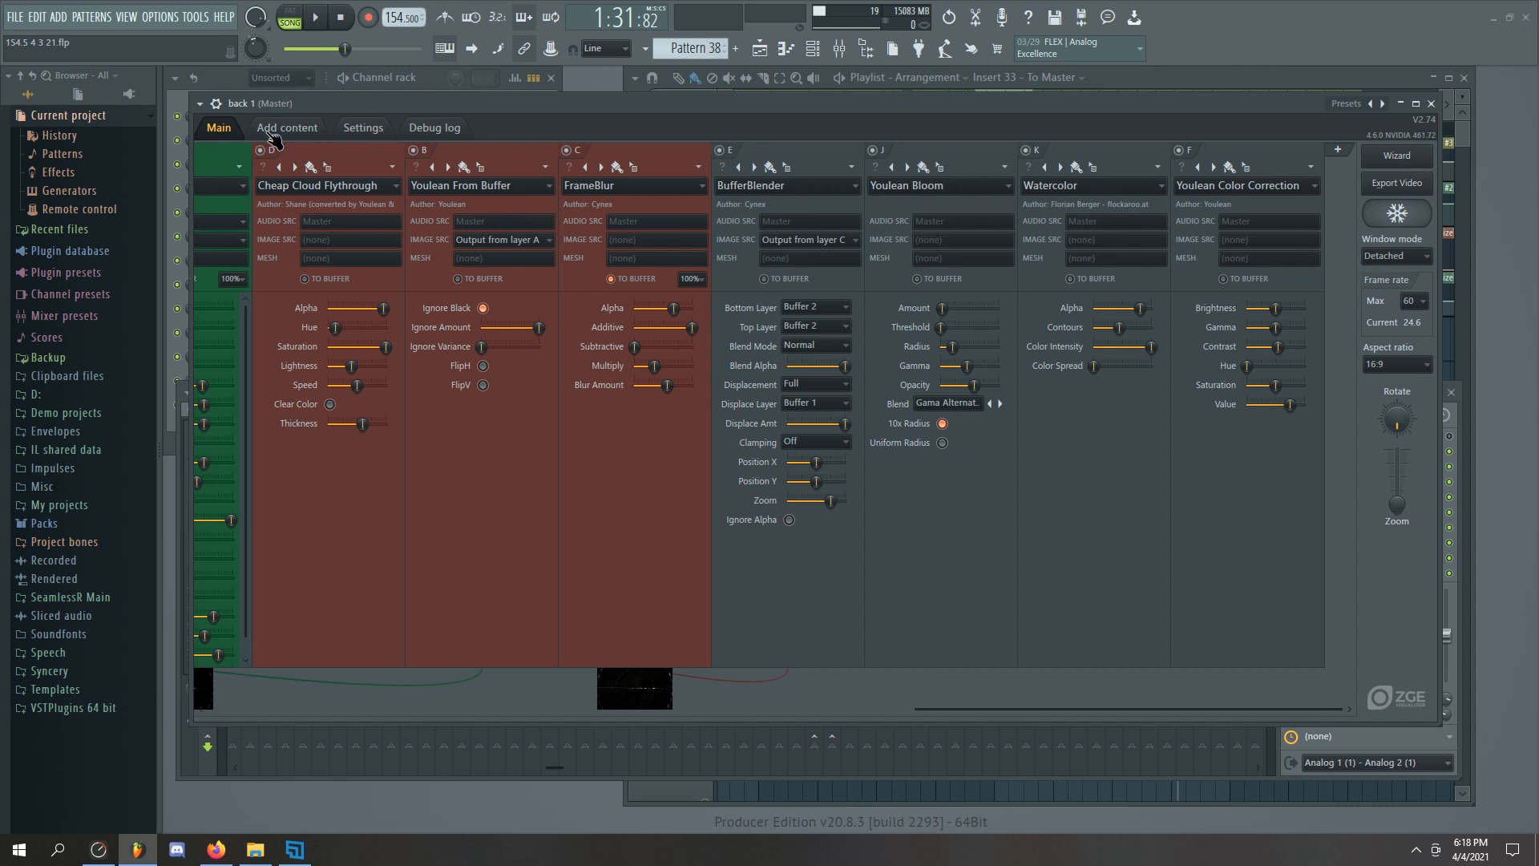
Check the options for adding image content once more and return to the effect layers
left_click(317, 126)
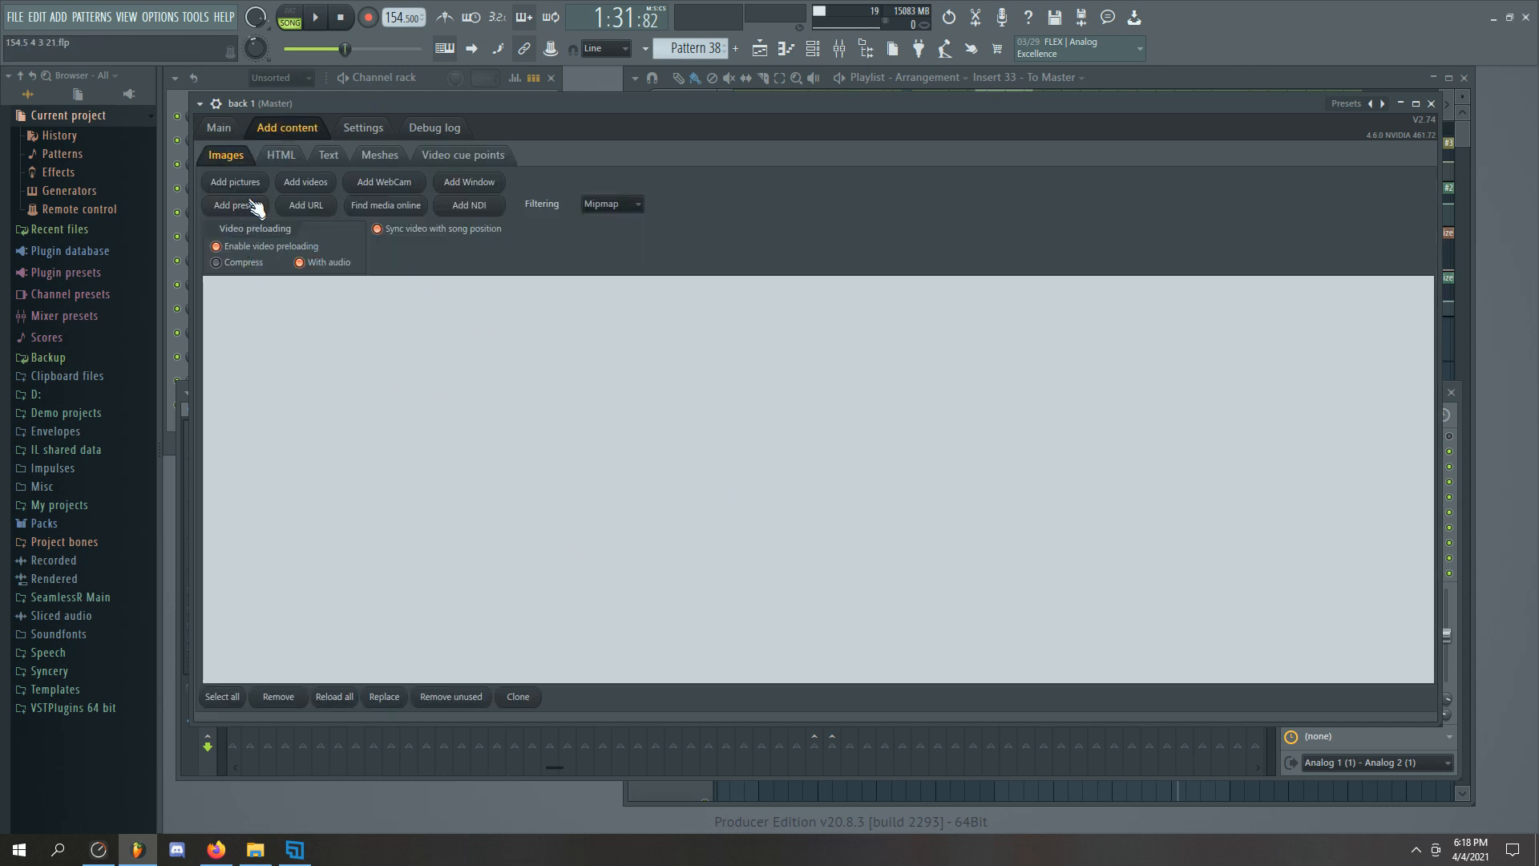
left_click(219, 127)
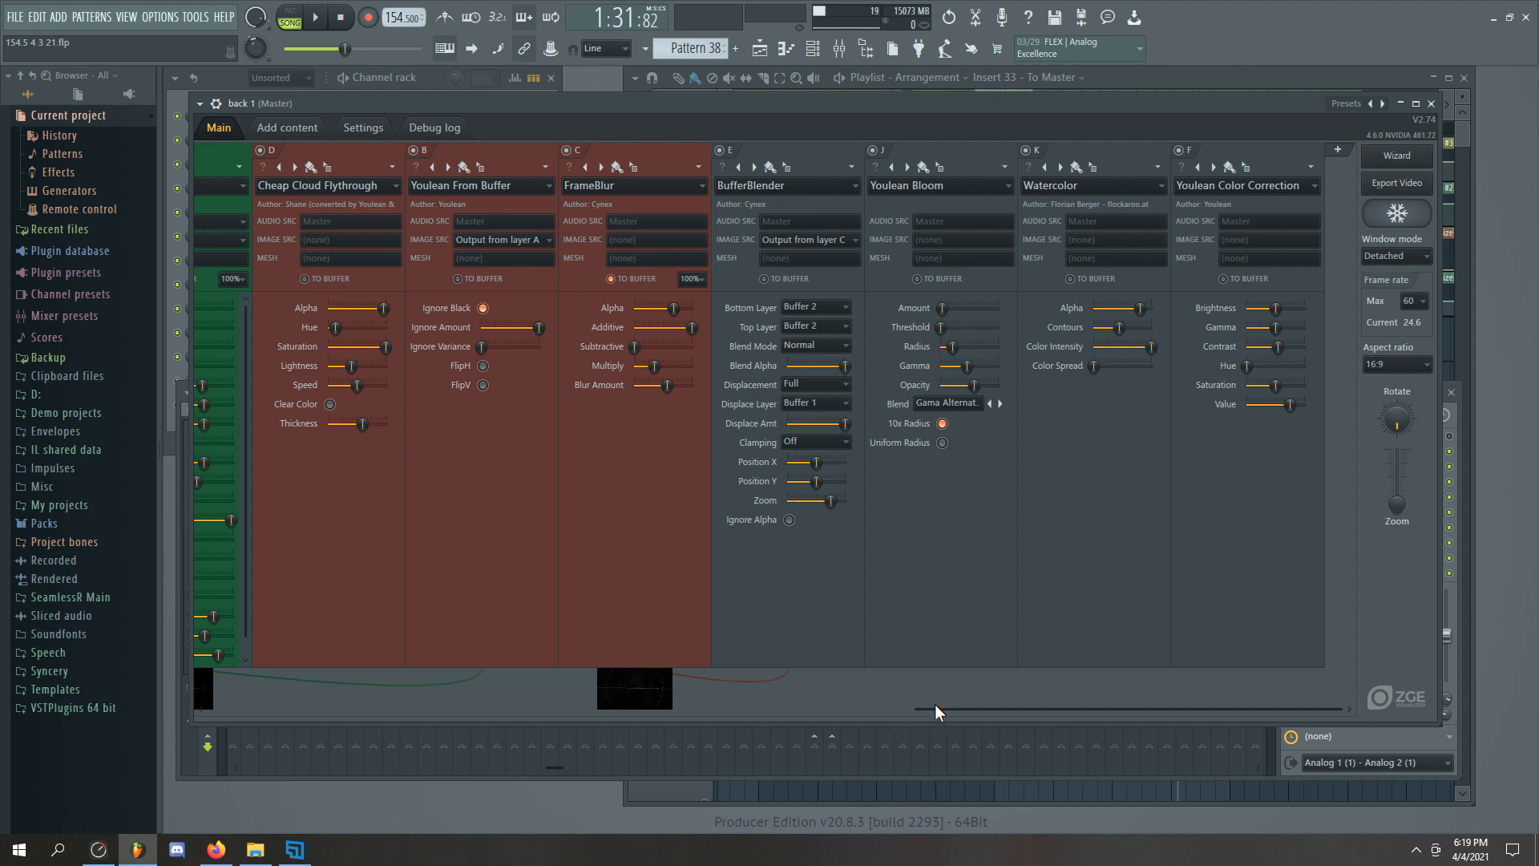
left_click_drag(935, 709, 960, 690)
Close the Visualizer to show the maximized Playlist with the whole arrangement, and move the song position to 1:42:52
left_click(1430, 103)
double_click(1309, 76)
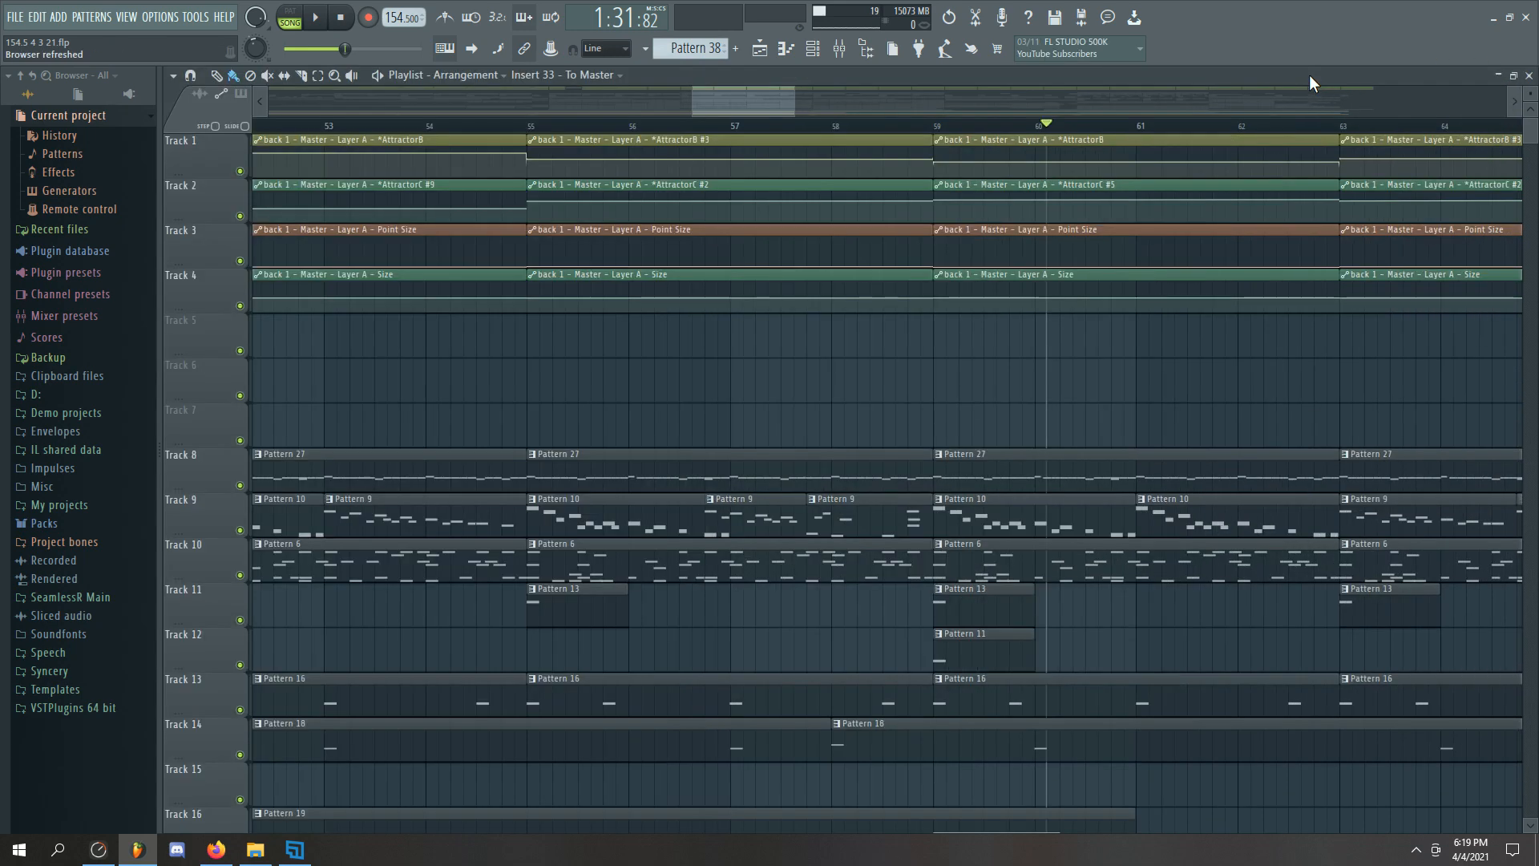
scroll(669, 425, "down", 8)
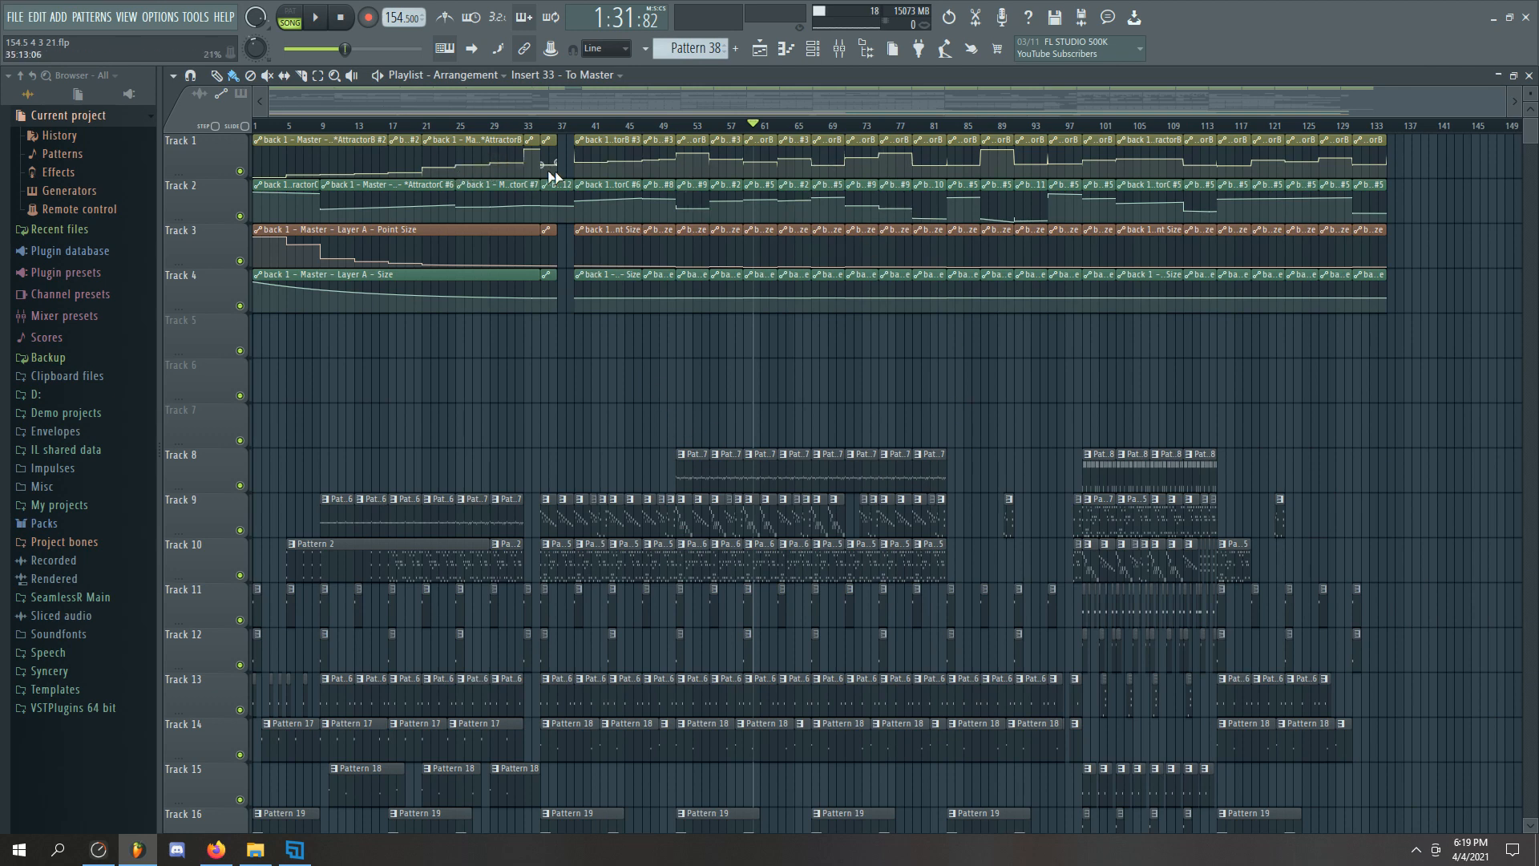
left_click_drag(863, 127, 812, 126)
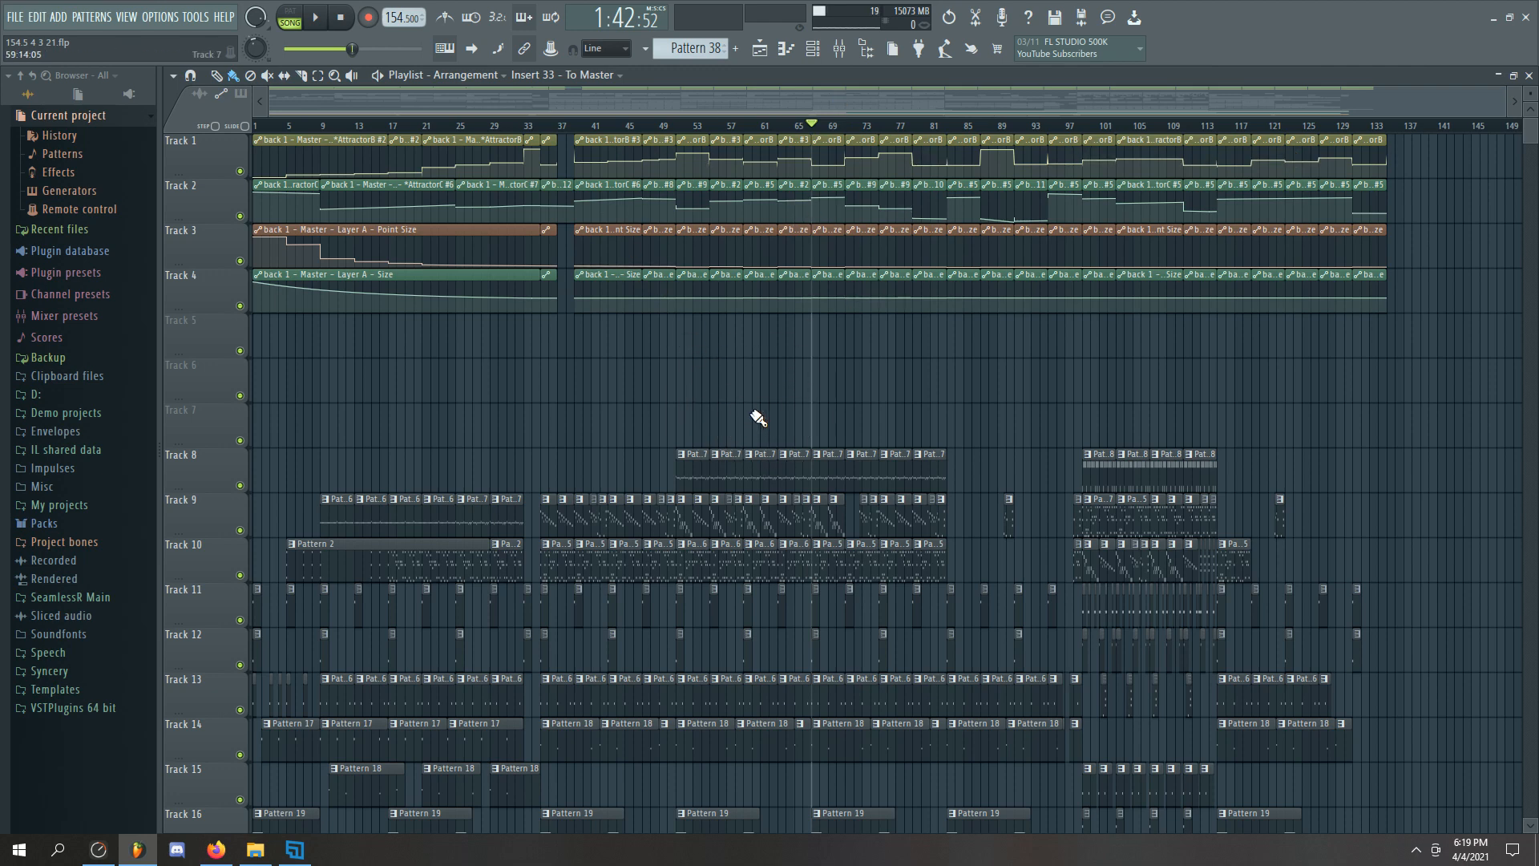
Look over the arrangement's automation clips on Tracks 1 to 4 and the pattern tracks below them
mouse_move(1170, 345)
left_mouse_down()
mouse_move(396, 377)
mouse_move(1085, 481)
left_mouse_up()
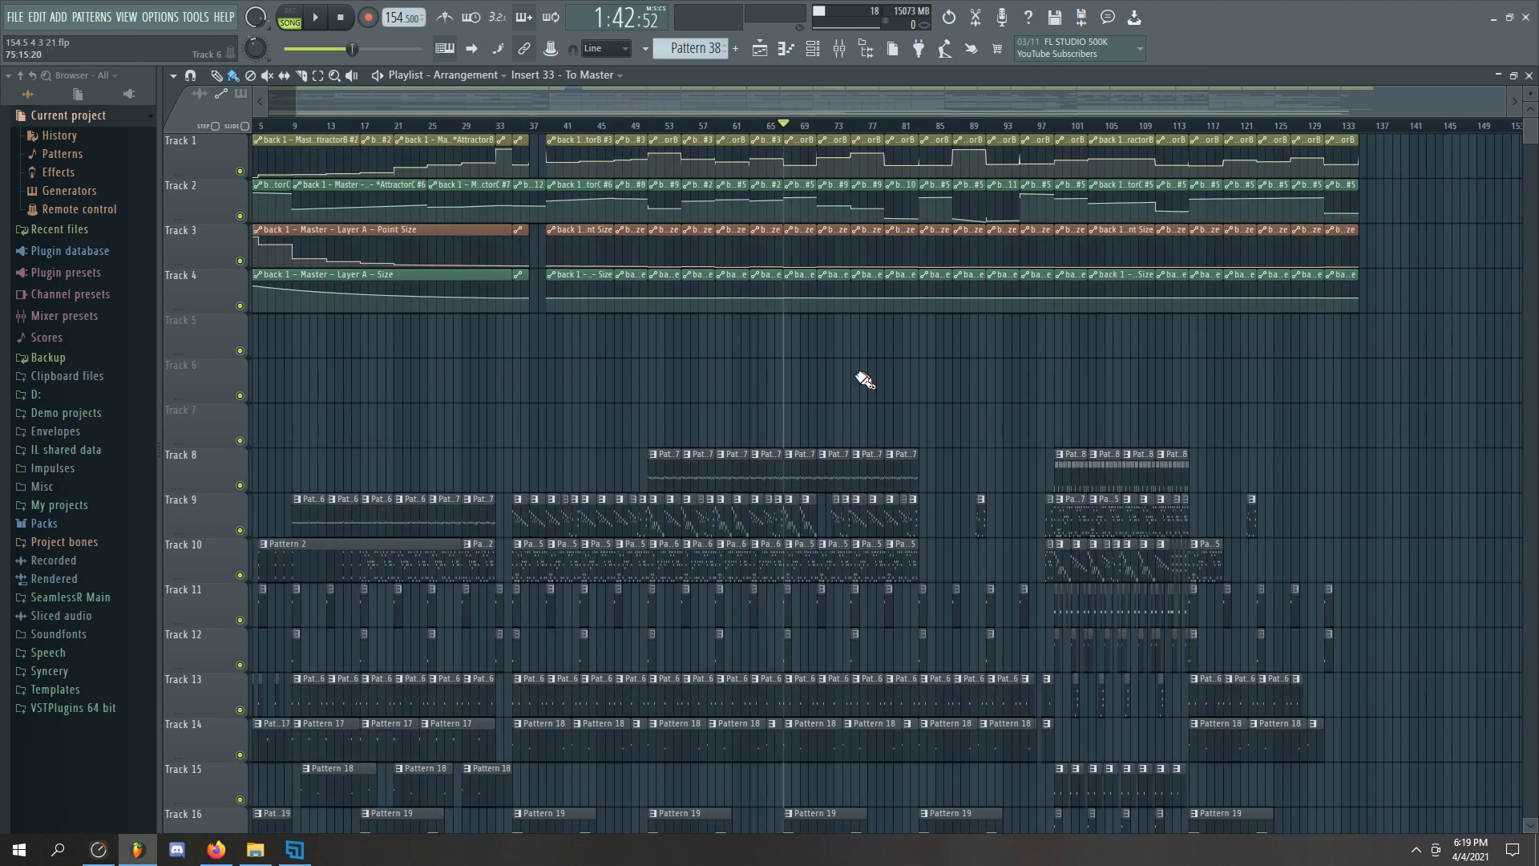
left_click_drag(777, 349, 994, 395)
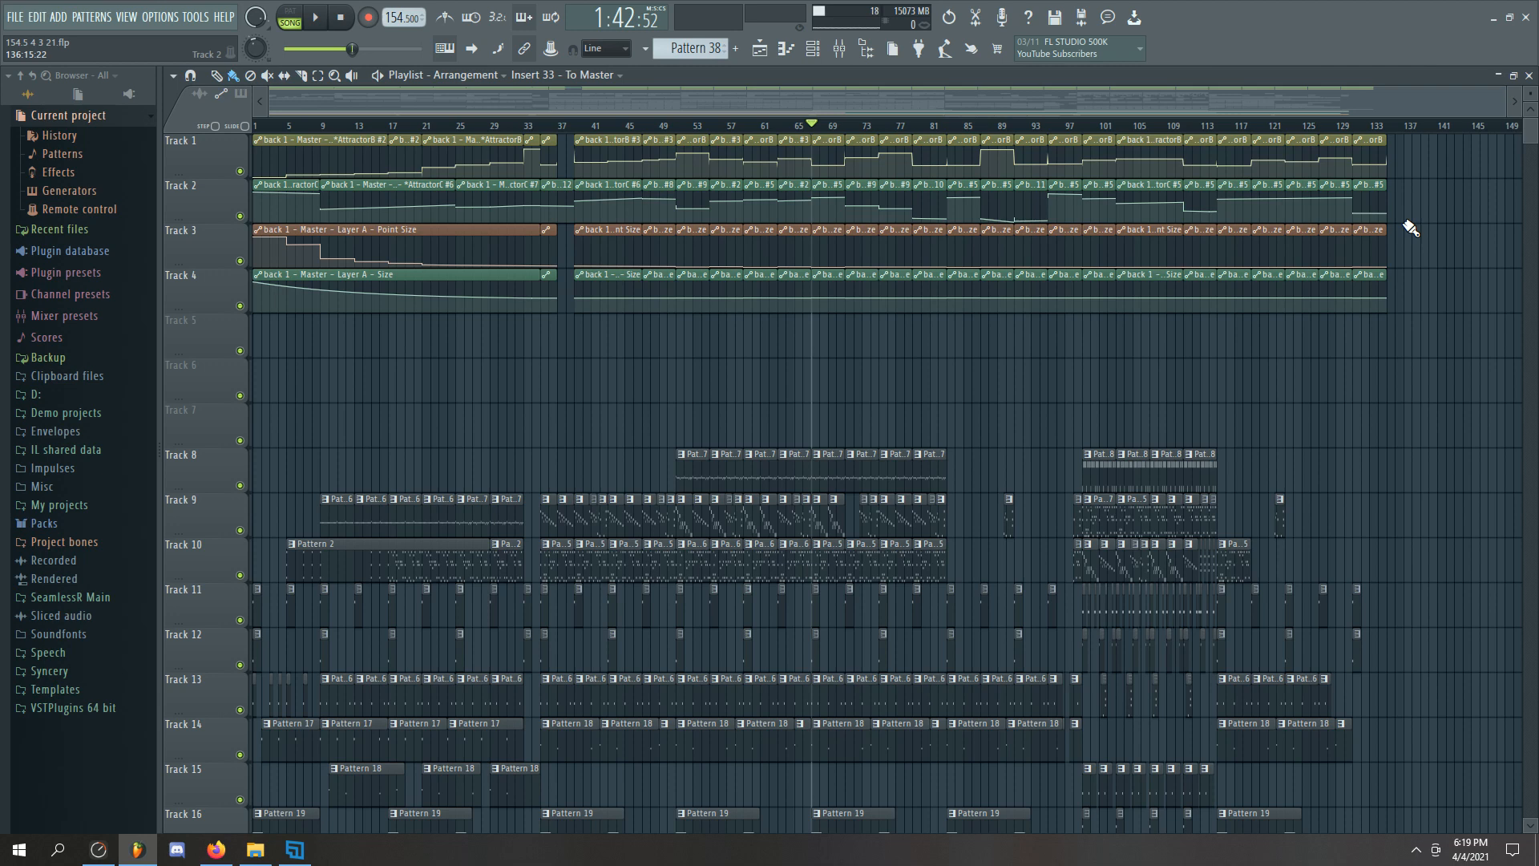
scroll(513, 368, "down", 5)
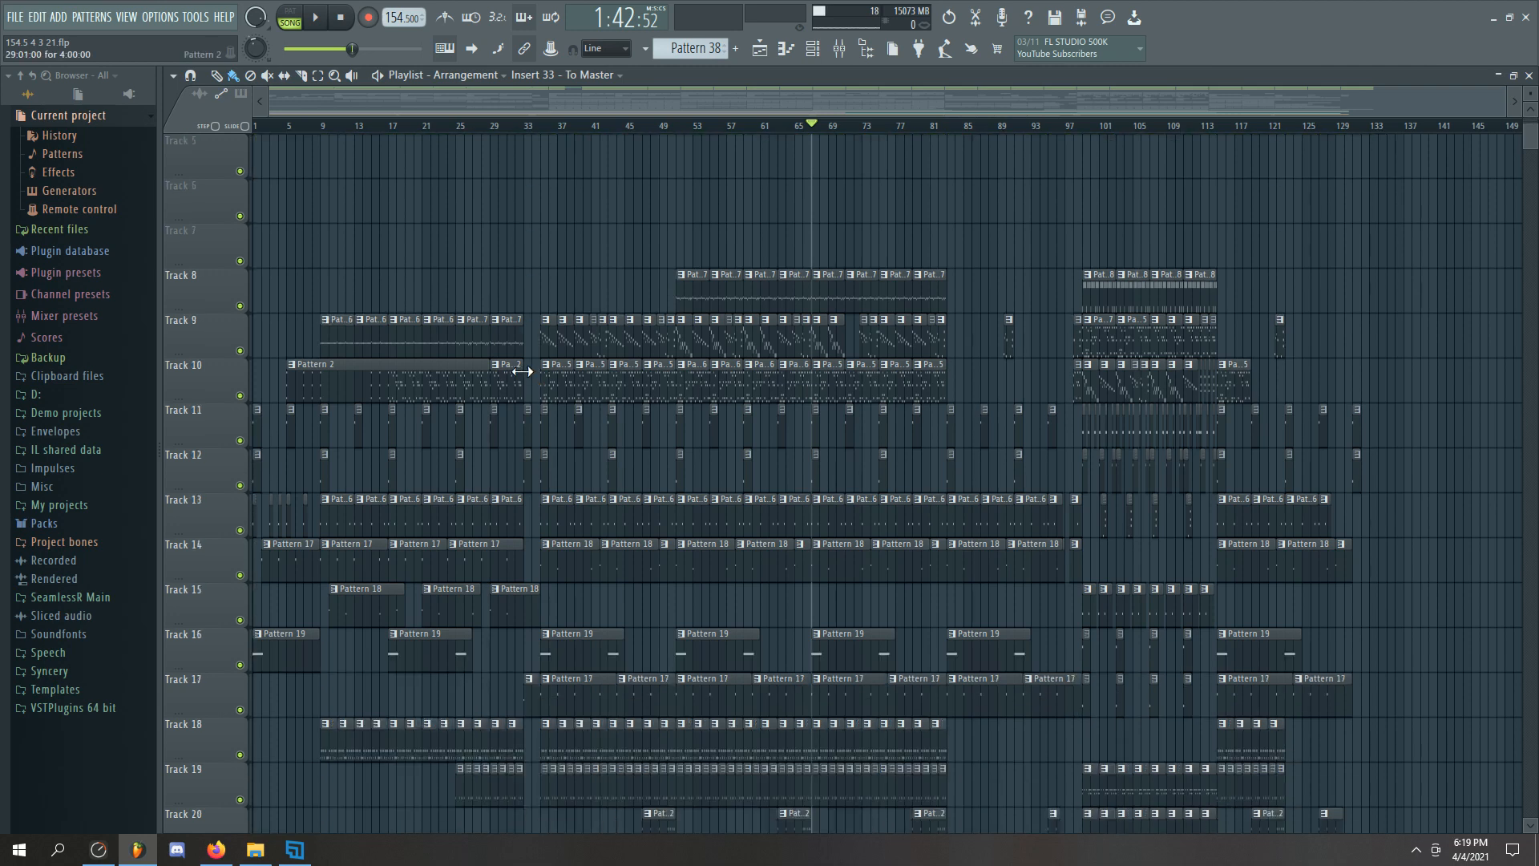
scroll(511, 376, "up", 5)
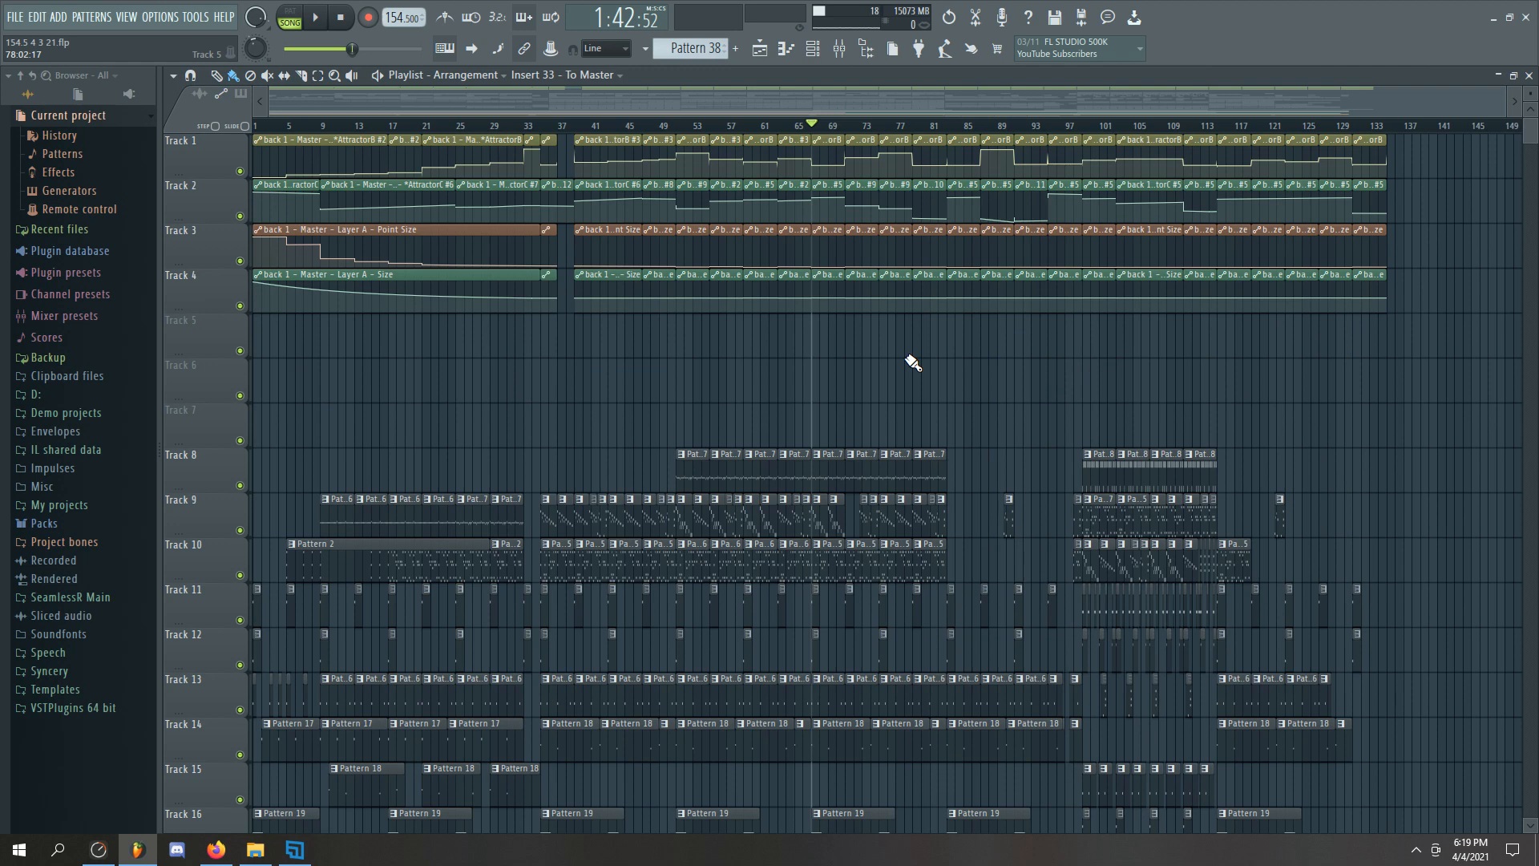
Reopen the back 1 Visualizer from the Master mixer track with its preview over the layers, and move the song position to 2:19:25
left_click(839, 48)
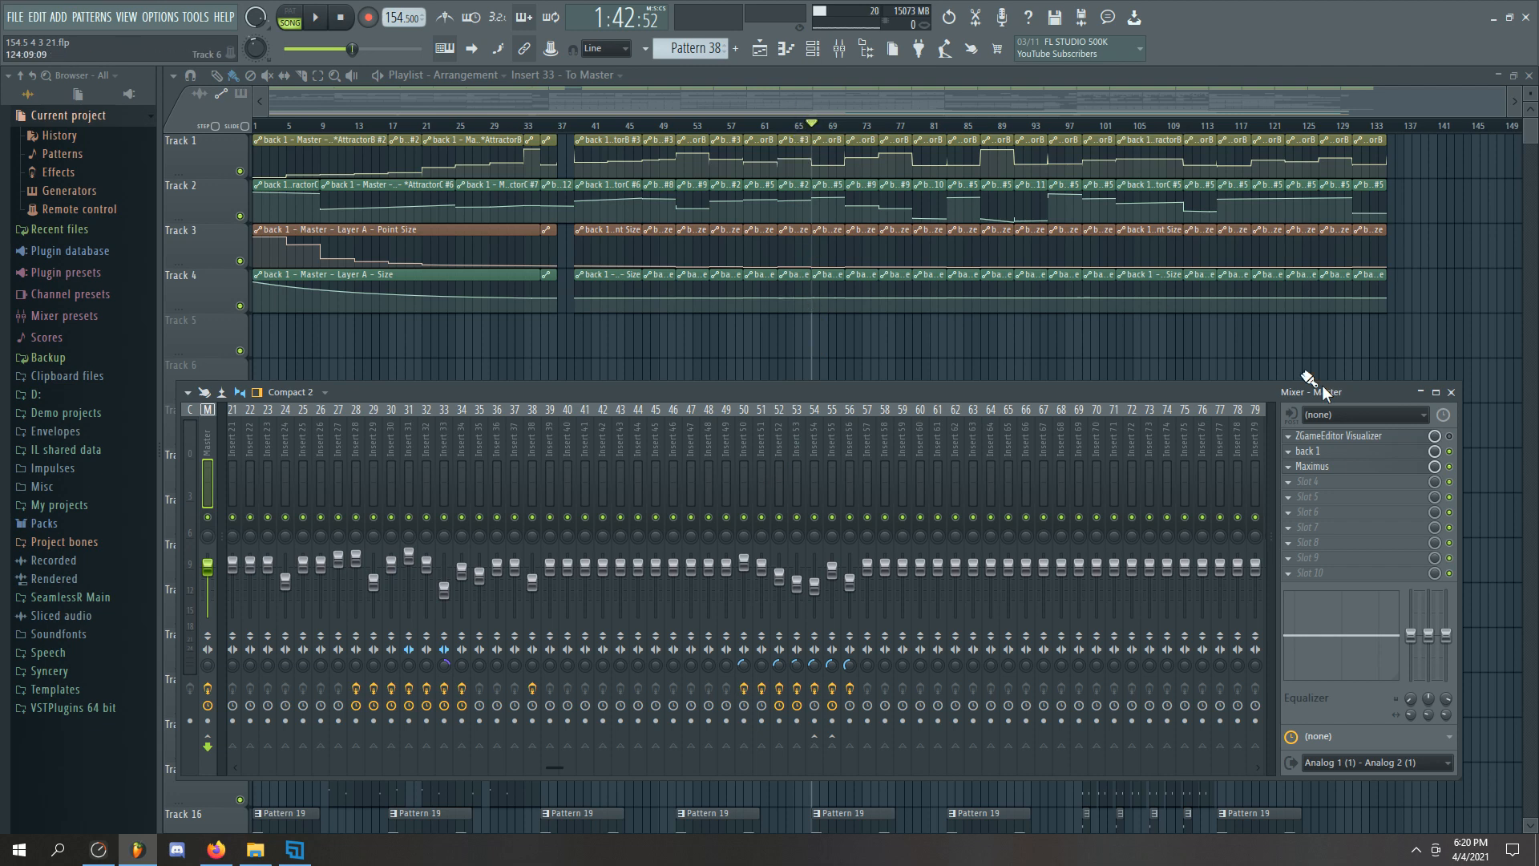
left_click(1343, 452)
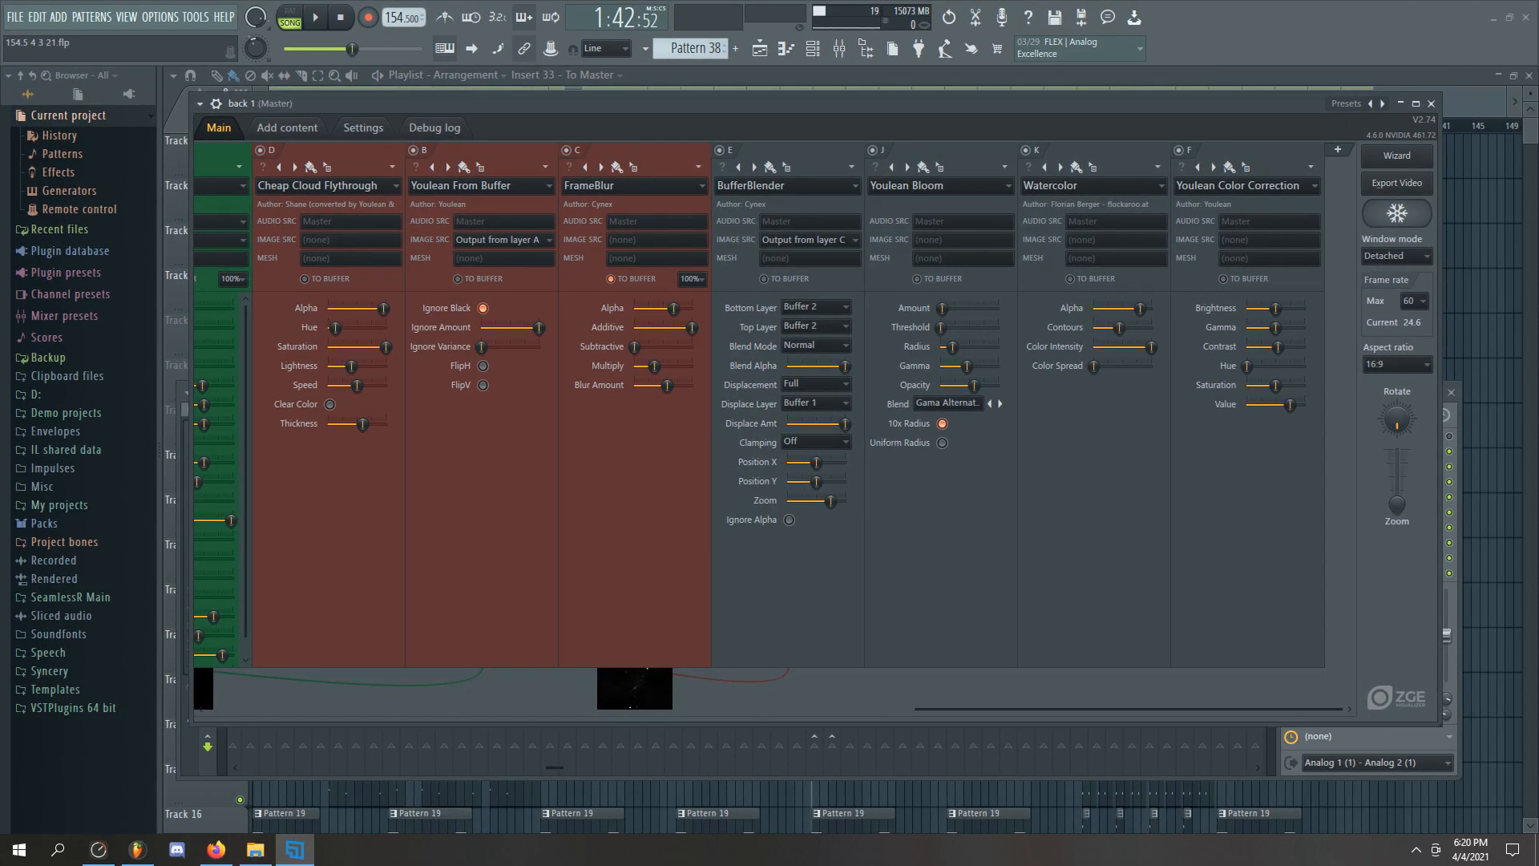
left_click(764, 108)
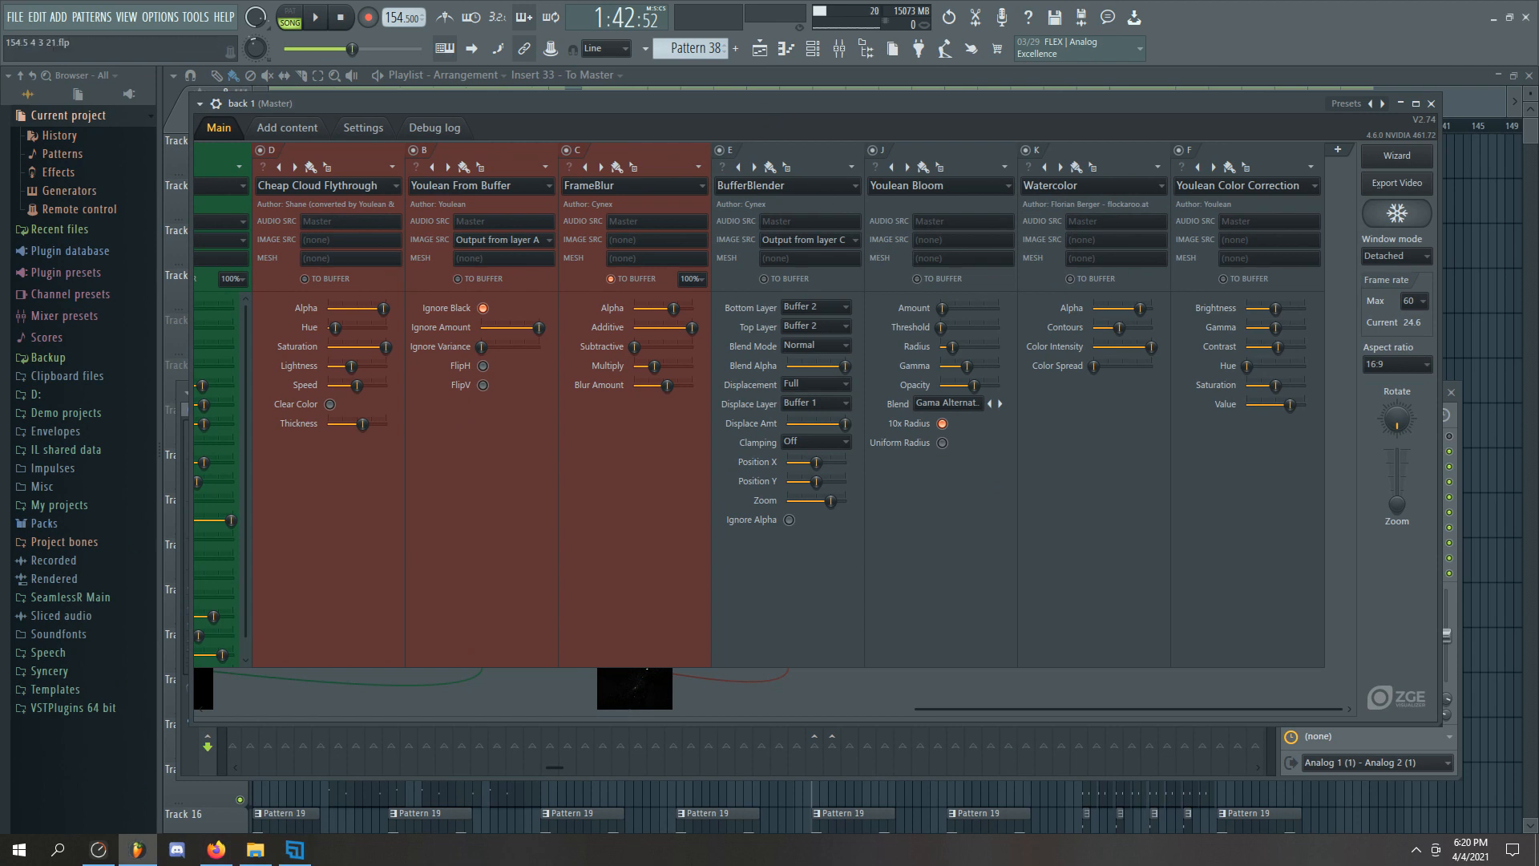
left_click_drag(893, 274, 954, 279)
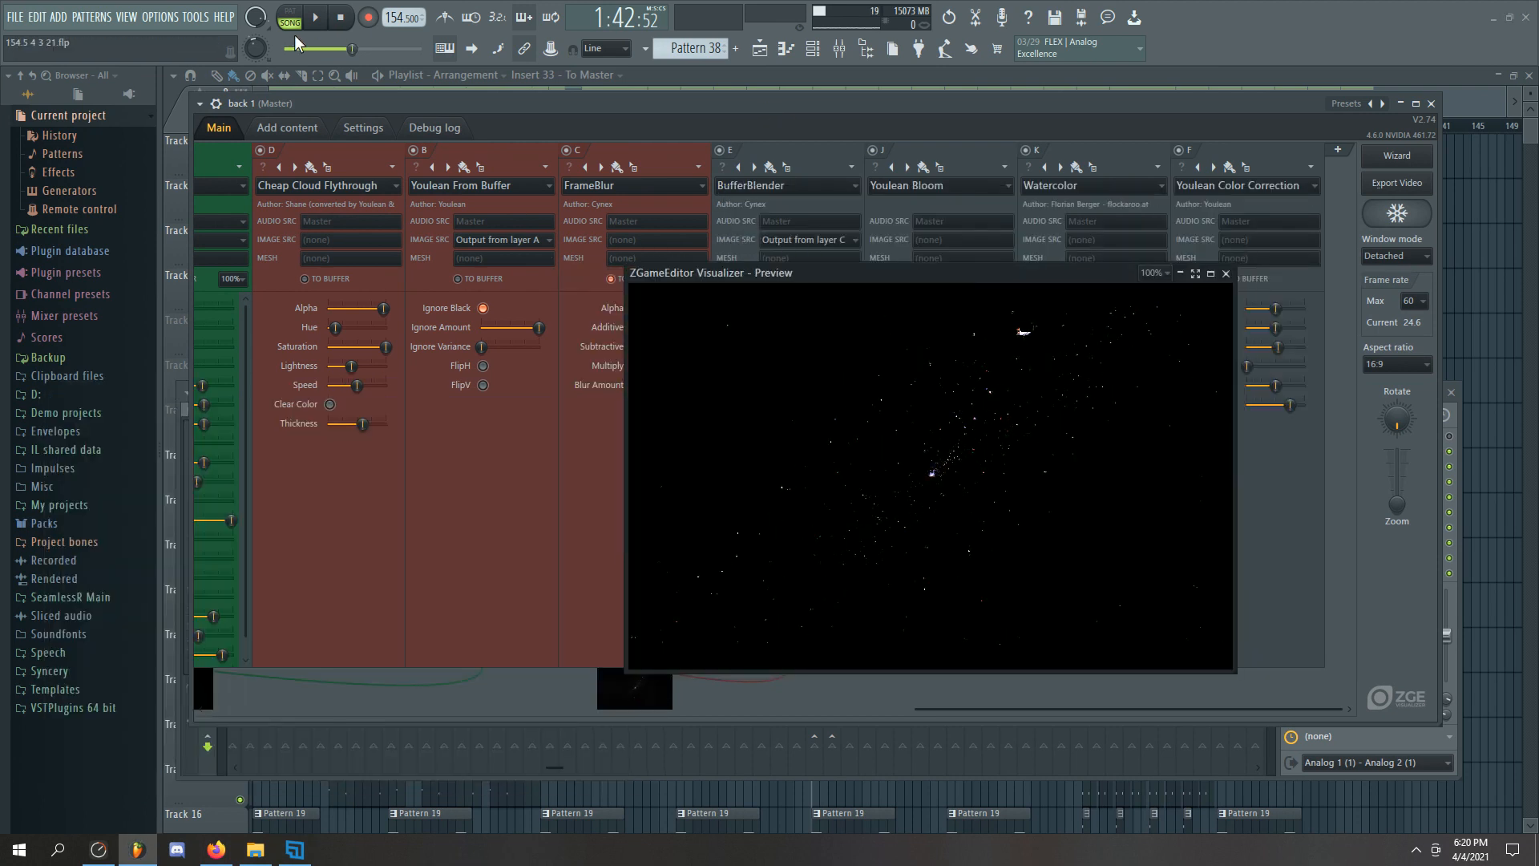
left_click_drag(351, 51, 376, 50)
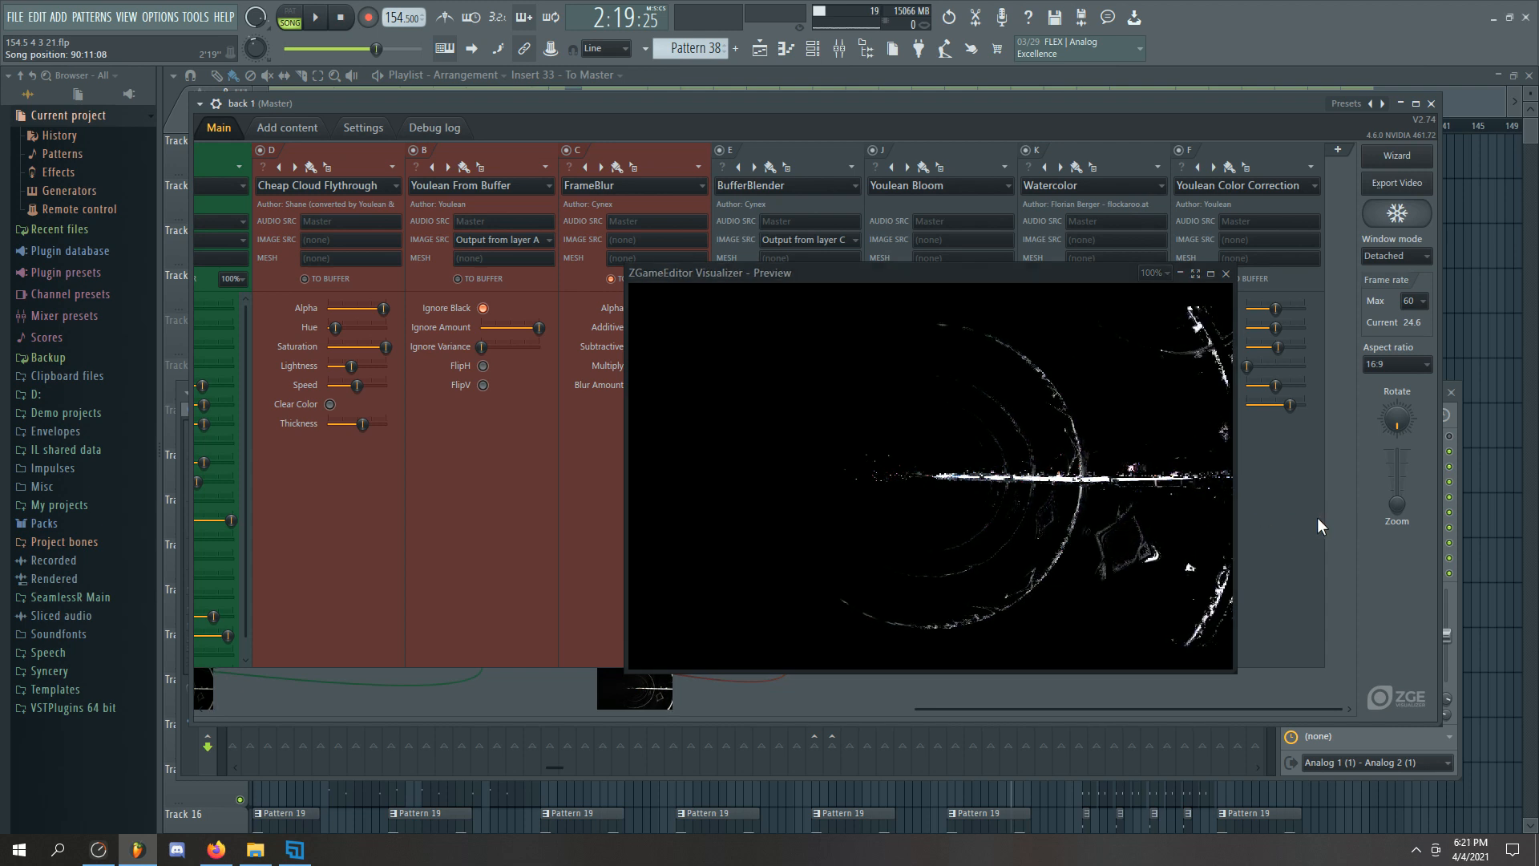
Close the preview, shift the Visualizer window slightly, and show the first layers starting with Combustible Clouds
left_click(1225, 273)
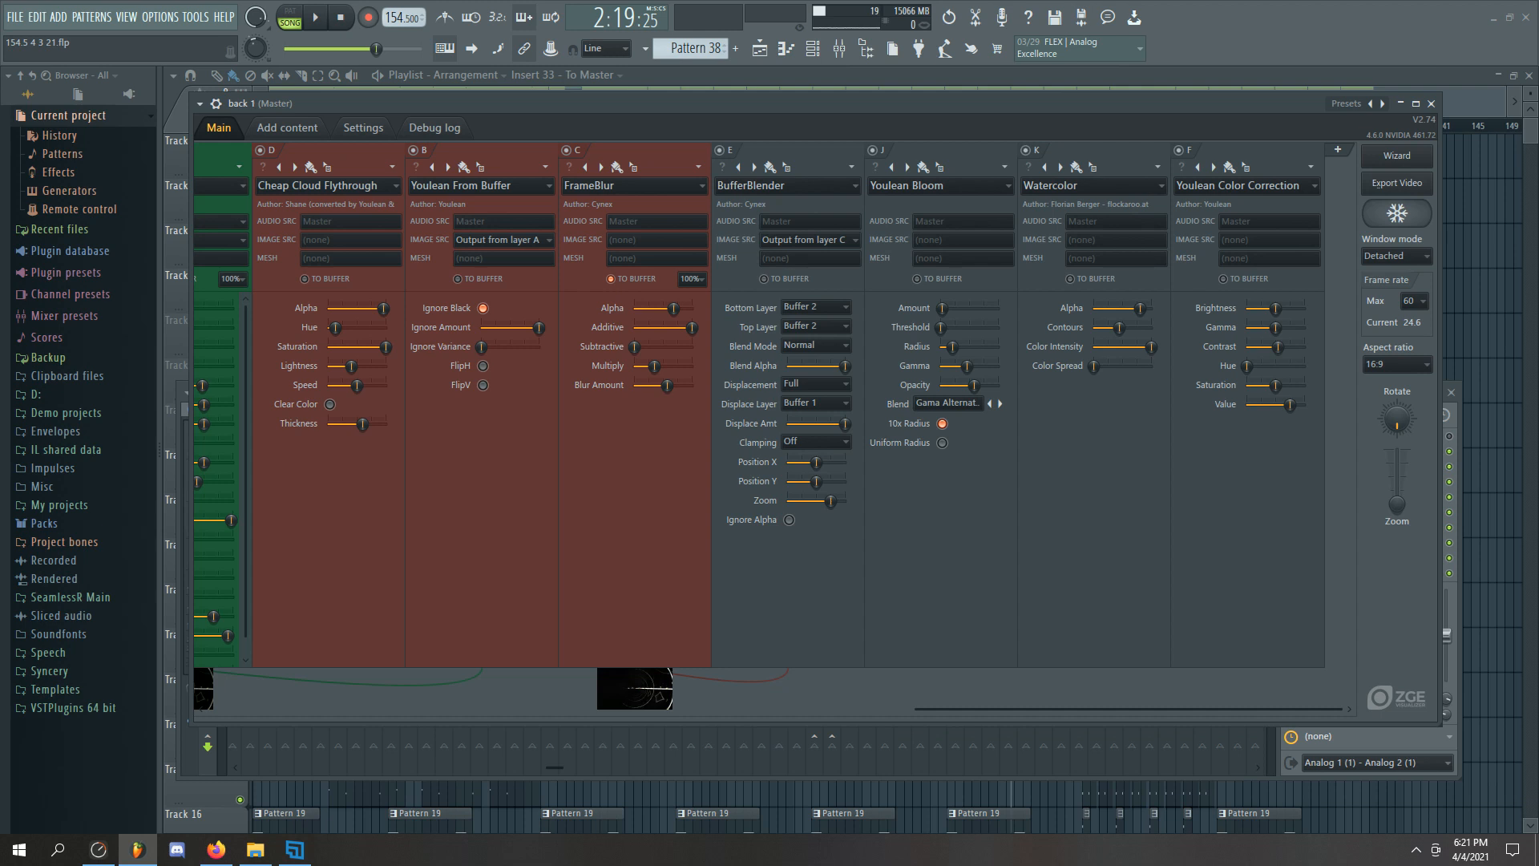
left_click_drag(882, 104, 922, 112)
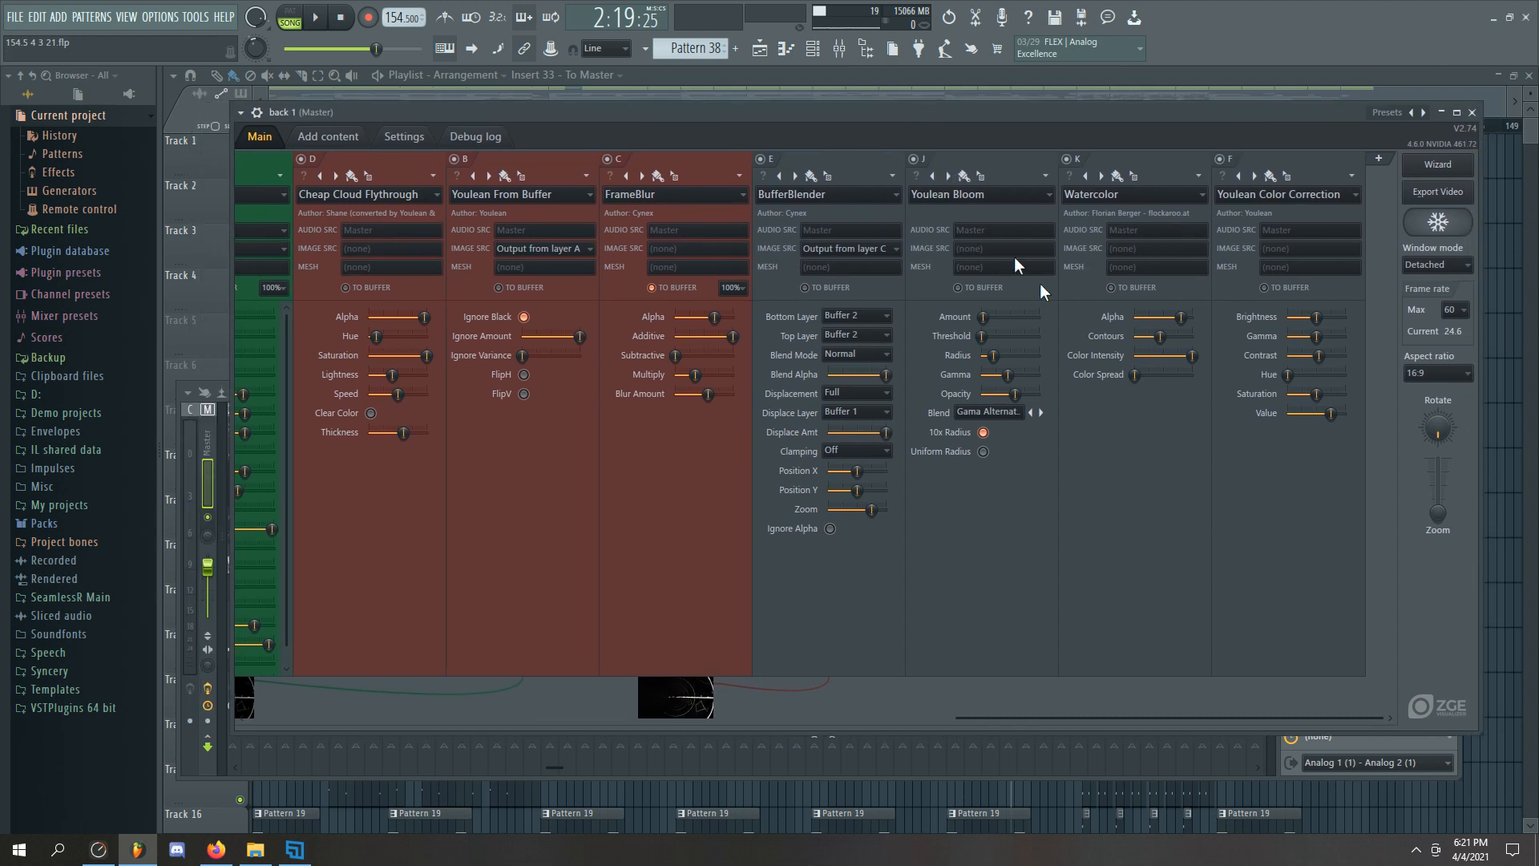
left_click_drag(1003, 705, 257, 794)
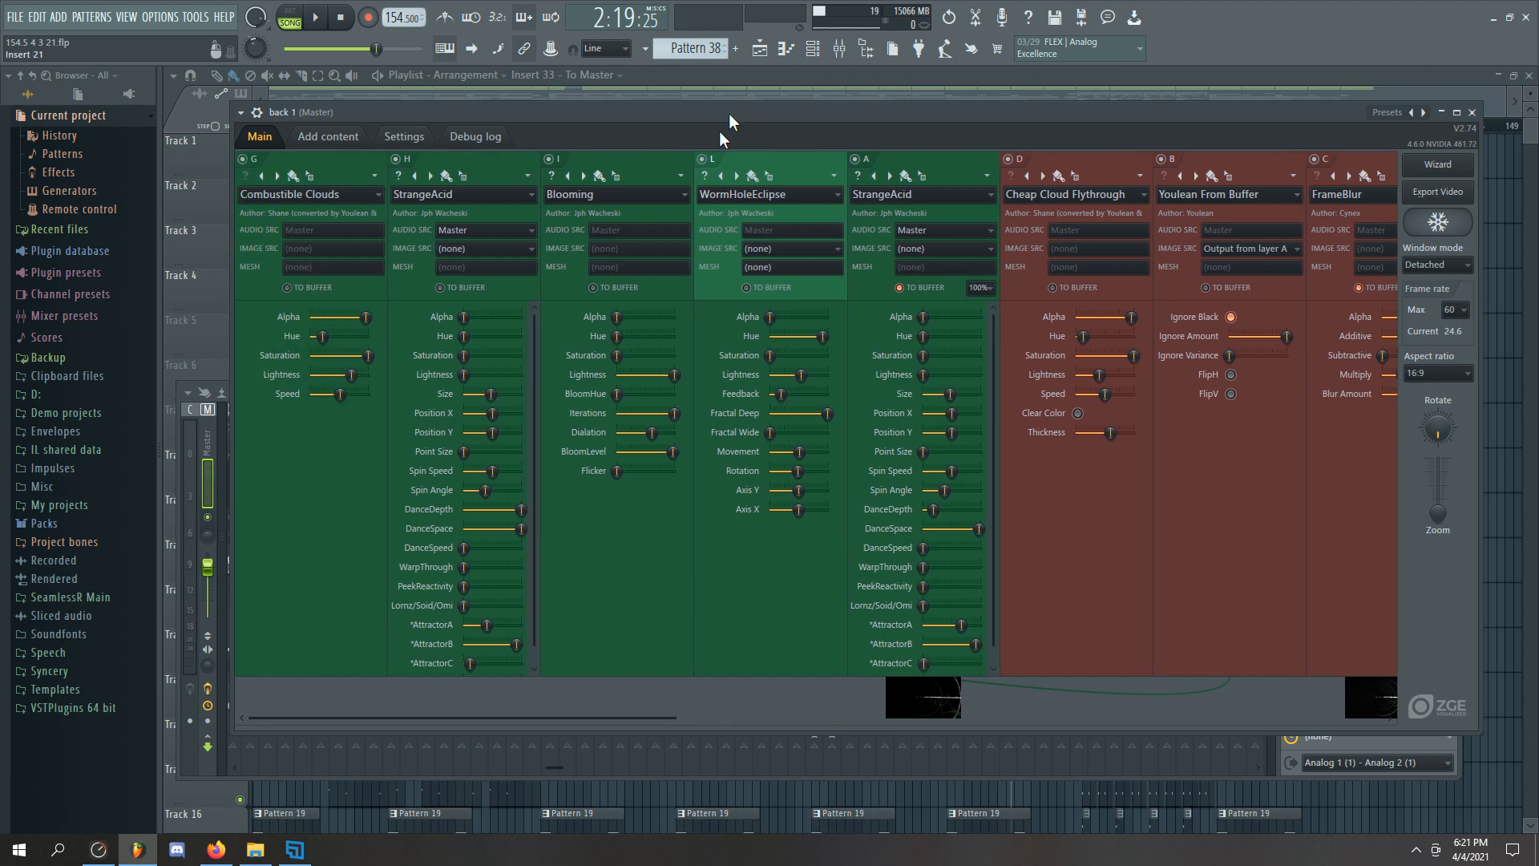
Show the Channel rack in front of the layers, then return to the Visualizer and nudge its window
left_click(814, 50)
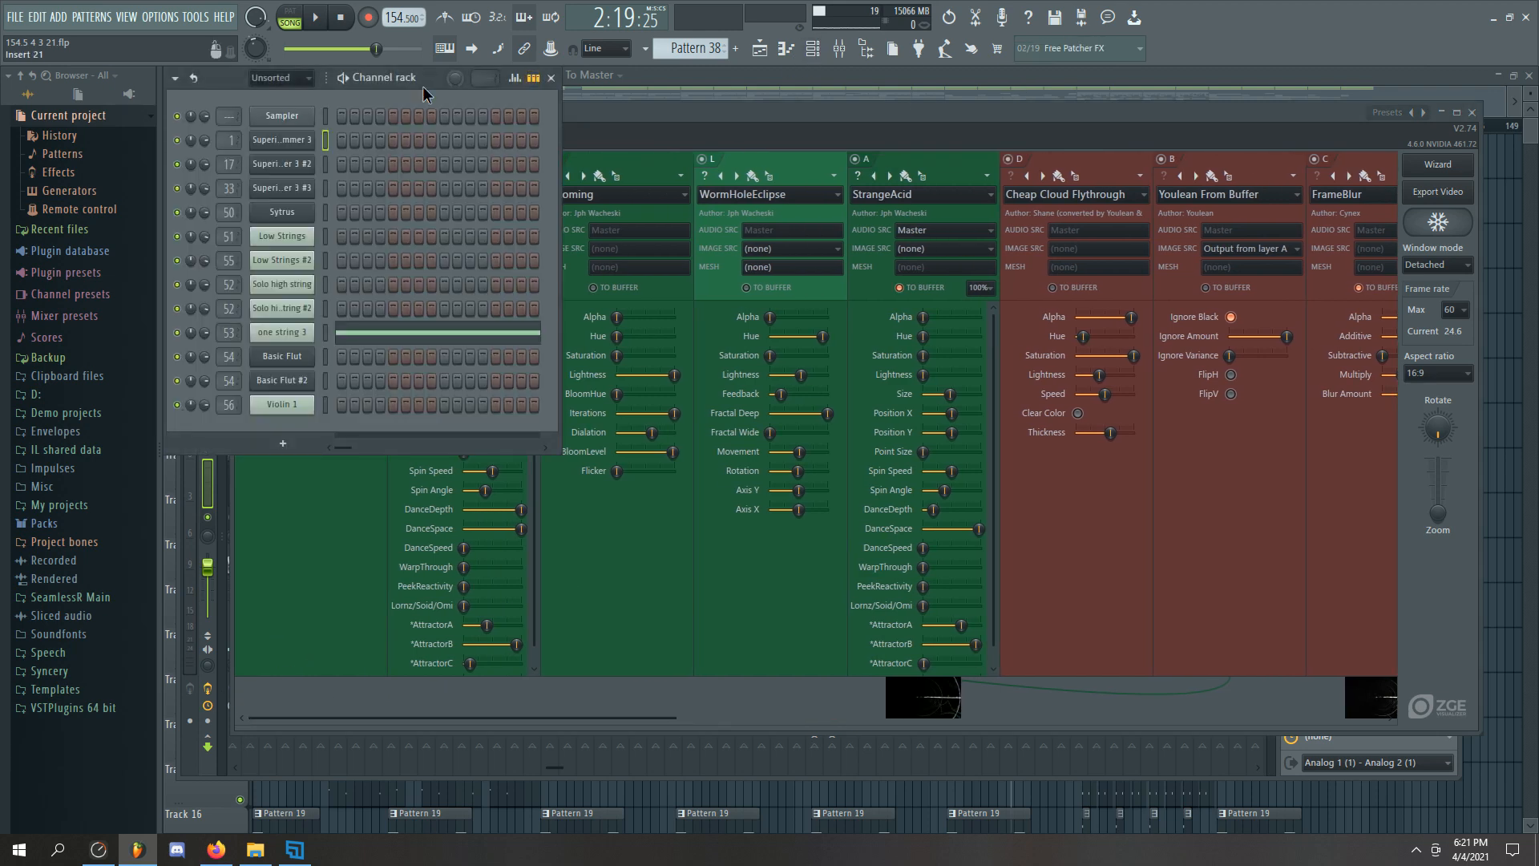
left_click_drag(421, 85, 856, 345)
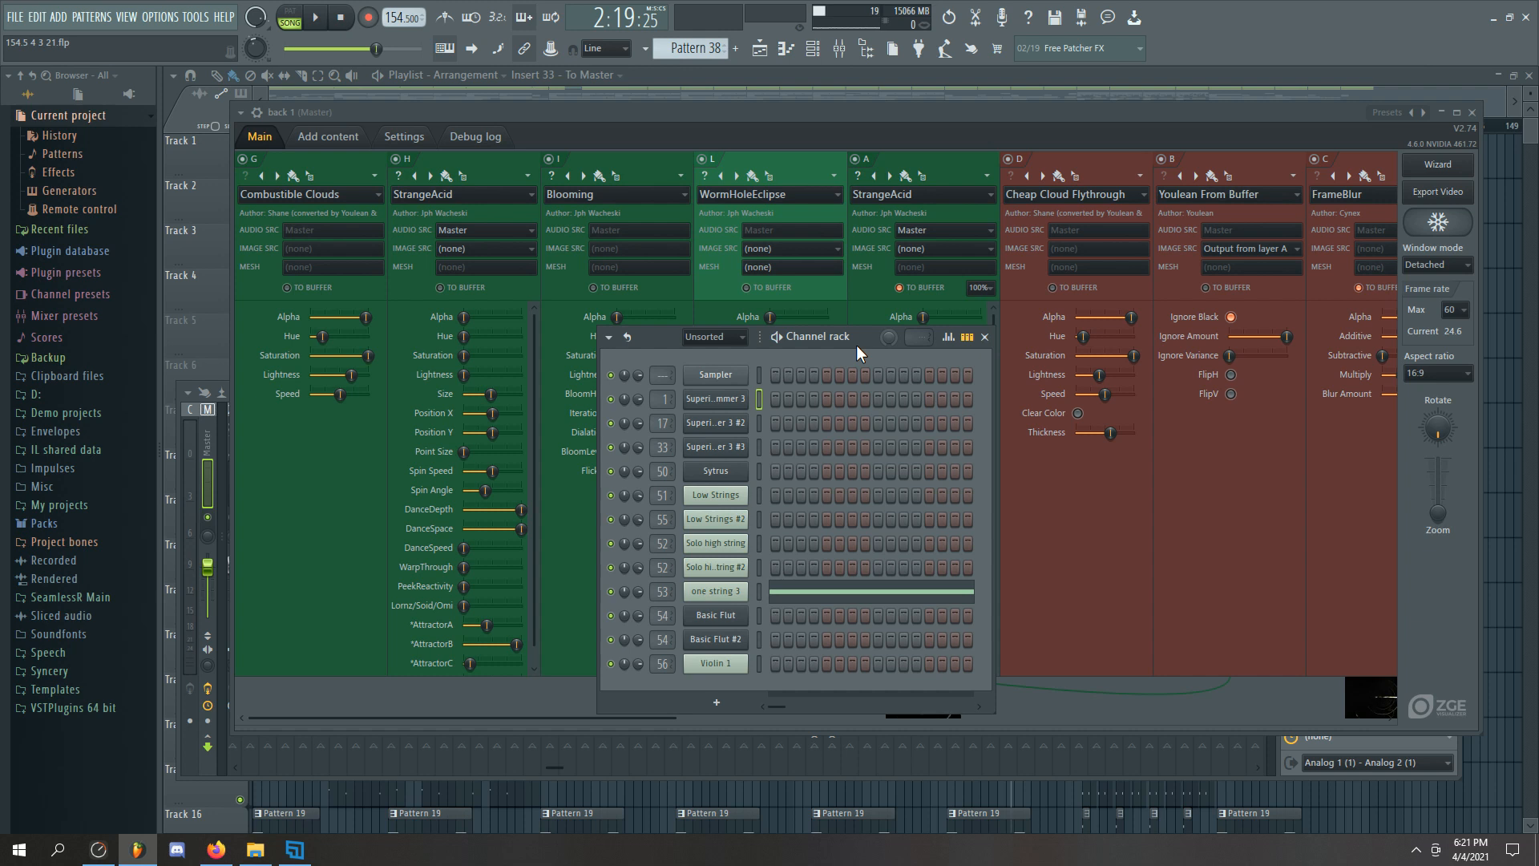
left_click_drag(816, 110, 817, 129)
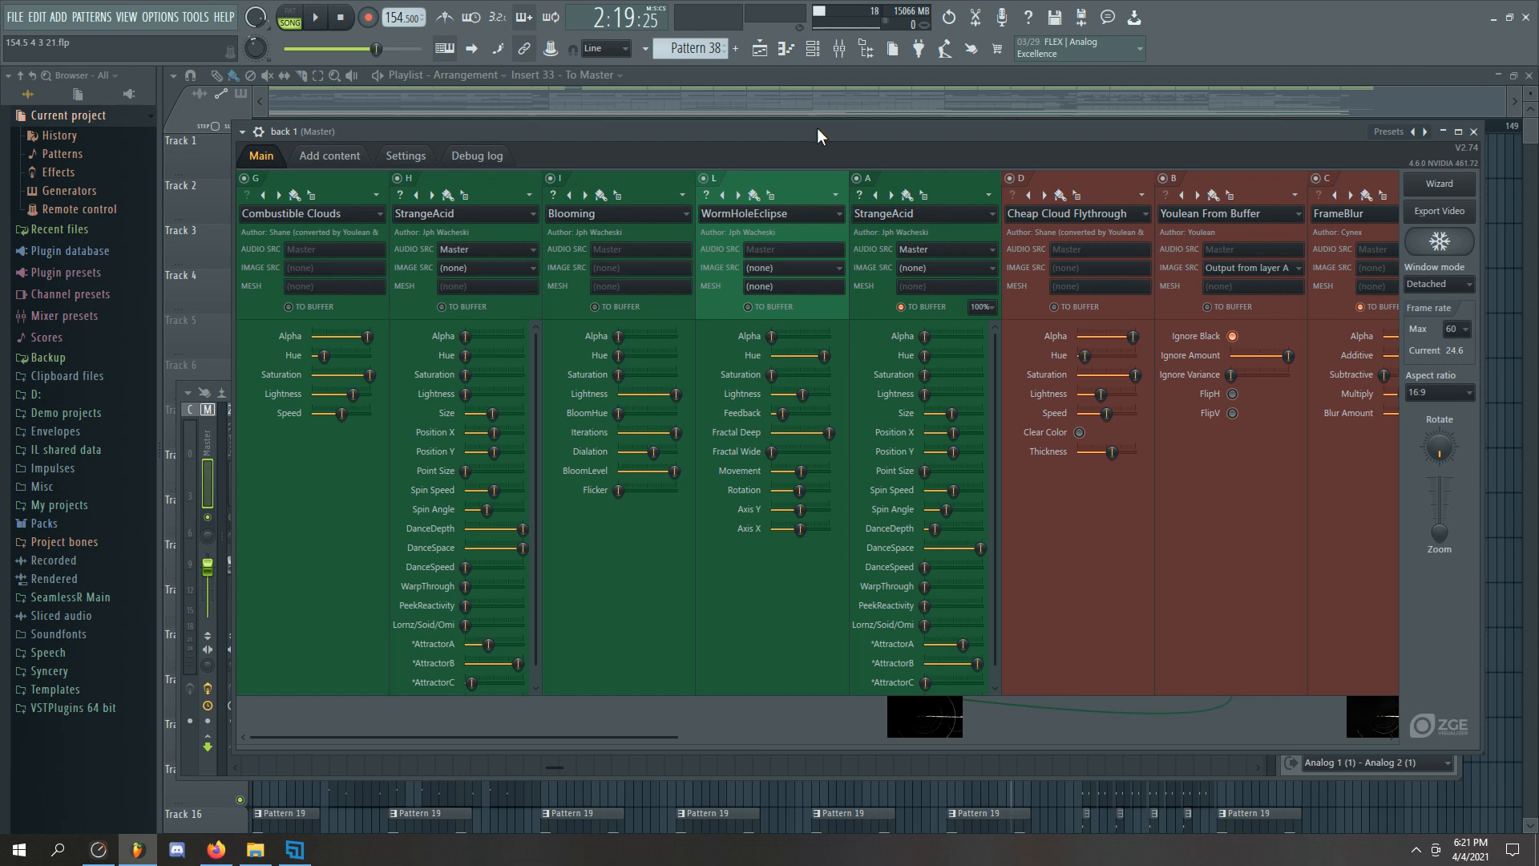
Switch to the Playlist, then reopen back 1 from the Master mixer track and place the preview over its layers
left_click(776, 95)
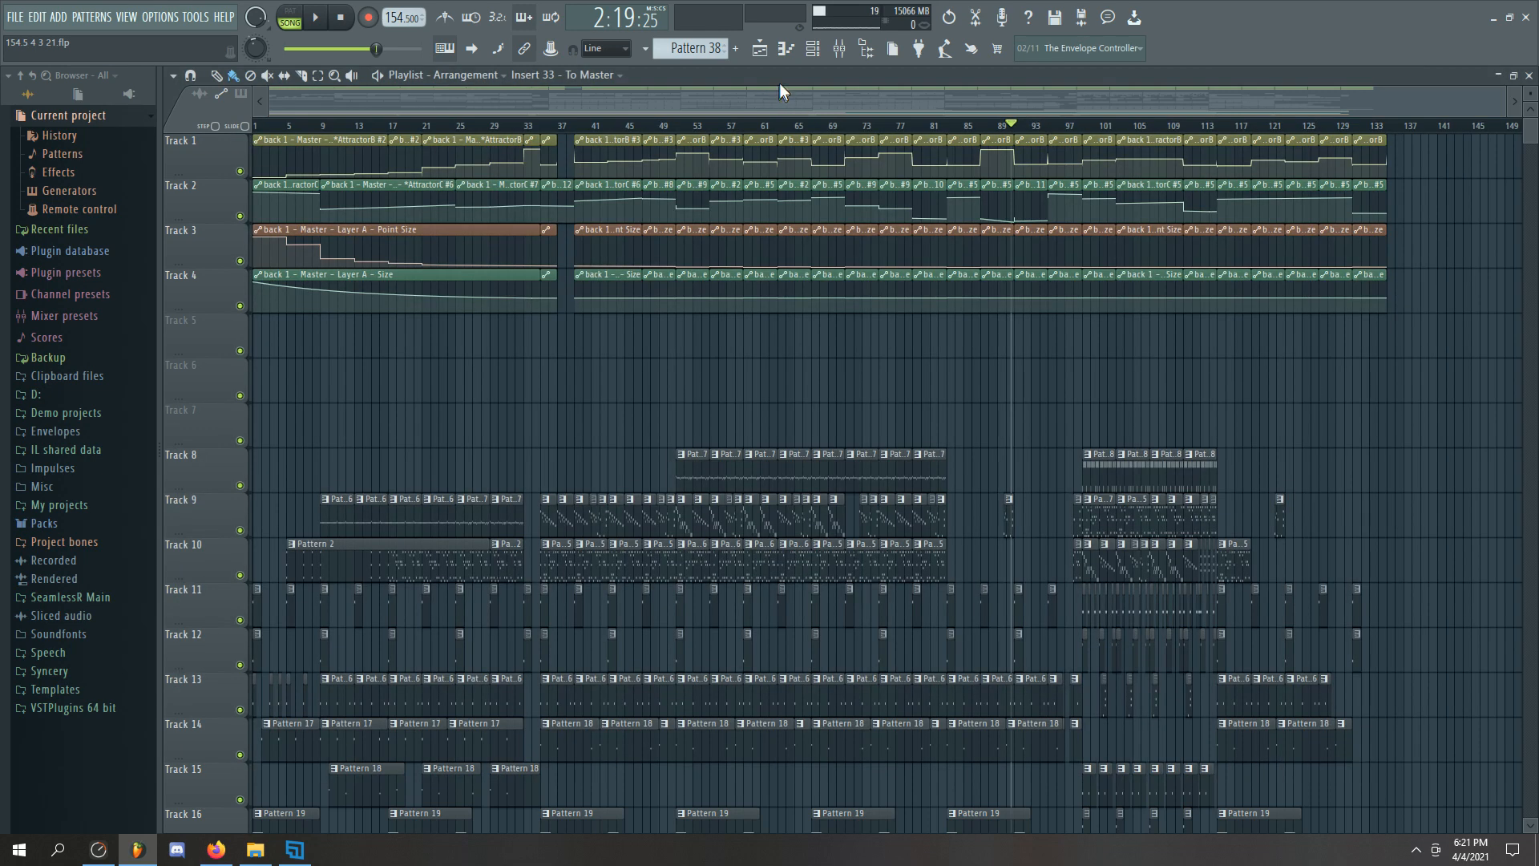
left_click(837, 57)
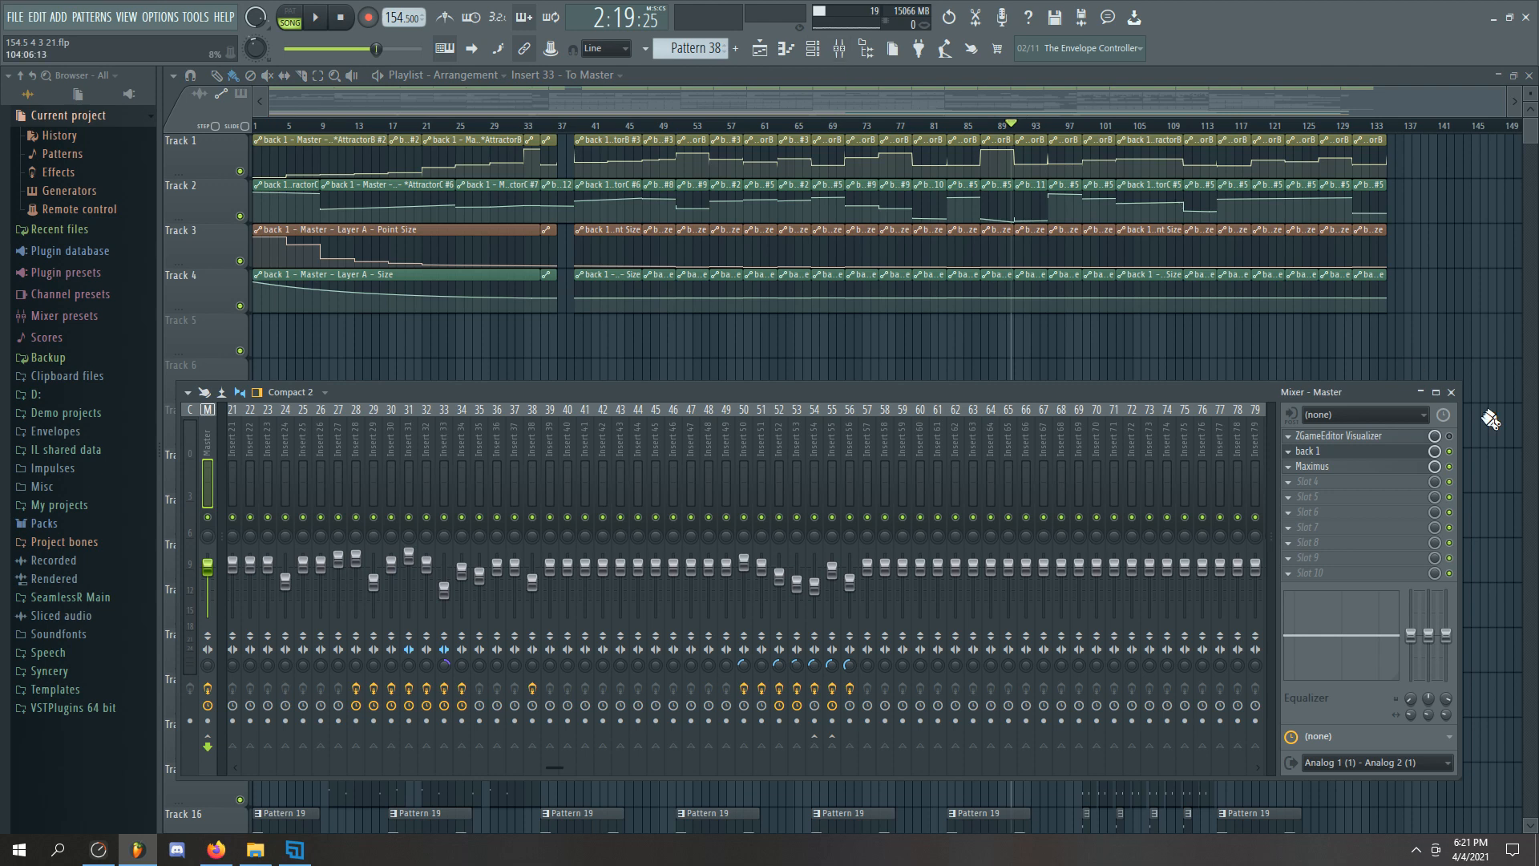
left_click(1368, 453)
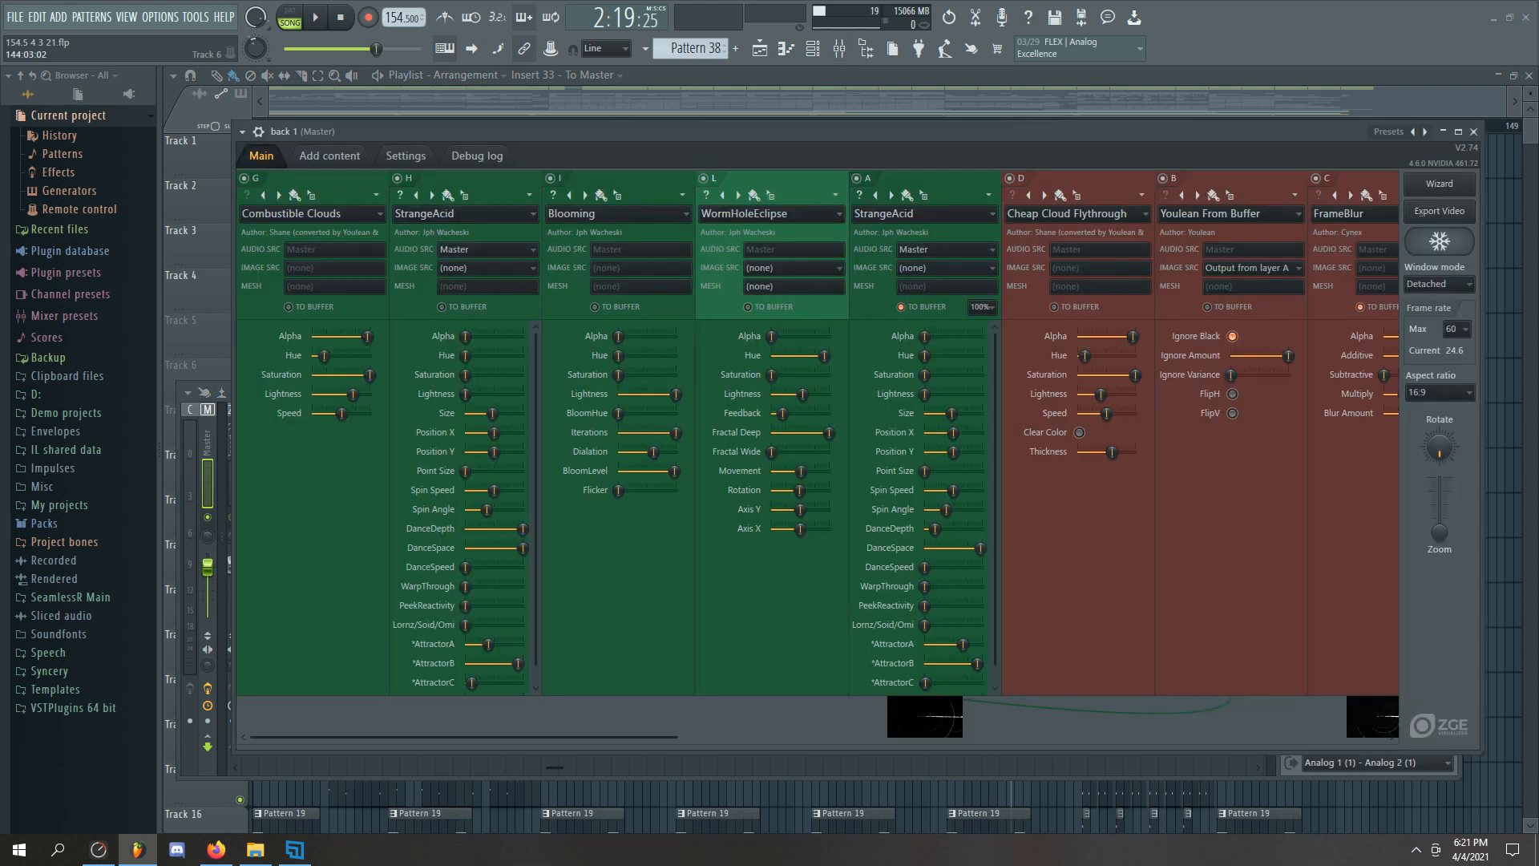
left_click_drag(1538, 412, 870, 222)
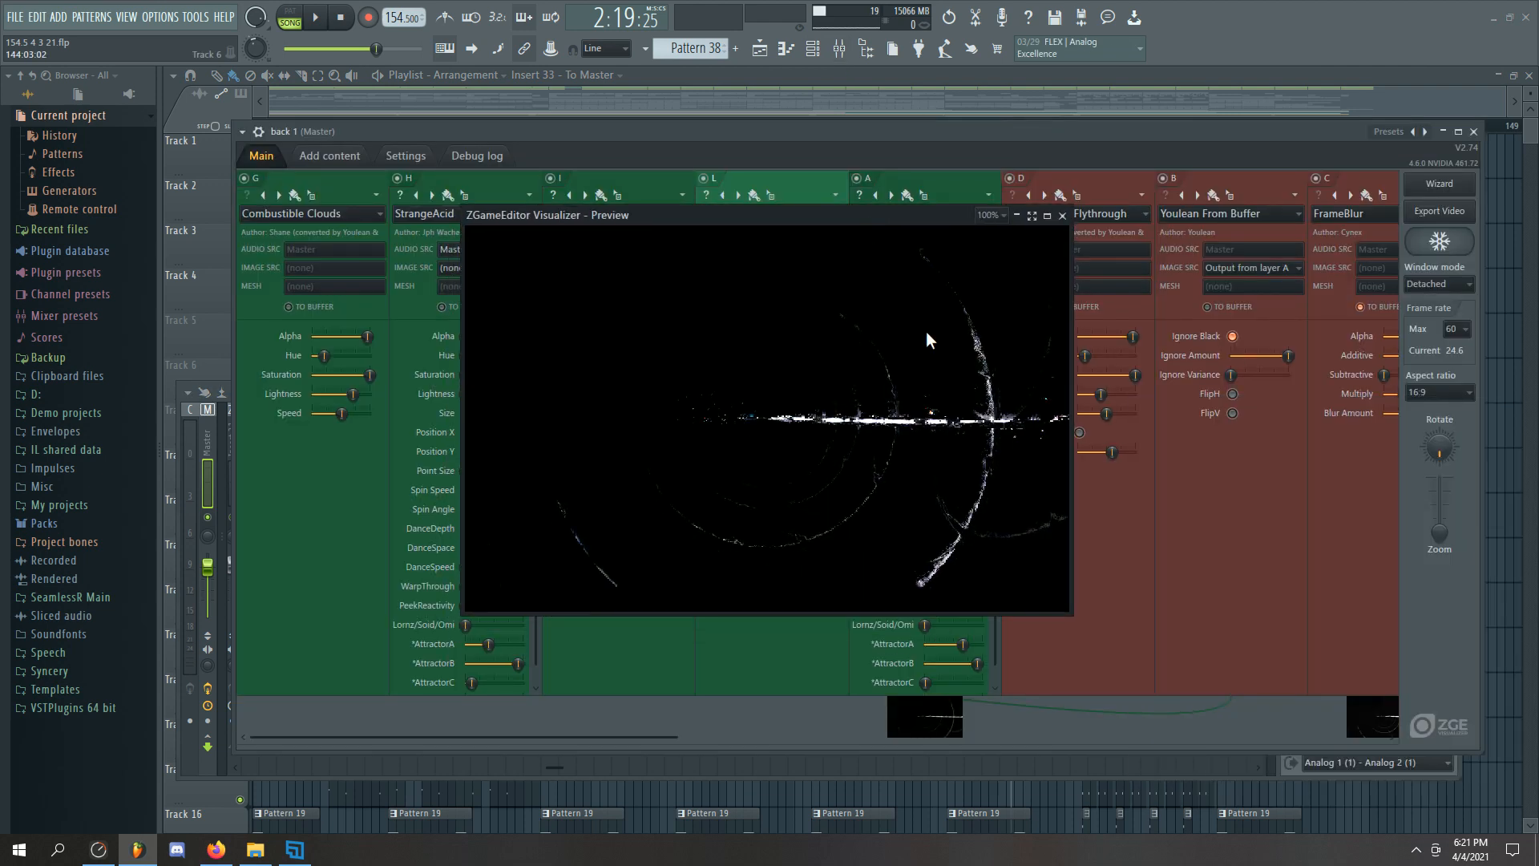